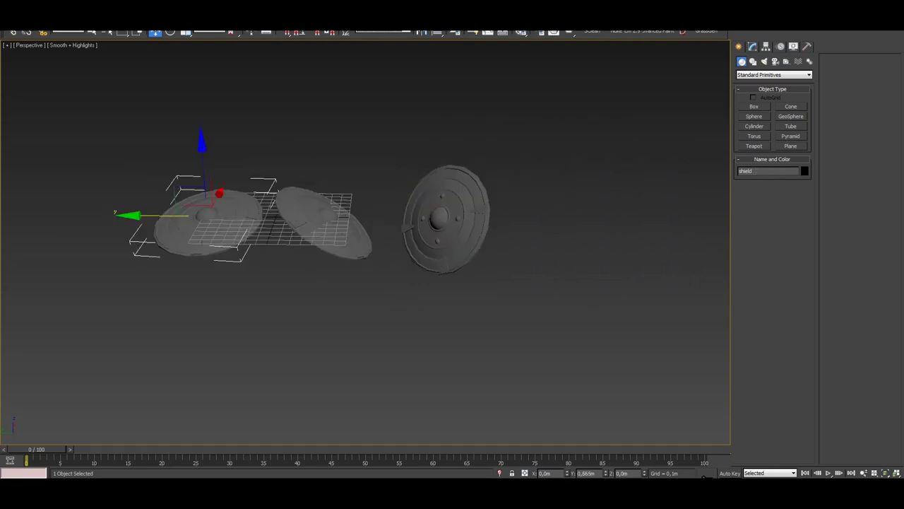
Step: Tilt the fourth shield copy at the end of the row and delete that copy
{"action": "left_click", "coordinate": [443, 212]}
{"action": "left_click", "coordinate": [353, 219]}
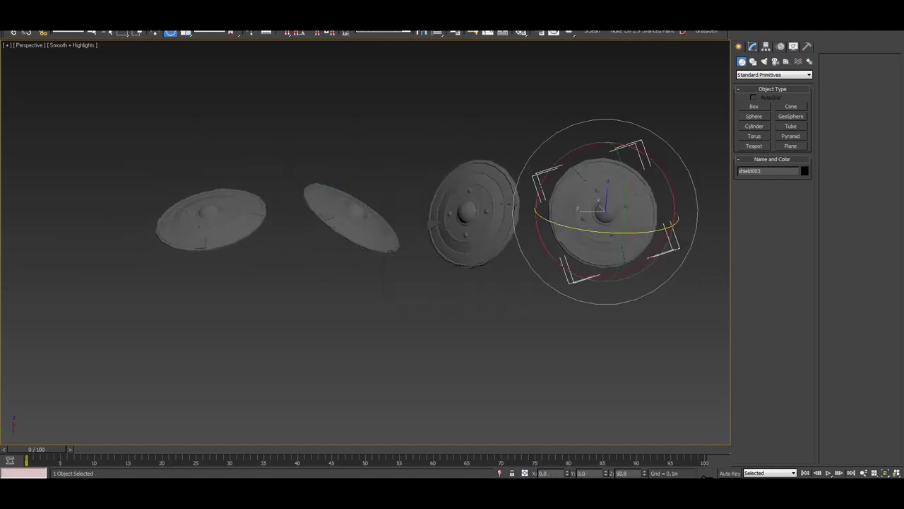
{"action": "left_click_drag", "start_coordinate": [536, 192], "coordinate": [536, 197]}
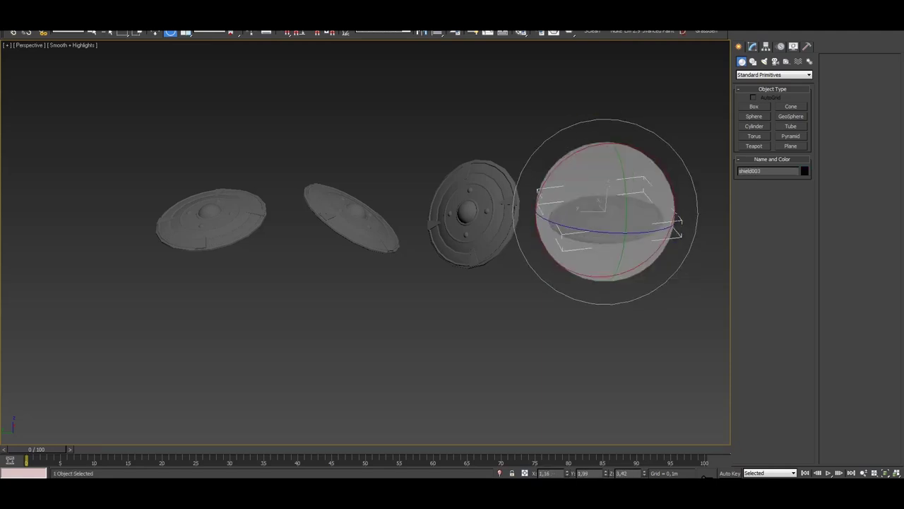
{"action": "key", "text": "Delete"}
Step: Configure V-Ray rendering with the VRayLanczosFilter antialiasing filter and an enabled GI environment override in blue-grey
{"action": "key", "text": "z"}
{"action": "key", "text": "F10"}
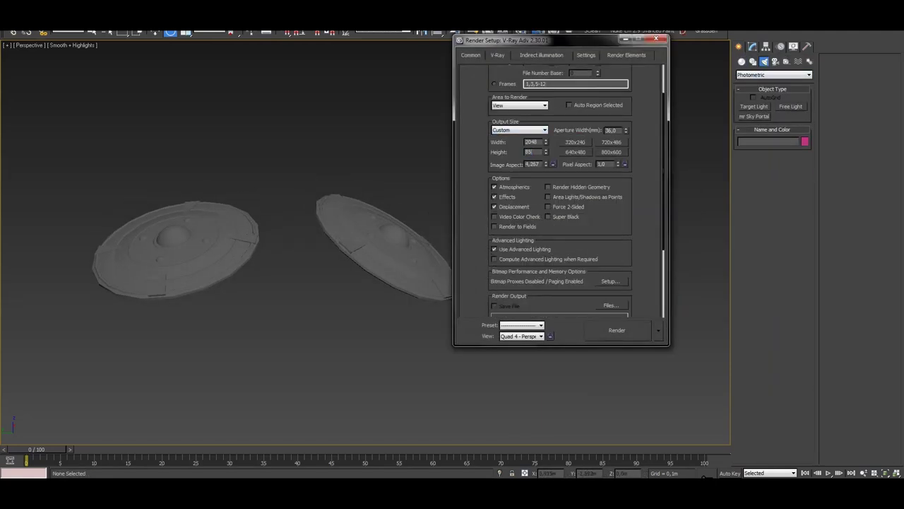
{"action": "key", "text": "ctrl+Tab"}
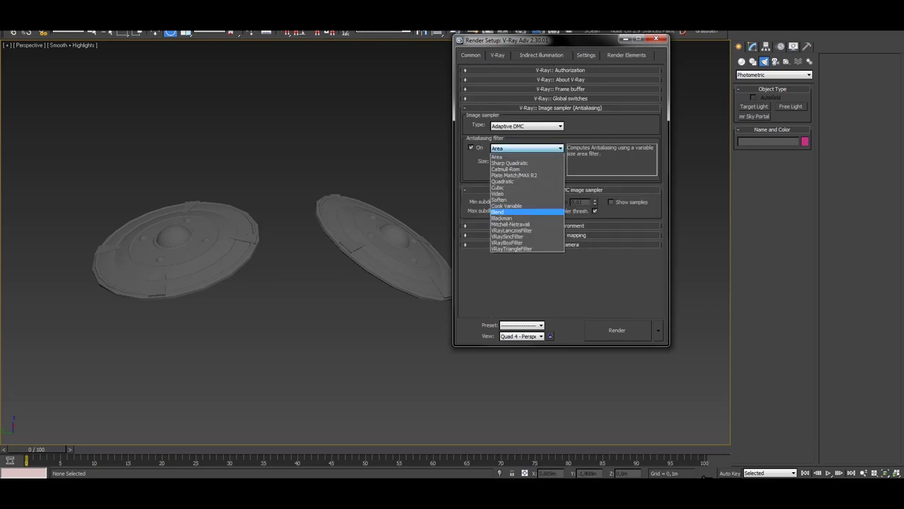
{"action": "left_click", "coordinate": [560, 226]}
{"action": "left_click", "coordinate": [491, 243]}
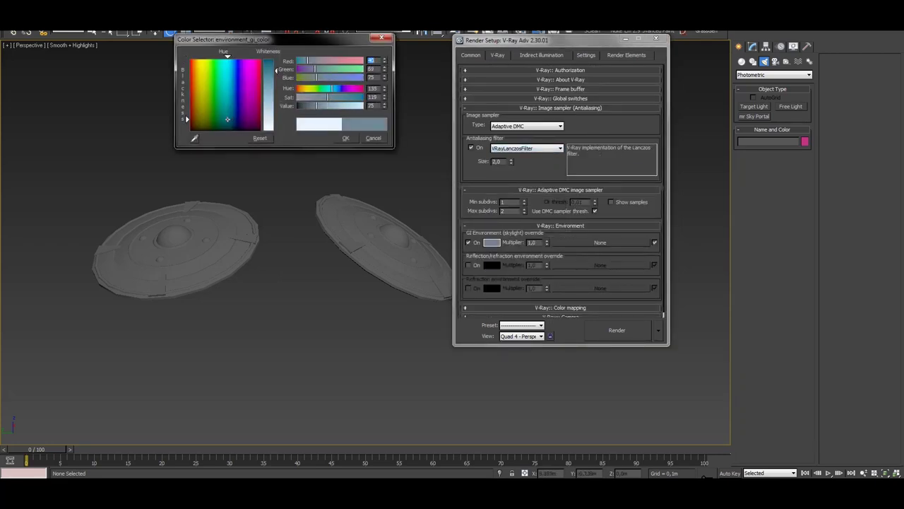
{"action": "key", "text": "Return"}
{"action": "scroll", "coordinate": [562, 183], "scroll_direction": "down", "scroll_amount": 2}
{"action": "key", "text": "ctrl+Tab"}
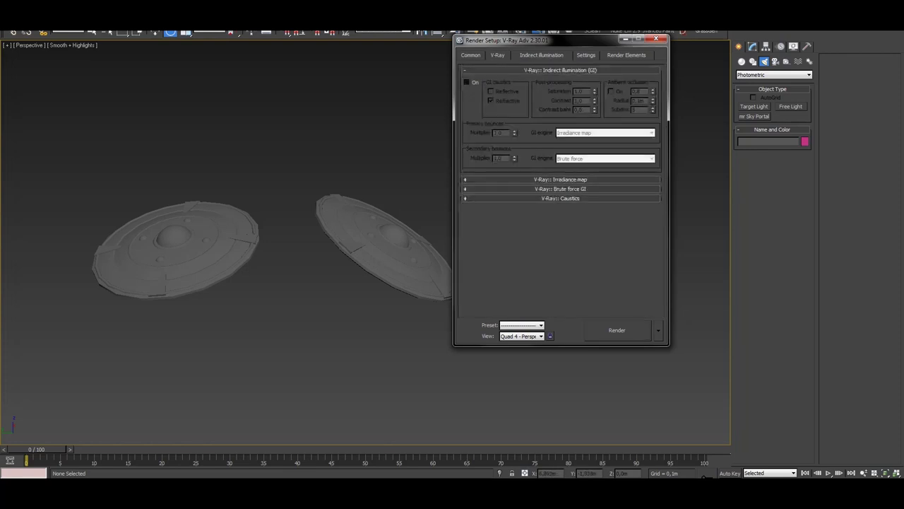
{"action": "key", "text": "ctrl+Tab"}
{"action": "key", "text": "ctrl+Tab"}
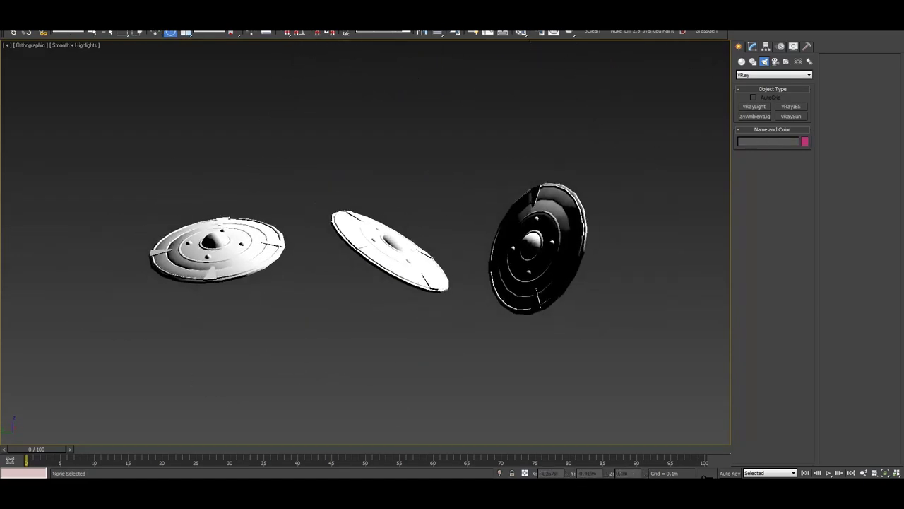
{"action": "key", "text": "F10"}
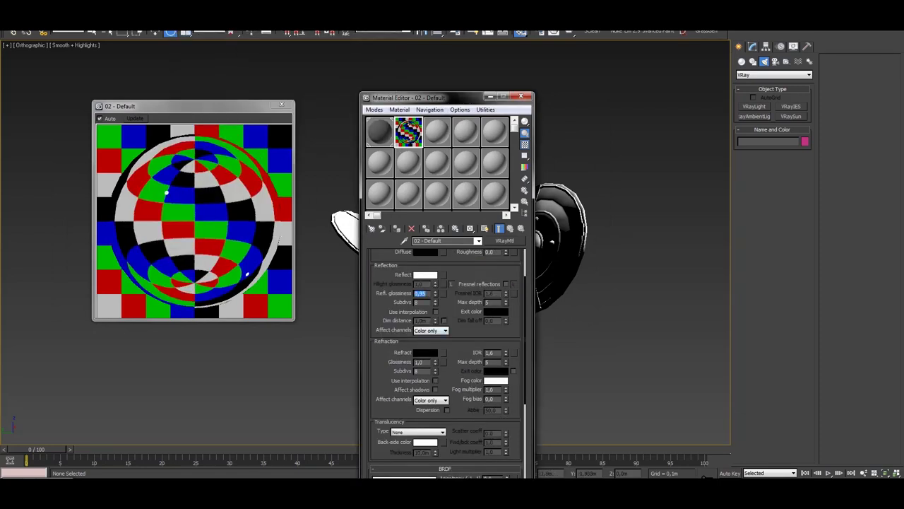
Step: Enable Fresnel reflections on the second material and set its Fresnel IOR to 10
{"action": "left_click", "coordinate": [506, 283]}
{"action": "left_click", "coordinate": [489, 292]}
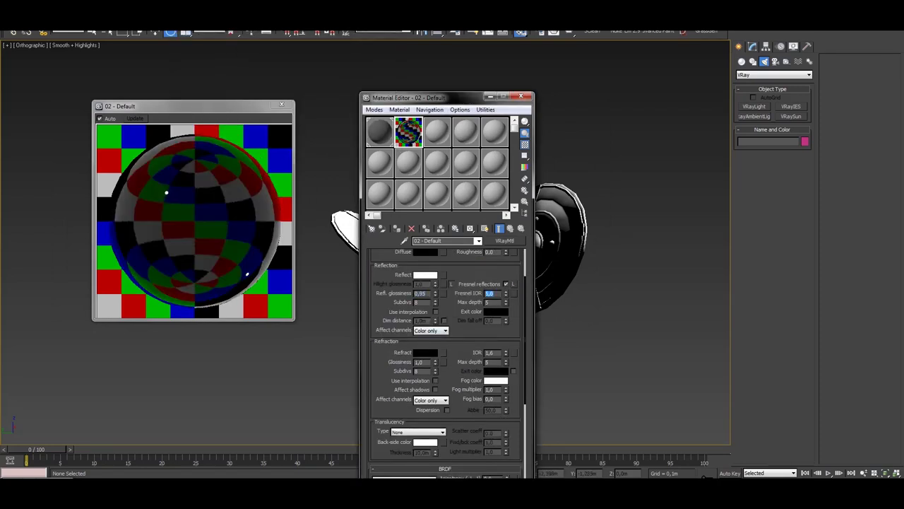
{"action": "type", "text": "10"}
{"action": "key", "text": "Return"}
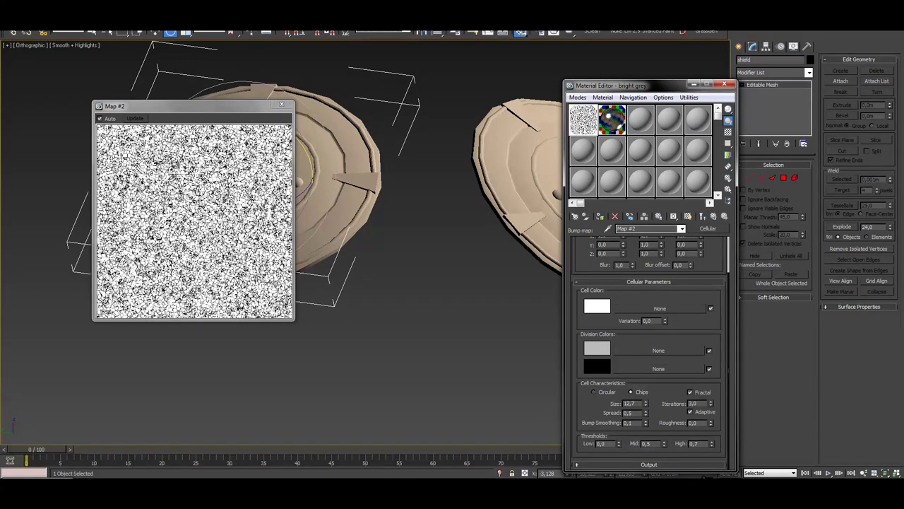
Step: Tune the Cellular bump map with circular cells, size 10, spread 0.5, bump smoothing 1, 2 iterations and a high threshold of 1
{"action": "type", "text": "1"}
{"action": "key", "text": "Tab"}
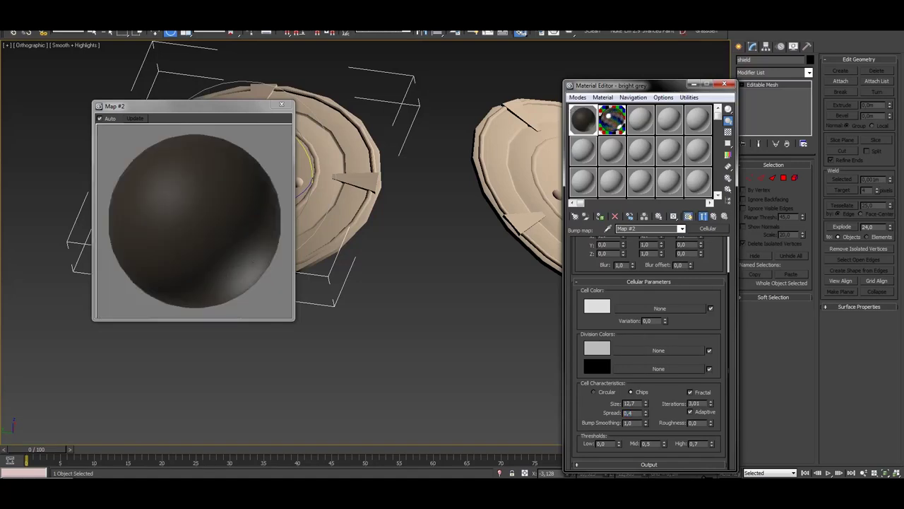
{"action": "left_click", "coordinate": [593, 392]}
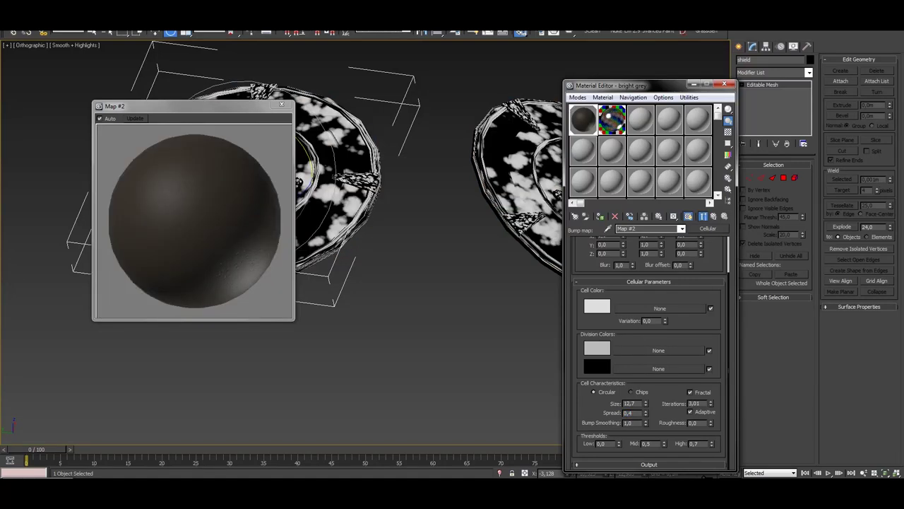
{"action": "type", "text": "2"}
{"action": "left_click", "coordinate": [694, 443]}
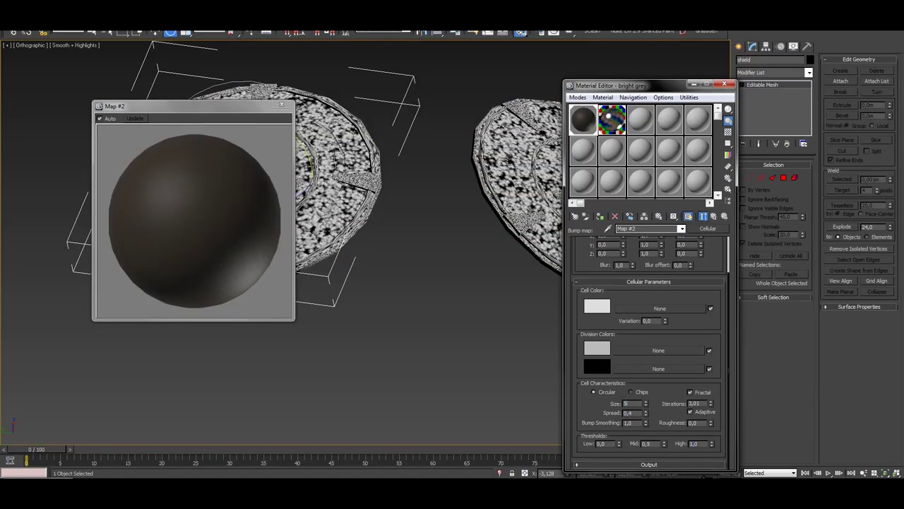
{"action": "type", "text": "10"}
{"action": "key", "text": "Return"}
{"action": "left_click", "coordinate": [597, 305]}
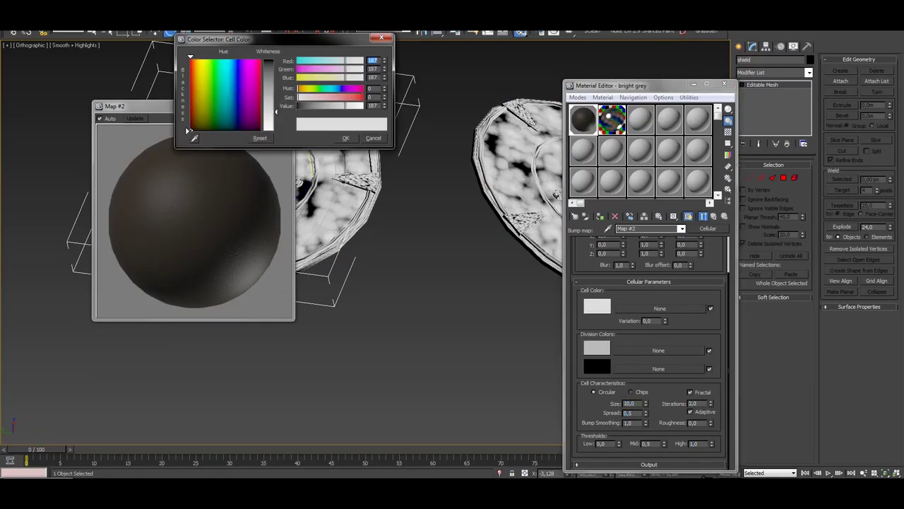
Step: Replace the bright grey material's bump map with a fresh Cellular map and set the bump amount to 110
{"action": "left_click", "coordinate": [714, 216]}
{"action": "right_click", "coordinate": [671, 433]}
{"action": "left_click", "coordinate": [682, 463]}
{"action": "left_click", "coordinate": [678, 434]}
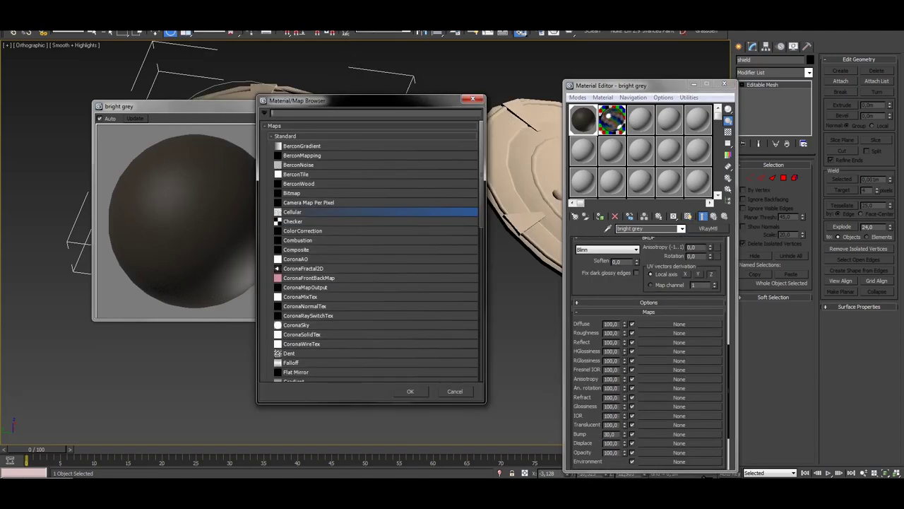
{"action": "scroll", "coordinate": [342, 325], "scroll_direction": "down", "scroll_amount": 10}
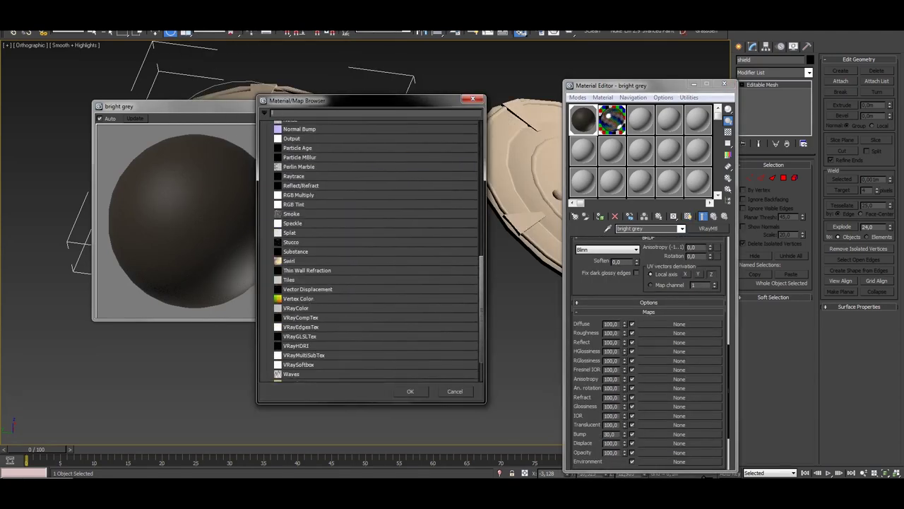
{"action": "scroll", "coordinate": [333, 275], "scroll_direction": "up", "scroll_amount": 6}
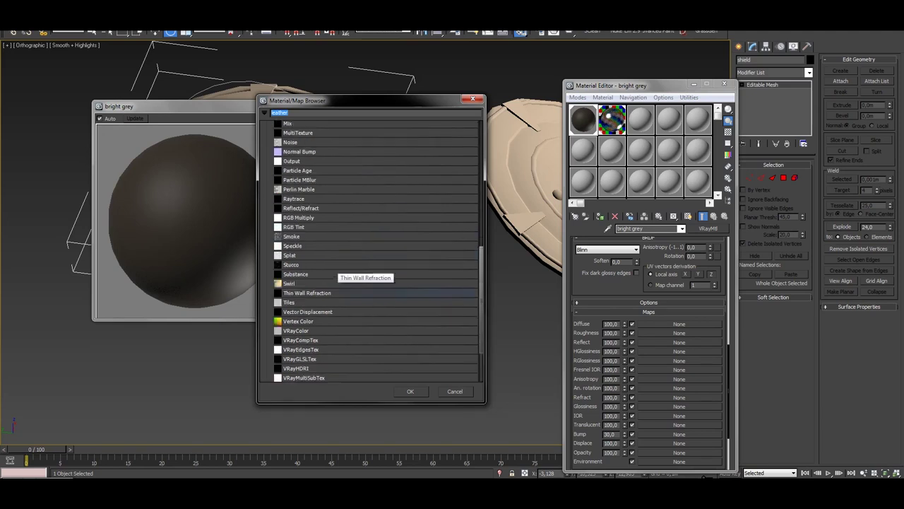
{"action": "scroll", "coordinate": [315, 212], "scroll_direction": "up", "scroll_amount": 5}
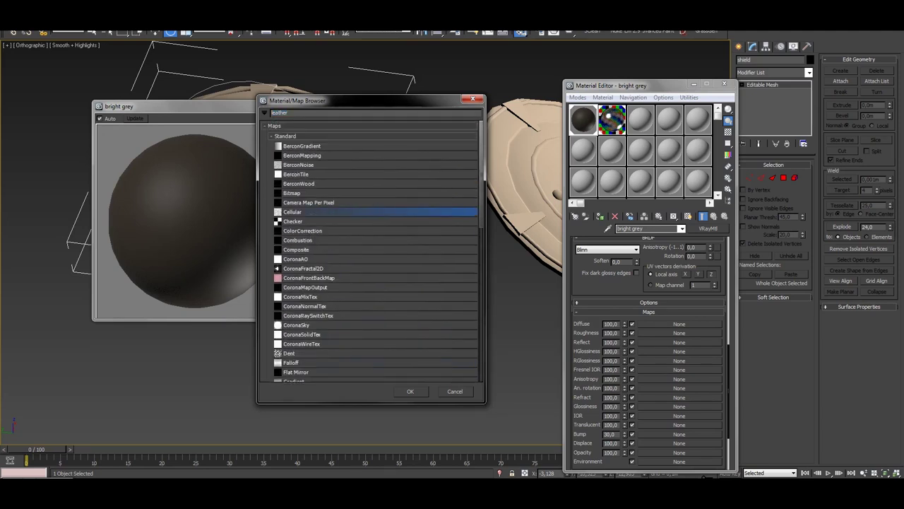
{"action": "double_click", "coordinate": [310, 208]}
{"action": "left_click", "coordinate": [281, 105]}
{"action": "left_click", "coordinate": [714, 216]}
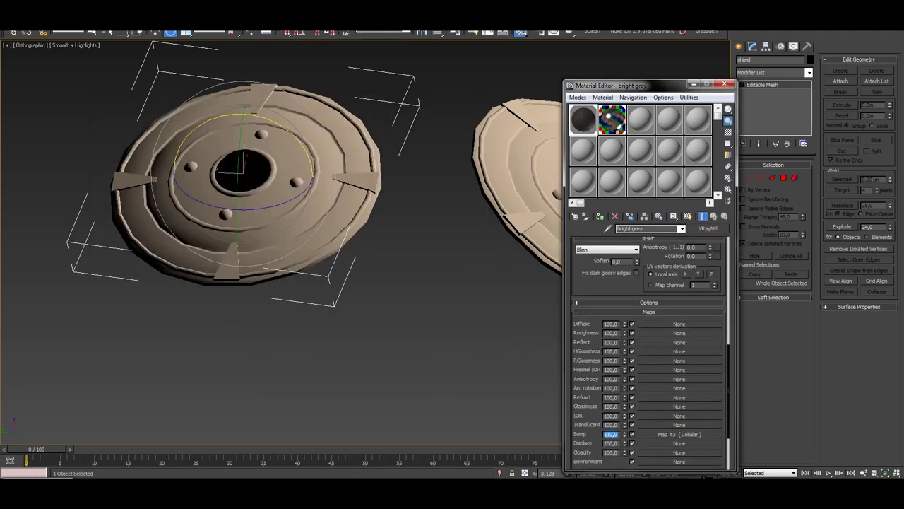
Step: Create a VRayMtl named metal in the third material slot and load the bitmap 2.JPG as its diffuse map
{"action": "left_click", "coordinate": [640, 119]}
{"action": "left_click", "coordinate": [709, 228]}
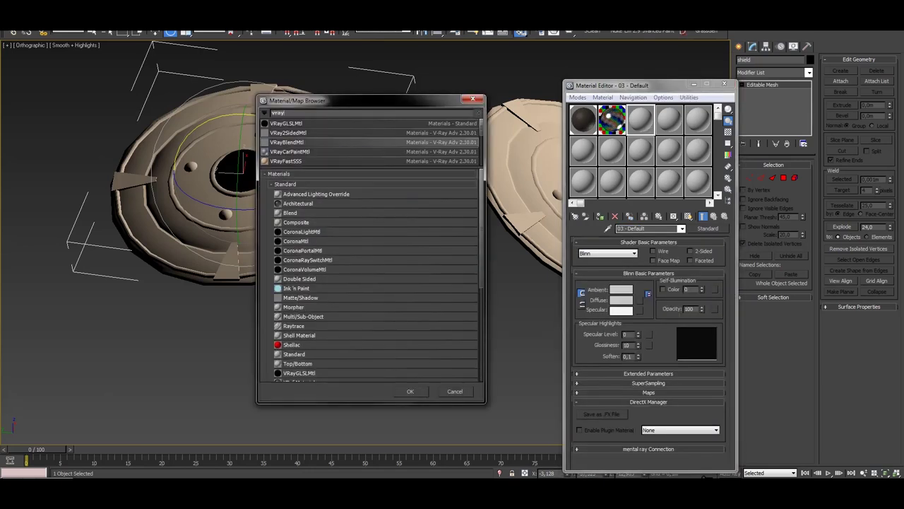
{"action": "scroll", "coordinate": [318, 247], "scroll_direction": "down", "scroll_amount": 5}
{"action": "double_click", "coordinate": [318, 353]}
{"action": "type", "text": "metal"}
{"action": "key", "text": "Return"}
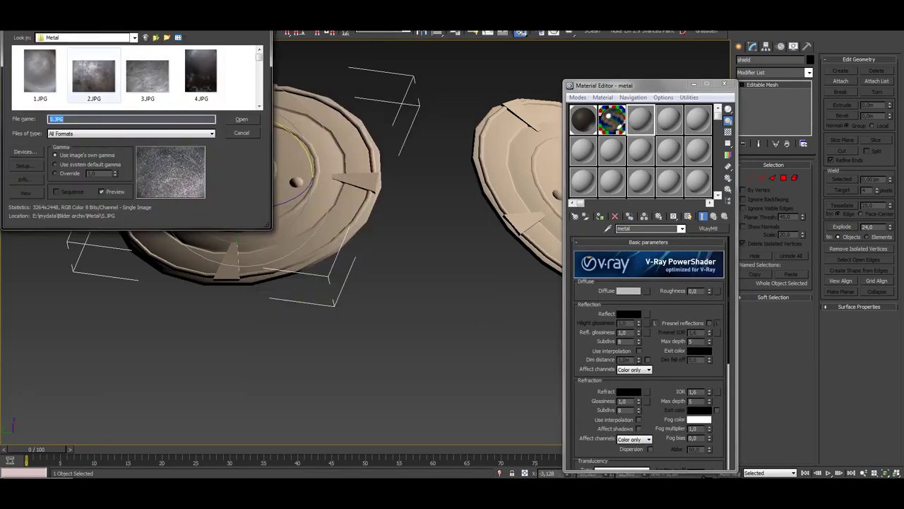
{"action": "key", "text": "Return"}
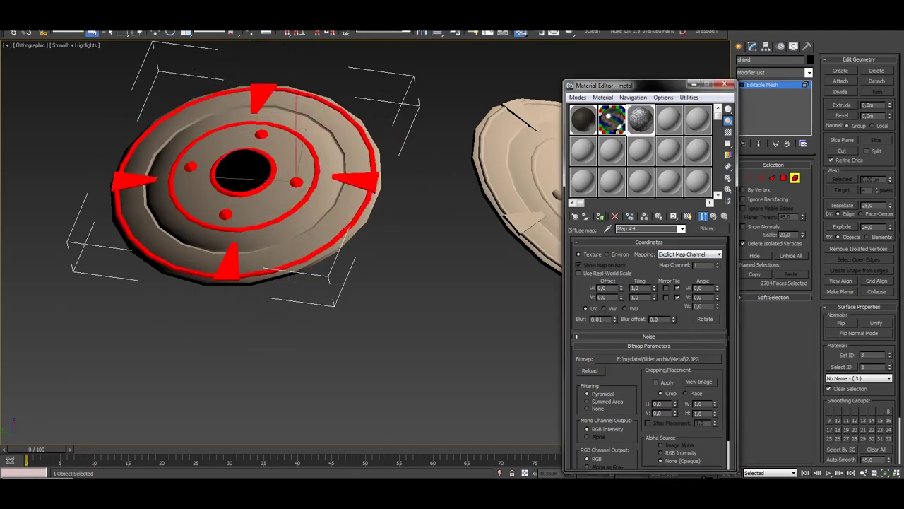
Step: Assign the metal material to the shield's trim pieces and add a UVW Map modifier with box mapping
{"action": "scroll", "coordinate": [233, 212], "scroll_direction": "up", "scroll_amount": 5}
{"action": "scroll", "coordinate": [339, 197], "scroll_direction": "down", "scroll_amount": 5}
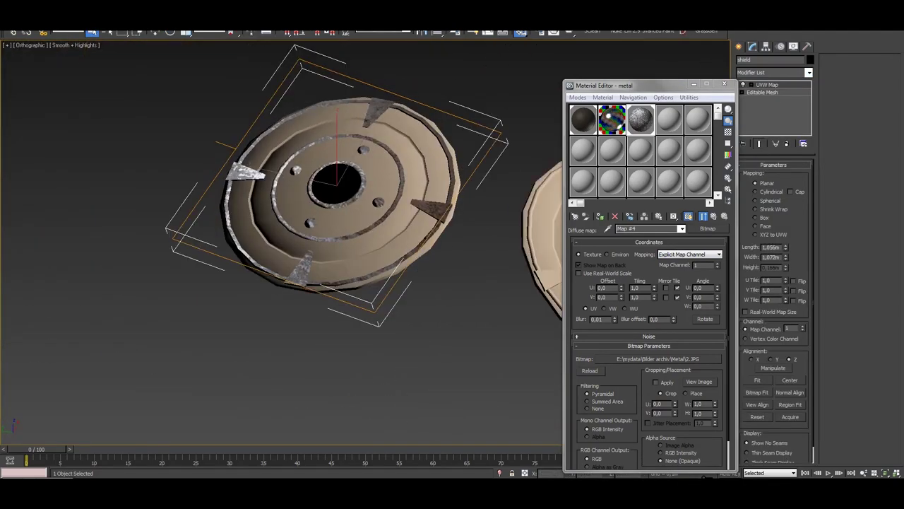
{"action": "key", "text": "w"}
{"action": "key", "text": "1"}
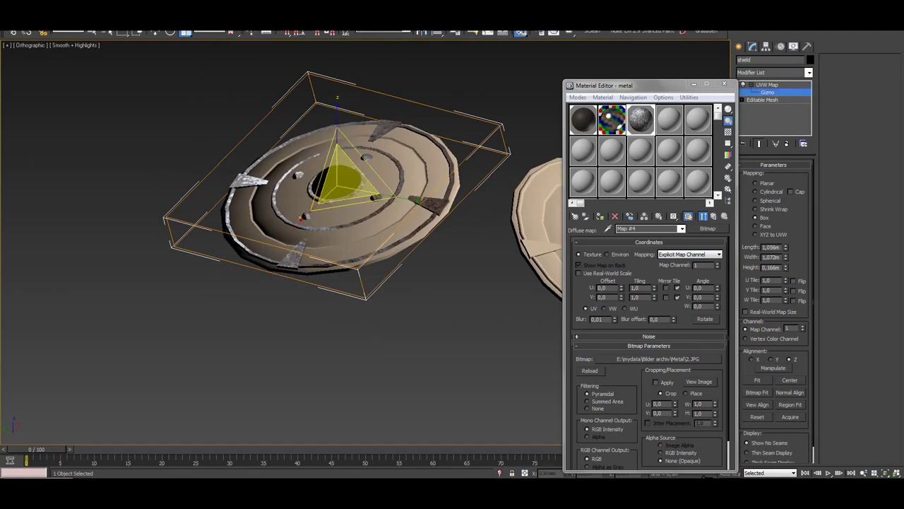
{"action": "scroll", "coordinate": [318, 191], "scroll_direction": "up", "scroll_amount": 5}
{"action": "scroll", "coordinate": [318, 191], "scroll_direction": "down", "scroll_amount": 5}
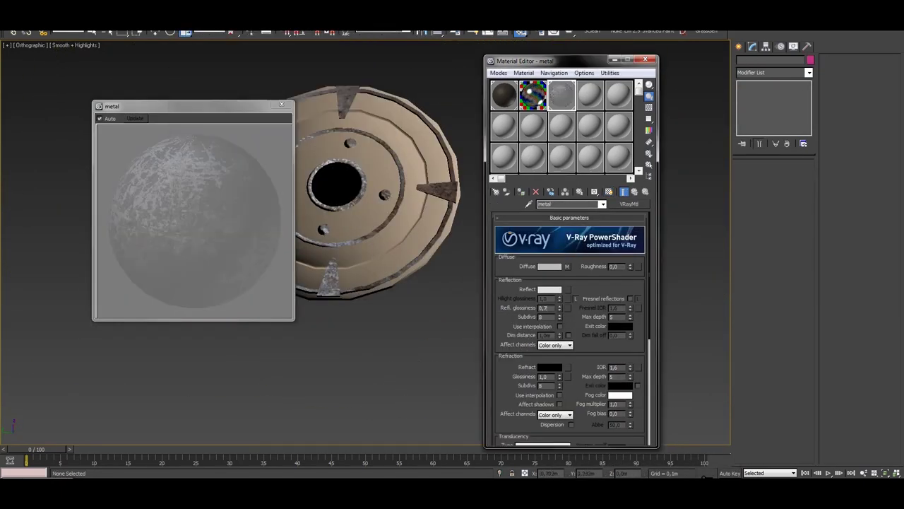
Step: Enable Fresnel reflections with an IOR of 10 on the metal material and transfer its diffuse color to the reflection color
{"action": "left_click", "coordinate": [630, 298]}
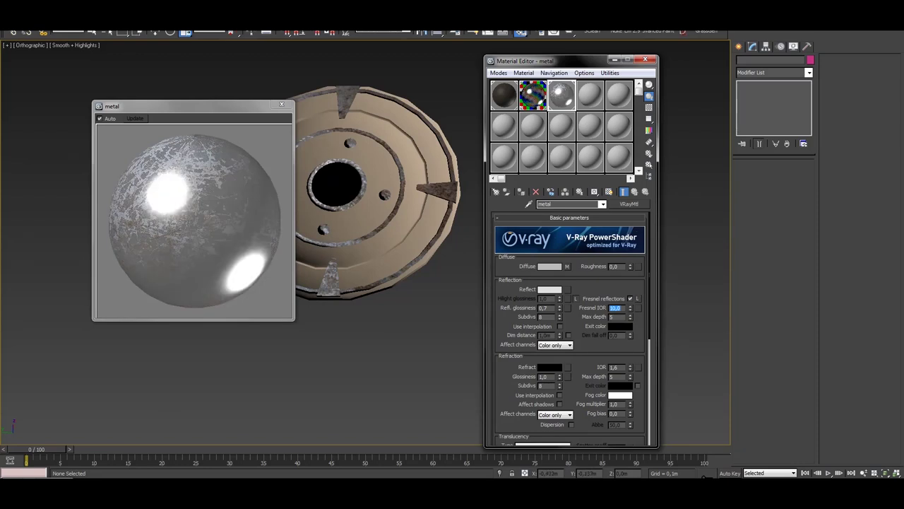
{"action": "left_click_drag", "start_coordinate": [549, 266], "coordinate": [550, 289]}
{"action": "left_click", "coordinate": [570, 262]}
{"action": "left_click", "coordinate": [550, 289]}
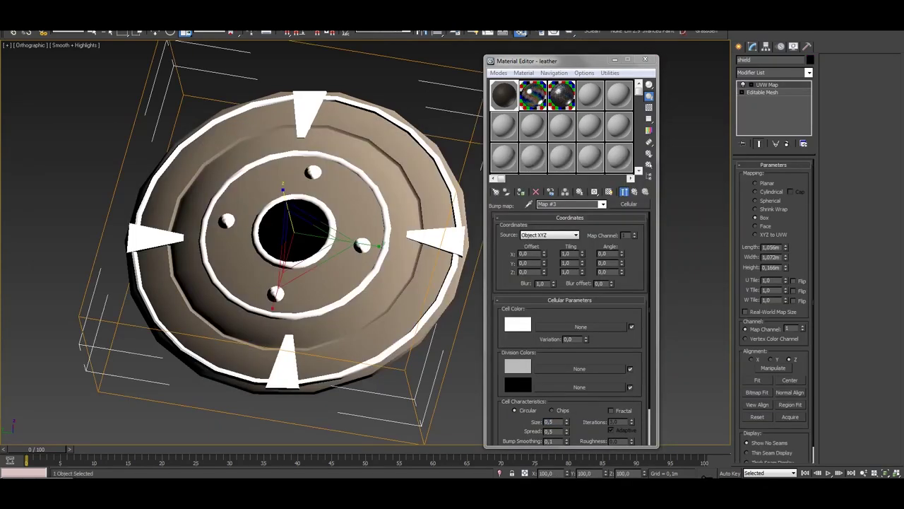
Step: Smooth the shield with TurboSmooth at 2 iterations and make a test render
{"action": "key", "text": "shift+q"}
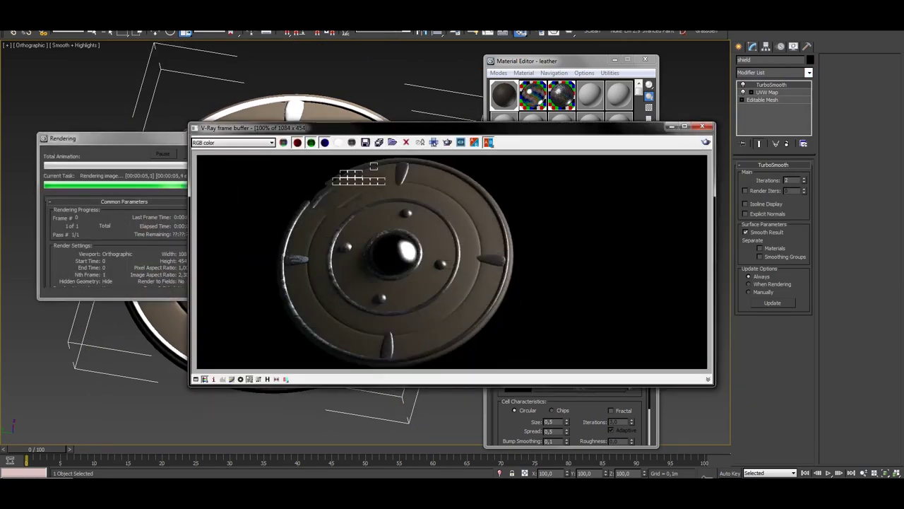
{"action": "left_click", "coordinate": [702, 126]}
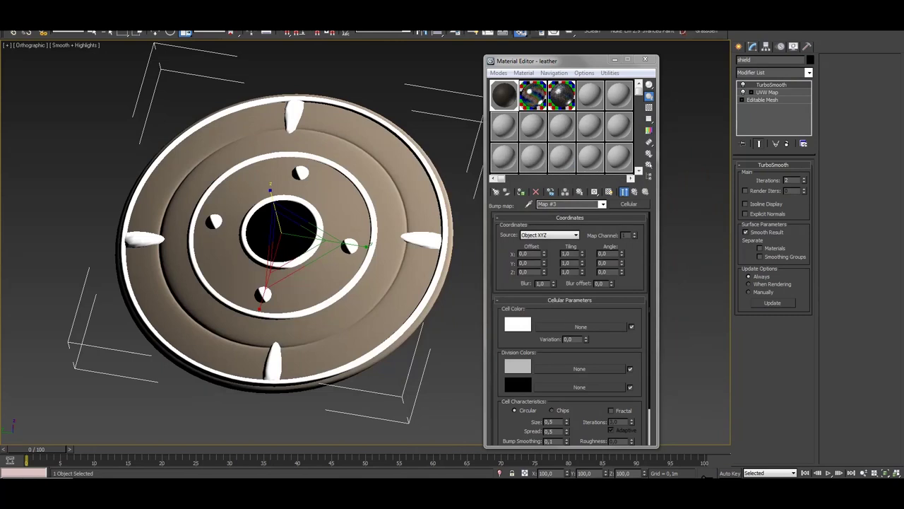
Step: Test-render the shield with the reflection/refraction environment override enabled, and edit the override's map slot
{"action": "key", "text": "F10"}
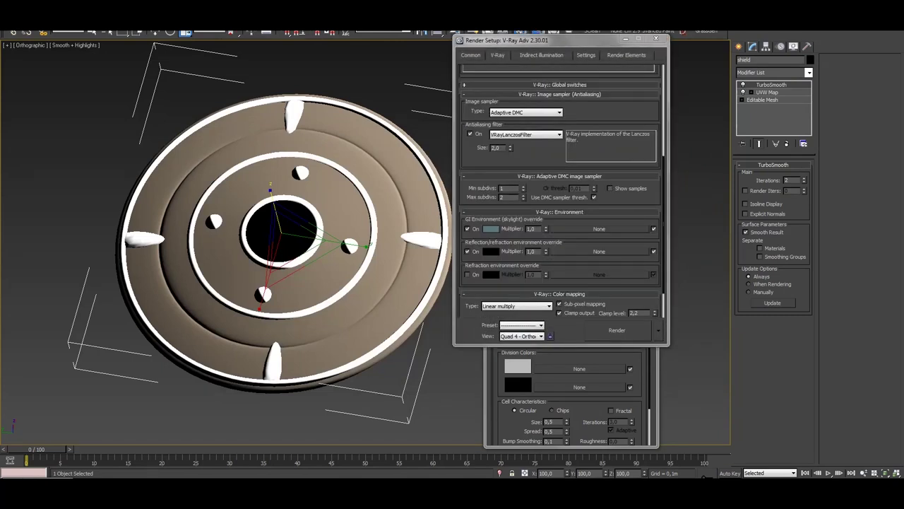
{"action": "key", "text": "shift+q"}
{"action": "right_click", "coordinate": [601, 251]}
{"action": "left_click", "coordinate": [622, 297]}
{"action": "scroll", "coordinate": [562, 191], "scroll_direction": "up", "scroll_amount": 5}
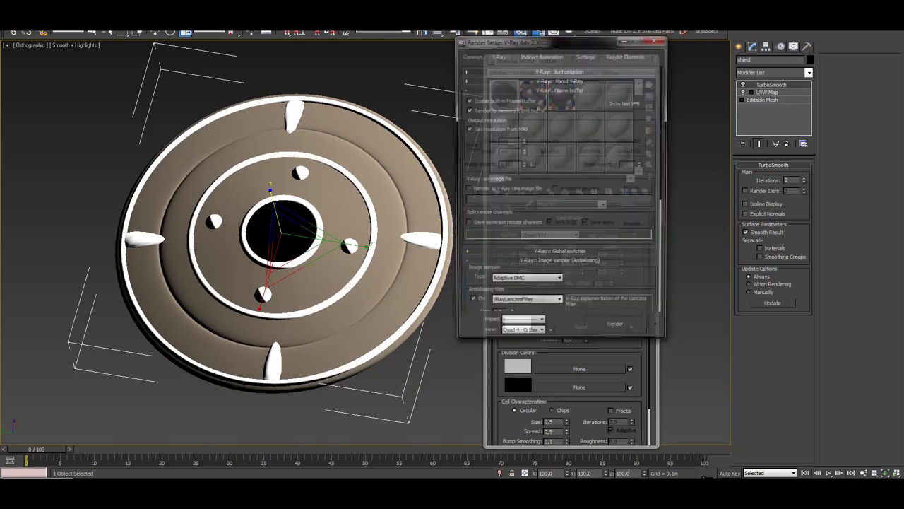
{"action": "scroll", "coordinate": [562, 190], "scroll_direction": "down", "scroll_amount": 3}
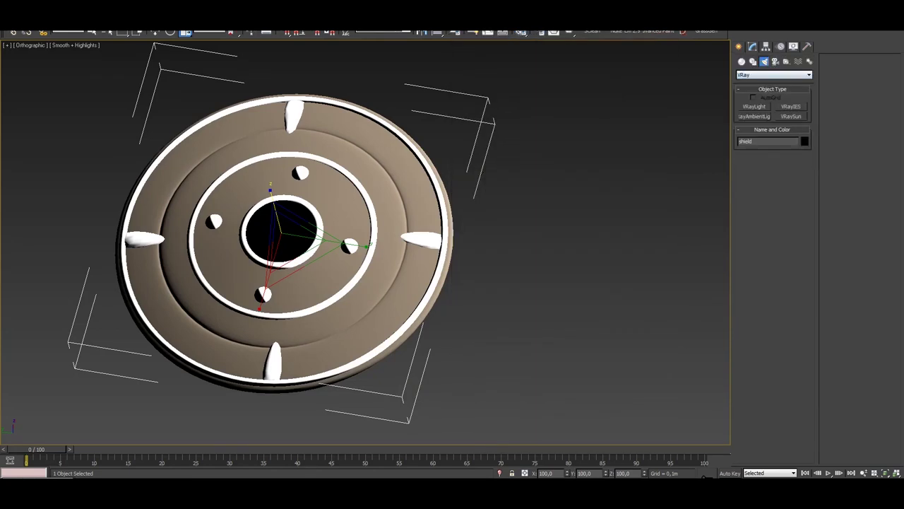
Step: Set up a V-Ray light of type Dome, paste the copied map as its texture, and test-render the shield
{"action": "left_click", "coordinate": [755, 106]}
{"action": "left_click", "coordinate": [869, 87]}
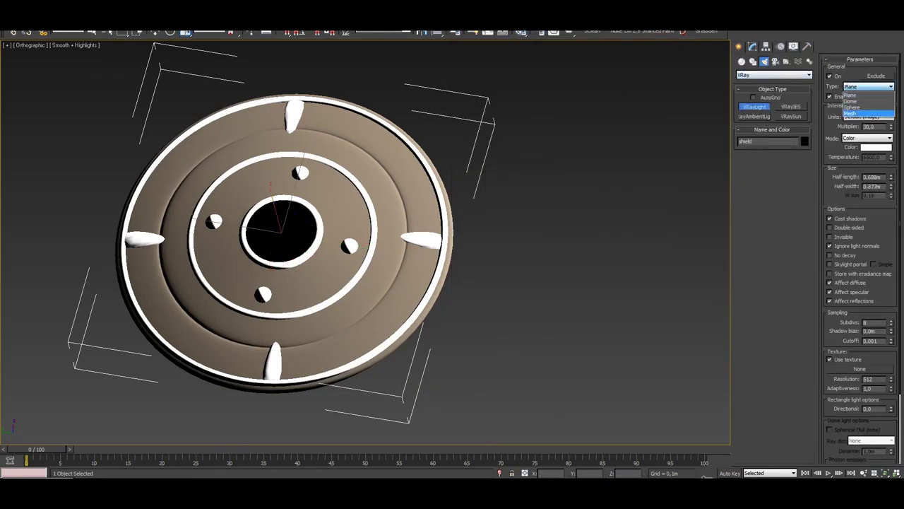
{"action": "right_click", "coordinate": [859, 369]}
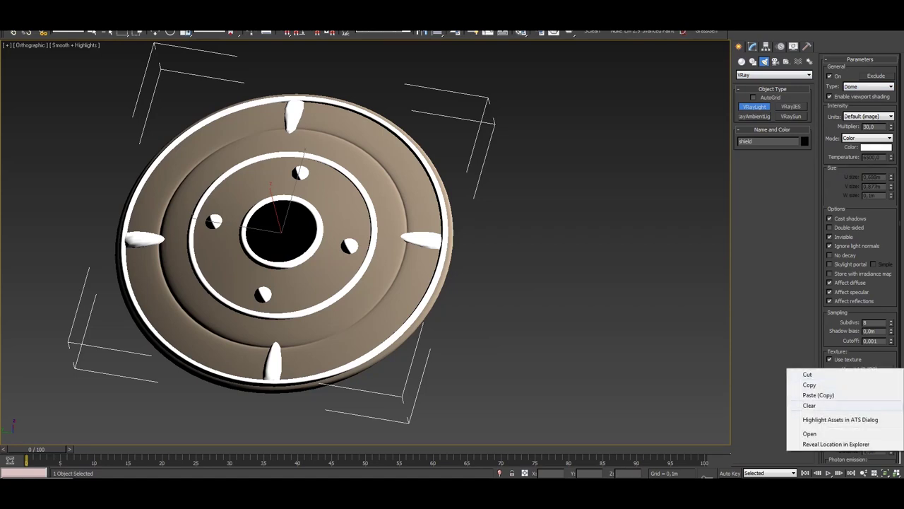
{"action": "left_click", "coordinate": [808, 393]}
{"action": "key", "text": "shift+q"}
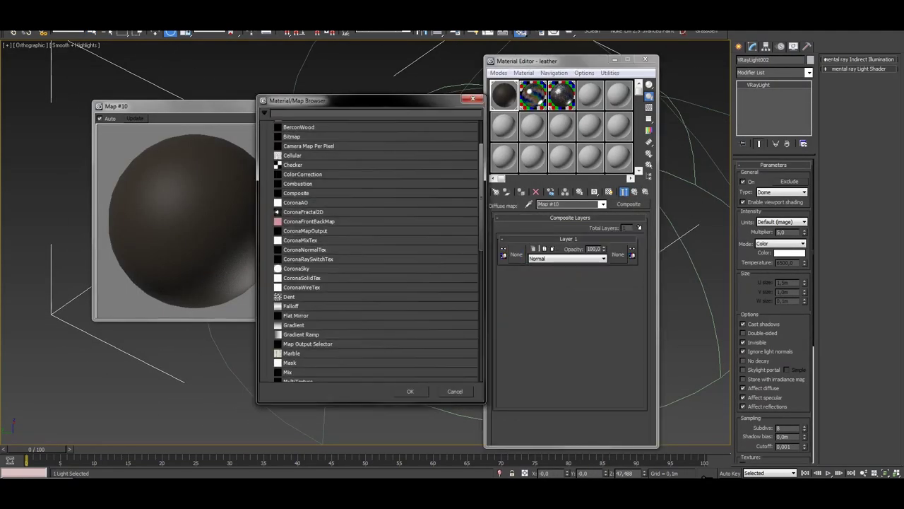
Step: Add a V-Ray map as the base layer of the leather's diffuse Composite map and set Layer 2's blend mode to Multiply
{"action": "type", "text": "vray"}
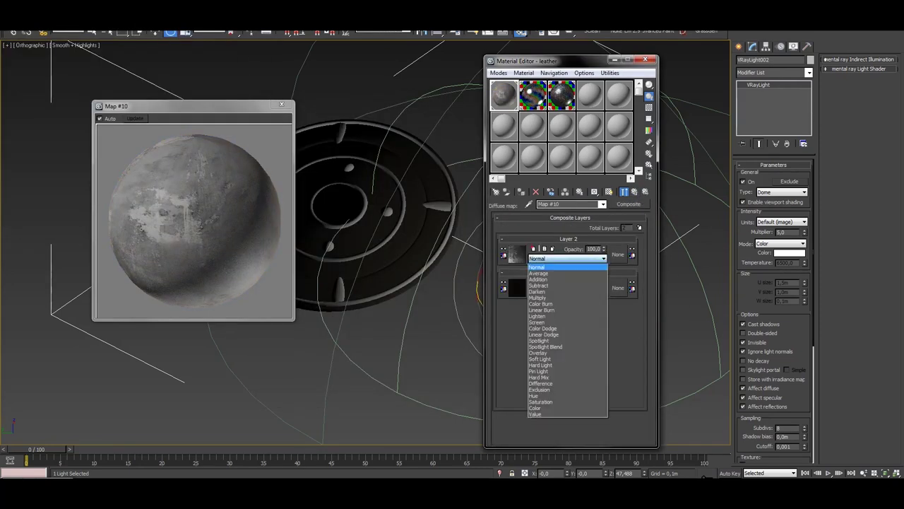
{"action": "left_click", "coordinate": [558, 297]}
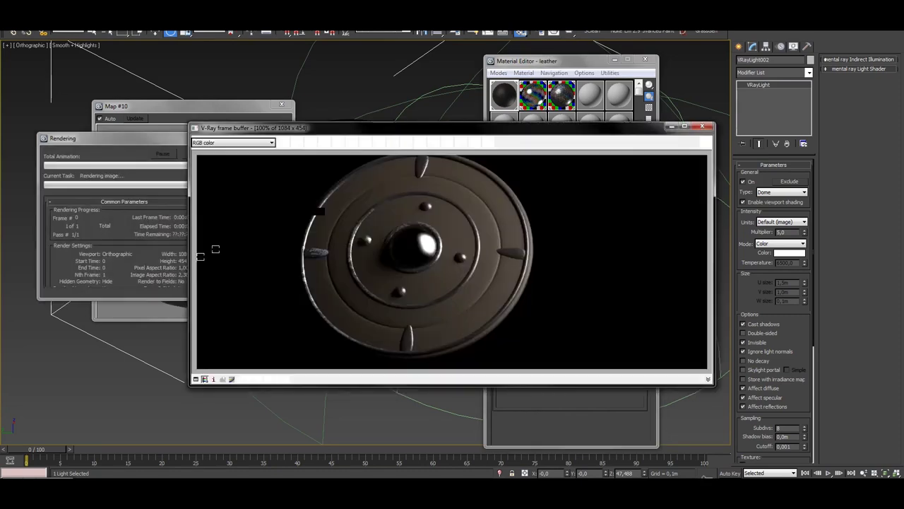
Step: Try a dome light multiplier of 0.1 and test-render the shield
{"action": "key", "text": "m"}
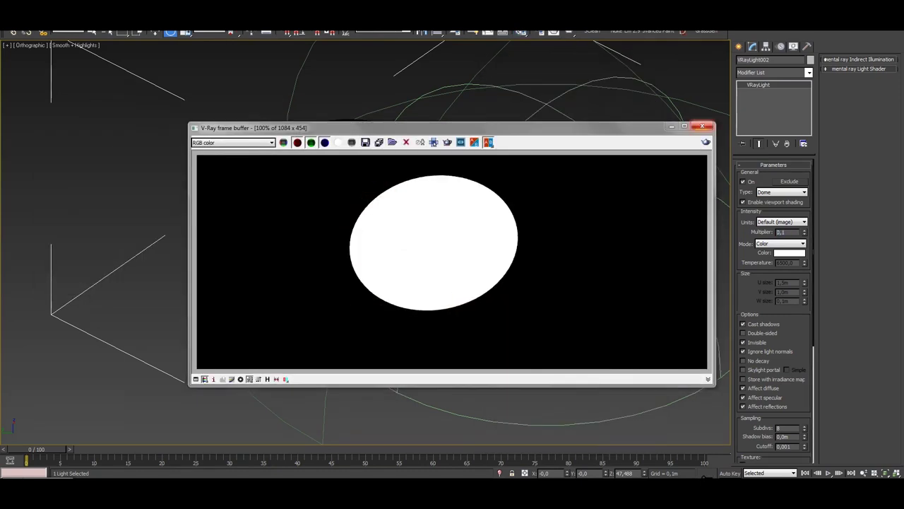
{"action": "key", "text": "F9"}
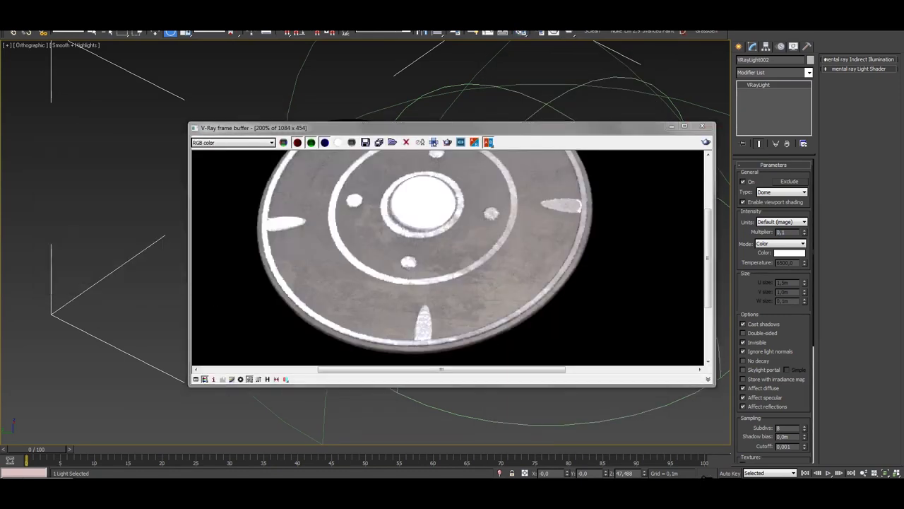
{"action": "scroll", "coordinate": [775, 311], "scroll_direction": "down", "scroll_amount": 5}
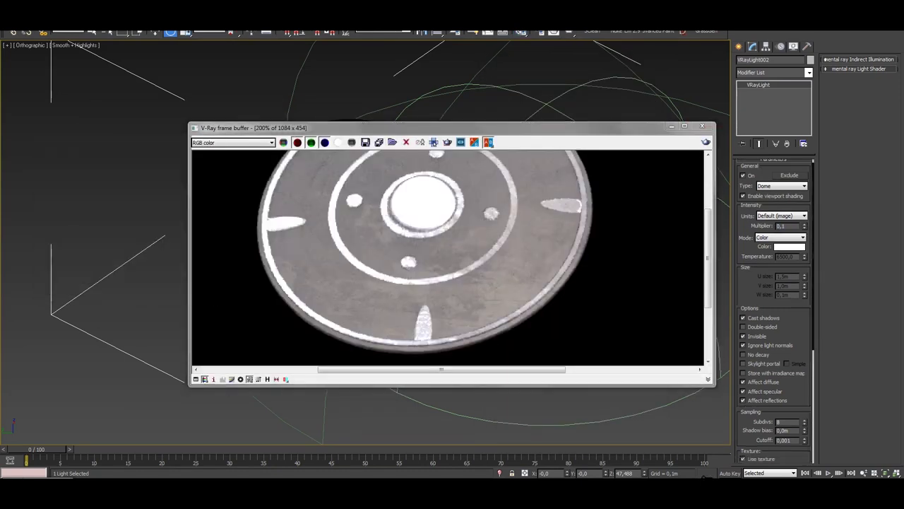
Step: Set the dome texture's Output Amount to 0.05 and RGB Level to 0.1, bend its enabled RGB color curve, and test-render
{"action": "key", "text": "m"}
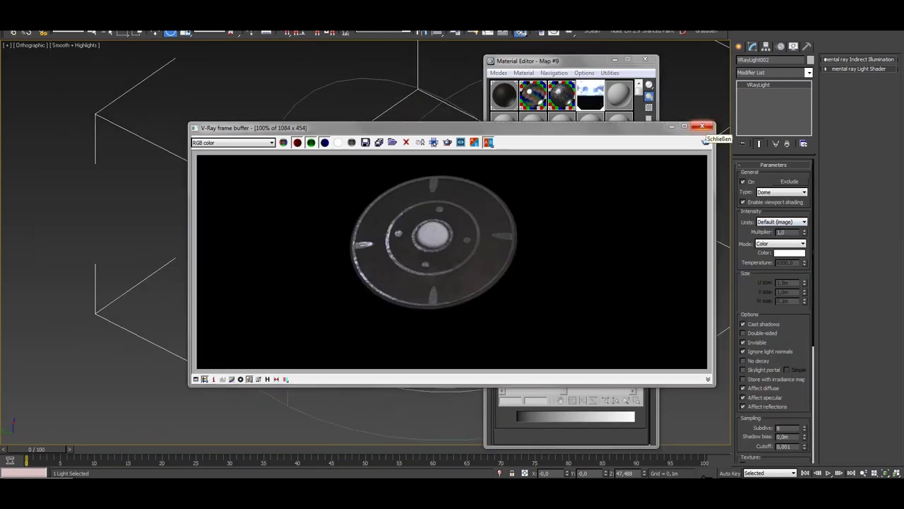
{"action": "left_click", "coordinate": [702, 127]}
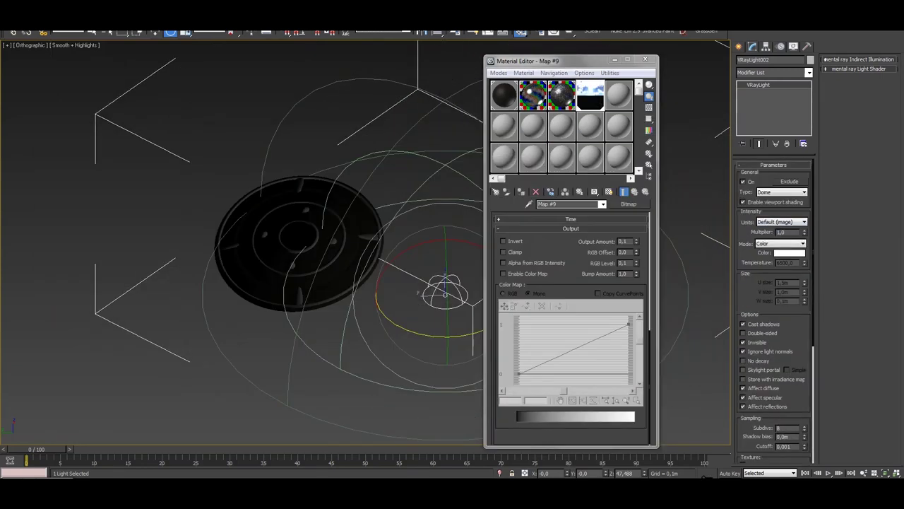
{"action": "scroll", "coordinate": [573, 332], "scroll_direction": "down", "scroll_amount": 1}
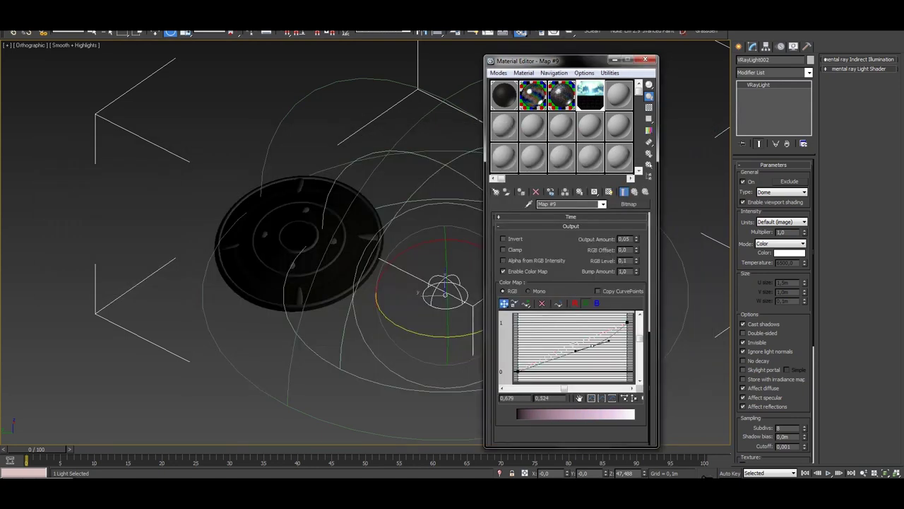
{"action": "key", "text": "shift+q"}
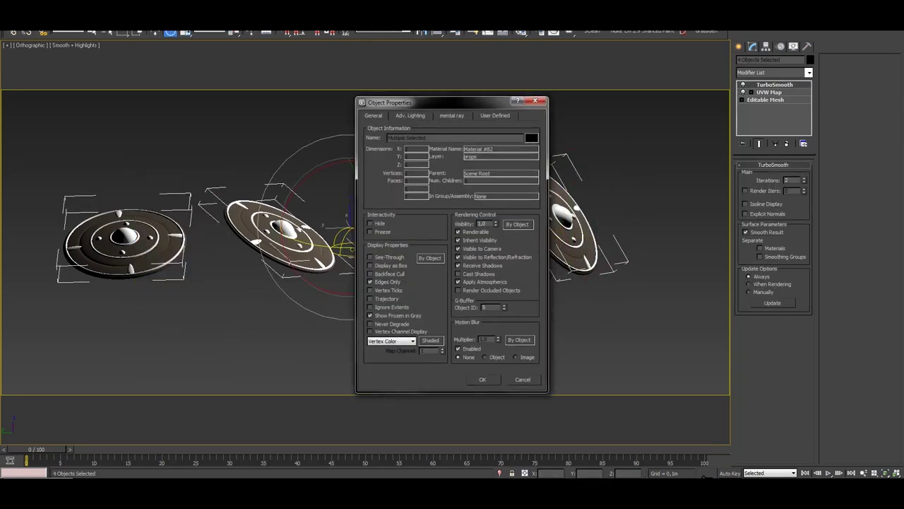
Step: Turn off shadow casting for the four selected shields in their object properties
{"action": "left_click", "coordinate": [483, 380]}
{"action": "right_click", "coordinate": [378, 303]}
{"action": "left_click", "coordinate": [382, 339]}
Step: Set the render output width to 2048 and render the view of the four shields
{"action": "scroll", "coordinate": [367, 255], "scroll_direction": "up", "scroll_amount": 3}
{"action": "key", "text": "F10"}
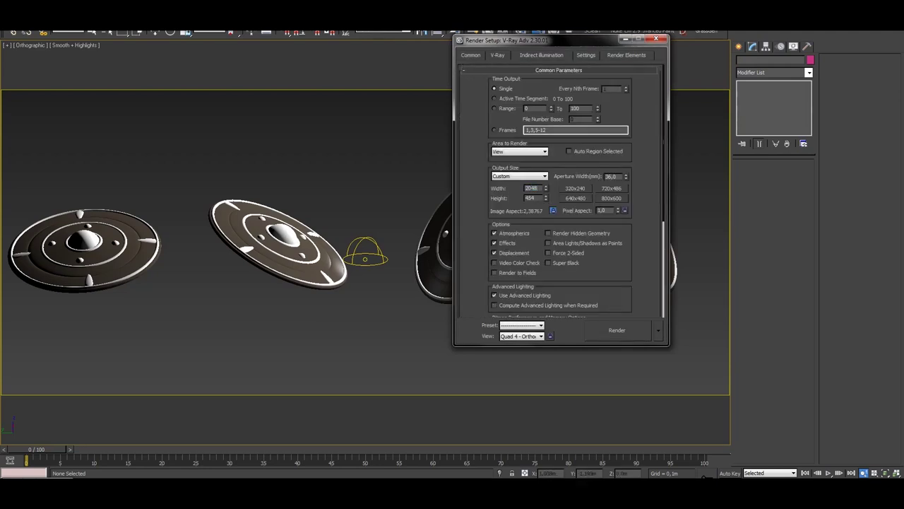
{"action": "key", "text": "shift+q"}
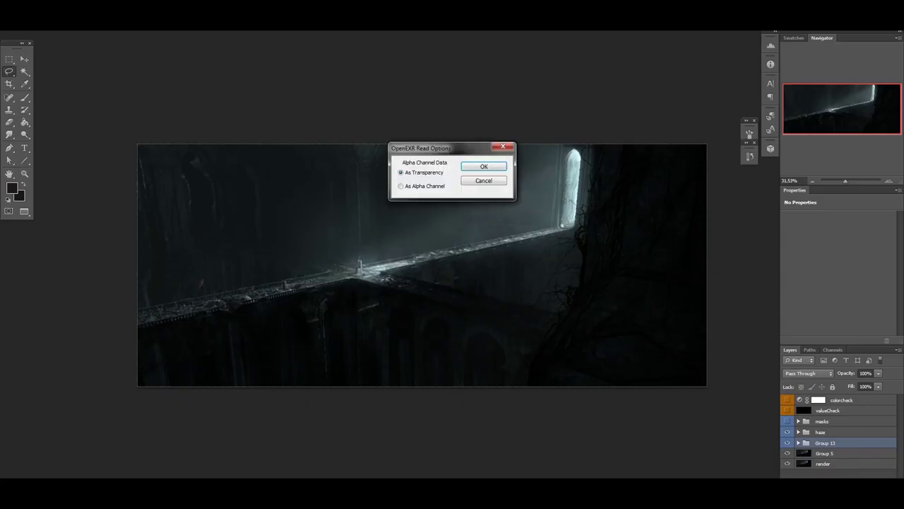
Step: Open the EXR render in Photoshop with alpha as transparency and paste one shield, scaled down, onto the bridge rubble near the red flag
{"action": "key", "text": "Return"}
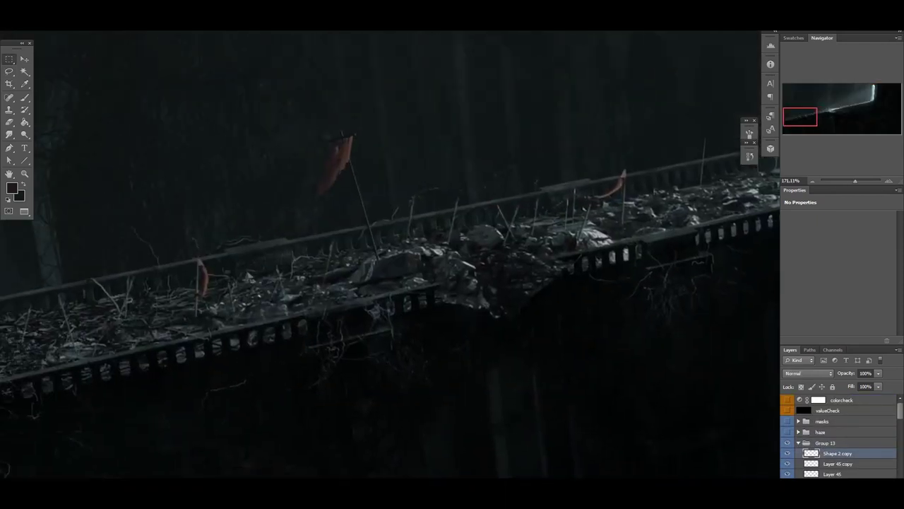
{"action": "key", "text": "ctrl+v"}
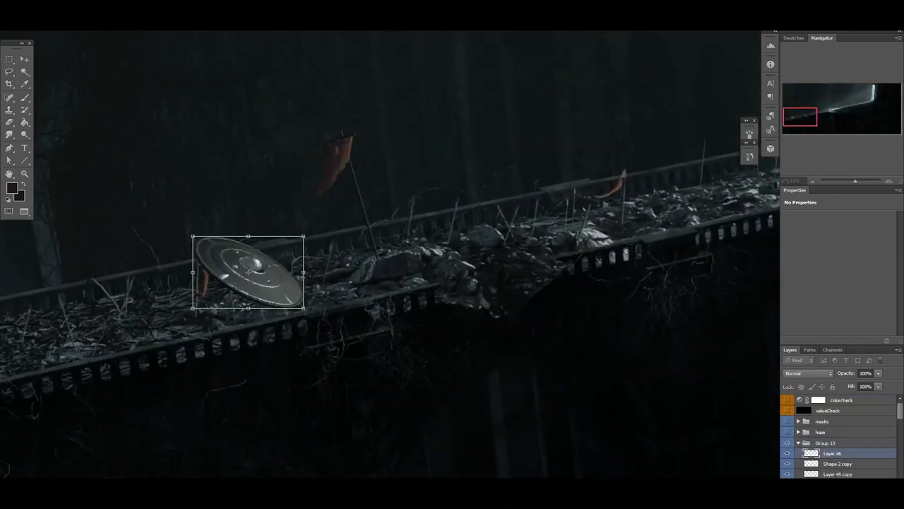
{"action": "key", "text": "Return"}
Step: Duplicate the pasted shield layer and darken the lower copy with Hue/Saturation as its shadow
{"action": "scroll", "coordinate": [251, 274], "scroll_direction": "up", "scroll_amount": 3}
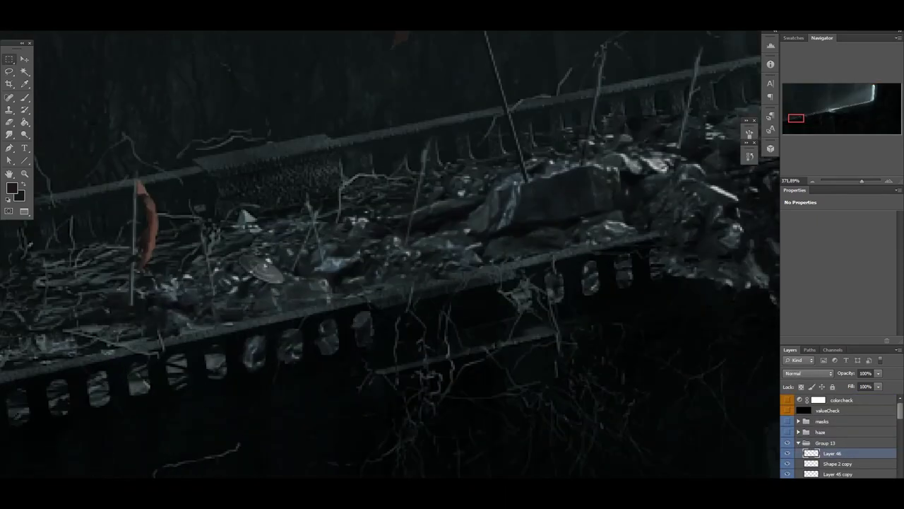
{"action": "key", "text": "ctrl+u"}
{"action": "key", "text": "Return"}
{"action": "key", "text": "v"}
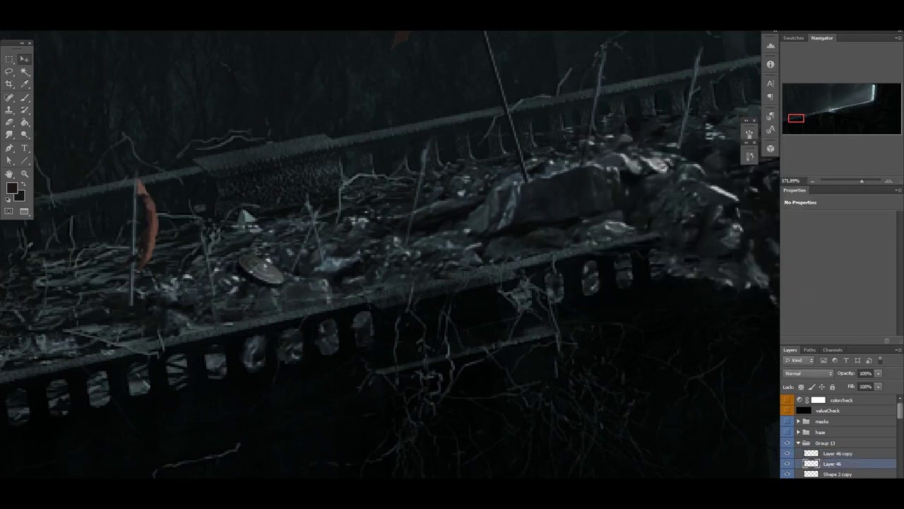
Step: Match the shield to the scene with Curves, moving the red channel's black point to input 13, and with Color Balance
{"action": "key", "text": "ctrl+m"}
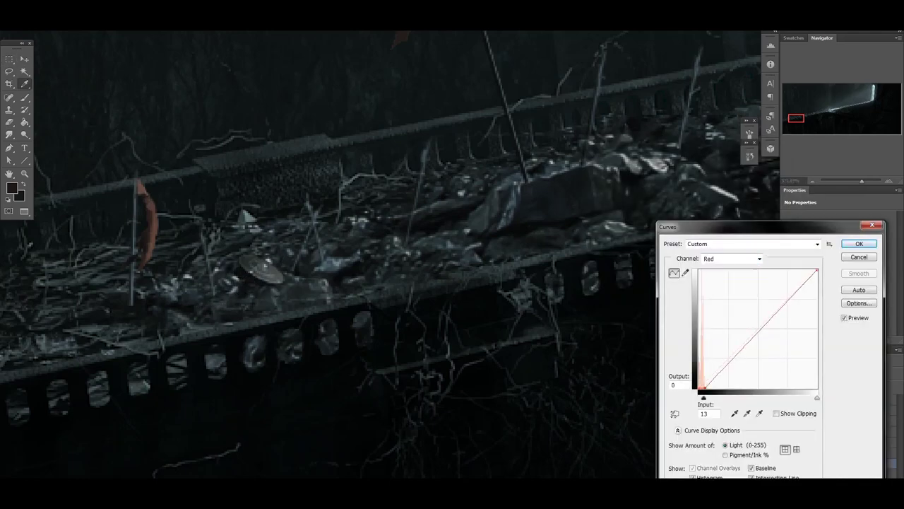
{"action": "key", "text": "Return"}
{"action": "key", "text": "ctrl+b"}
{"action": "key", "text": "Return"}
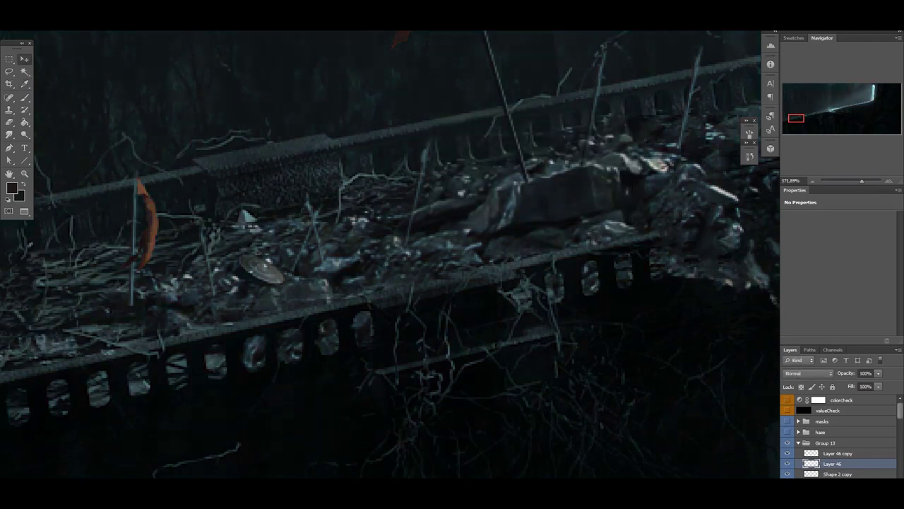
Step: Paste a second shield from the render into the bridge painting and place it, scaled down, against the upright pole beside the knight
{"action": "scroll", "coordinate": [775, 171], "scroll_direction": "down", "scroll_amount": 5}
{"action": "key", "text": "ctrl+Tab"}
{"action": "key", "text": "ctrl+c"}
{"action": "key", "text": "ctrl+Tab"}
{"action": "key", "text": "ctrl+v"}
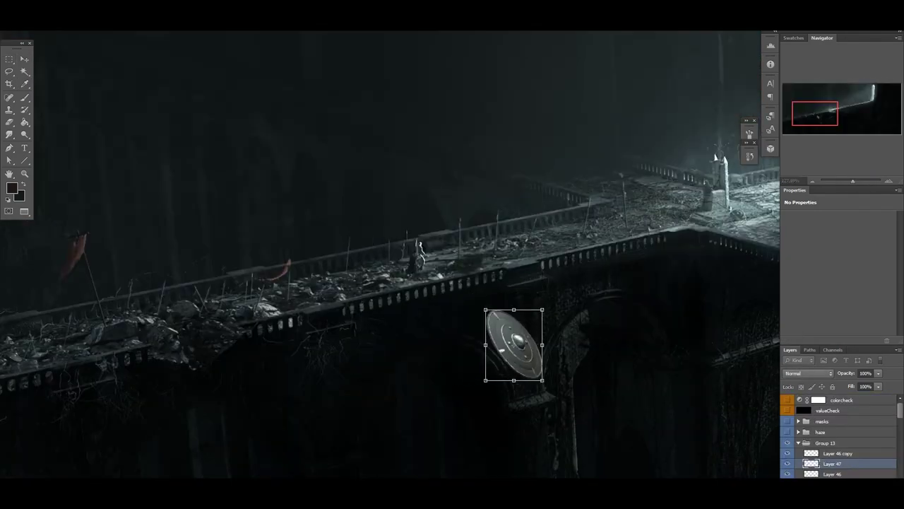
{"action": "scroll", "coordinate": [577, 268], "scroll_direction": "up", "scroll_amount": 5}
{"action": "left_click_drag", "start_coordinate": [427, 290], "coordinate": [308, 244]}
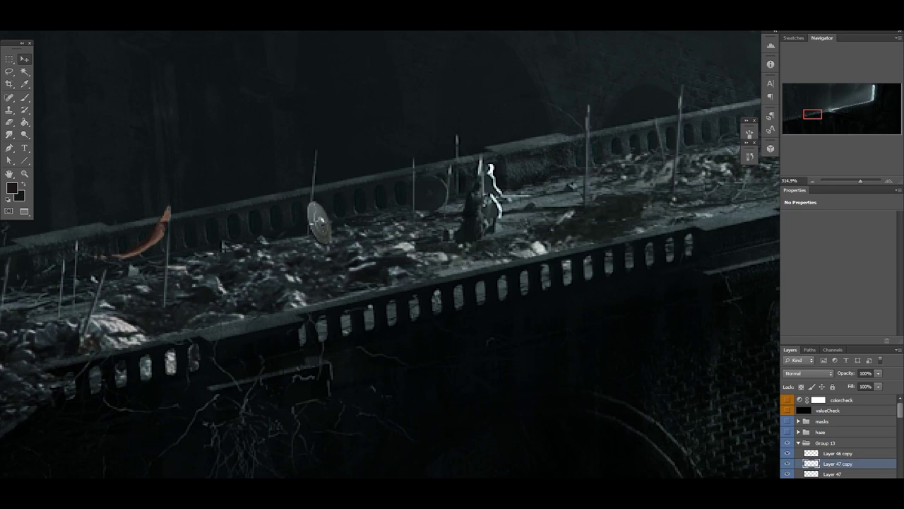
{"action": "key", "text": "ctrl+u"}
{"action": "key", "text": "Return"}
{"action": "left_click", "coordinate": [749, 154]}
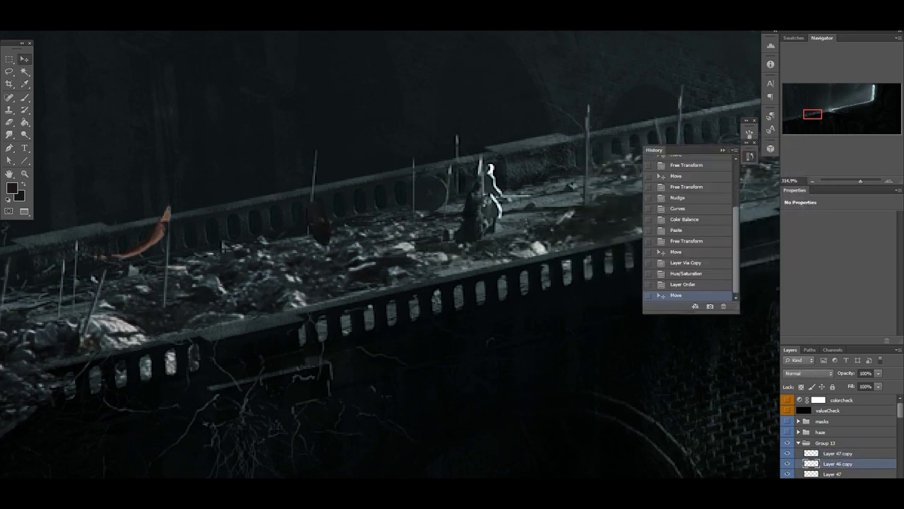
Step: Reorder the second shield's layer, duplicate it, and darken the lower copy with Hue/Saturation
{"action": "key", "text": "ctrl+bracketleft"}
{"action": "key", "text": "ctrl+j"}
{"action": "key", "text": "ctrl+u"}
{"action": "key", "text": "Return"}
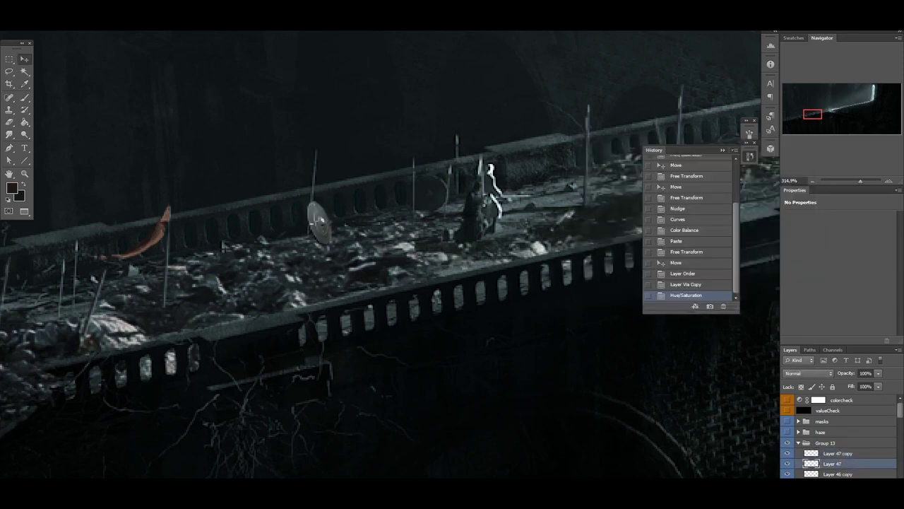
Step: Reshape the second shield's dark copy with Free Transform into a shadow cast behind the shield
{"action": "scroll", "coordinate": [318, 223], "scroll_direction": "up", "scroll_amount": 3}
{"action": "key", "text": "ctrl+t"}
{"action": "right_click", "coordinate": [329, 217]}
{"action": "left_click", "coordinate": [363, 267]}
{"action": "key", "text": "Return"}
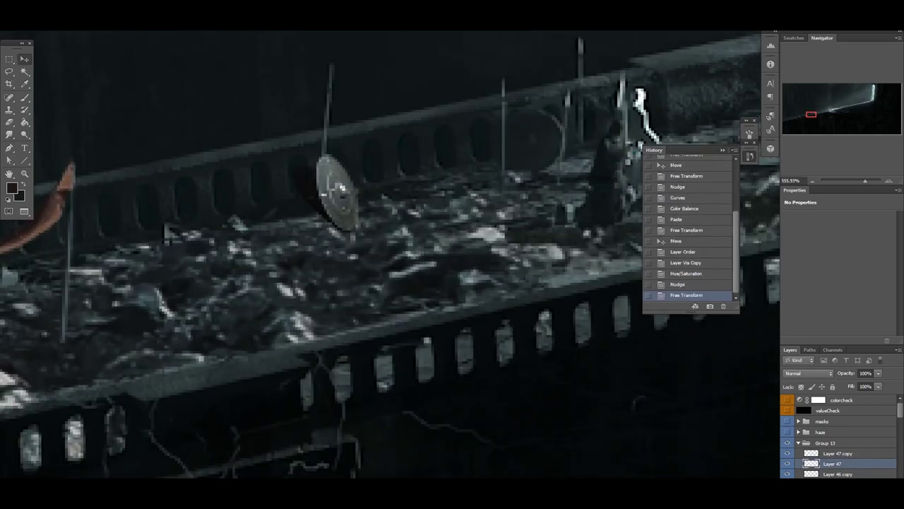
Step: Soften the second shield's shadow with Gaussian Blur
{"action": "key", "text": "alt+t"}
{"action": "mouse_move", "coordinate": [155, 101]}
{"action": "left_click", "coordinate": [288, 168]}
{"action": "key", "text": "Return"}
Step: Lift the blurred shadow's RGB black point to output 7 with Curves and tint it with Color Balance
{"action": "key", "text": "ctrl+m"}
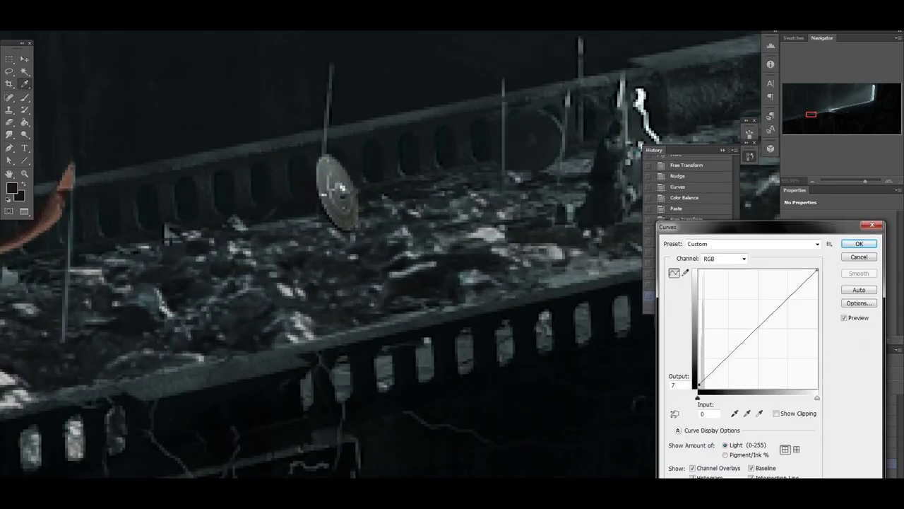
{"action": "key", "text": "Return"}
{"action": "key", "text": "ctrl+b"}
{"action": "key", "text": "Return"}
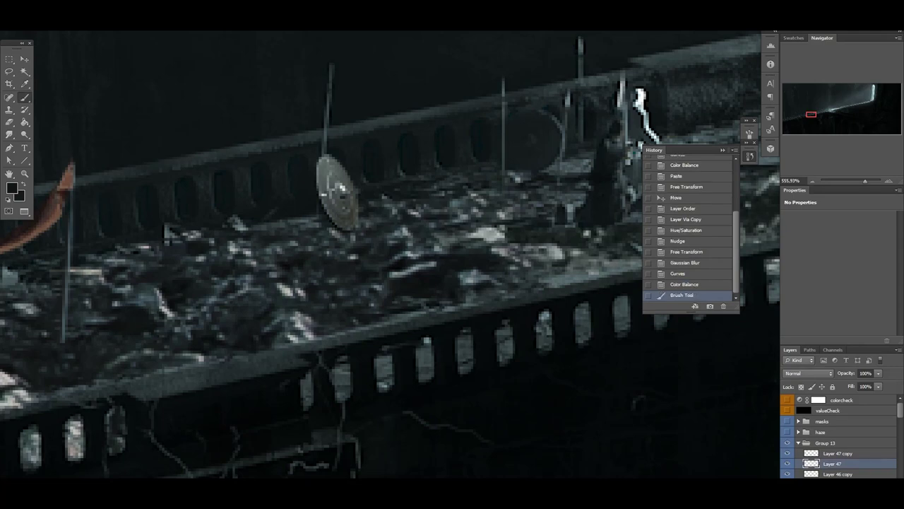
Step: Paint extra shadow around the second shield with the Brush tool and adjust the shield and shadow layers together with Free Transform
{"action": "scroll", "coordinate": [389, 254], "scroll_direction": "down", "scroll_amount": 5}
{"action": "scroll", "coordinate": [388, 255], "scroll_direction": "up", "scroll_amount": 4}
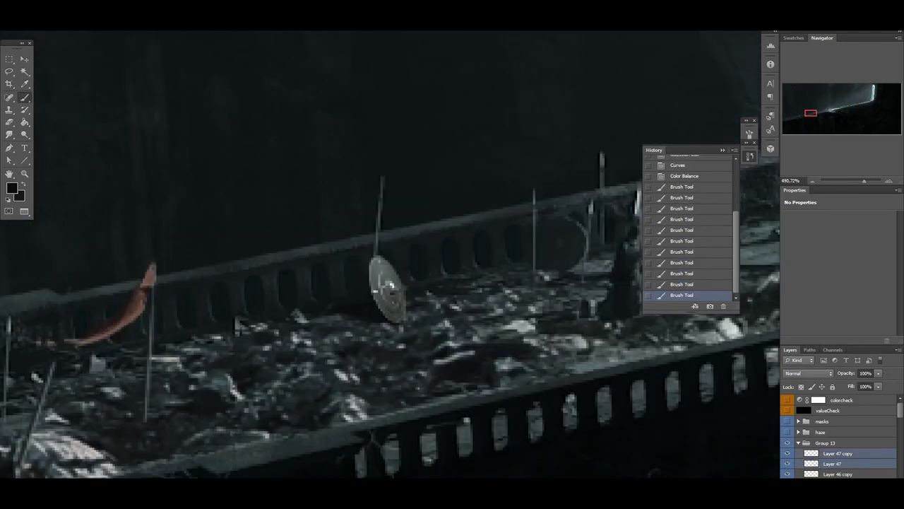
{"action": "key", "text": "Return"}
{"action": "scroll", "coordinate": [377, 298], "scroll_direction": "down", "scroll_amount": 5}
{"action": "scroll", "coordinate": [388, 254], "scroll_direction": "up", "scroll_amount": 3}
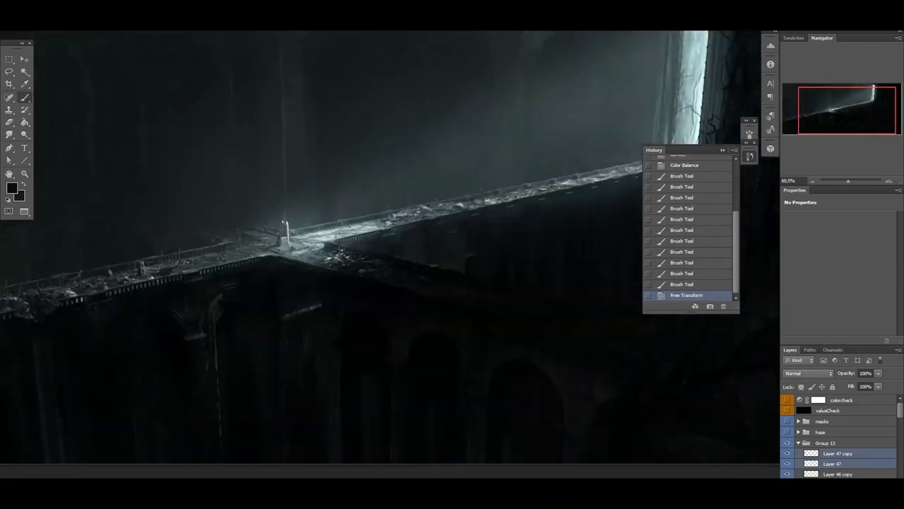
Step: Paste a third shield from the render and place it, scaled down, on the side bridge next to the bright rubble
{"action": "key", "text": "ctrl+Tab"}
{"action": "key", "text": "ctrl+c"}
{"action": "key", "text": "ctrl+Tab"}
{"action": "key", "text": "ctrl+v"}
{"action": "key", "text": "ctrl+t"}
{"action": "left_click_drag", "start_coordinate": [335, 192], "coordinate": [438, 280]}
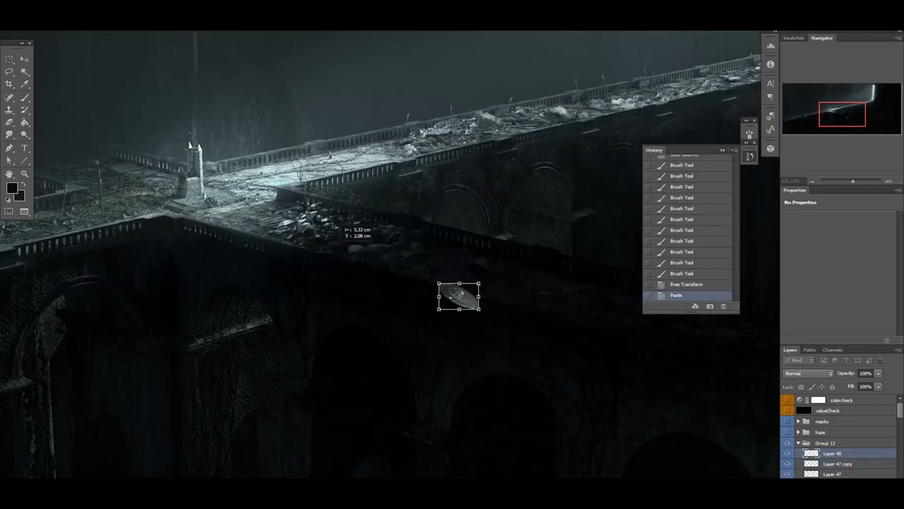
{"action": "scroll", "coordinate": [234, 215], "scroll_direction": "up", "scroll_amount": 3}
{"action": "left_click_drag", "start_coordinate": [272, 182], "coordinate": [364, 204]}
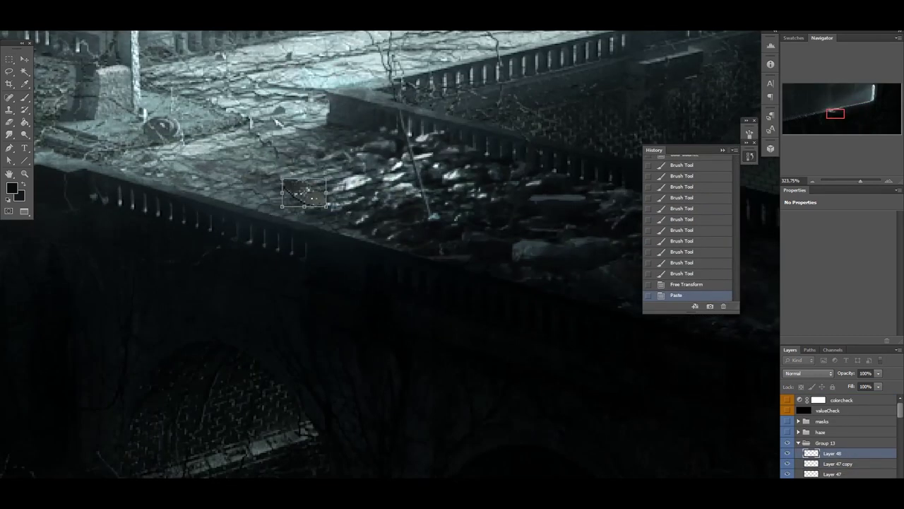
{"action": "key", "text": "Return"}
Step: Duplicate the third shield, darken the lower copy with Hue/Saturation, and transform it into an offset shadow
{"action": "scroll", "coordinate": [211, 178], "scroll_direction": "up", "scroll_amount": 2}
{"action": "key", "text": "ctrl+j"}
{"action": "key", "text": "alt+bracketleft"}
{"action": "key", "text": "ctrl+u"}
{"action": "key", "text": "Return"}
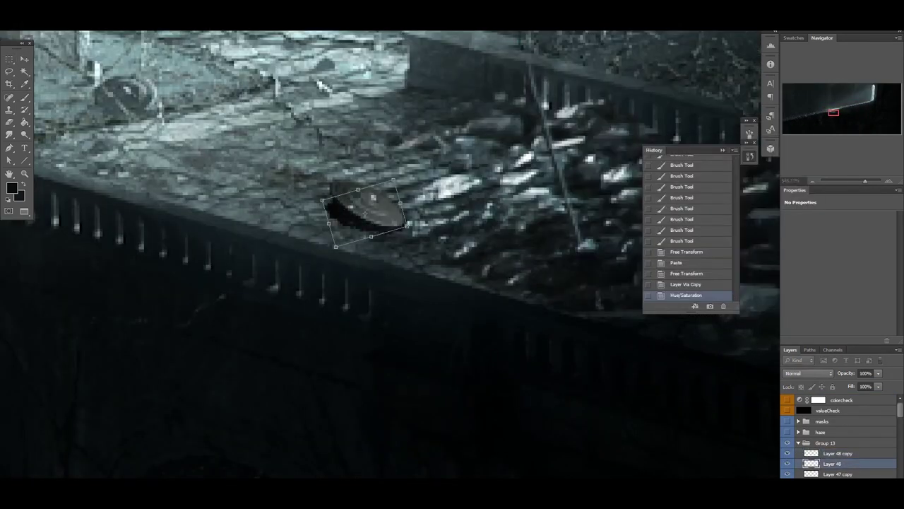
{"action": "key", "text": "Return"}
Step: Adjust the third shield's shadow with Curves and Color Balance
{"action": "key", "text": "ctrl+m"}
{"action": "key", "text": "Return"}
{"action": "key", "text": "ctrl+b"}
{"action": "key", "text": "Return"}
{"action": "scroll", "coordinate": [367, 209], "scroll_direction": "up", "scroll_amount": 1}
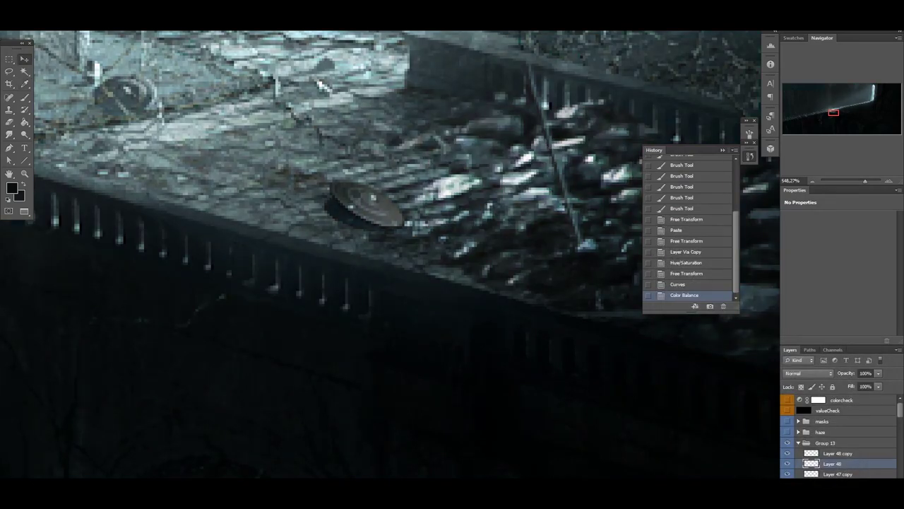
Step: Correct the third shield's shadow with Hue/Saturation, reapply Gaussian Blur, and refine it with the Brush tool
{"action": "key", "text": "ctrl+u"}
{"action": "key", "text": "Return"}
{"action": "key", "text": "ctrl+f"}
{"action": "key", "text": "b"}
{"action": "scroll", "coordinate": [374, 245], "scroll_direction": "up", "scroll_amount": 1}
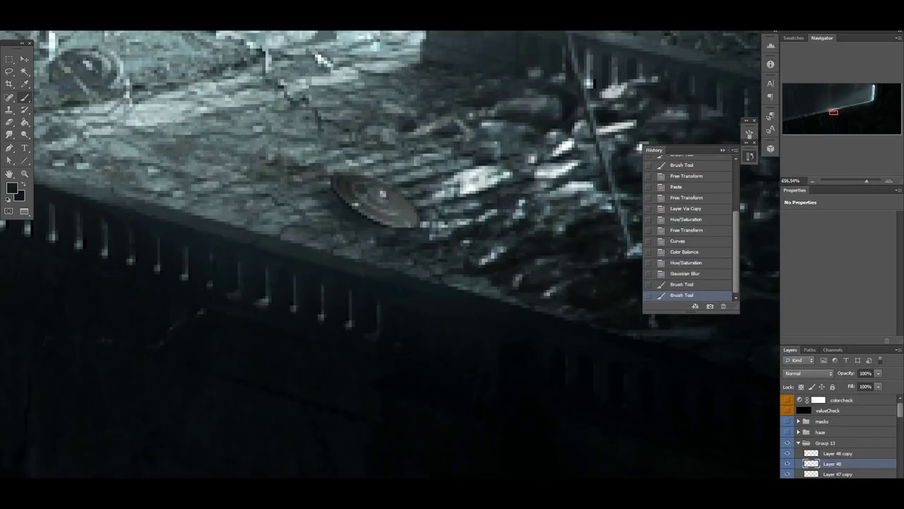
Step: Place a fourth pasted shield, scaled down, at the base of the monument on the bridge crossing
{"action": "key", "text": "ctrl+0"}
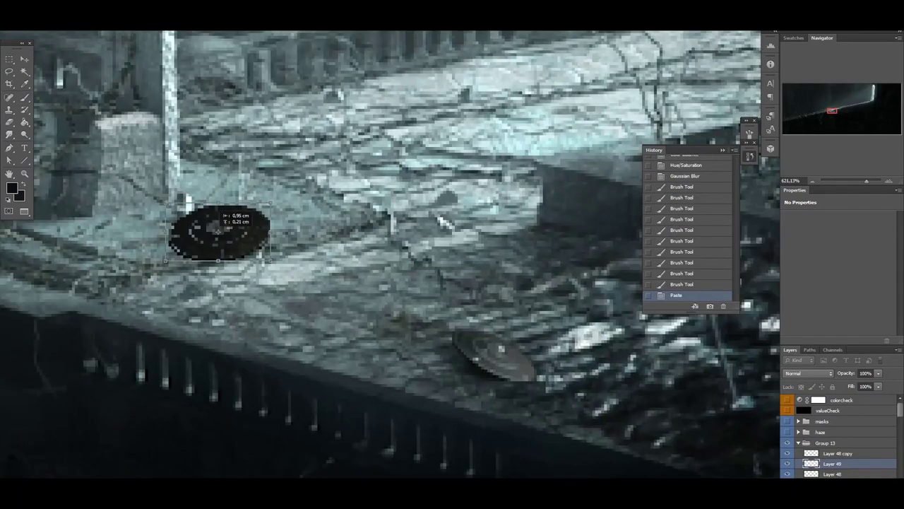
{"action": "mouse_move", "coordinate": [219, 212]}
{"action": "left_mouse_down"}
{"action": "mouse_move", "coordinate": [233, 237]}
{"action": "mouse_move", "coordinate": [210, 213]}
{"action": "left_mouse_up"}
{"action": "key", "text": "Return"}
Step: Brighten the fourth shield with Curves, raising the RGB black point to output 23 and bending the red channel's curve
{"action": "key", "text": "ctrl+m"}
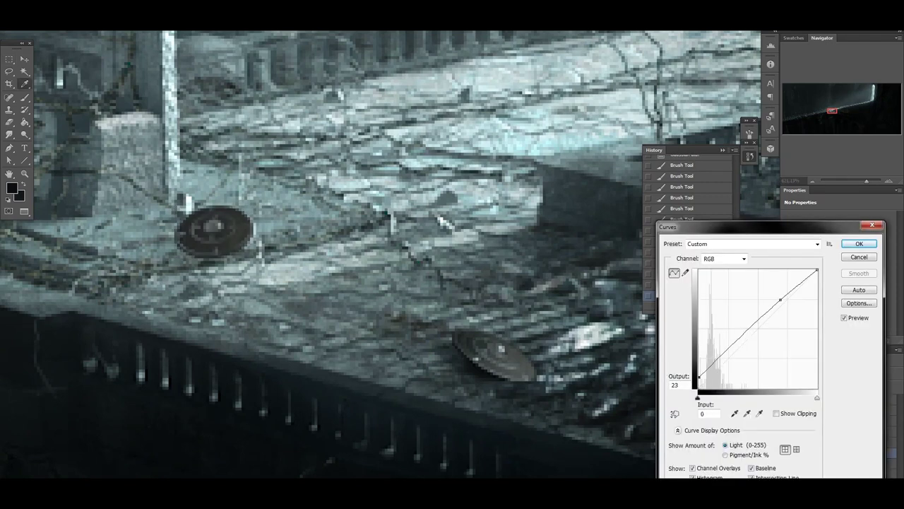
{"action": "key", "text": "alt+3"}
{"action": "left_click_drag", "start_coordinate": [758, 330], "coordinate": [767, 302]}
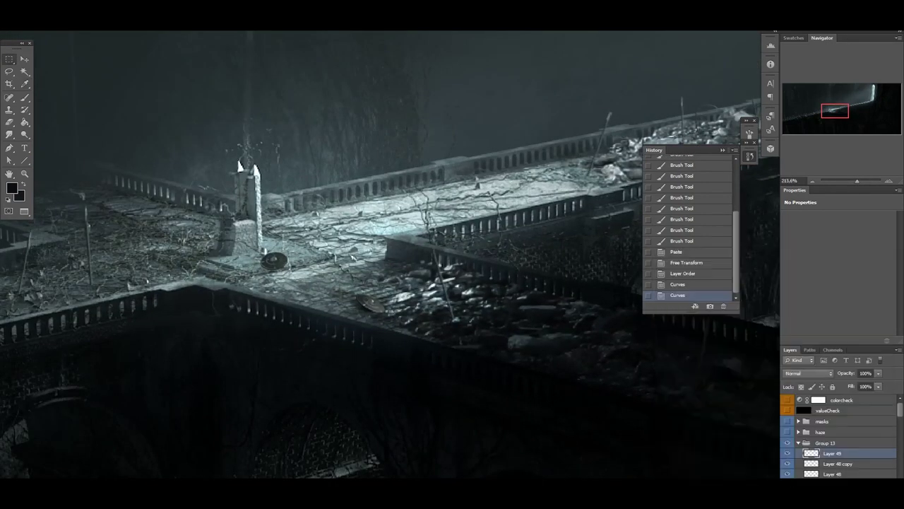
Step: Add a layer mask to the fourth shield's layer and paint on it with the Brush tool
{"action": "scroll", "coordinate": [286, 262], "scroll_direction": "up", "scroll_amount": 3}
{"action": "key", "text": "x"}
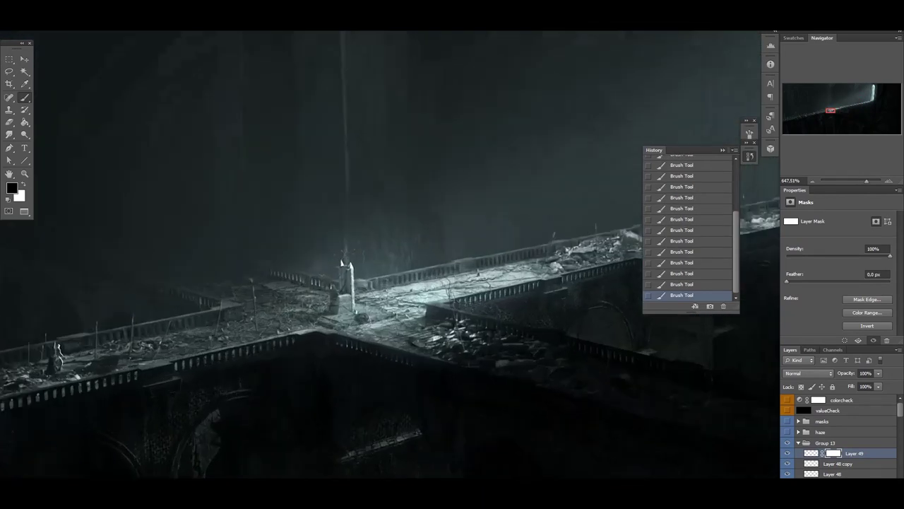
Step: Apply another Curves correction to the fourth shield's layer, at the base of the monument
{"action": "key", "text": "x"}
{"action": "key", "text": "ctrl+m"}
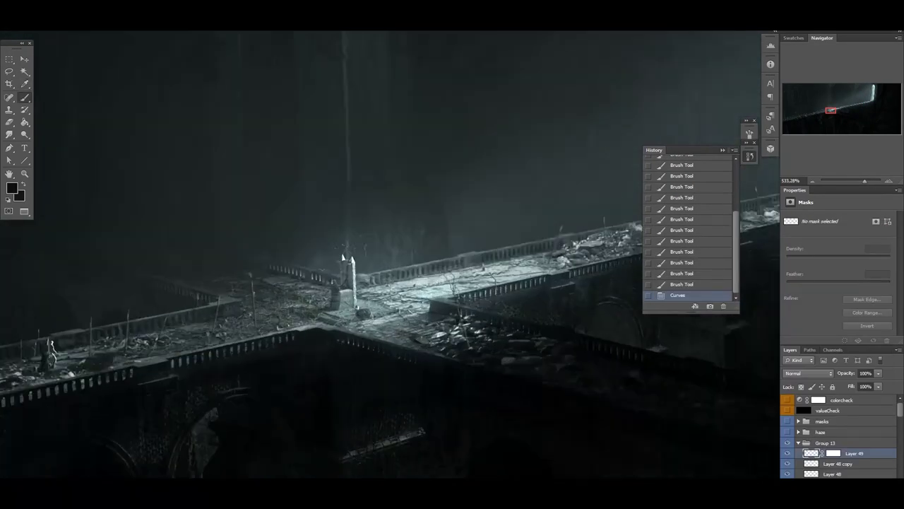
{"action": "key", "text": "x"}
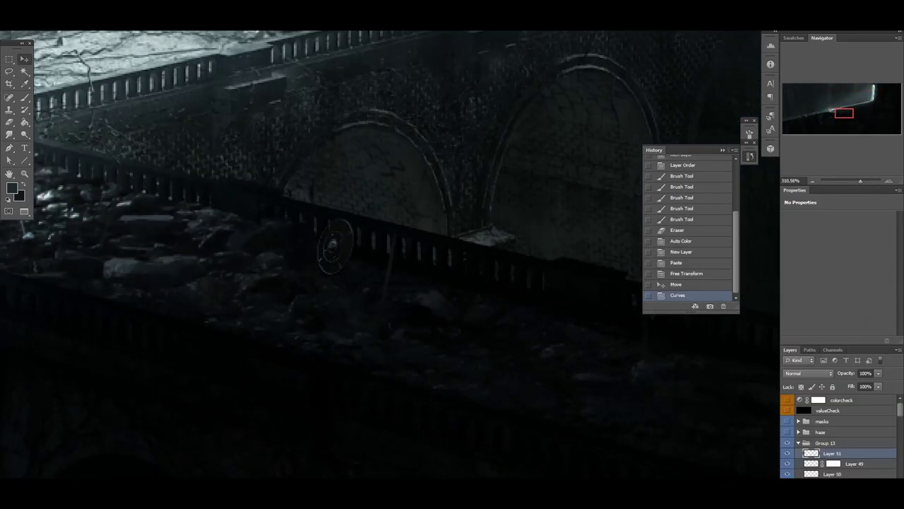
Step: Flip the whole canvas horizontally
{"action": "key", "text": "ctrl+shift+m"}
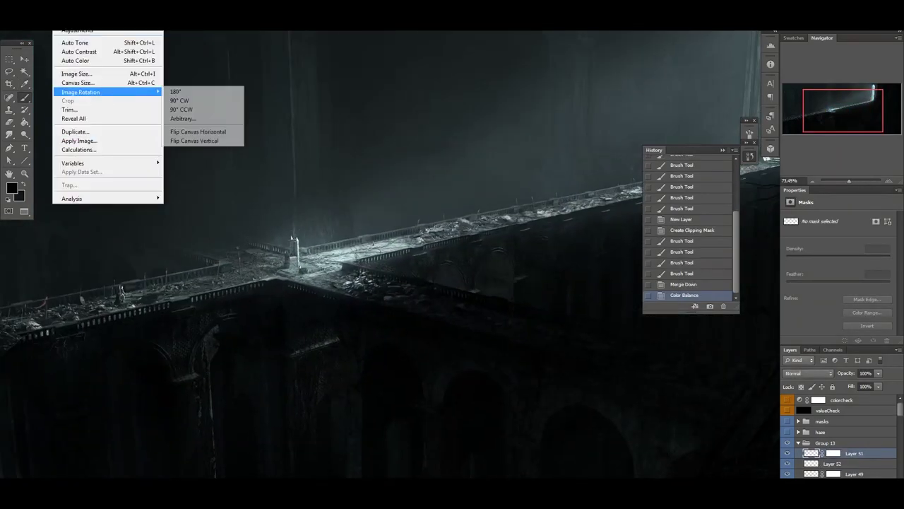
{"action": "left_click", "coordinate": [255, 128]}
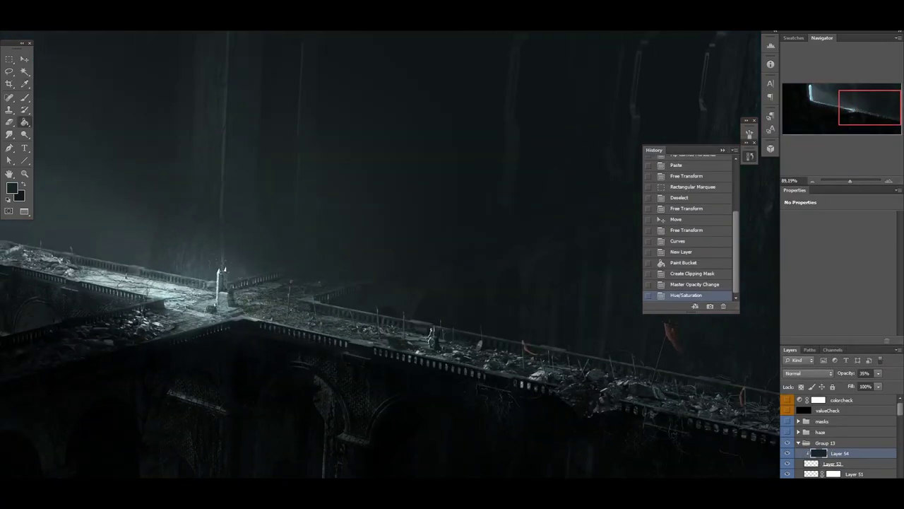
Step: Duplicate the shield behind the bridge crossing and darken the lower copy as its shadow with Hue/Saturation and Curves
{"action": "left_click", "coordinate": [833, 463]}
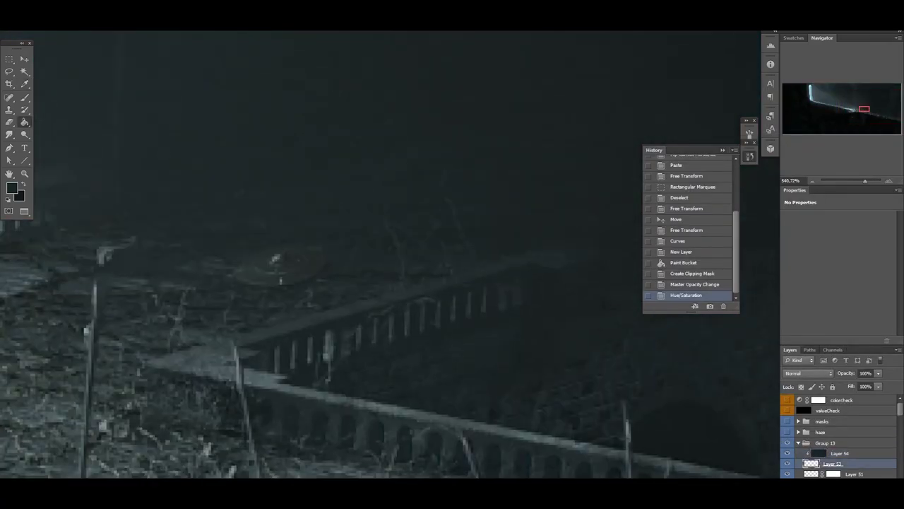
{"action": "key", "text": "ctrl+u"}
{"action": "key", "text": "Return"}
{"action": "key", "text": "ctrl+m"}
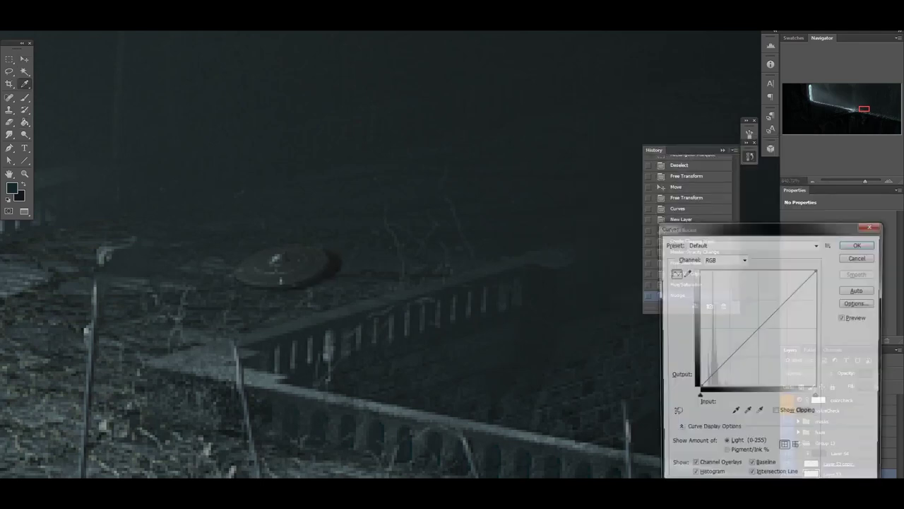
{"action": "key", "text": "Return"}
Step: Tint the shadow by duplicating the dark fill layer, clipping the duplicate to the shadow and merging it down
{"action": "key", "text": "v"}
{"action": "key", "text": "ctrl+j"}
{"action": "key", "text": "ctrl+bracketleft"}
{"action": "key", "text": "ctrl+alt+g"}
{"action": "key", "text": "ctrl+e"}
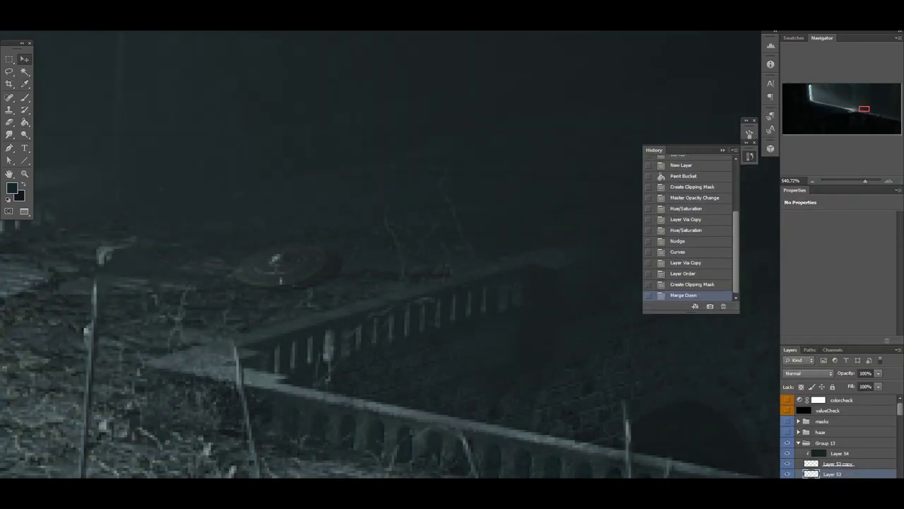
Step: Transform the shadow, soften it with Gaussian Blur and adjust its tone with Hue/Saturation
{"action": "key", "text": "Return"}
{"action": "key", "text": "alt+t"}
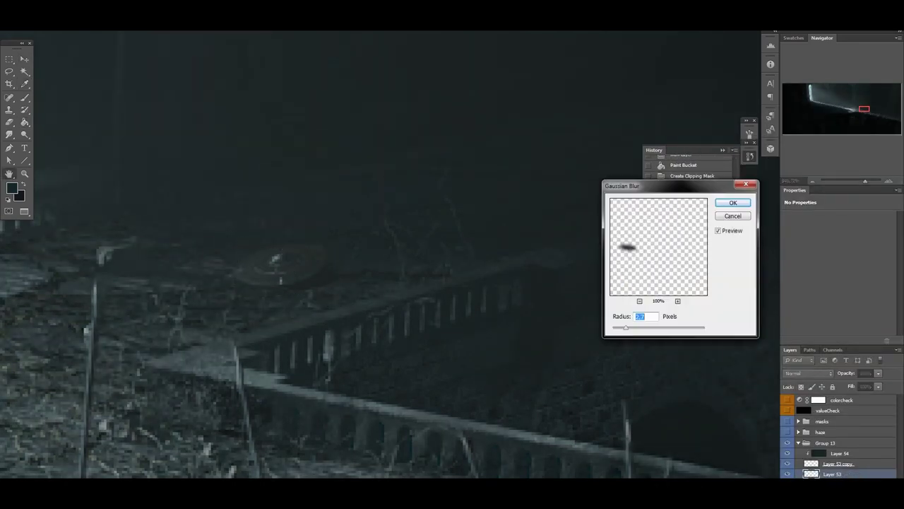
{"action": "key", "text": "Return"}
{"action": "key", "text": "ctrl+u"}
{"action": "key", "text": "Return"}
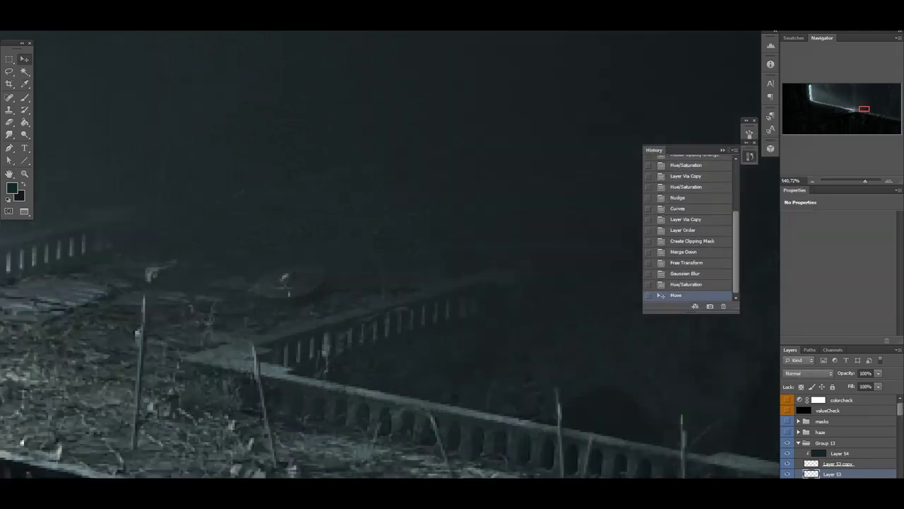
Step: Refine the edges of the shadow behind the crossing with the Brush and Eraser tools
{"action": "key", "text": "b"}
{"action": "key", "text": "e"}
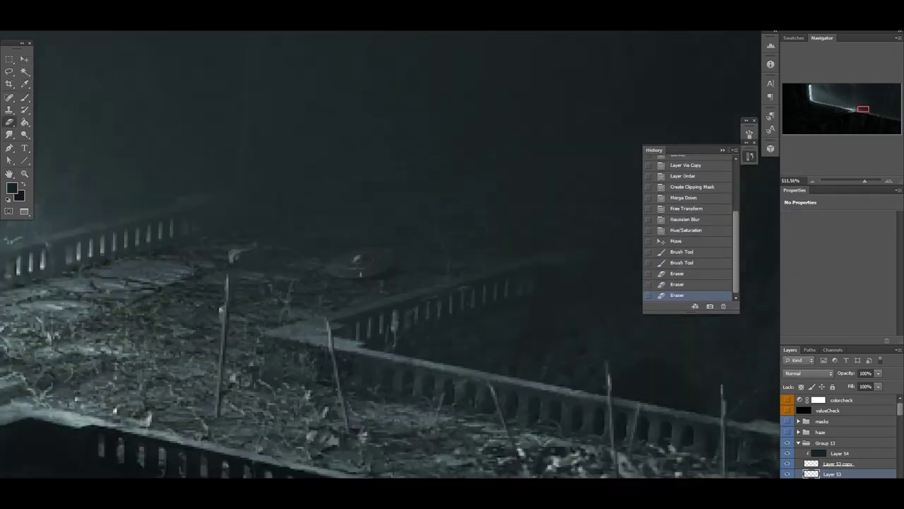
{"action": "scroll", "coordinate": [390, 256], "scroll_direction": "down", "scroll_amount": 3}
Step: Copy the selected rightmost shield from the shield render, paste it into the painting and scale it down on the bright bridge section
{"action": "key", "text": "ctrl+Tab"}
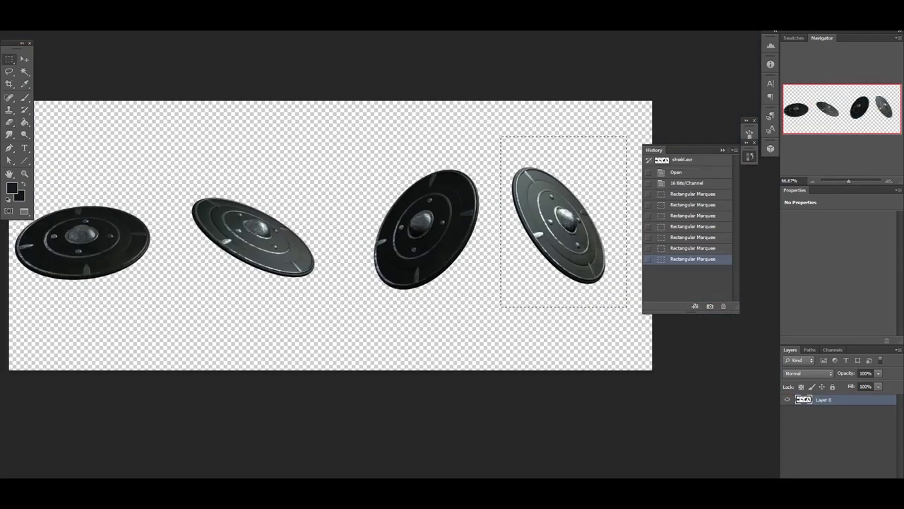
{"action": "key", "text": "ctrl+c"}
{"action": "key", "text": "ctrl+Tab"}
{"action": "key", "text": "ctrl+v"}
{"action": "key", "text": "ctrl+]"}
{"action": "key", "text": "ctrl+t"}
{"action": "left_click_drag", "start_coordinate": [256, 206], "coordinate": [141, 206]}
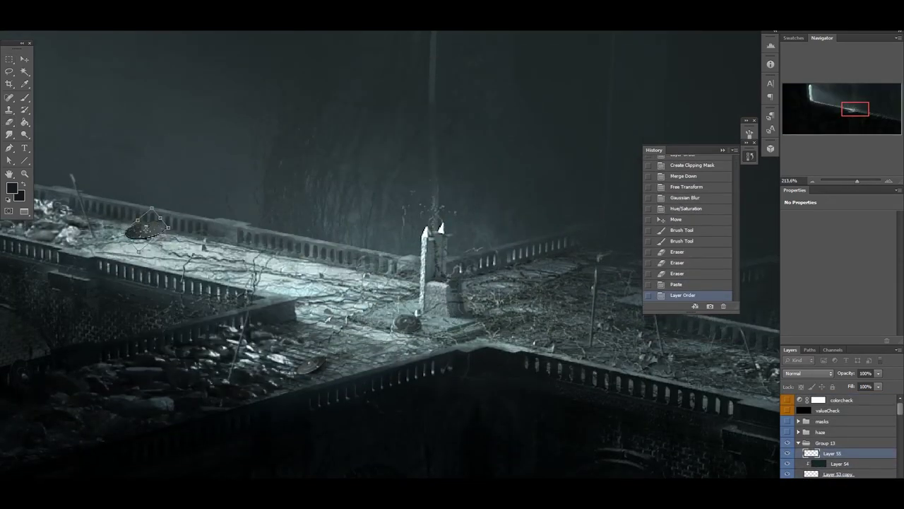
{"action": "key", "text": "Return"}
Step: Rotate the pasted shield about 20° counter-clockwise and move it onto the paving beside the rubble
{"action": "scroll", "coordinate": [148, 226], "scroll_direction": "up", "scroll_amount": 3}
{"action": "key", "text": "ctrl+t"}
{"action": "left_click_drag", "start_coordinate": [332, 283], "coordinate": [224, 176]}
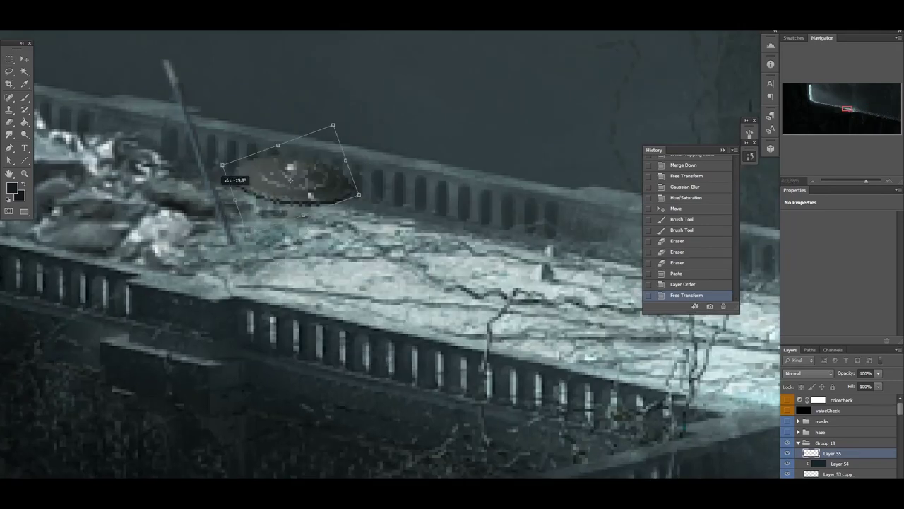
{"action": "key", "text": "Return"}
{"action": "key", "text": "ctrl+0"}
{"action": "scroll", "coordinate": [283, 276], "scroll_direction": "up", "scroll_amount": 3}
{"action": "key", "text": "m"}
{"action": "left_click_drag", "start_coordinate": [278, 274], "coordinate": [336, 302]}
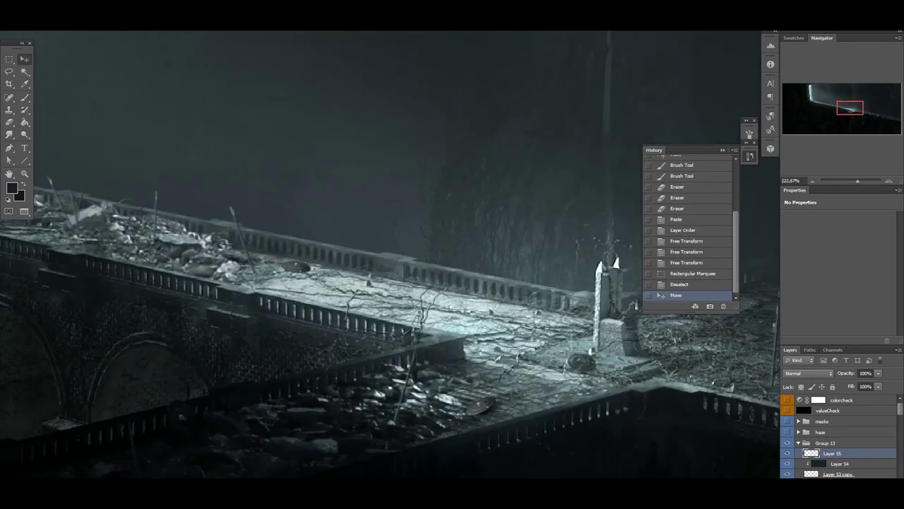
Step: Adjust the shield beside the rubble with Curves, and set its Color Balance shadows to +3 blue
{"action": "key", "text": "ctrl+m"}
{"action": "key", "text": "Return"}
{"action": "scroll", "coordinate": [389, 254], "scroll_direction": "up", "scroll_amount": 1}
{"action": "key", "text": "ctrl+b"}
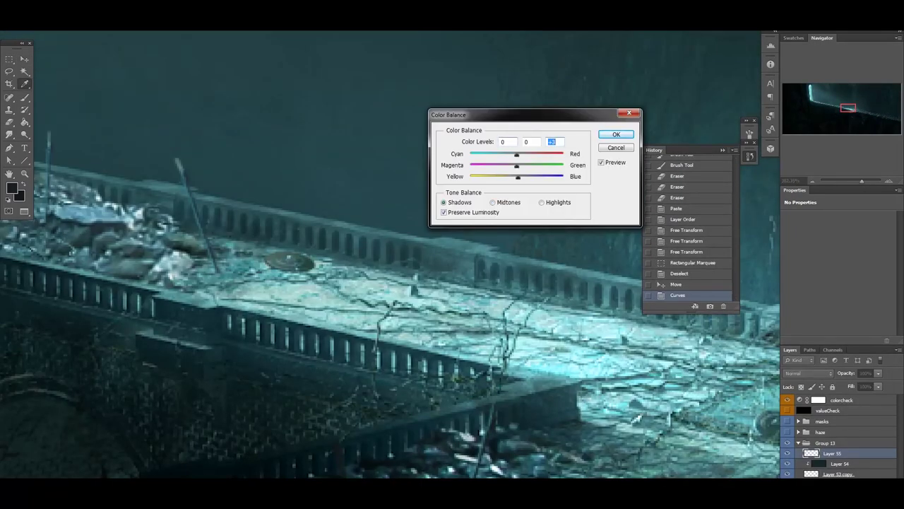
{"action": "key", "text": "Return"}
Step: Brighten the shield beside the rubble with Curves, mapping input 176 to output 195
{"action": "scroll", "coordinate": [389, 254], "scroll_direction": "up", "scroll_amount": 2}
{"action": "key", "text": "ctrl+m"}
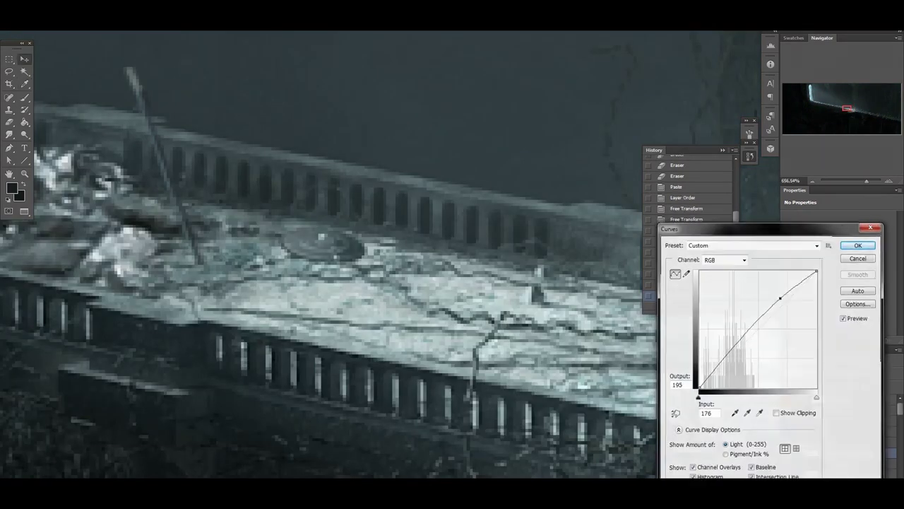
{"action": "key", "text": "Return"}
Step: Duplicate the shield beside the rubble, darken the lower copy with Hue/Saturation and nudge it down as a shadow
{"action": "key", "text": "ctrl+j"}
{"action": "key", "text": "ctrl+u"}
{"action": "key", "text": "Return"}
{"action": "key", "text": "Down"}
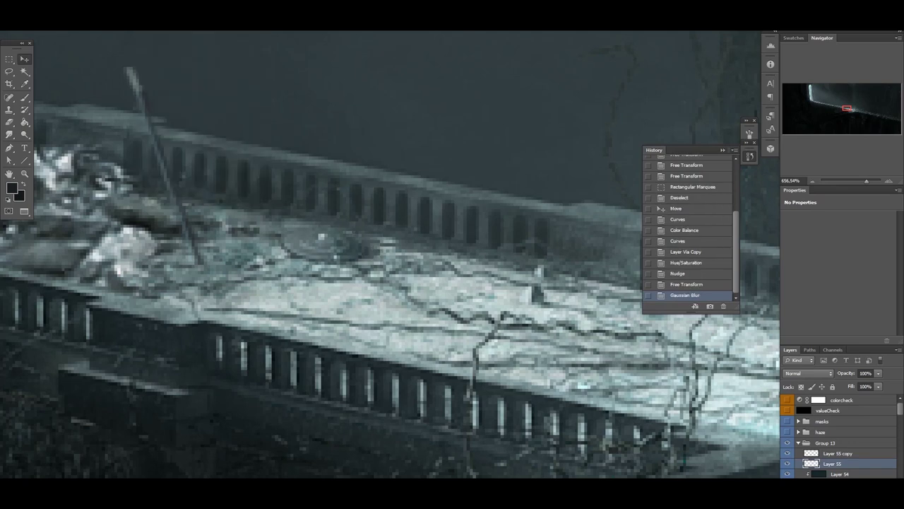
Step: Soften the shadow beside the rubble with Gaussian Blur and adjust its tone with Hue/Saturation
{"action": "key", "text": "alt+t"}
{"action": "key", "text": "b"}
{"action": "key", "text": "g"}
{"action": "key", "text": "Return"}
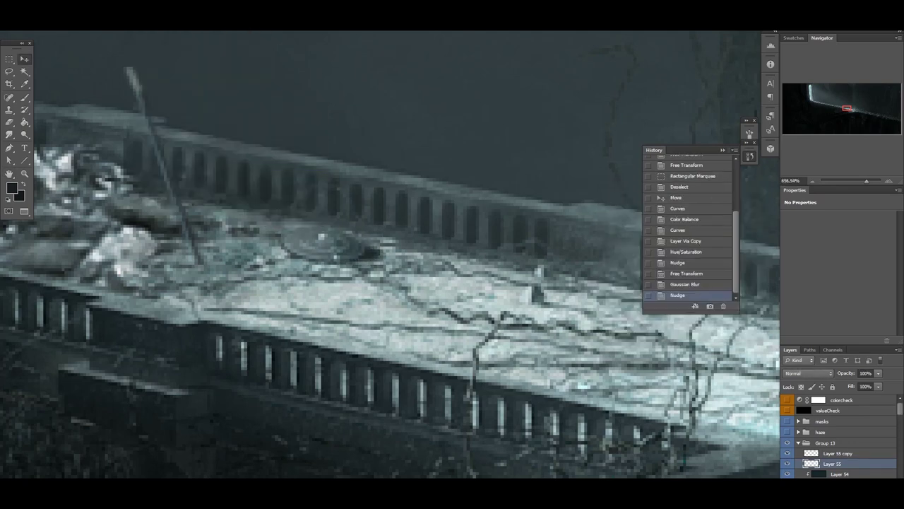
{"action": "key", "text": "ctrl+u"}
{"action": "key", "text": "Return"}
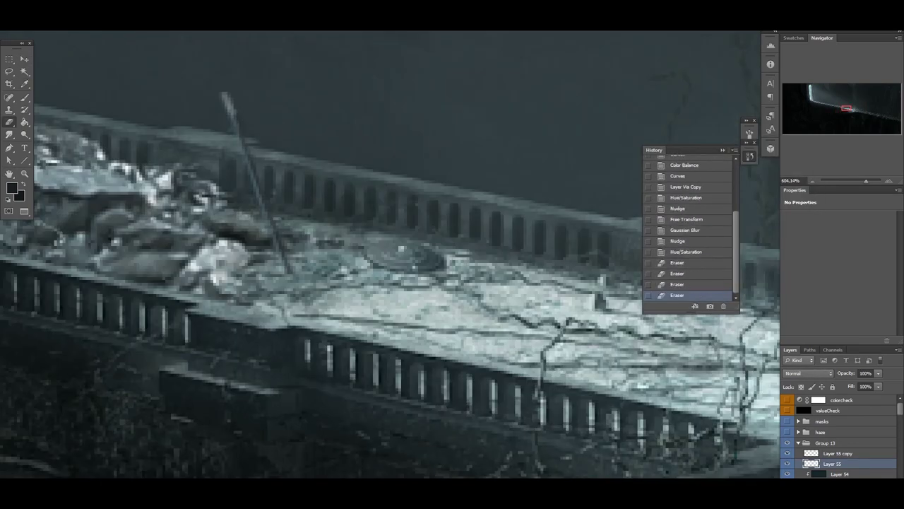
Step: Nudge the shadow beside the rubble up and reduce its layer opacity to 71%
{"action": "key", "text": "ctrl+0"}
{"action": "key", "text": "v"}
{"action": "key", "text": "Up"}
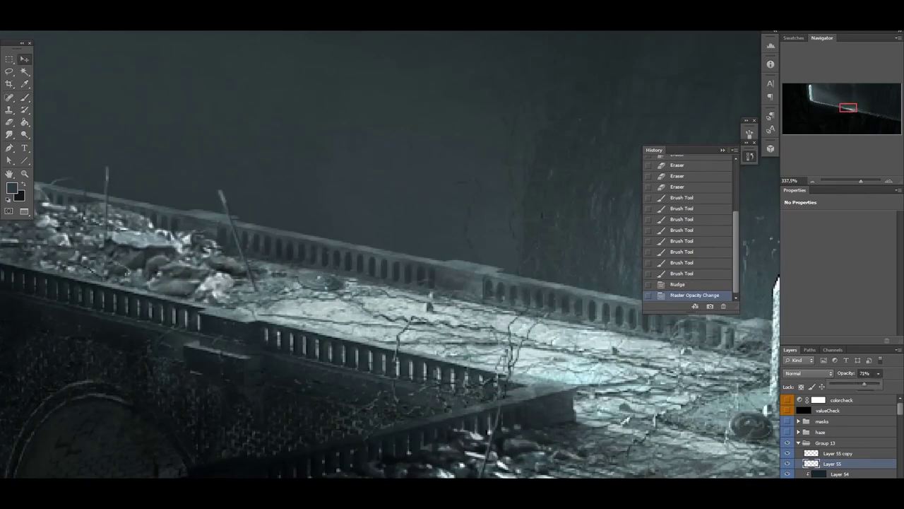
Step: Add a brightening Curves adjustment layer clipped to the shield beside the rubble
{"action": "key", "text": "alt+bracketright"}
{"action": "scroll", "coordinate": [390, 289], "scroll_direction": "up", "scroll_amount": 3}
{"action": "scroll", "coordinate": [390, 289], "scroll_direction": "down", "scroll_amount": 2}
{"action": "key", "text": "ctrl+m"}
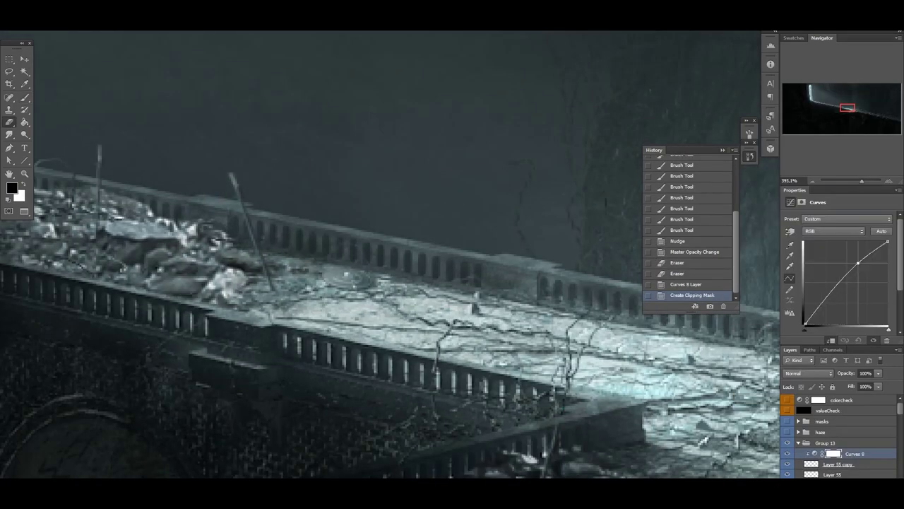
Step: Paste another shield, scale it down onto the distant bridge rubble by the balustrade, and correct it with Color Balance
{"action": "key", "text": "ctrl+0"}
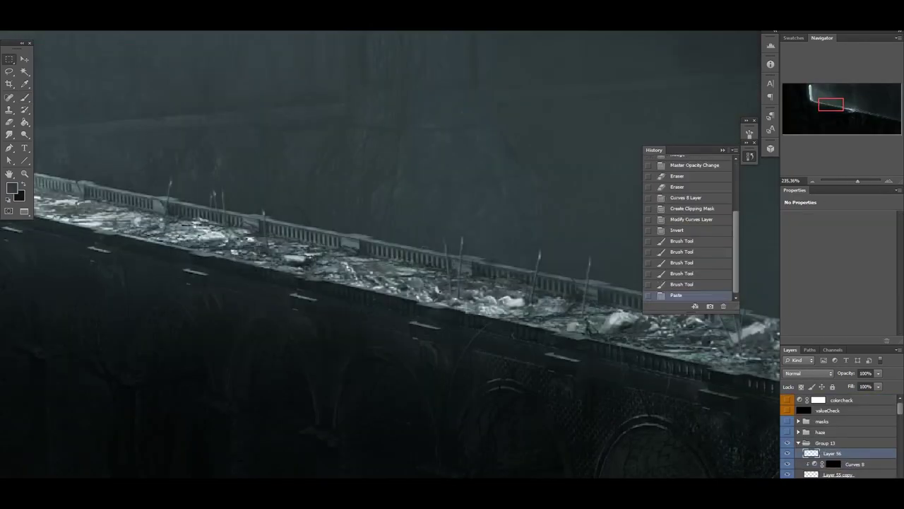
{"action": "key", "text": "ctrl+v"}
{"action": "key", "text": "ctrl+t"}
{"action": "mouse_move", "coordinate": [494, 398]}
{"action": "left_mouse_down"}
{"action": "mouse_move", "coordinate": [252, 222]}
{"action": "mouse_move", "coordinate": [360, 249]}
{"action": "left_mouse_up"}
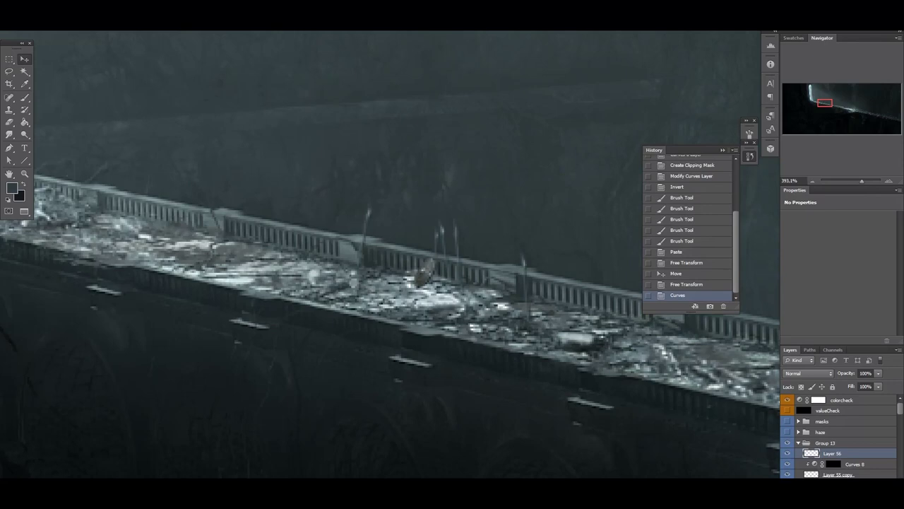
{"action": "key", "text": "ctrl+b"}
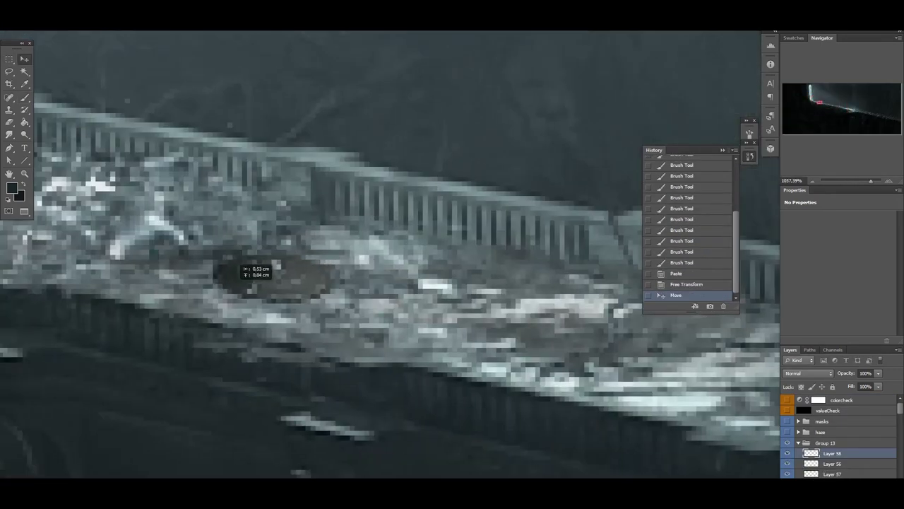
Step: Position and transform the newest pasted shield on the rubble at the far stretch of the bridge
{"action": "left_click_drag", "start_coordinate": [247, 270], "coordinate": [212, 263]}
{"action": "key", "text": "Return"}
{"action": "key", "text": "ctrl+minus"}
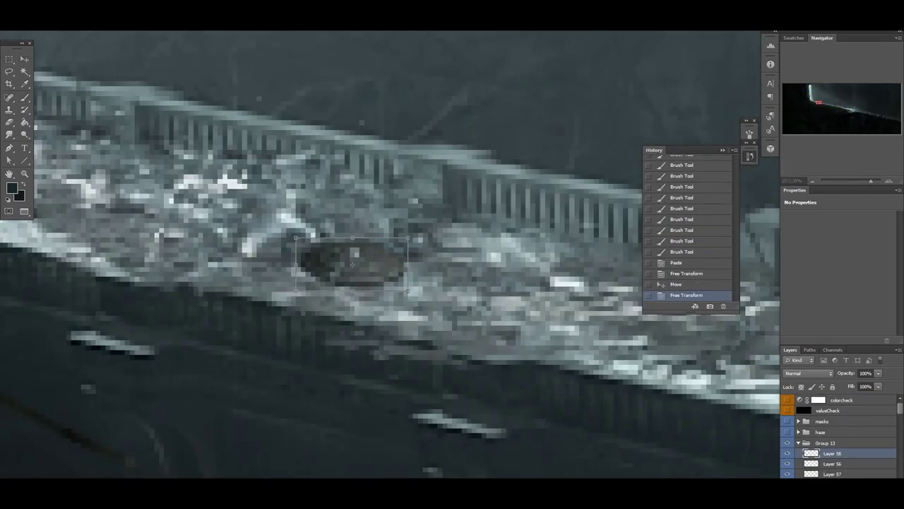
{"action": "key", "text": "Return"}
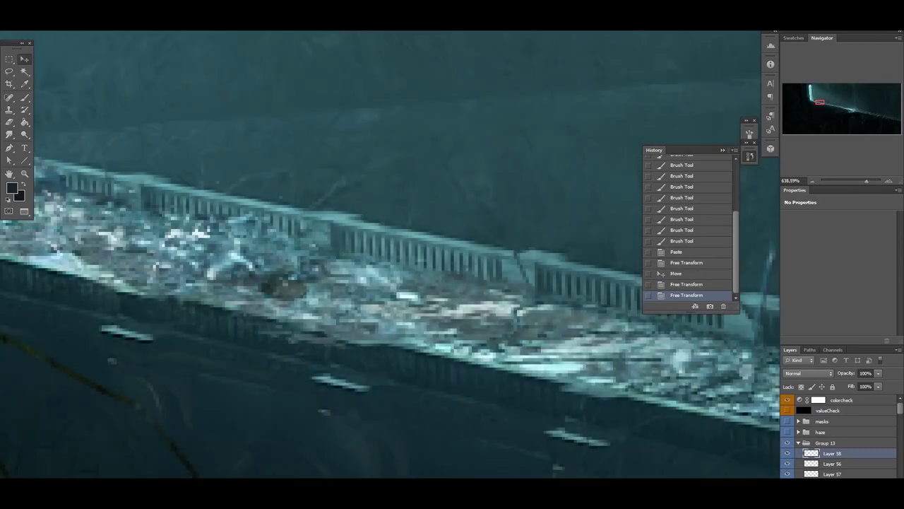
Step: Match the far shield to the scene with Curves, Color Balance and Hue/Saturation, raising the RGB black point to output 8
{"action": "key", "text": "ctrl+m"}
{"action": "key", "text": "Return"}
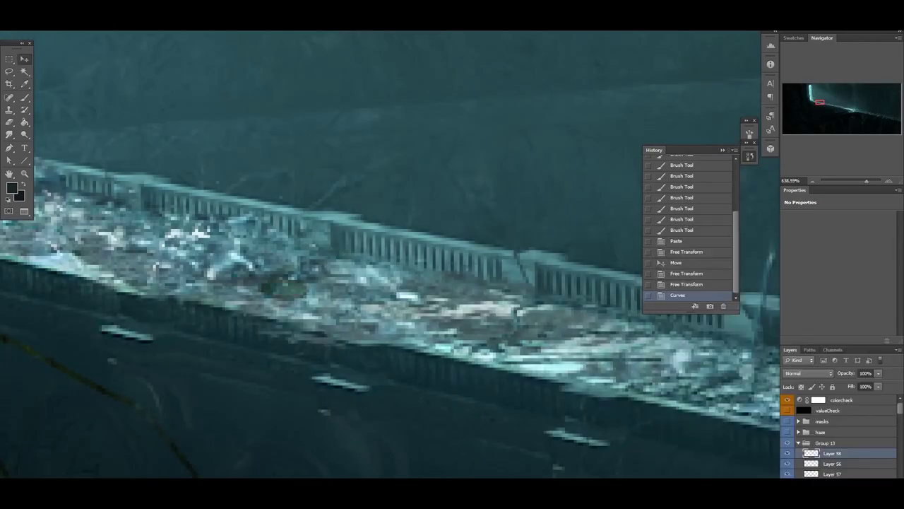
{"action": "key", "text": "ctrl+b"}
{"action": "key", "text": "Return"}
{"action": "key", "text": "ctrl+u"}
{"action": "key", "text": "Return"}
{"action": "key", "text": "ctrl+m"}
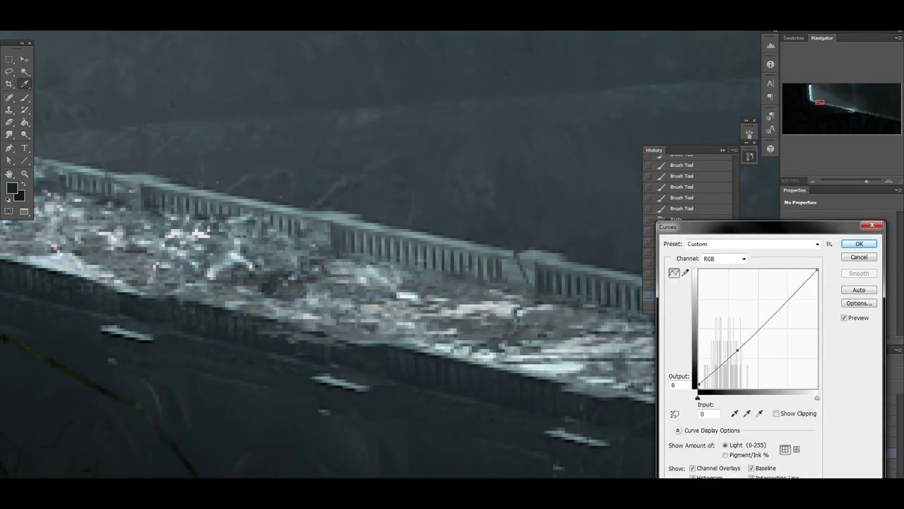
{"action": "key", "text": "Return"}
Step: Clear two lassoed areas from Layer 42 copy near the shield beside the rubble
{"action": "key", "text": "ctrl+minus"}
{"action": "key", "text": "ctrl+plus"}
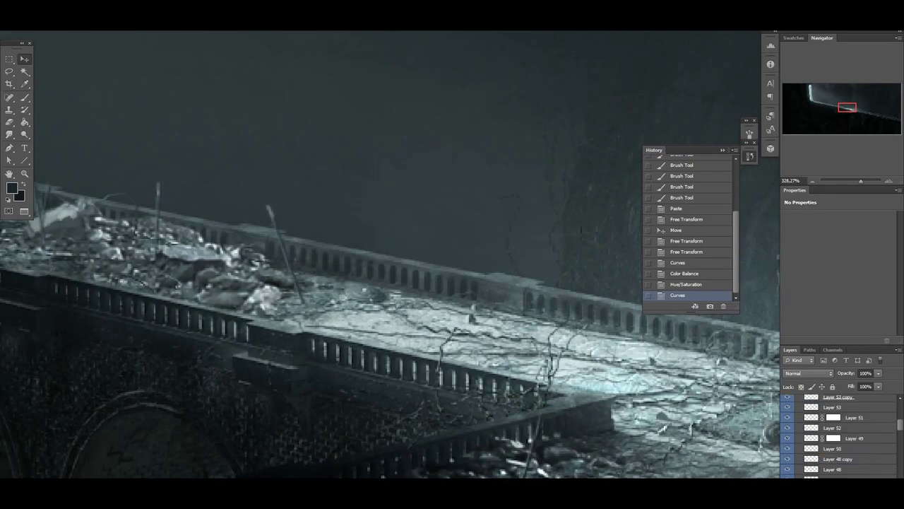
{"action": "scroll", "coordinate": [841, 434], "scroll_direction": "down", "scroll_amount": 5}
{"action": "left_click", "coordinate": [838, 443]}
{"action": "key", "text": "l"}
{"action": "scroll", "coordinate": [390, 282], "scroll_direction": "up", "scroll_amount": 3}
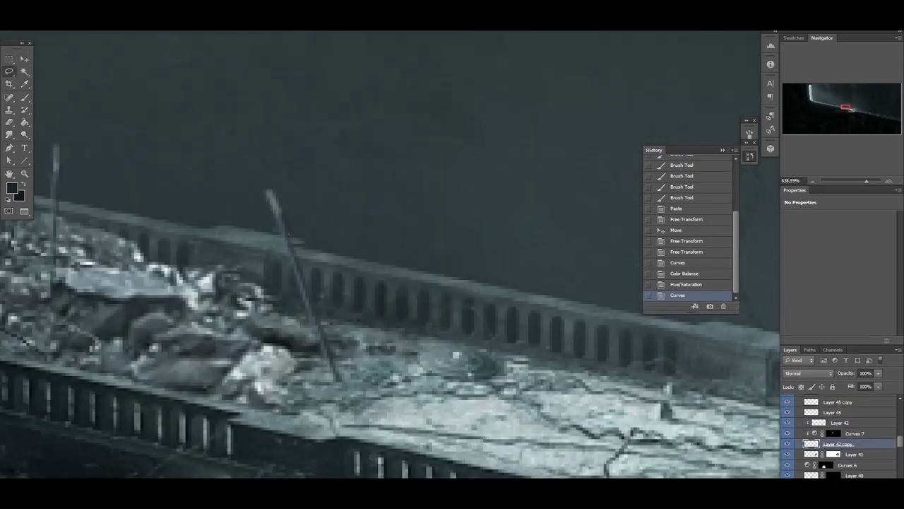
{"action": "key", "text": "Delete"}
{"action": "key", "text": "ctrl+d"}
{"action": "key", "text": "Delete"}
{"action": "key", "text": "ctrl+d"}
Step: Paint fine details around the monument's base on the new layer with a hard 1 px brush, sampling colors from the painting
{"action": "key", "text": "ctrl+0"}
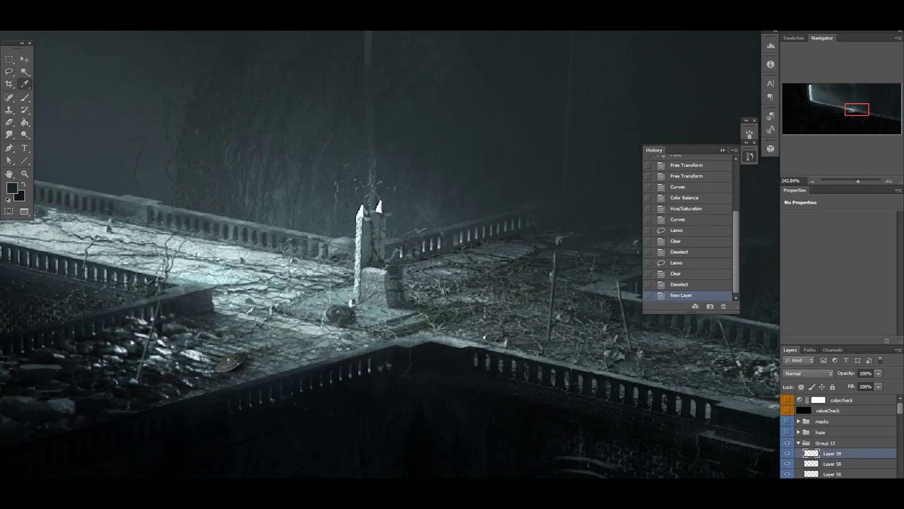
{"action": "key", "text": "b"}
{"action": "right_click", "coordinate": [362, 280]}
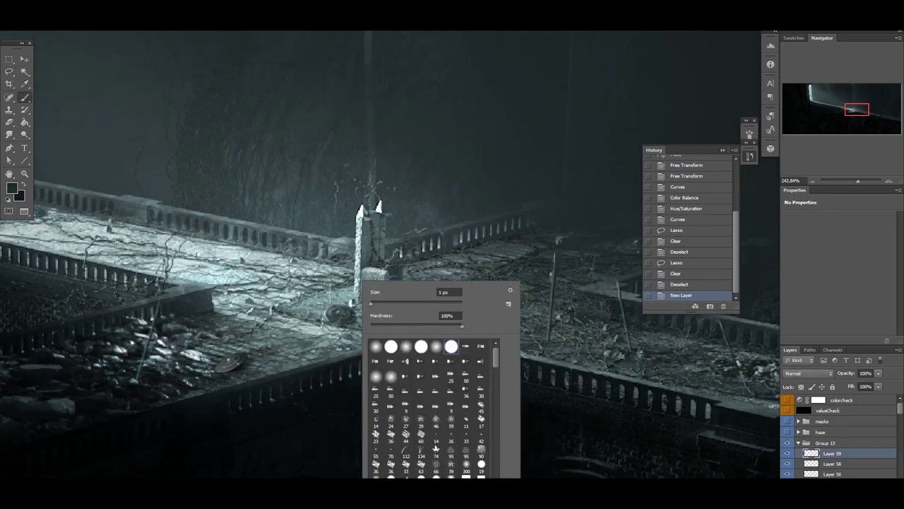
{"action": "left_click", "coordinate": [283, 330]}
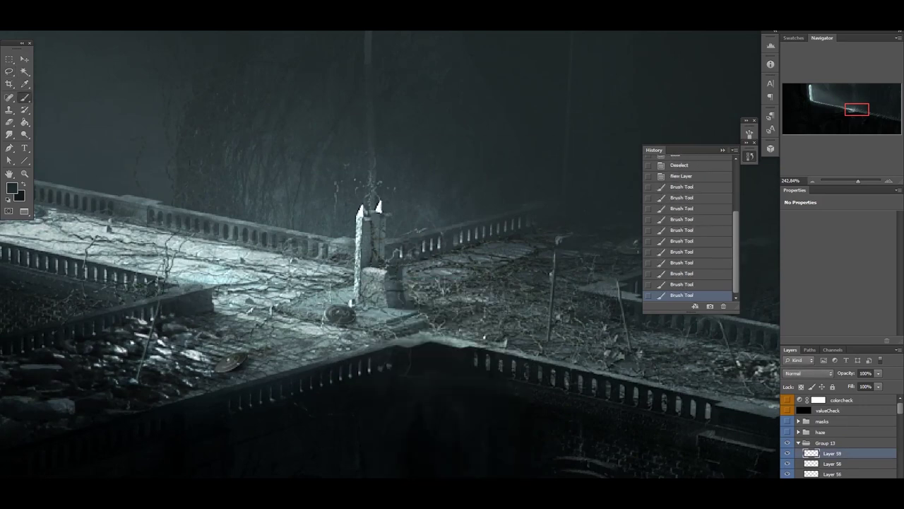
{"action": "left_click", "coordinate": [306, 328], "text": "alt"}
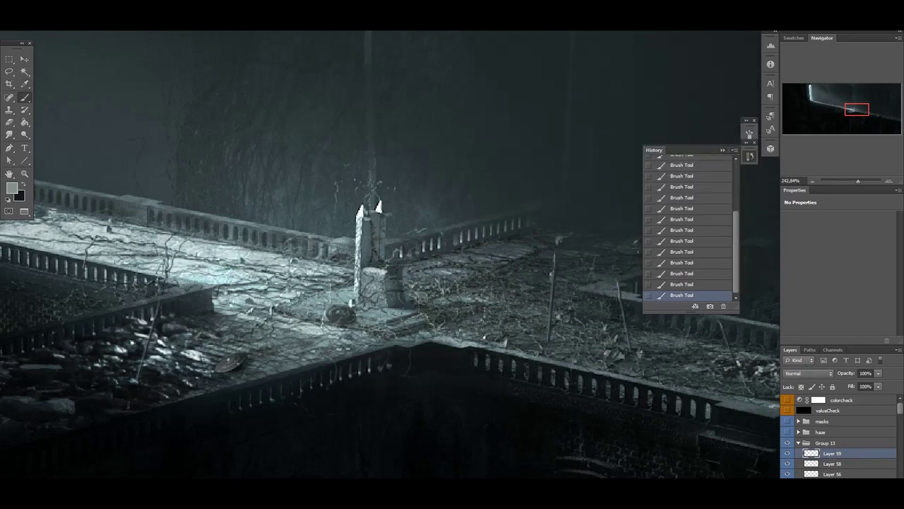
{"action": "key", "text": "ctrl+minus"}
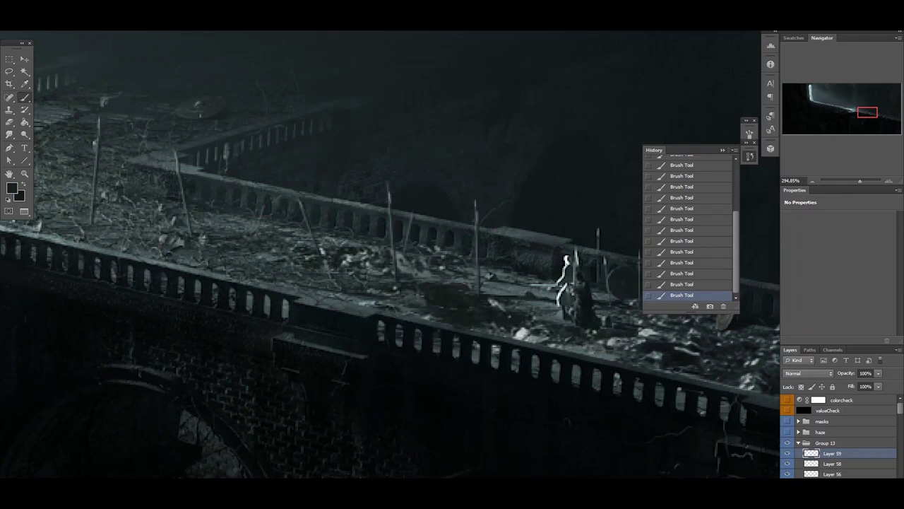
Step: Paint and erase fine details on Layer 59 along the rubble and railings of the bridge's far stretch, past the statue and red banners
{"action": "scroll", "coordinate": [390, 255], "scroll_direction": "right", "scroll_amount": 5}
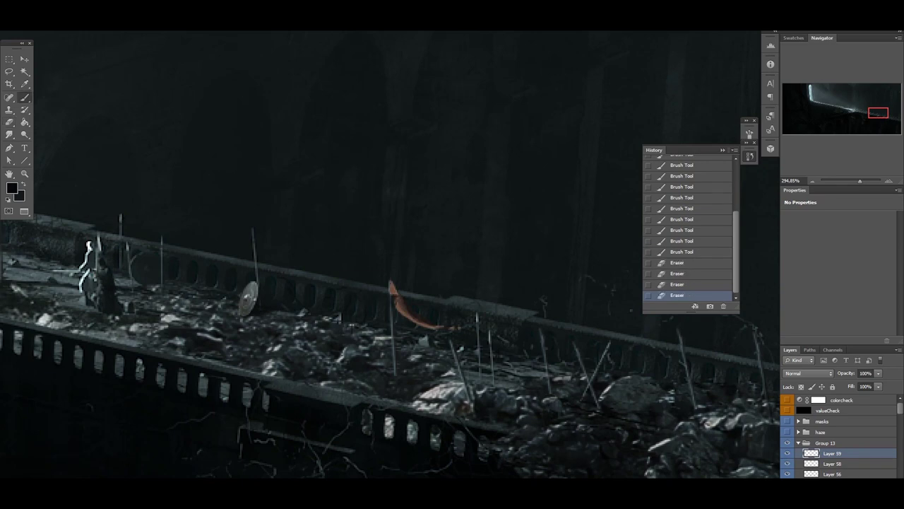
{"action": "scroll", "coordinate": [390, 254], "scroll_direction": "down", "scroll_amount": 2}
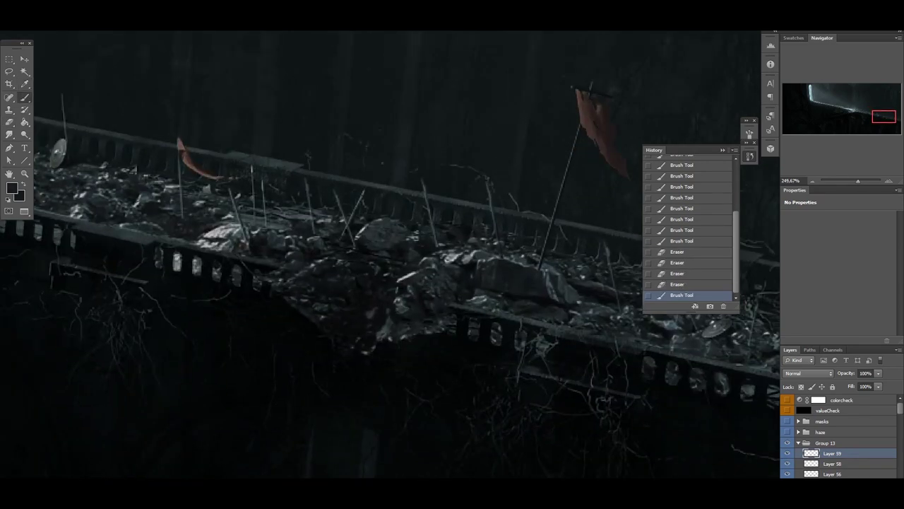
{"action": "left_click", "coordinate": [129, 222]}
{"action": "left_click", "coordinate": [129, 222]}
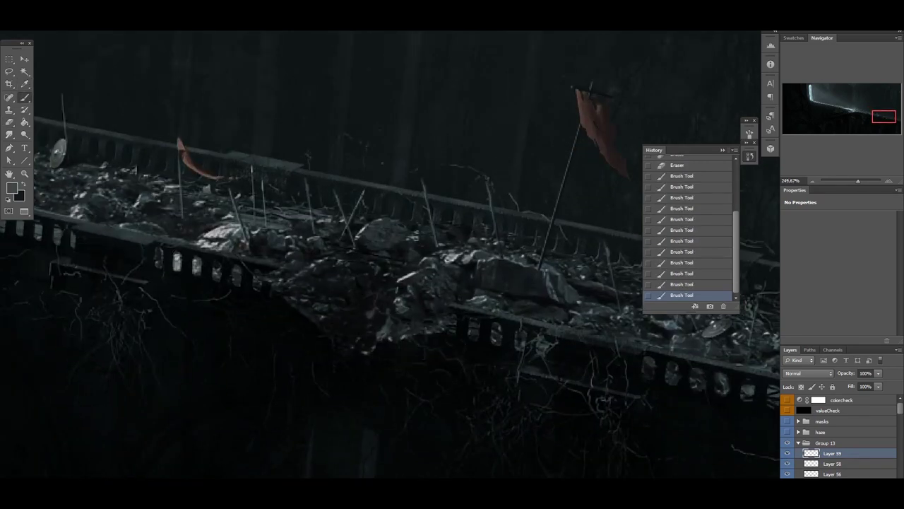
{"action": "scroll", "coordinate": [390, 255], "scroll_direction": "right", "scroll_amount": 5}
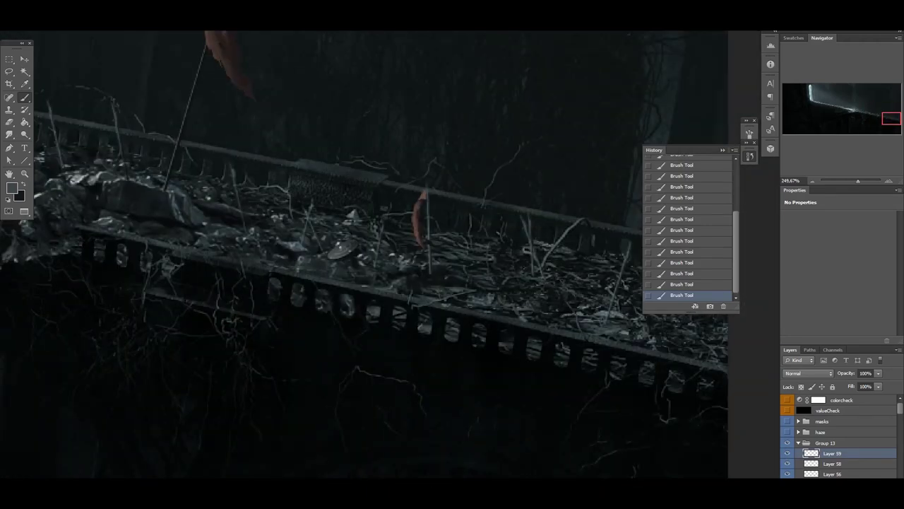
{"action": "scroll", "coordinate": [390, 255], "scroll_direction": "down", "scroll_amount": 3}
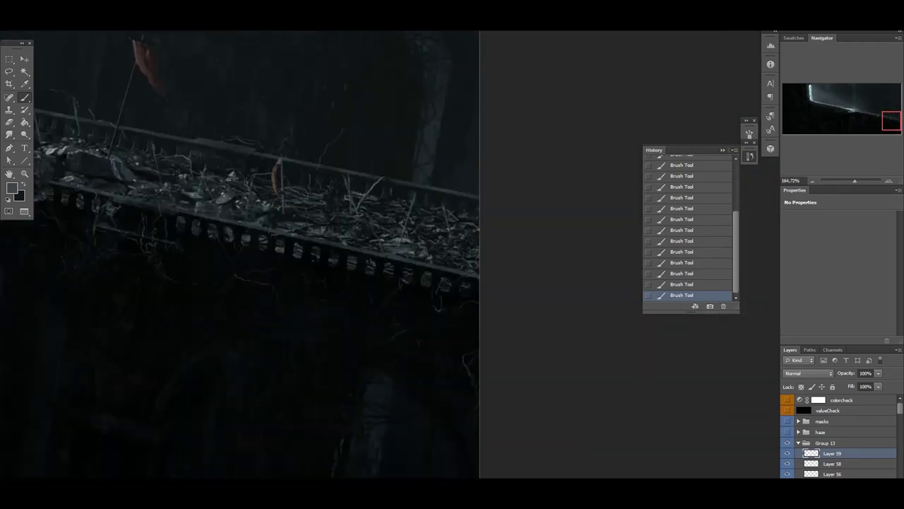
{"action": "scroll", "coordinate": [332, 254], "scroll_direction": "left", "scroll_amount": 4}
{"action": "scroll", "coordinate": [318, 254], "scroll_direction": "down", "scroll_amount": 5}
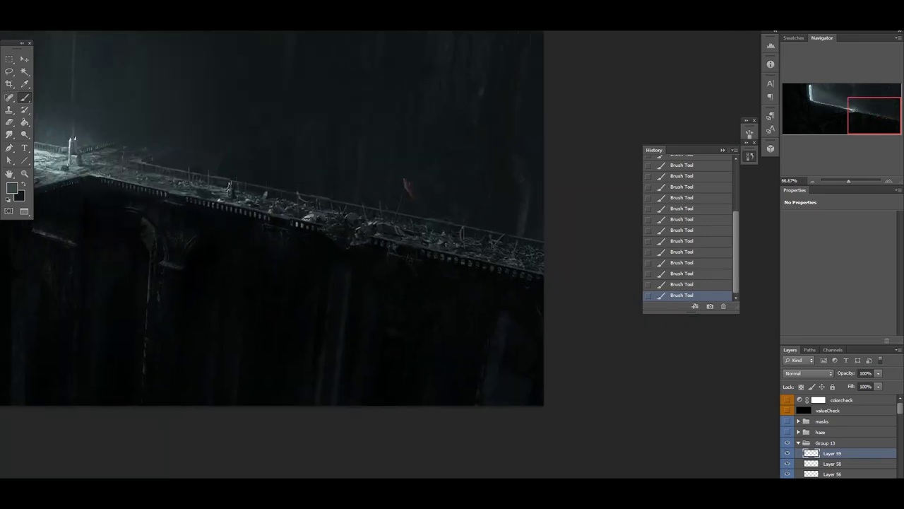
{"action": "scroll", "coordinate": [390, 255], "scroll_direction": "down", "scroll_amount": 5}
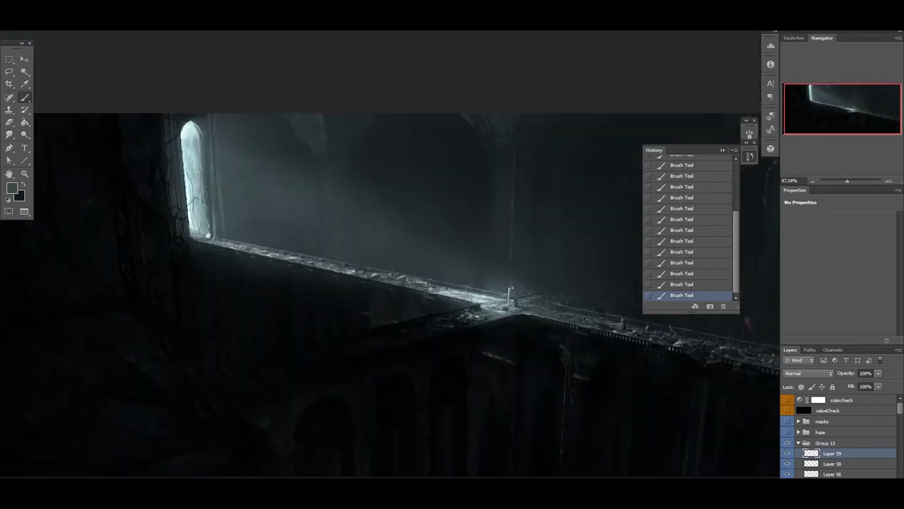
Step: Draw a thin slanted flagpole line in the haze group above the lower bridge's parapet, and merge it into a pixel layer
{"action": "scroll", "coordinate": [390, 255], "scroll_direction": "up", "scroll_amount": 2}
{"action": "scroll", "coordinate": [390, 254], "scroll_direction": "down", "scroll_amount": 3}
{"action": "scroll", "coordinate": [390, 254], "scroll_direction": "up", "scroll_amount": 4}
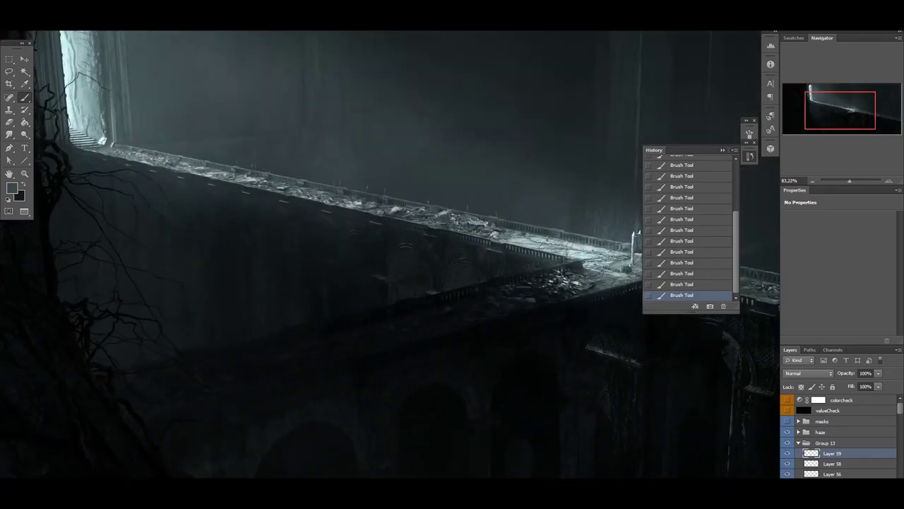
{"action": "key", "text": "ctrl+shift+alt+n"}
{"action": "scroll", "coordinate": [390, 255], "scroll_direction": "up", "scroll_amount": 1}
{"action": "left_click_drag", "start_coordinate": [276, 276], "coordinate": [305, 345]}
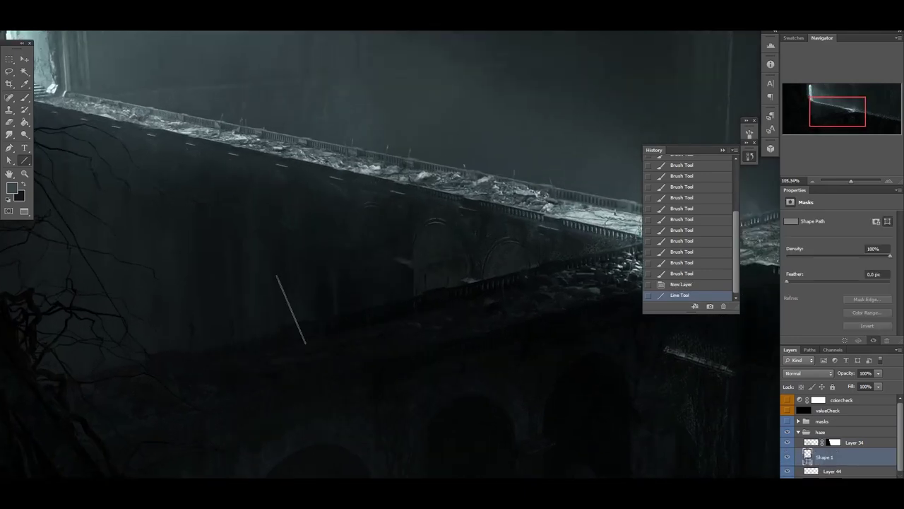
{"action": "scroll", "coordinate": [390, 254], "scroll_direction": "up", "scroll_amount": 1}
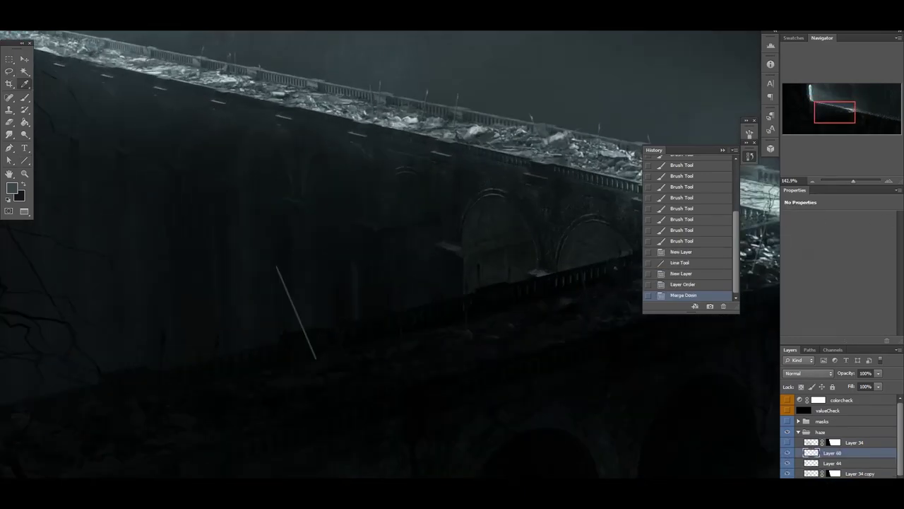
Step: Darken the flagpole with Hue/Saturation to match the shadowed wall behind it
{"action": "key", "text": "ctrl+z"}
{"action": "key", "text": "ctrl+alt+u"}
{"action": "key", "text": "Return"}
Step: Add a new layer above the flagpole and outline a torn flag shape at the pole's top with the Lasso tool
{"action": "key", "text": "ctrl+shift+alt+n"}
{"action": "scroll", "coordinate": [390, 254], "scroll_direction": "up", "scroll_amount": 1}
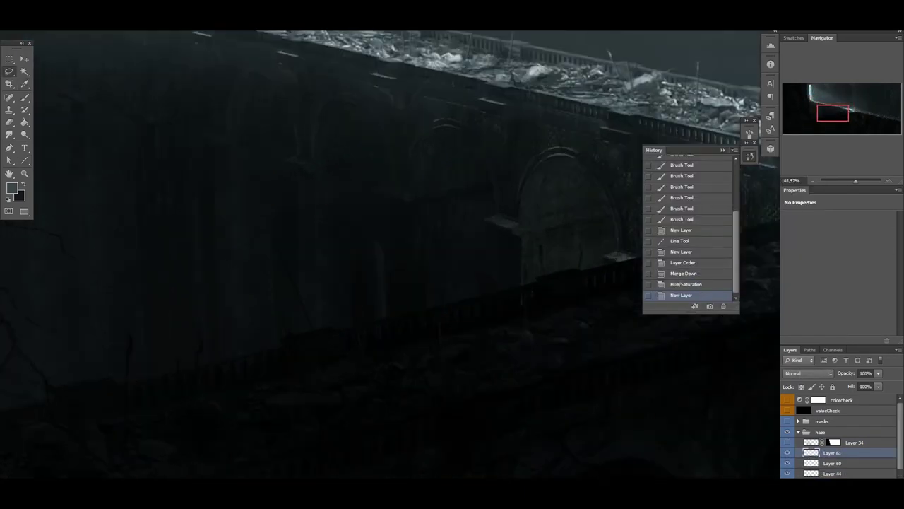
{"action": "key", "text": "l"}
{"action": "left_click_drag", "start_coordinate": [275, 251], "coordinate": [214, 317]}
{"action": "key", "text": "ctrl+d"}
{"action": "left_click_drag", "start_coordinate": [277, 252], "coordinate": [240, 327]}
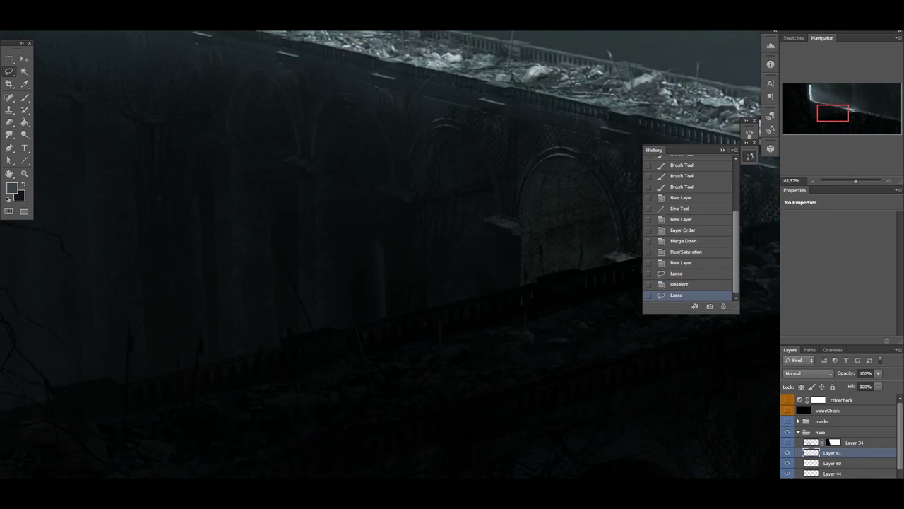
Step: Paint the torn flag inside the selection with a hard 5 px brush, using reds sampled from the existing banner and darker shades
{"action": "key", "text": "b"}
{"action": "right_click", "coordinate": [278, 292], "text": "alt"}
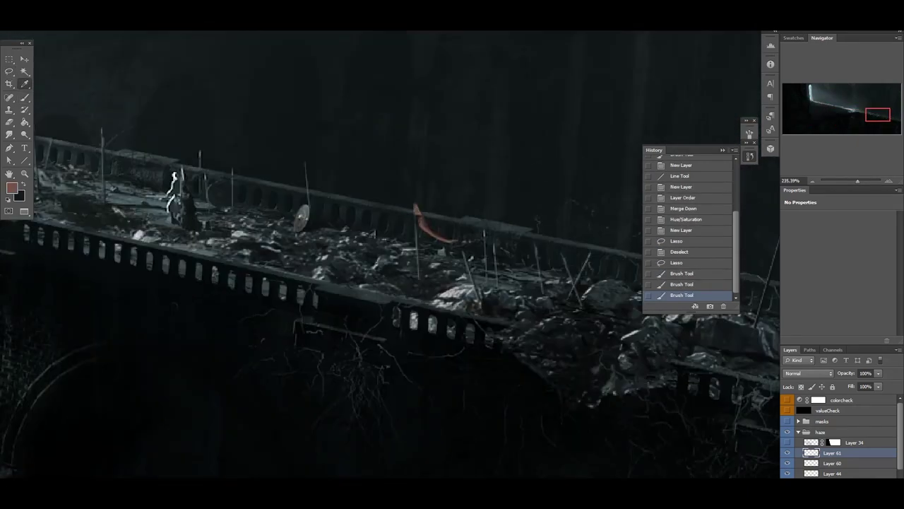
{"action": "mouse_move", "coordinate": [162, 279]}
{"action": "left_mouse_down"}
{"action": "mouse_move", "coordinate": [206, 223]}
{"action": "mouse_move", "coordinate": [166, 272]}
{"action": "left_mouse_up"}
{"action": "left_click", "coordinate": [204, 233], "text": "alt"}
{"action": "left_click", "coordinate": [11, 187]}
{"action": "key", "text": "Return"}
{"action": "right_click", "coordinate": [208, 233], "text": "alt"}
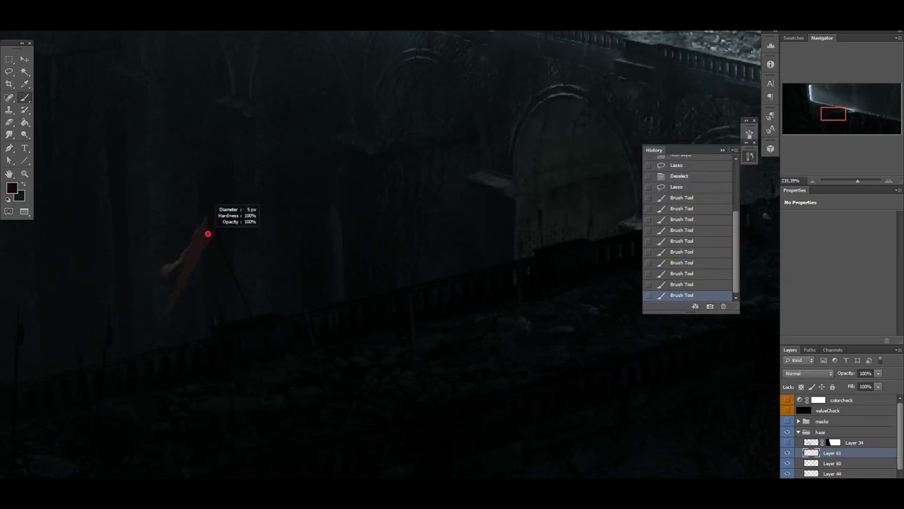
{"action": "key", "text": "alt"}
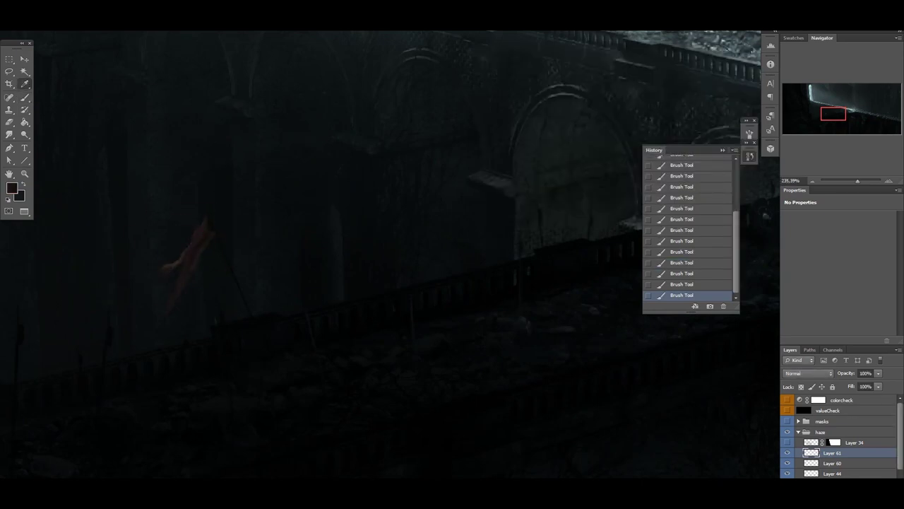
{"action": "scroll", "coordinate": [29, 310], "scroll_direction": "up", "scroll_amount": 3}
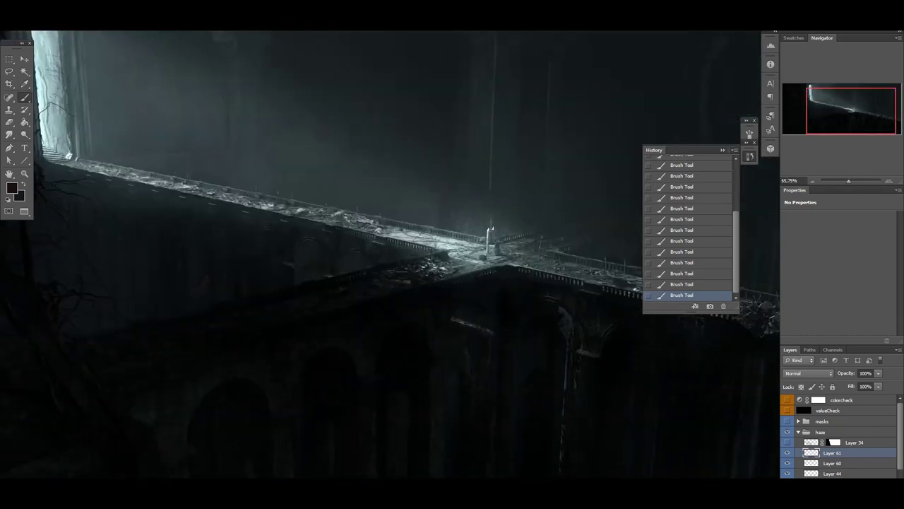
Step: Adjust the red flag's color on Layer 61 with Hue/Saturation and Color Balance, using the colorcheck layer as reference
{"action": "key", "text": "ctrl+u"}
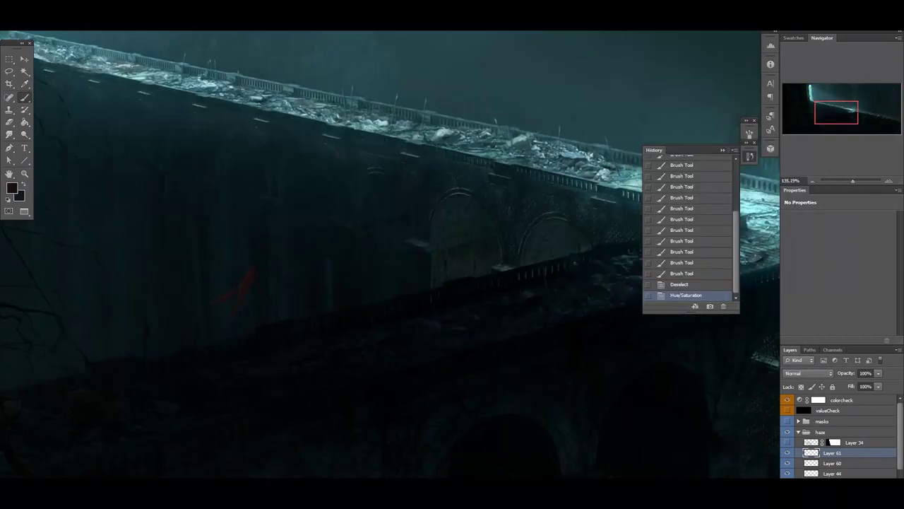
{"action": "key", "text": "ctrl+b"}
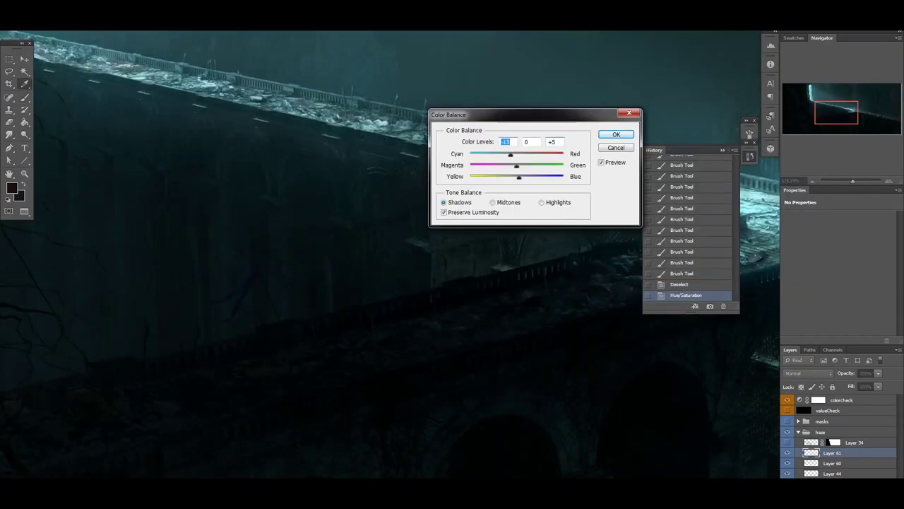
{"action": "key", "text": "Return"}
{"action": "key", "text": "ctrl+z"}
{"action": "key", "text": "ctrl+b"}
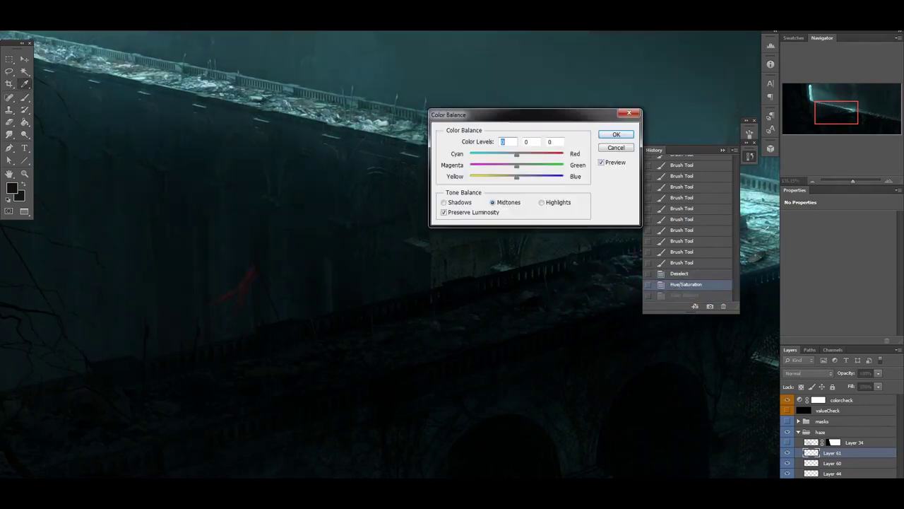
{"action": "key", "text": "Escape"}
Step: Darken the flag with Curves, mapping RGB input 148 to output 106
{"action": "scroll", "coordinate": [389, 248], "scroll_direction": "up", "scroll_amount": 2}
{"action": "key", "text": "ctrl+m"}
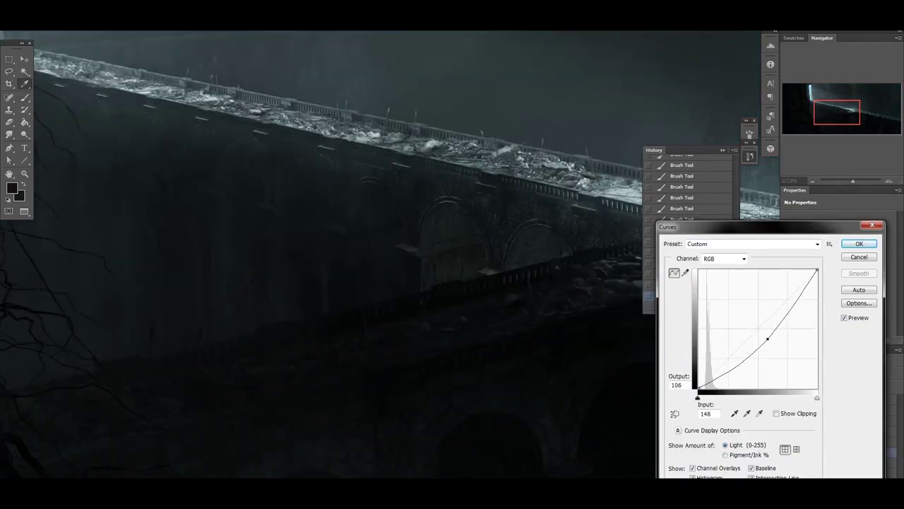
{"action": "key", "text": "Return"}
{"action": "scroll", "coordinate": [388, 255], "scroll_direction": "down", "scroll_amount": 2}
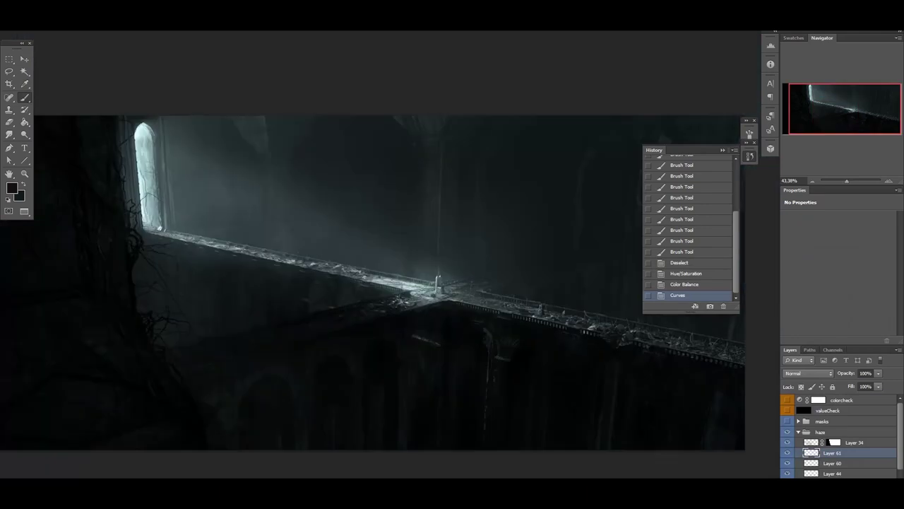
Step: Merge the flag into the flagpole layer and refine the pole and surrounding parapet with a hard 3 px brush
{"action": "scroll", "coordinate": [388, 254], "scroll_direction": "up", "scroll_amount": 3}
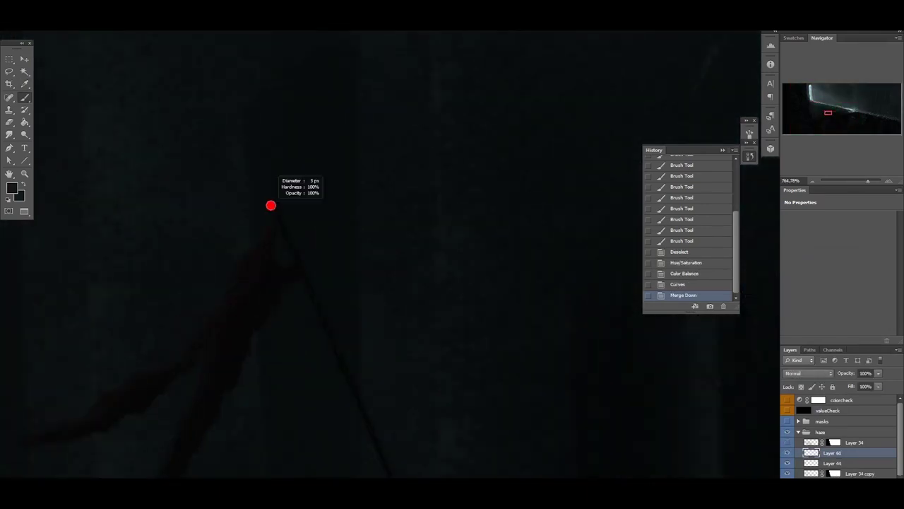
{"action": "mouse_move", "coordinate": [270, 204]}
{"action": "left_mouse_down"}
{"action": "mouse_move", "coordinate": [292, 184]}
{"action": "mouse_move", "coordinate": [396, 342]}
{"action": "left_mouse_up"}
{"action": "scroll", "coordinate": [389, 254], "scroll_direction": "down", "scroll_amount": 2}
{"action": "scroll", "coordinate": [389, 254], "scroll_direction": "up", "scroll_amount": 3}
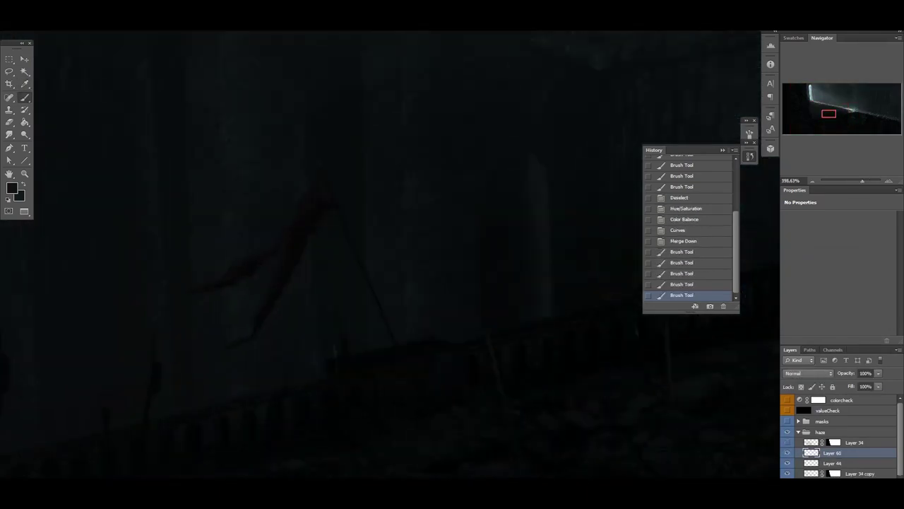
{"action": "mouse_move", "coordinate": [226, 402]}
{"action": "left_mouse_down"}
{"action": "mouse_move", "coordinate": [588, 321]}
{"action": "mouse_move", "coordinate": [588, 335]}
{"action": "left_mouse_up"}
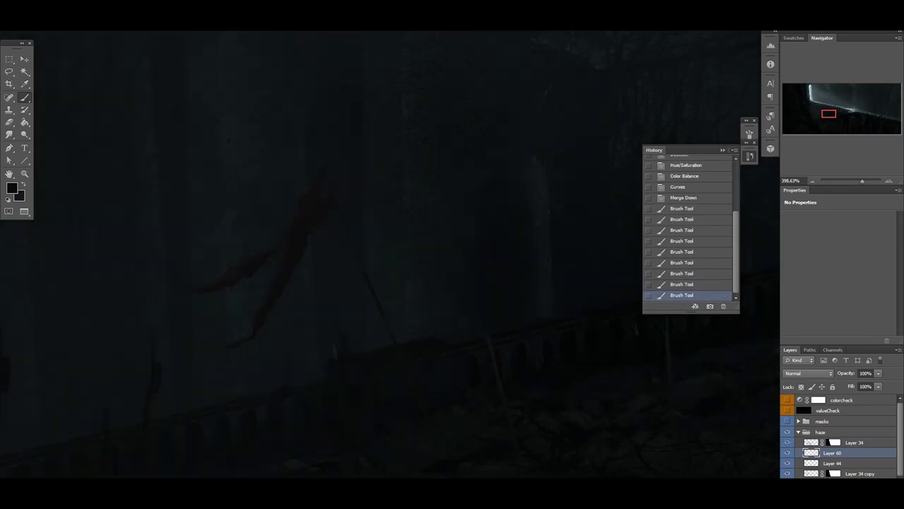
{"action": "scroll", "coordinate": [388, 254], "scroll_direction": "down", "scroll_amount": 6}
{"action": "scroll", "coordinate": [389, 254], "scroll_direction": "up", "scroll_amount": 2}
{"action": "scroll", "coordinate": [388, 254], "scroll_direction": "down", "scroll_amount": 2}
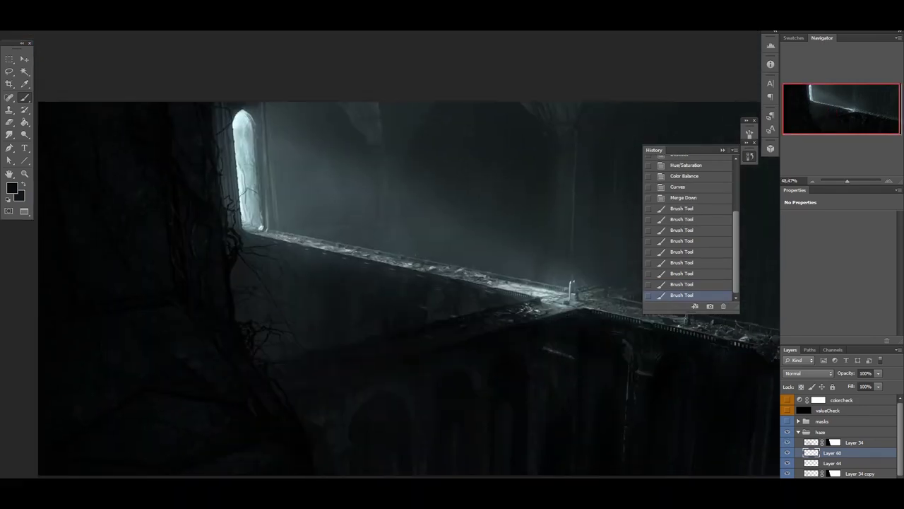
Step: Open the mountainside photo imgp4078.jpg, convert its Background to a regular layer, and copy the rocky slope for the matte painting
{"action": "key", "text": "alt+Tab"}
{"action": "scroll", "coordinate": [453, 255], "scroll_direction": "down", "scroll_amount": 3}
{"action": "double_click", "coordinate": [283, 384]}
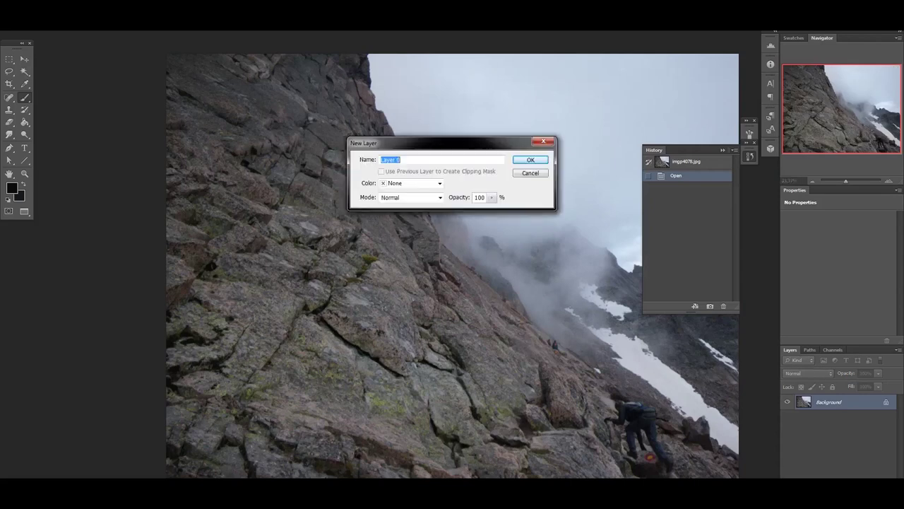
{"action": "key", "text": "Return"}
{"action": "key", "text": "ctrl+Tab"}
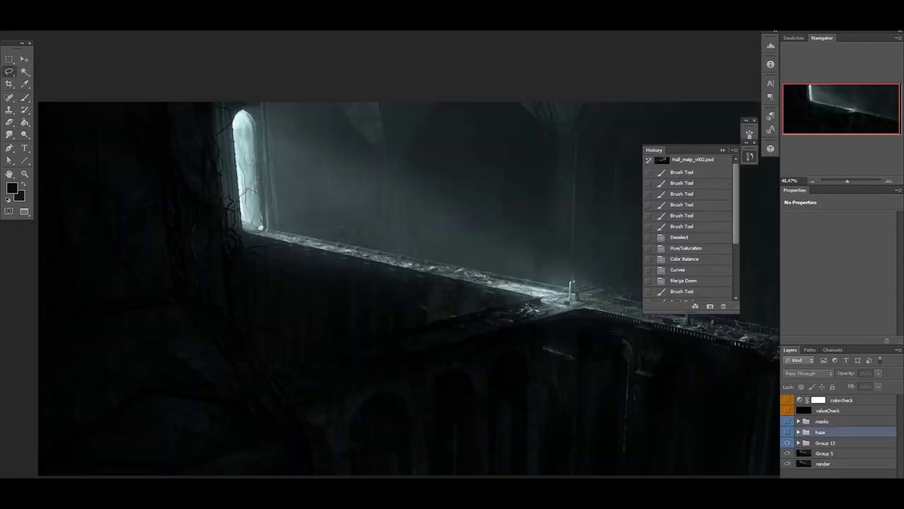
Step: Paste the rocky slope onto a new layer in Group 13 and transform it to cover the painting's left foreground
{"action": "key", "text": "ctrl+v"}
{"action": "left_click_drag", "start_coordinate": [185, 212], "coordinate": [196, 224]}
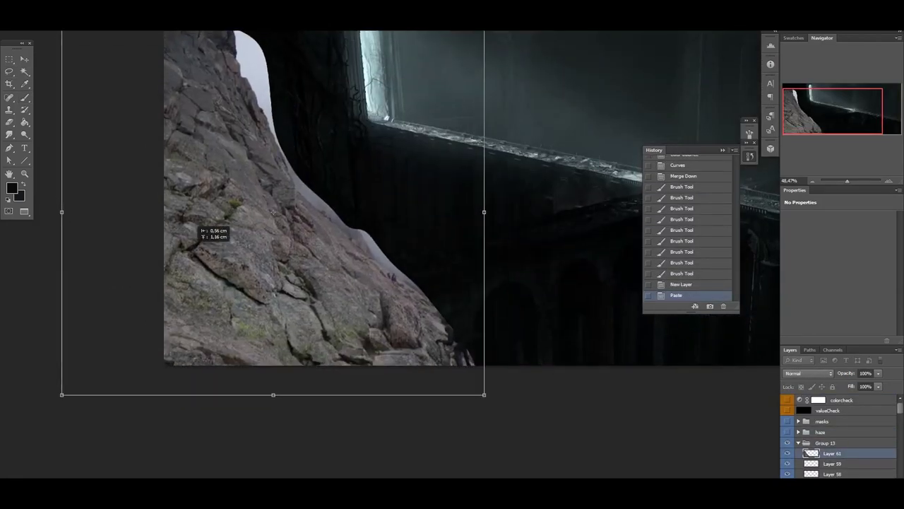
{"action": "key", "text": "Return"}
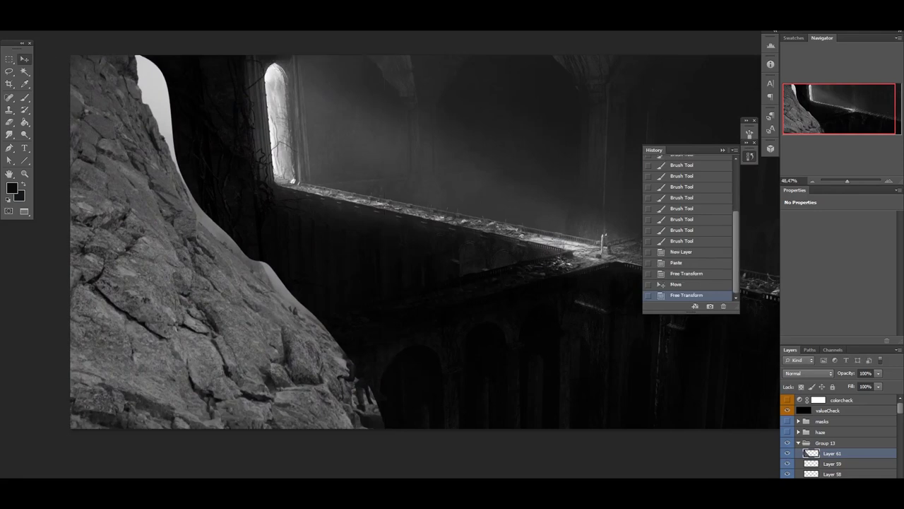
Step: Darken the pasted rocky slope with Curves to match the foreground values, using the valueCheck layer as reference
{"action": "key", "text": "ctrl+m"}
{"action": "left_click_drag", "start_coordinate": [813, 347], "coordinate": [780, 375]}
{"action": "key", "text": "Return"}
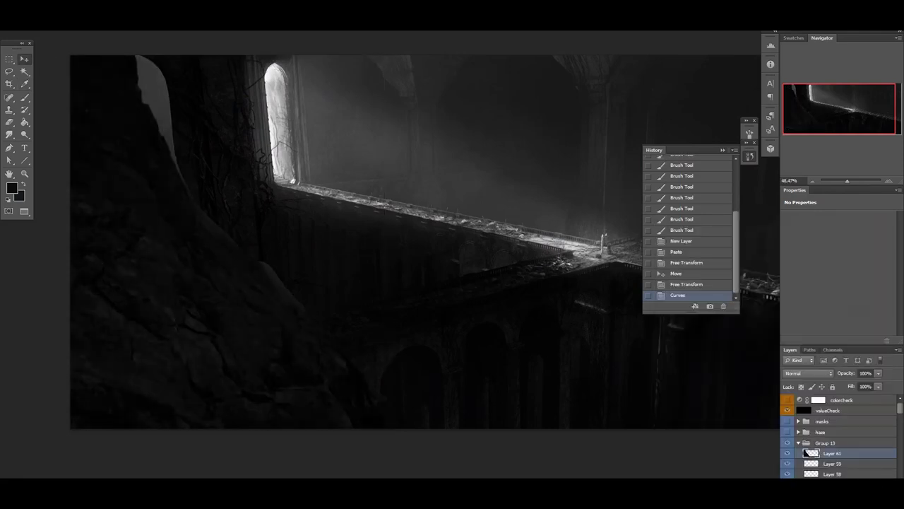
Step: Match the rocky slope's color to the scene with Hue/Saturation and Color Balance, shifting the midtones to -10 toward cyan
{"action": "key", "text": "ctrl+u"}
{"action": "key", "text": "Return"}
{"action": "key", "text": "ctrl+b"}
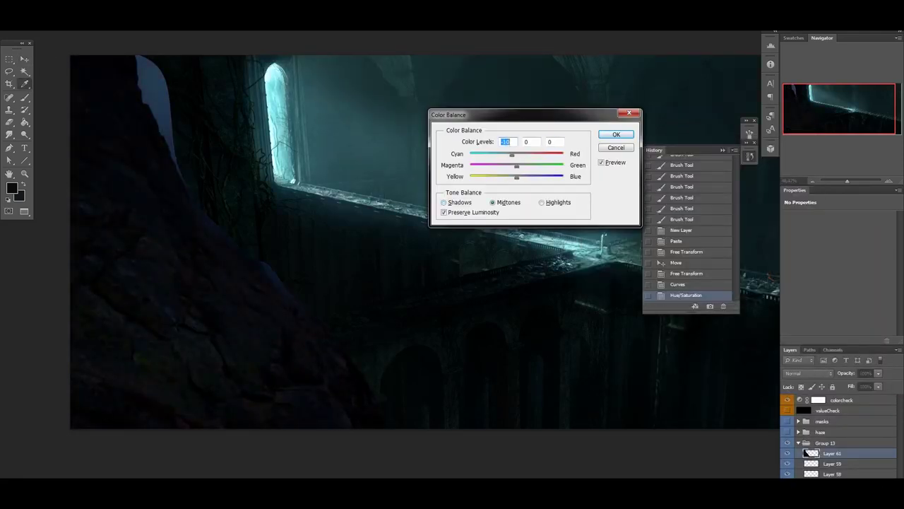
{"action": "key", "text": "Return"}
{"action": "key", "text": "ctrl+u"}
{"action": "key", "text": "Return"}
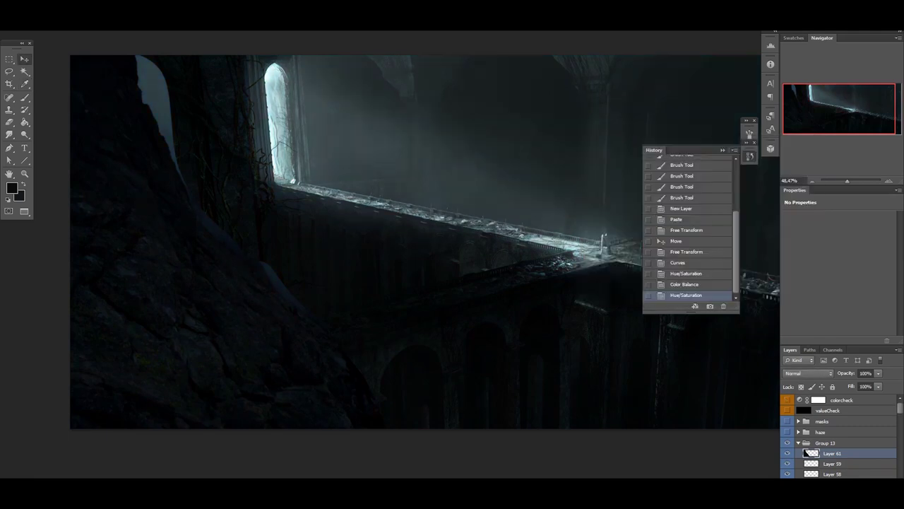
Step: Mask the rock layer to a jagged lassoed area along the painting's left edge and blend the mask with a textured brush
{"action": "left_click_drag", "start_coordinate": [303, 428], "coordinate": [106, 249]}
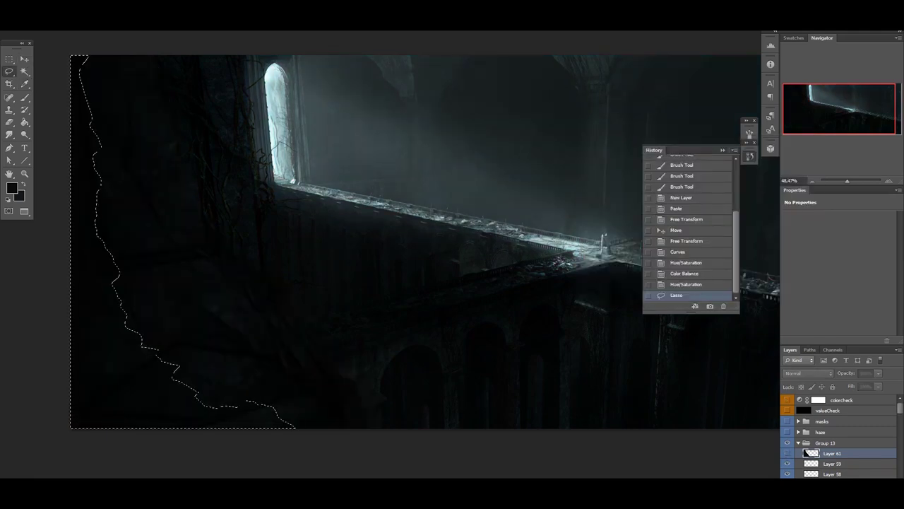
{"action": "key", "text": "ctrl+alt+m"}
{"action": "key", "text": "b"}
{"action": "right_click", "coordinate": [191, 281]}
{"action": "scroll", "coordinate": [263, 424], "scroll_direction": "down", "scroll_amount": 3}
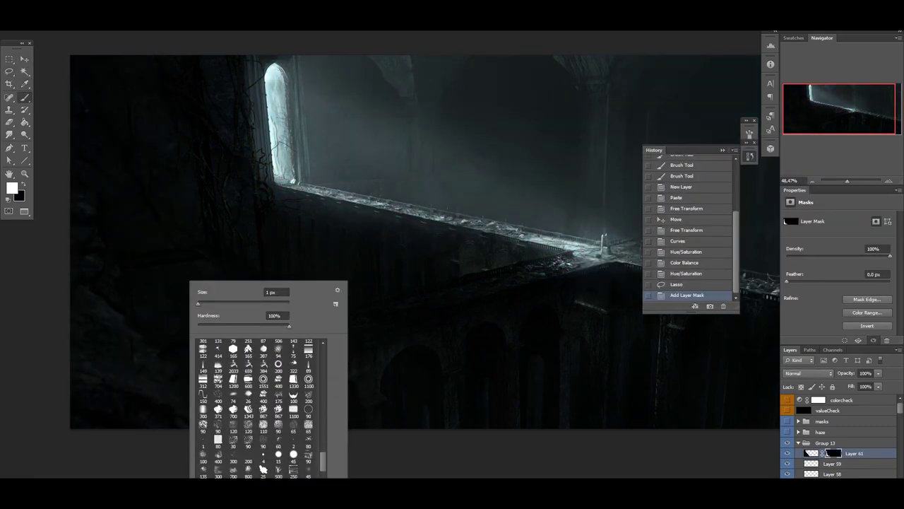
{"action": "key", "text": "Return"}
{"action": "left_click_drag", "start_coordinate": [134, 353], "coordinate": [204, 325]}
{"action": "key", "text": "x"}
{"action": "left_click_drag", "start_coordinate": [172, 356], "coordinate": [187, 339]}
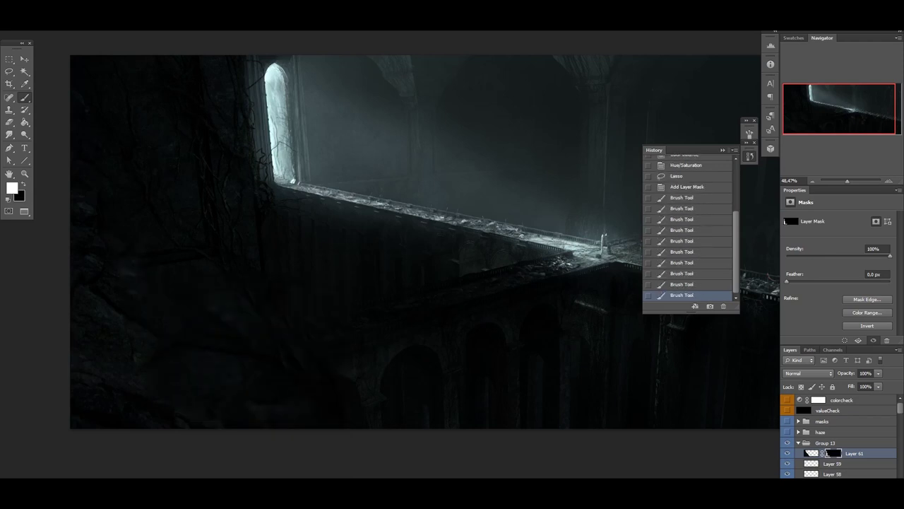
Step: Darken the rock layer with Curves, lowering the white point and mapping input 137 to output 83, and adjust its hue with Color Balance
{"action": "key", "text": "x"}
{"action": "scroll", "coordinate": [604, 344], "scroll_direction": "down", "scroll_amount": 1}
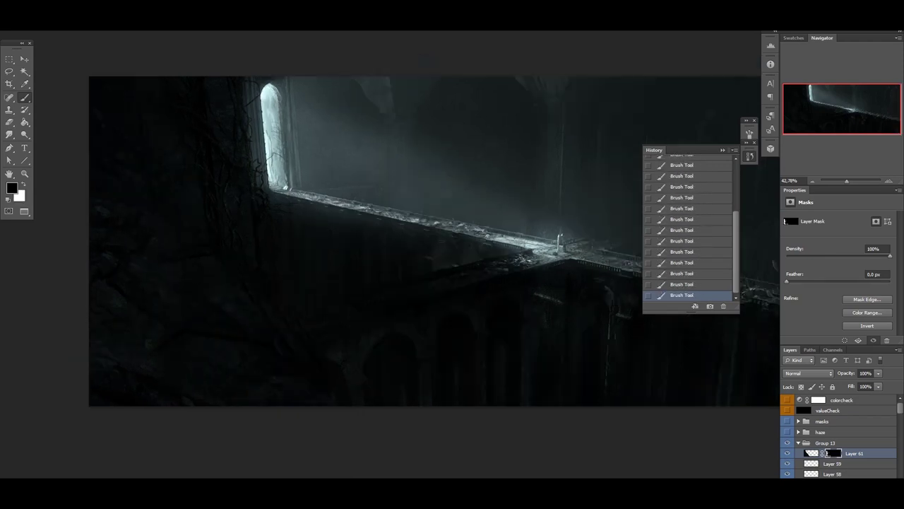
{"action": "key", "text": "ctrl+m"}
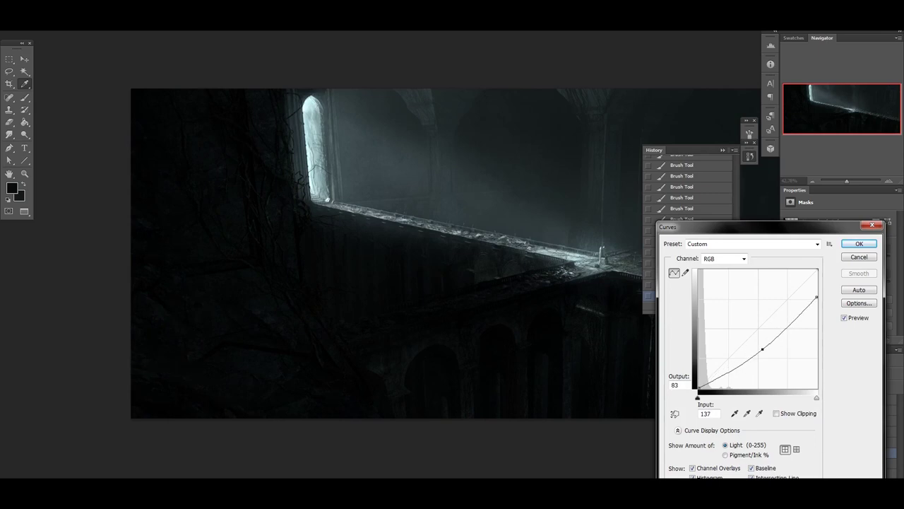
{"action": "key", "text": "Return"}
{"action": "key", "text": "ctrl+b"}
{"action": "key", "text": "Return"}
Step: Add a Curves adjustment clipped to the rock layer, pull its midtones down to darken the rock, and invert its mask
{"action": "right_click", "coordinate": [848, 453]}
{"action": "left_click", "coordinate": [791, 209]}
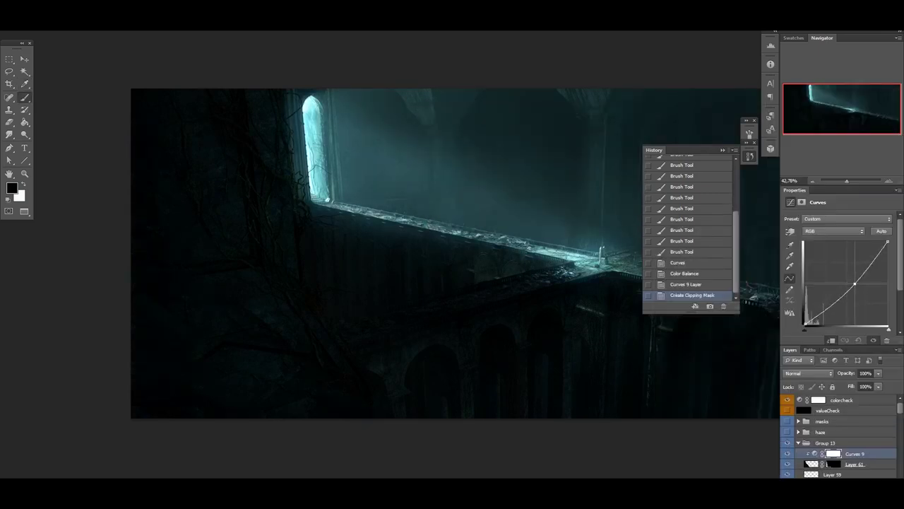
{"action": "left_click_drag", "start_coordinate": [855, 285], "coordinate": [851, 299]}
{"action": "key", "text": "ctrl+i"}
Step: Choose a different brush and paint the clipped Curves darkening into parts of the rocky left foreground
{"action": "right_click", "coordinate": [205, 283]}
{"action": "scroll", "coordinate": [275, 410], "scroll_direction": "down", "scroll_amount": 2}
{"action": "left_click", "coordinate": [212, 353]}
{"action": "key", "text": "x"}
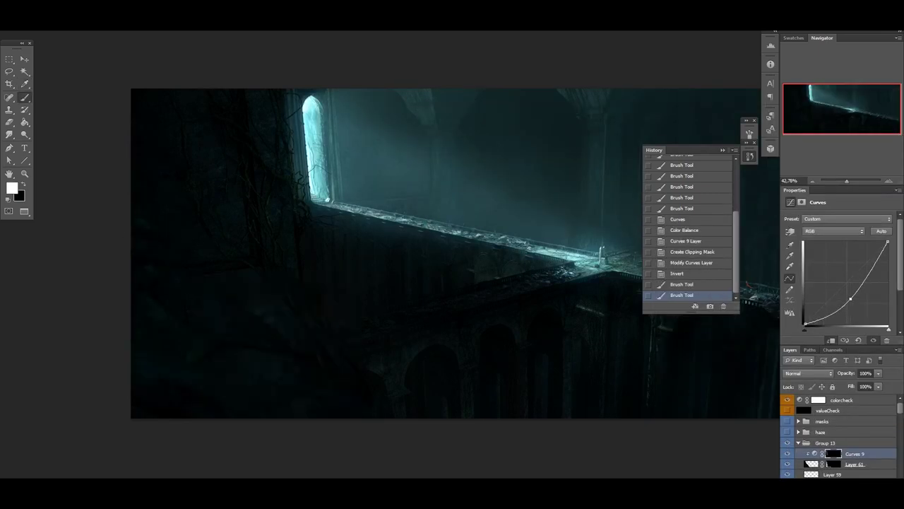
Step: Paint on Layer 61's mask to reveal and hide rock texture across the lower-left foreground
{"action": "left_click", "coordinate": [834, 464]}
{"action": "scroll", "coordinate": [213, 386], "scroll_direction": "up", "scroll_amount": 3}
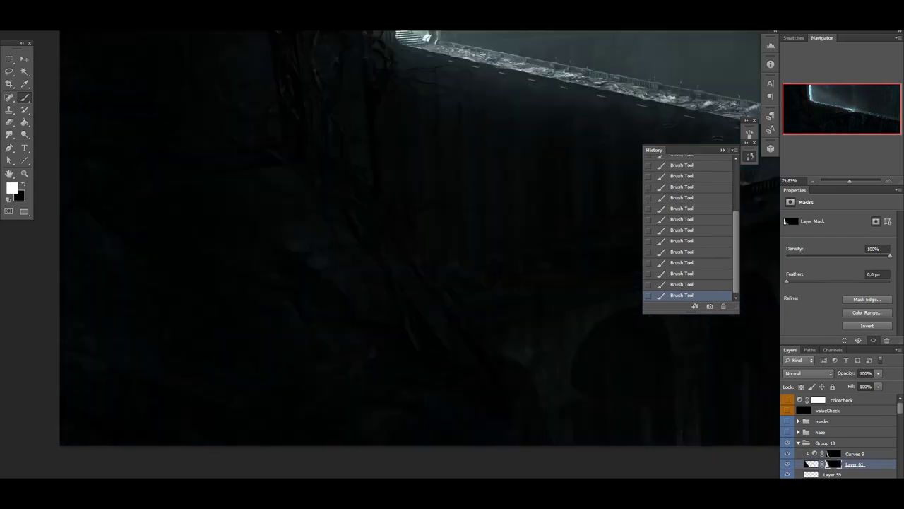
{"action": "key", "text": "x"}
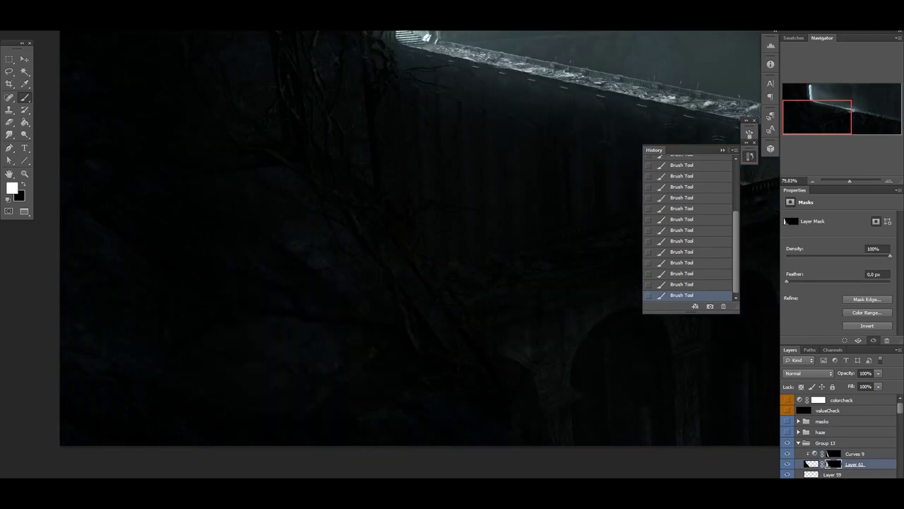
{"action": "key", "text": "x"}
{"action": "key", "text": "x"}
{"action": "right_click", "coordinate": [362, 281]}
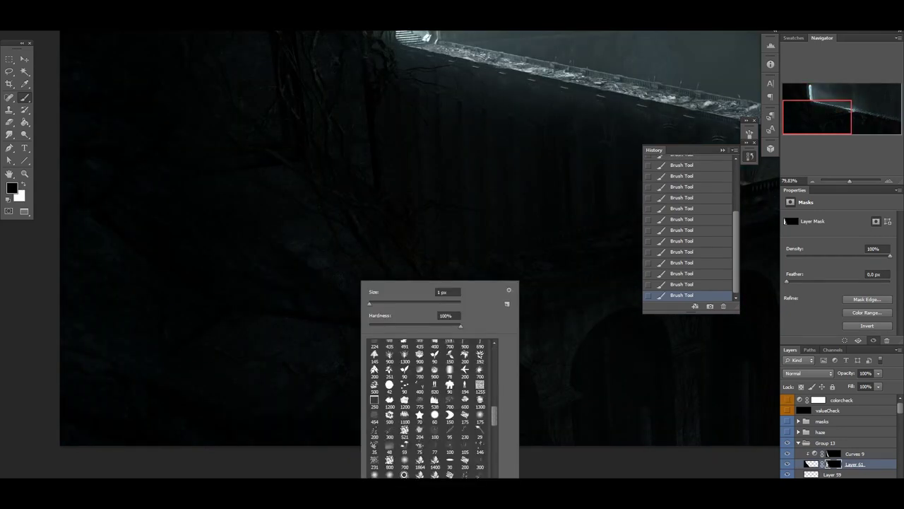
{"action": "key", "text": "Escape"}
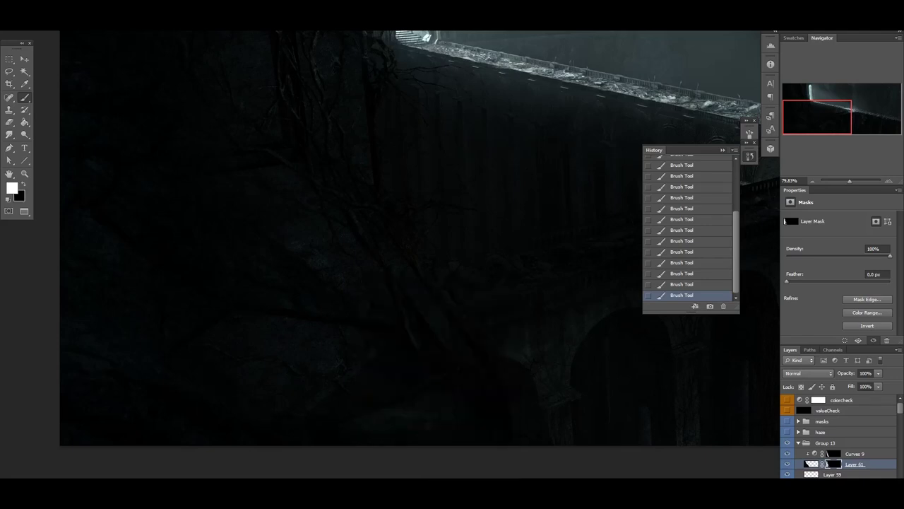
Step: Pick the 900 px textured brush, reduce it to about 450 px, and blend the rock mask in the lower-left corner
{"action": "key", "text": "x"}
{"action": "right_click", "coordinate": [239, 281]}
{"action": "scroll", "coordinate": [310, 409], "scroll_direction": "down", "scroll_amount": 1}
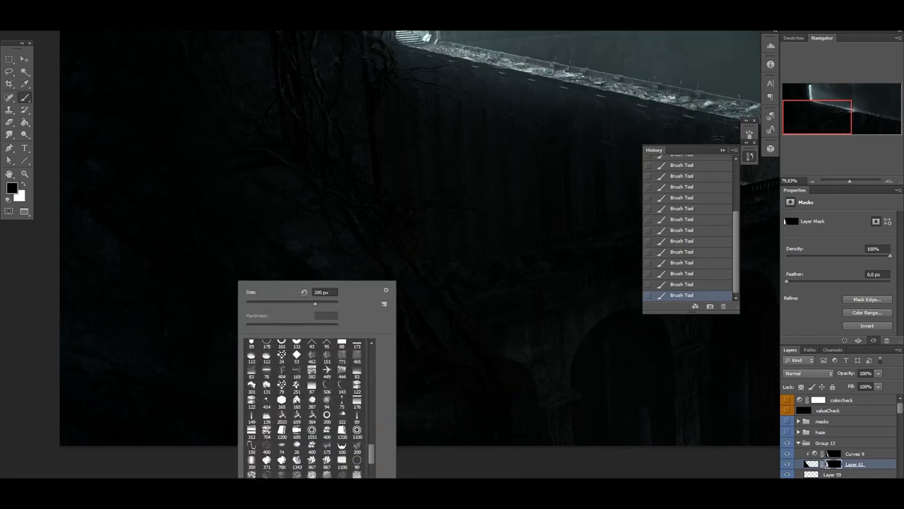
{"action": "scroll", "coordinate": [310, 409], "scroll_direction": "up", "scroll_amount": 5}
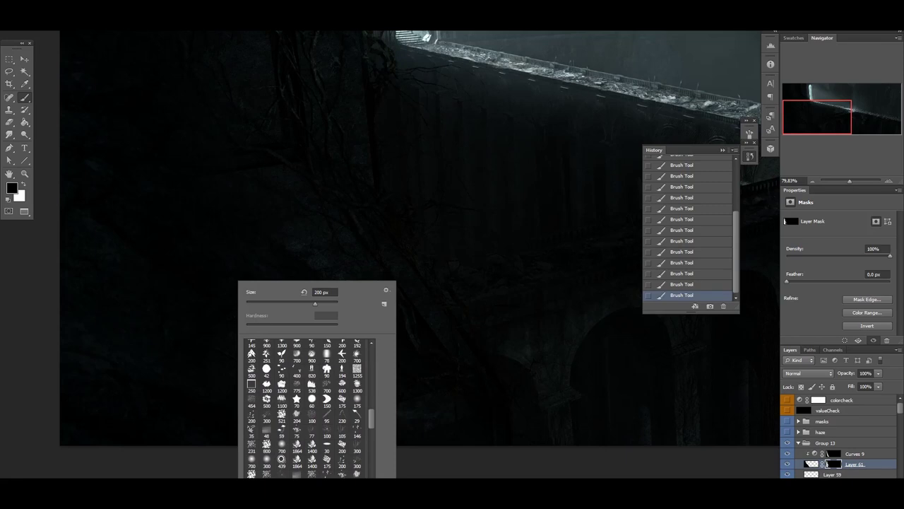
{"action": "scroll", "coordinate": [311, 410], "scroll_direction": "down", "scroll_amount": 6}
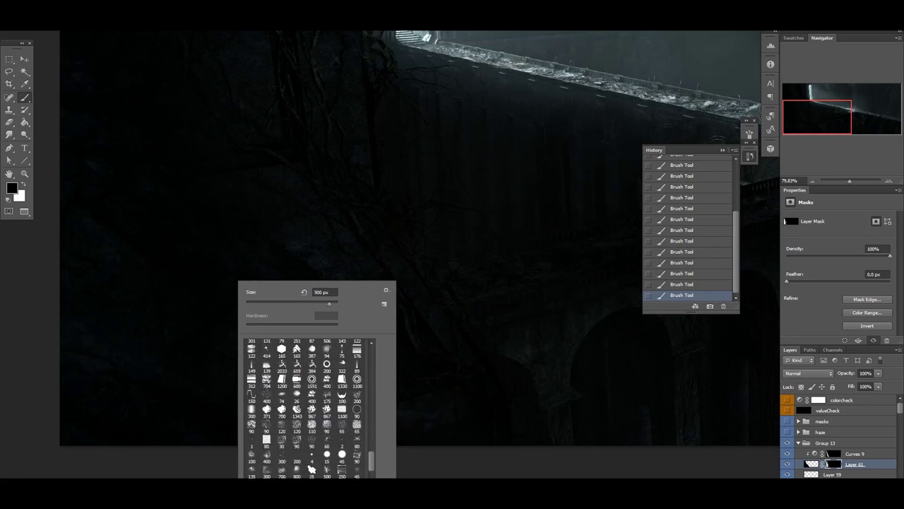
{"action": "scroll", "coordinate": [310, 409], "scroll_direction": "up", "scroll_amount": 8}
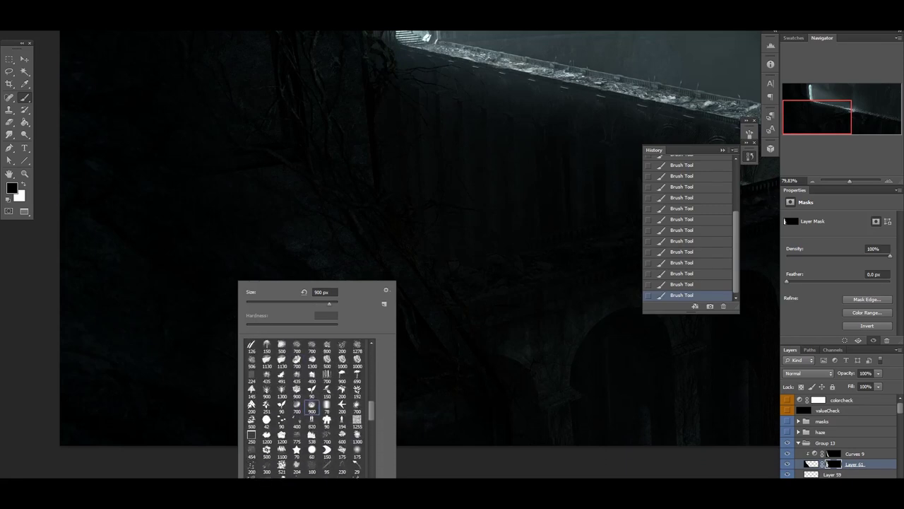
{"action": "key", "text": "Return"}
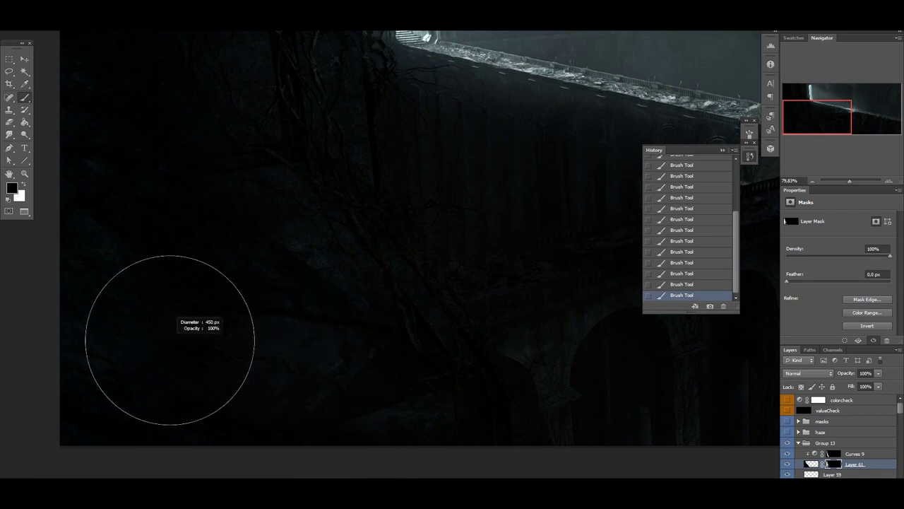
{"action": "left_click_drag", "start_coordinate": [172, 333], "coordinate": [248, 495]}
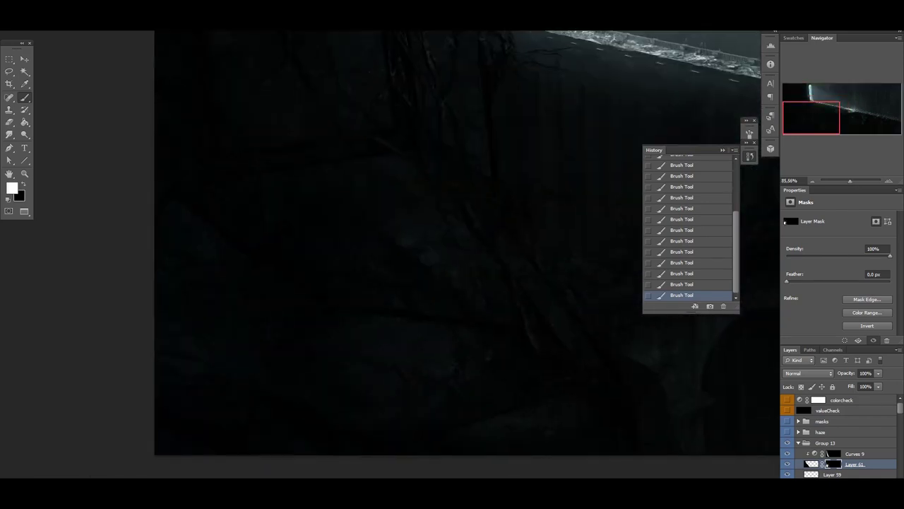
Step: Unlink the mask from Layer 61 and shift the rock texture within it toward the painting's lower-left corner
{"action": "left_click", "coordinate": [822, 463]}
{"action": "key", "text": "v"}
{"action": "left_click_drag", "start_coordinate": [339, 311], "coordinate": [161, 388]}
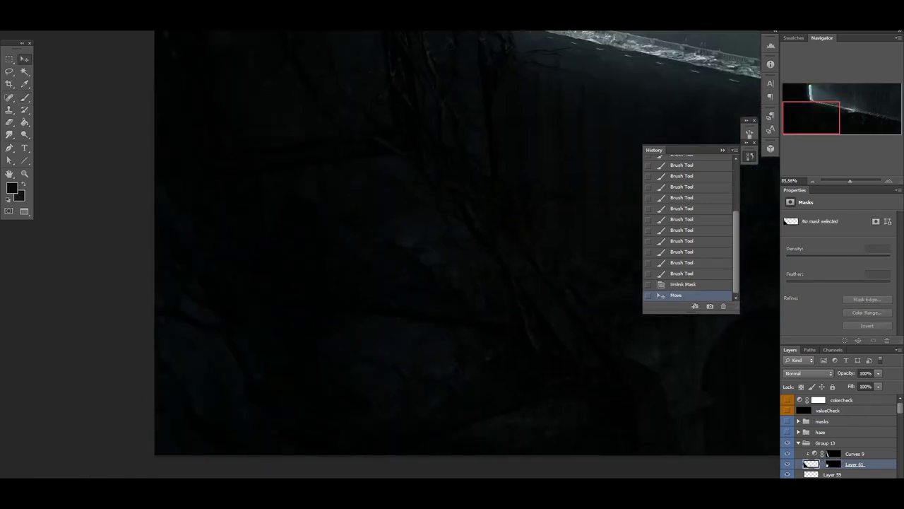
{"action": "scroll", "coordinate": [466, 240], "scroll_direction": "down", "scroll_amount": 2}
{"action": "left_click_drag", "start_coordinate": [43, 421], "coordinate": [173, 417]}
Step: Rework Layer 61's mask with black and white brush strokes to blend the repositioned rock into the foreground
{"action": "left_click", "coordinate": [833, 463]}
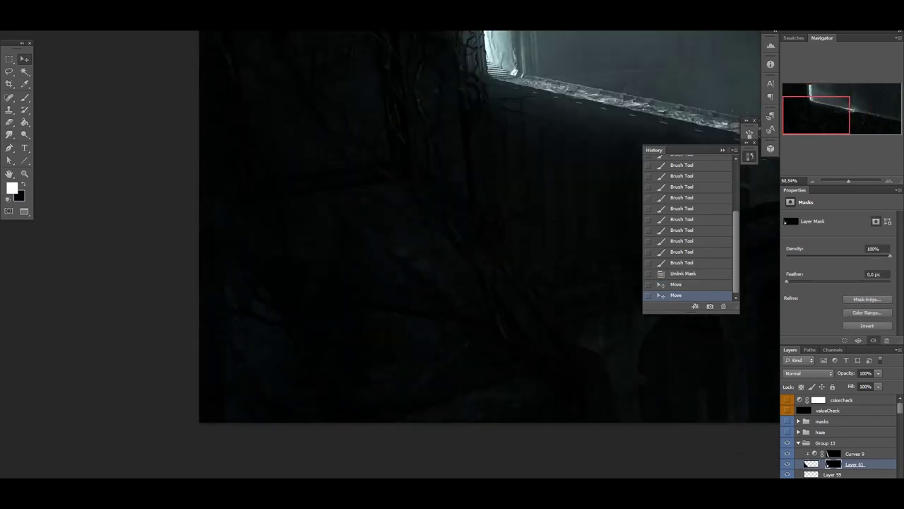
{"action": "right_click", "coordinate": [305, 269]}
{"action": "key", "text": "Escape"}
{"action": "key", "text": "x"}
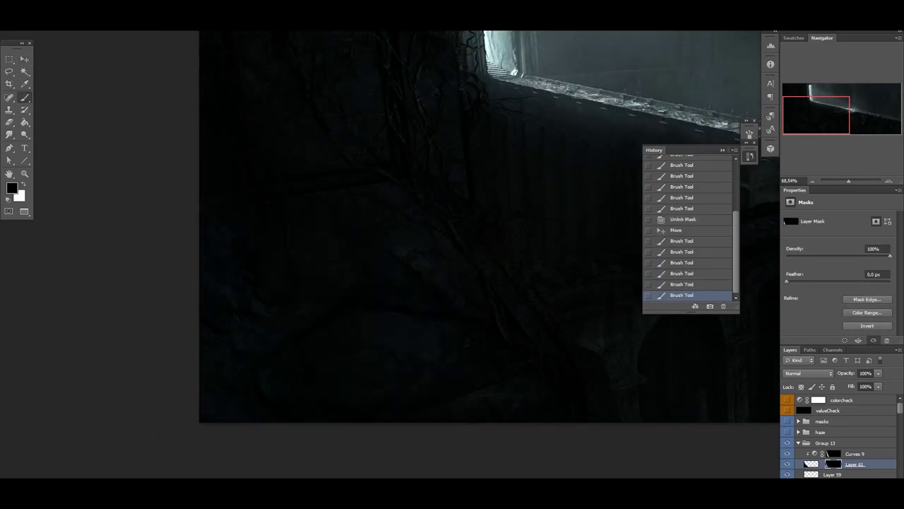
{"action": "key", "text": "x"}
{"action": "right_click", "coordinate": [262, 282]}
{"action": "key", "text": "Escape"}
{"action": "left_click_drag", "start_coordinate": [466, 254], "coordinate": [410, 322]}
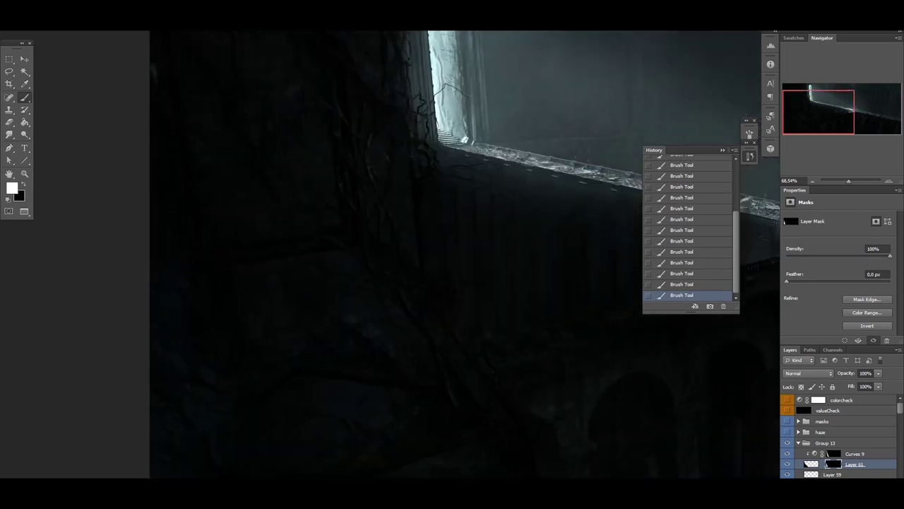
Step: Check the rocky slope source photo, return to the painting, and reposition the rock texture inside its unlinked mask
{"action": "key", "text": "ctrl+2"}
{"action": "key", "text": "ctrl+Tab"}
{"action": "key", "text": "ctrl+Tab"}
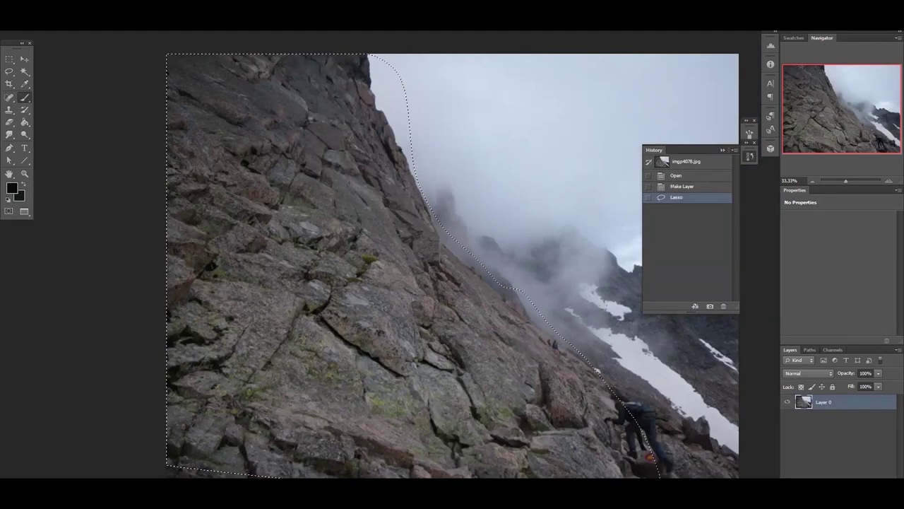
{"action": "left_click_drag", "start_coordinate": [127, 374], "coordinate": [147, 400]}
{"action": "scroll", "coordinate": [147, 400], "scroll_direction": "down", "scroll_amount": 2}
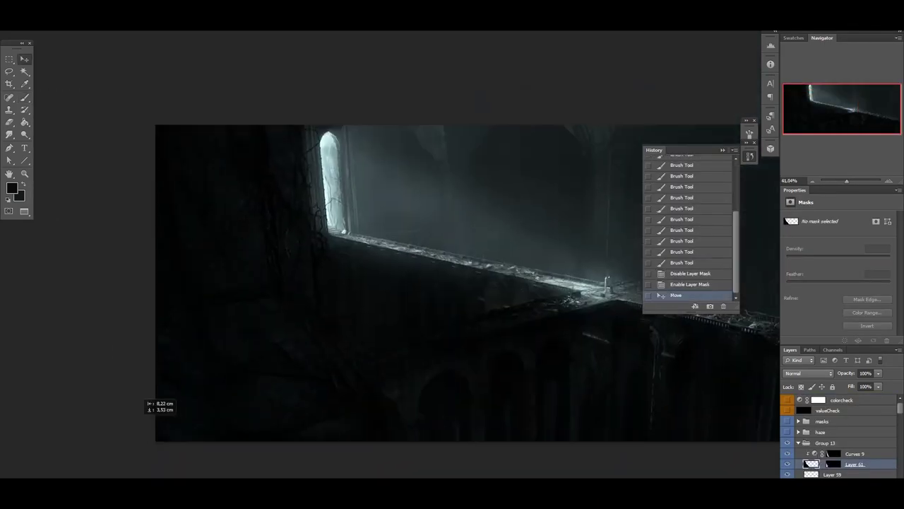
Step: Paint Layer 61's mask with alternating black and white strokes to blend the moved rock along the left edge
{"action": "scroll", "coordinate": [188, 400], "scroll_direction": "up", "scroll_amount": 2, "text": "alt"}
{"action": "key", "text": "b"}
{"action": "key", "text": "x"}
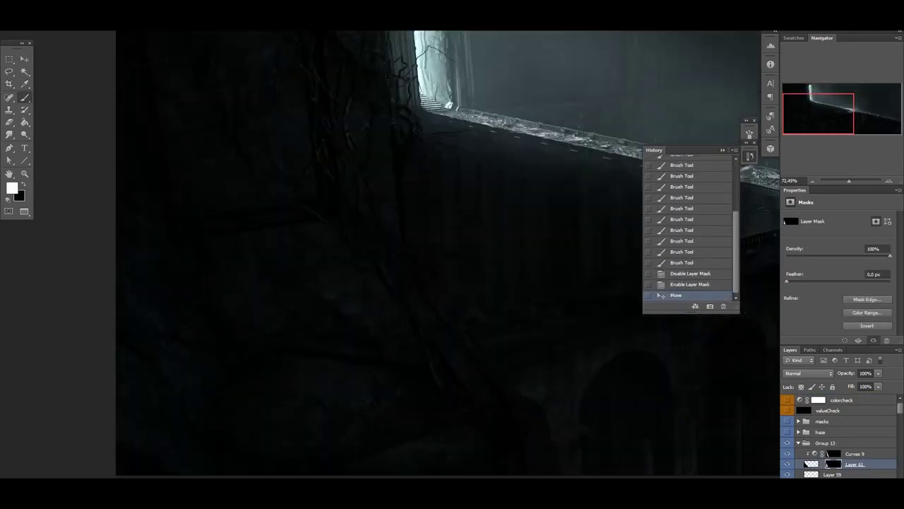
{"action": "key", "text": "x"}
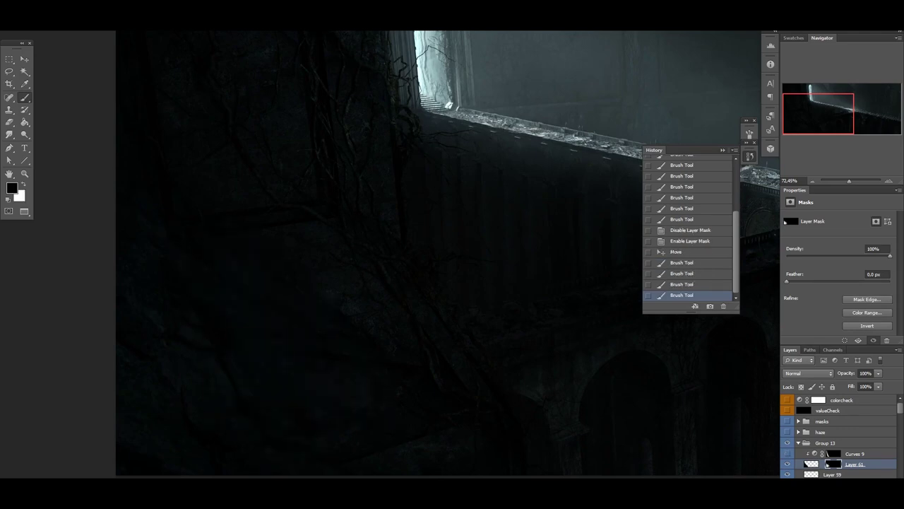
{"action": "left_click", "coordinate": [188, 400]}
{"action": "left_click", "coordinate": [187, 399]}
{"action": "key", "text": "x"}
{"action": "left_click", "coordinate": [187, 400]}
{"action": "left_click", "coordinate": [187, 399]}
{"action": "key", "text": "x"}
{"action": "left_click", "coordinate": [187, 400]}
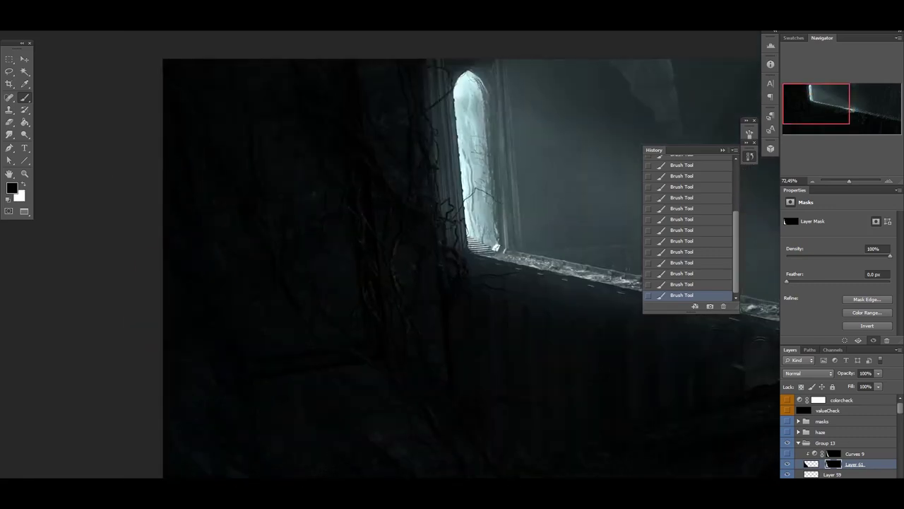
Step: Correct the rock texture's color with Color Balance, using the colorcheck layer as reference
{"action": "scroll", "coordinate": [471, 261], "scroll_direction": "down", "scroll_amount": 1}
{"action": "left_click", "coordinate": [811, 463]}
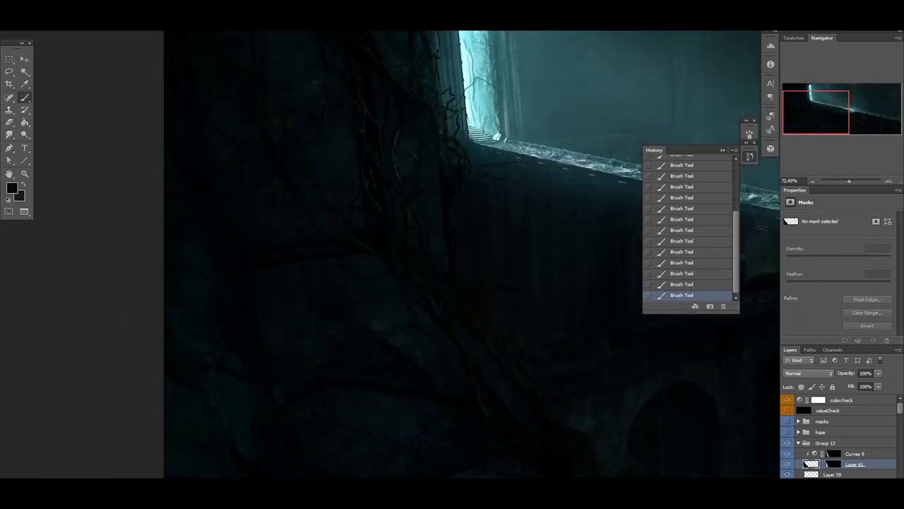
{"action": "key", "text": "ctrl+b"}
{"action": "key", "text": "Return"}
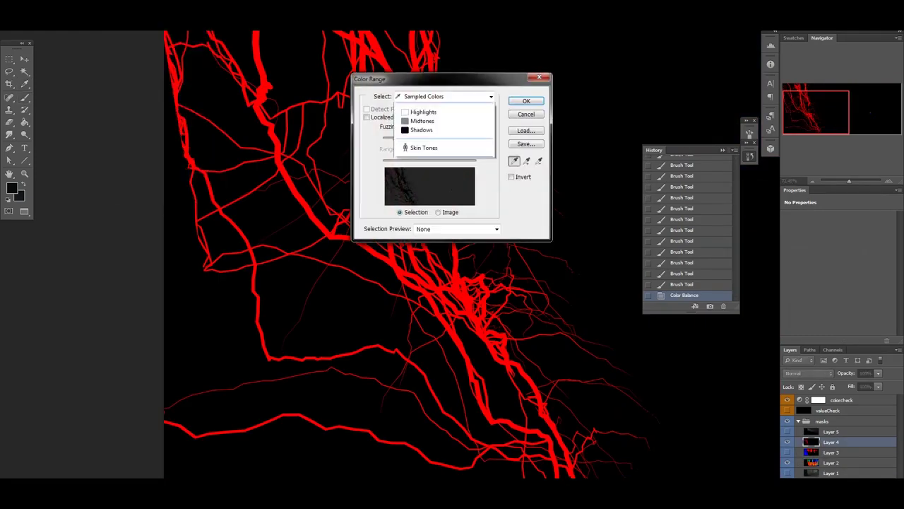
Step: Select the red vines on the masks group's Layer 4 with Color Range, group the rock layers, and mask the vines out
{"action": "key", "text": "Return"}
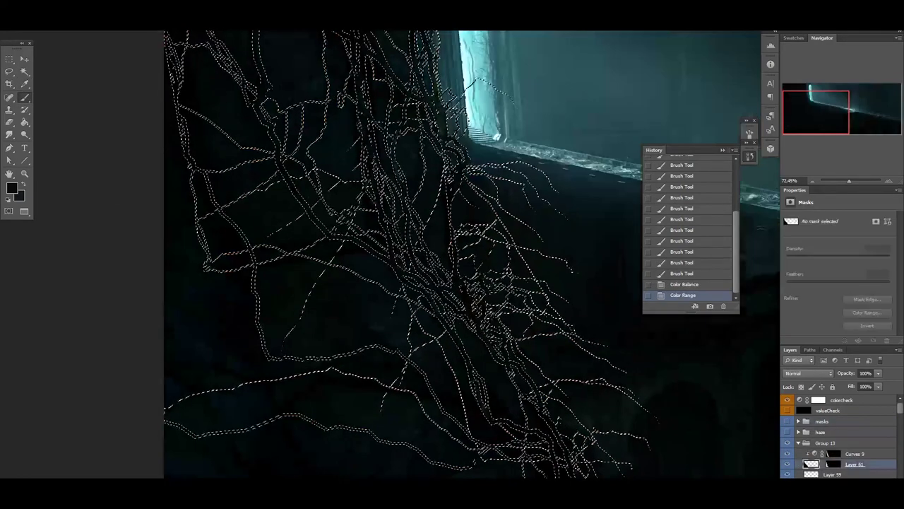
{"action": "key", "text": "ctrl+i"}
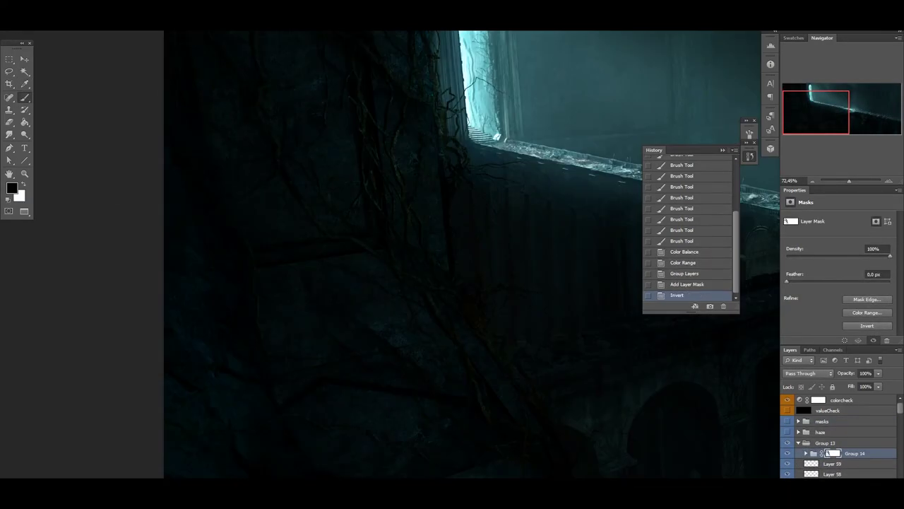
Step: Add a darkening Curves adjustment in Group 14, invert its mask, and paint shadows into the rock around the vines
{"action": "key", "text": "ctrl+i"}
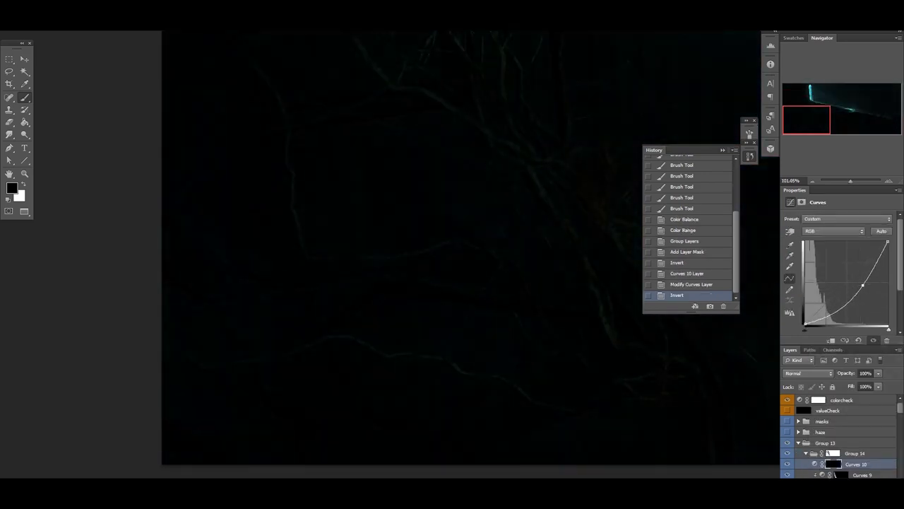
{"action": "key", "text": "x"}
{"action": "mouse_move", "coordinate": [390, 334]}
{"action": "left_mouse_down"}
{"action": "mouse_move", "coordinate": [339, 339]}
{"action": "mouse_move", "coordinate": [318, 357]}
{"action": "left_mouse_up"}
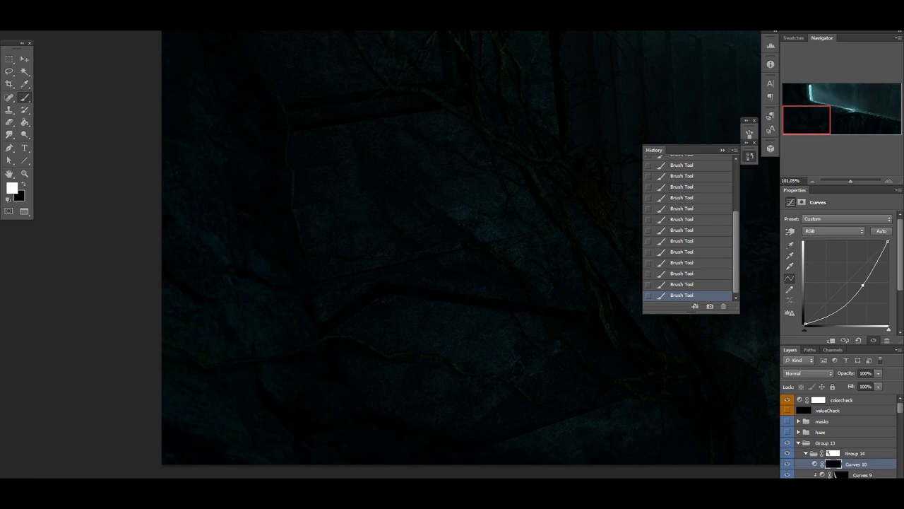
{"action": "scroll", "coordinate": [470, 247], "scroll_direction": "up", "scroll_amount": 2}
{"action": "key", "text": "ctrl+0"}
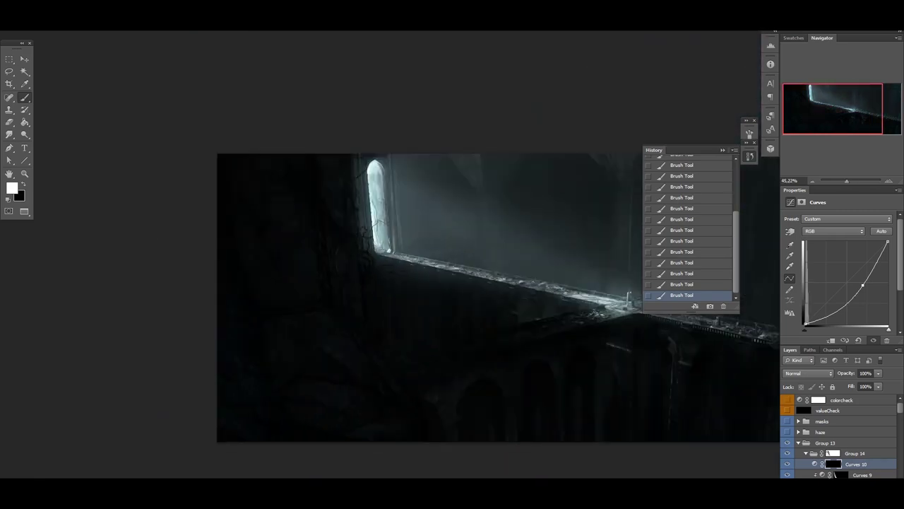
Step: Shift the rock texture's hue to -16 and slightly reduce its saturation with Hue/Saturation
{"action": "key", "text": "ctrl+u"}
{"action": "key", "text": "Tab"}
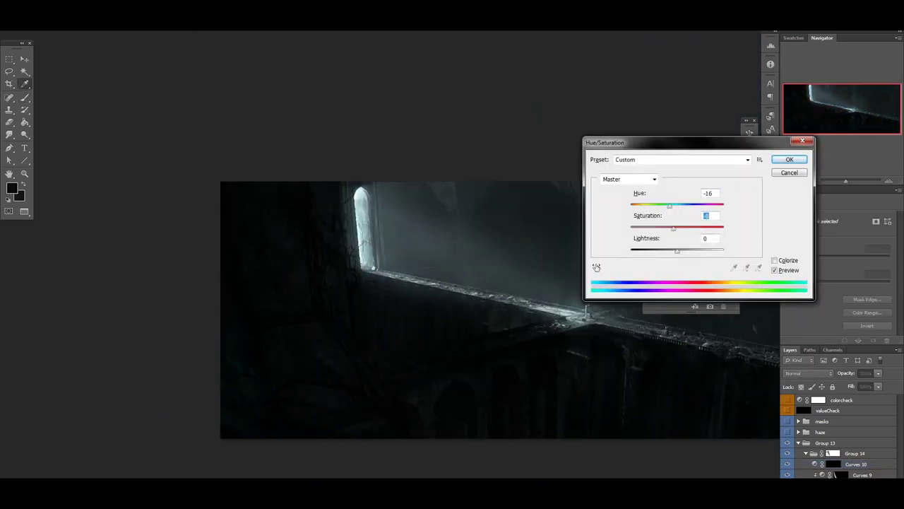
{"action": "key", "text": "Return"}
Step: Refine the Curves 9 and rock layer masks with black and white strokes around the ledge at the left
{"action": "scroll", "coordinate": [495, 255], "scroll_direction": "up", "scroll_amount": 3}
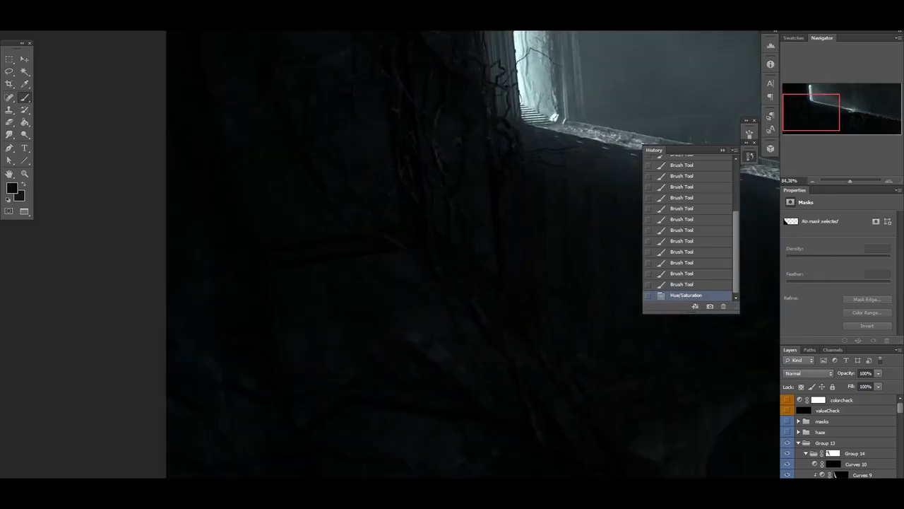
{"action": "scroll", "coordinate": [453, 254], "scroll_direction": "up", "scroll_amount": 2}
{"action": "left_click_drag", "start_coordinate": [254, 297], "coordinate": [311, 353]}
{"action": "mouse_move", "coordinate": [268, 283]}
{"action": "left_mouse_down"}
{"action": "mouse_move", "coordinate": [325, 318]}
{"action": "mouse_move", "coordinate": [318, 325]}
{"action": "left_mouse_up"}
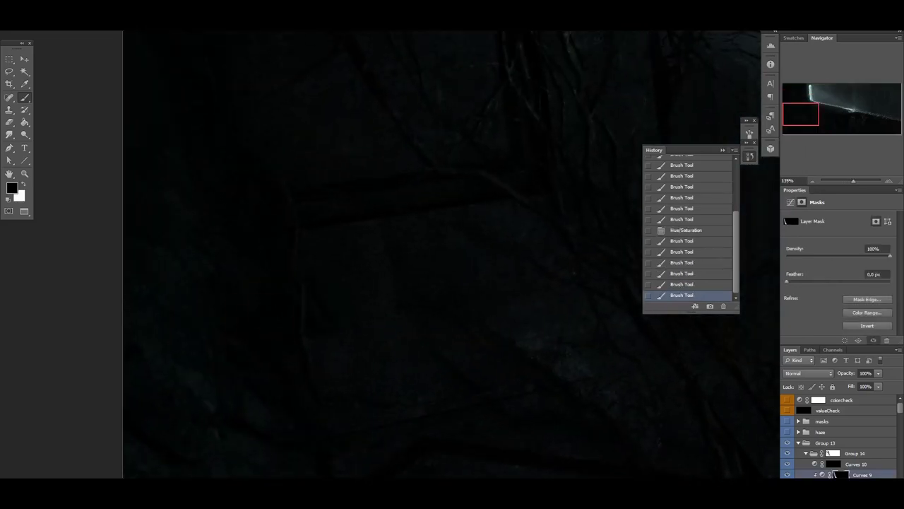
{"action": "key", "text": "x"}
{"action": "left_click_drag", "start_coordinate": [269, 283], "coordinate": [311, 310]}
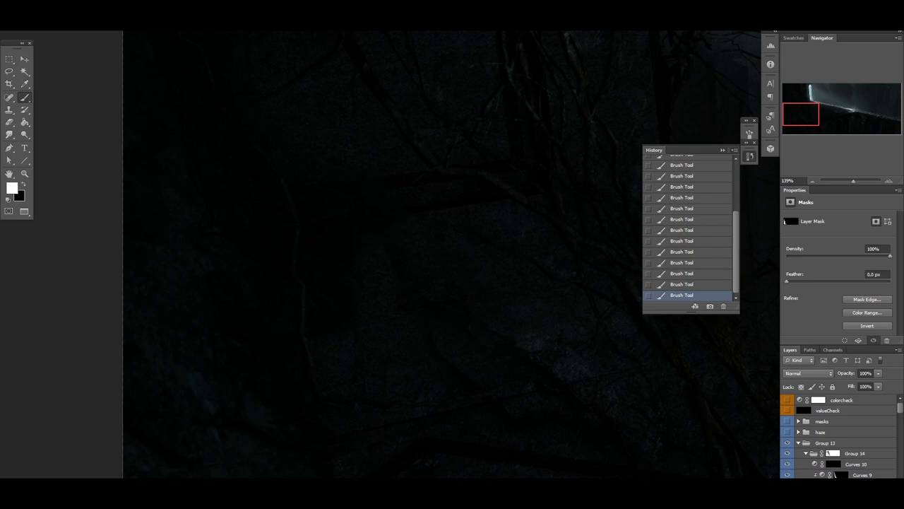
Step: Create a new layer at the top of Group 14 and paint dark strokes over the rock beside the vines
{"action": "key", "text": "alt+bracketright"}
{"action": "key", "text": "ctrl+shift+alt+n"}
{"action": "key", "text": "x"}
{"action": "right_click", "coordinate": [382, 247]}
{"action": "key", "text": "Escape"}
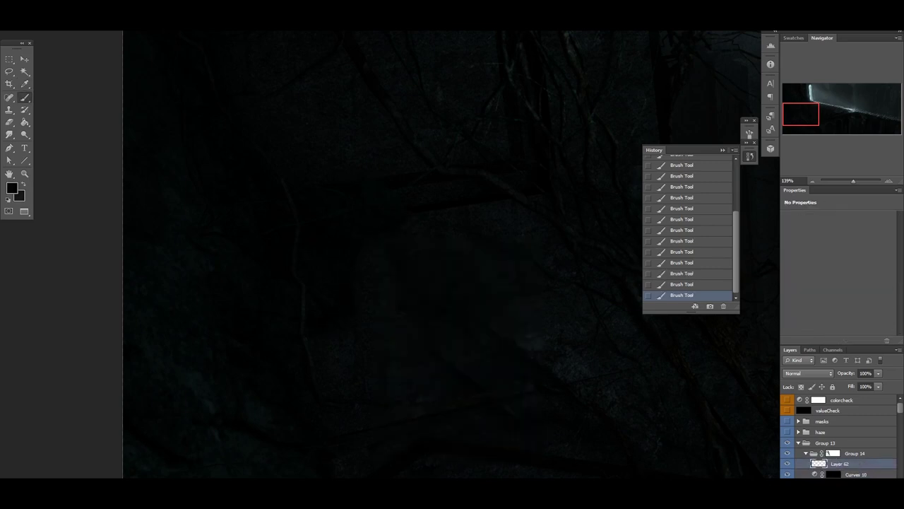
Step: Paint dark shadow inside a thin lassoed strip beneath the rock ledge on Layer 62 and extend it with free strokes
{"action": "scroll", "coordinate": [360, 151], "scroll_direction": "up", "scroll_amount": 2}
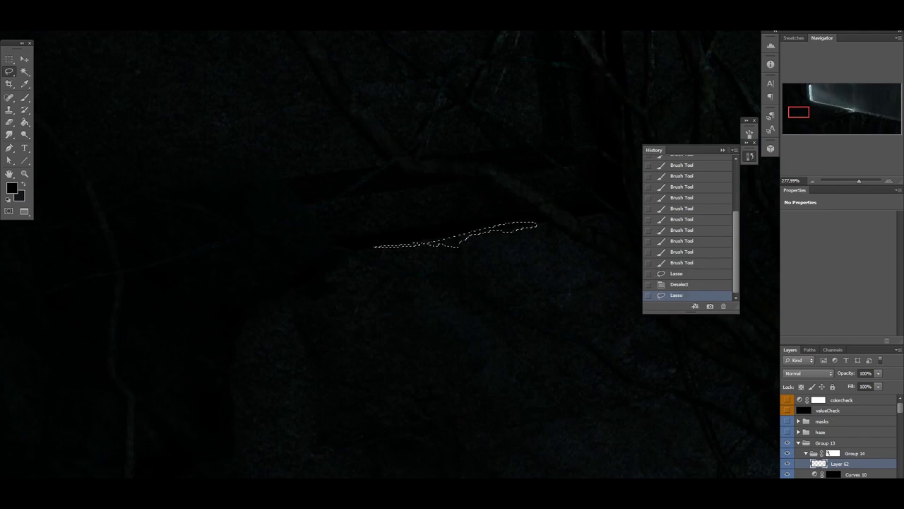
{"action": "key", "text": "ctrl+d"}
{"action": "left_click_drag", "start_coordinate": [374, 248], "coordinate": [537, 224]}
{"action": "key", "text": "b"}
{"action": "key", "text": "ctrl+d"}
{"action": "mouse_move", "coordinate": [438, 237]}
{"action": "left_mouse_down"}
{"action": "mouse_move", "coordinate": [523, 226]}
{"action": "mouse_move", "coordinate": [354, 268]}
{"action": "left_mouse_up"}
{"action": "left_click_drag", "start_coordinate": [240, 229], "coordinate": [283, 217]}
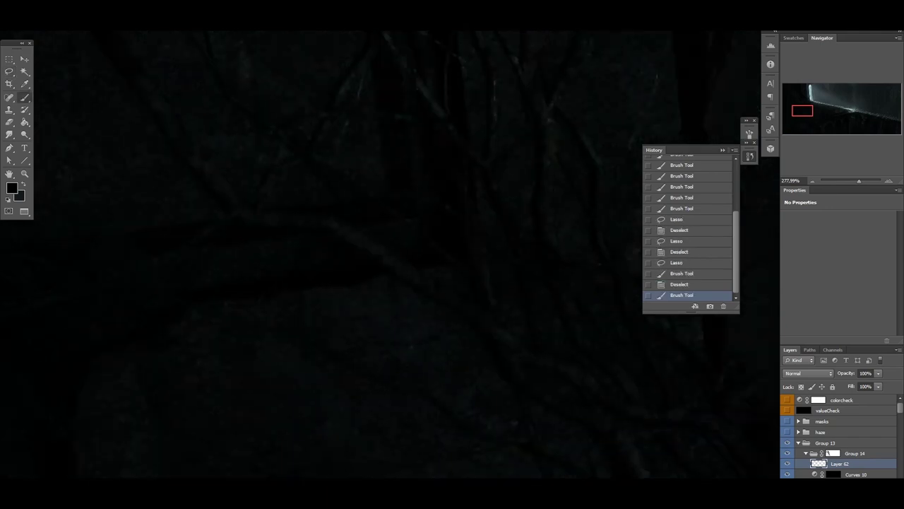
Step: Refine the rock texture around the ledge and lower cracks with strokes on Layer 62 and the rock's masks
{"action": "key", "text": "x"}
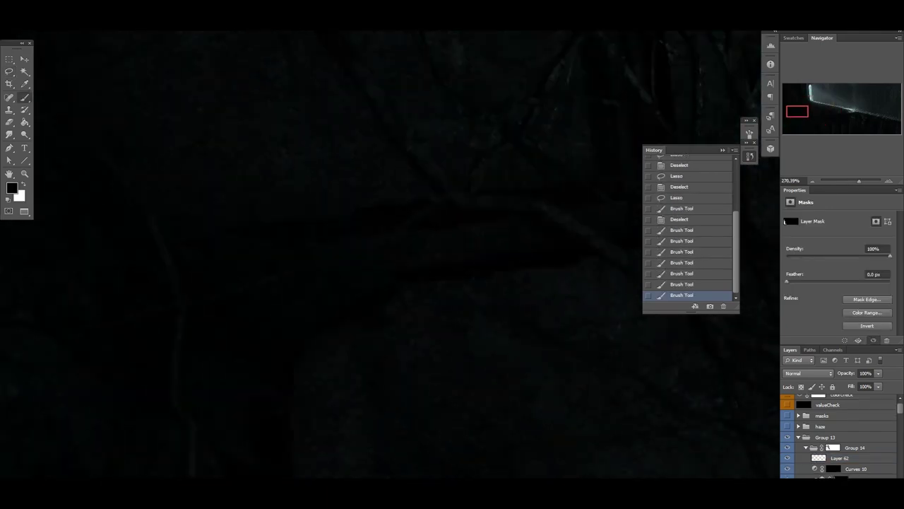
{"action": "key", "text": "z"}
{"action": "scroll", "coordinate": [396, 254], "scroll_direction": "down", "scroll_amount": 3}
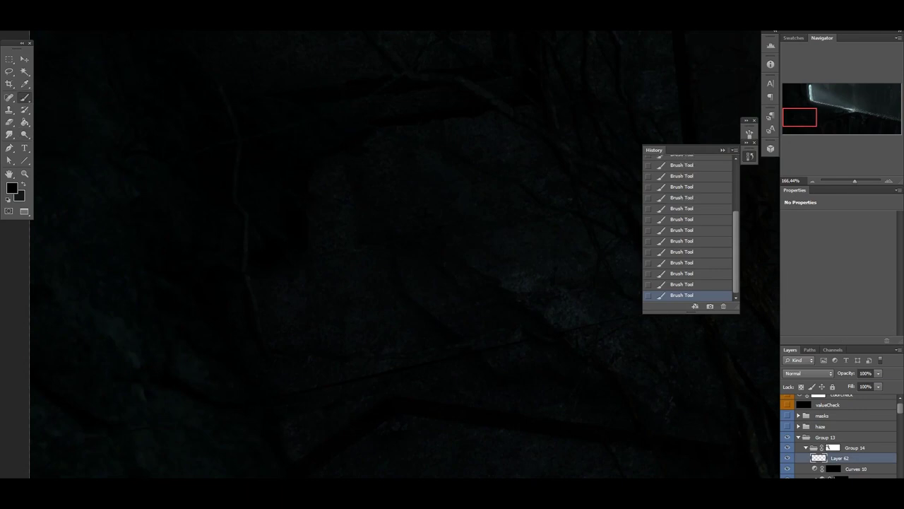
{"action": "scroll", "coordinate": [402, 254], "scroll_direction": "down", "scroll_amount": 2}
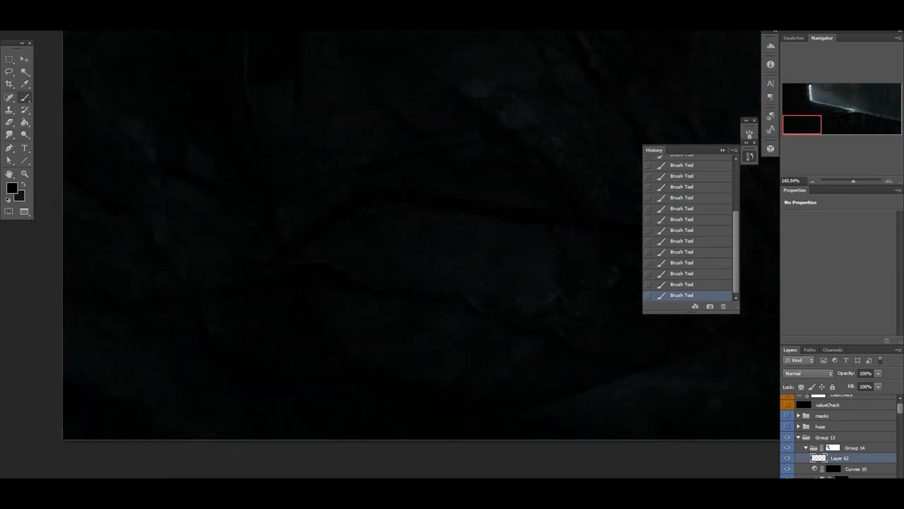
{"action": "key", "text": "x"}
{"action": "key", "text": "x"}
{"action": "key", "text": "alt+bracketright"}
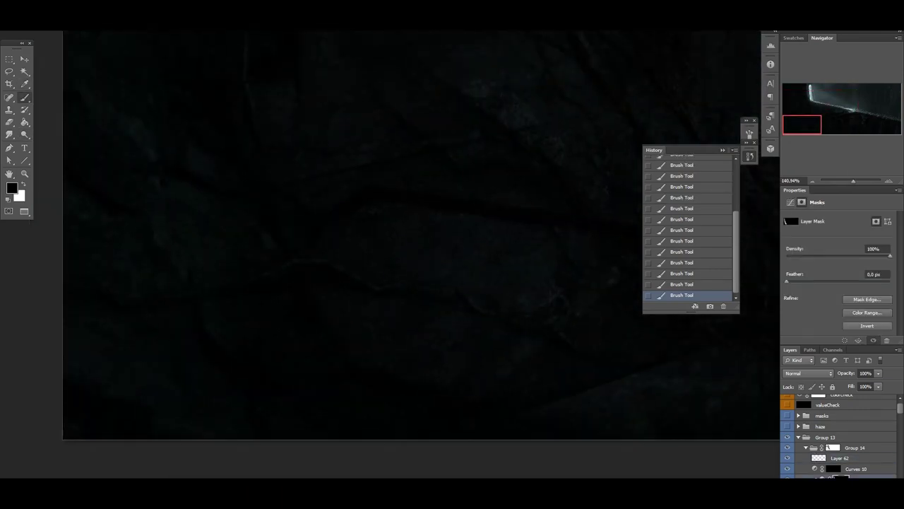
Step: Add a clipped Hue/Saturation adjustment with hue +12, invert its mask, and paint the shift into the left rock
{"action": "scroll", "coordinate": [396, 233], "scroll_direction": "down", "scroll_amount": 4}
{"action": "key", "text": "ctrl+u"}
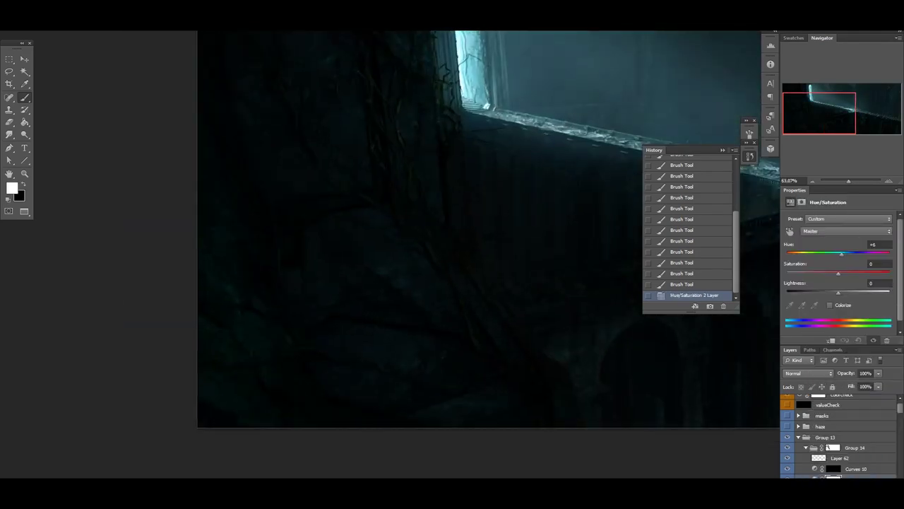
{"action": "key", "text": "ctrl+i"}
{"action": "left_click_drag", "start_coordinate": [202, 343], "coordinate": [297, 296]}
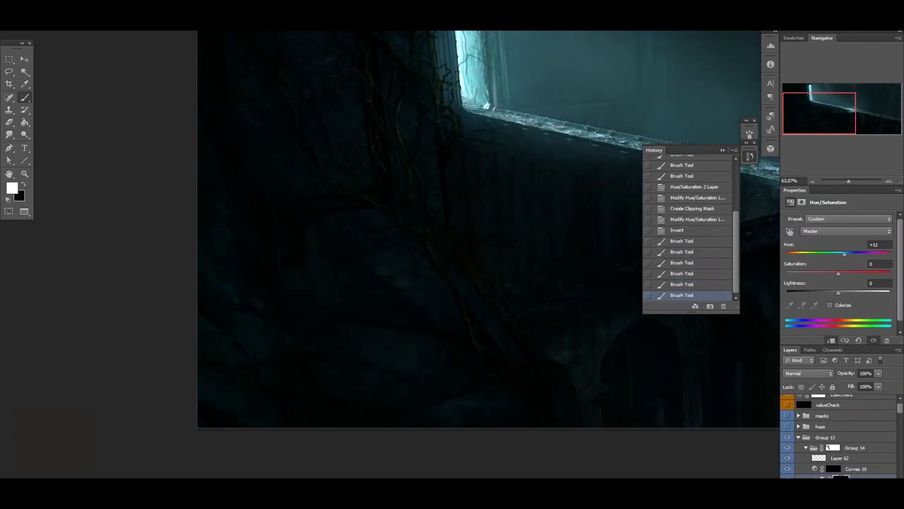
{"action": "scroll", "coordinate": [282, 318], "scroll_direction": "up", "scroll_amount": 2}
{"action": "scroll", "coordinate": [480, 205], "scroll_direction": "down", "scroll_amount": 3}
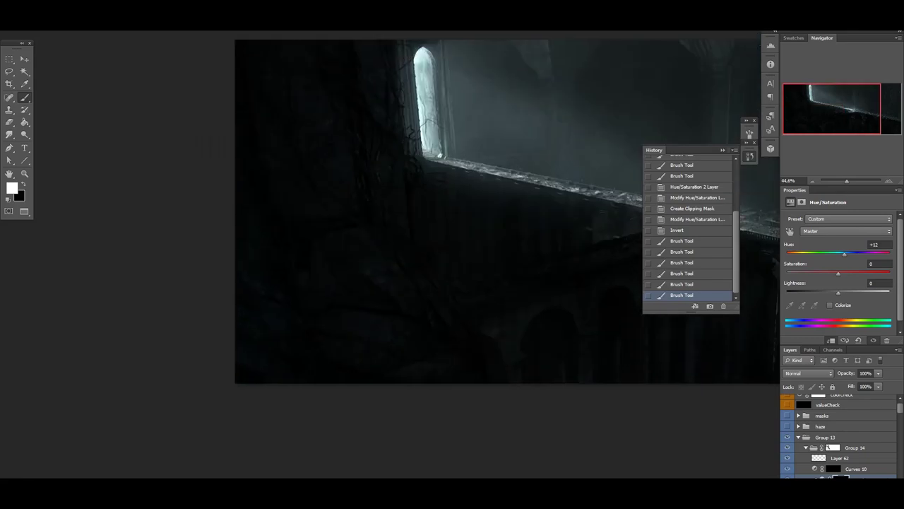
Step: Add a darkening Curves adjustment in Group 14, invert its mask, and paint the darkening into the foreground rock
{"action": "key", "text": "ctrl+m"}
{"action": "left_click_drag", "start_coordinate": [828, 303], "coordinate": [828, 311]}
{"action": "key", "text": "ctrl+i"}
{"action": "left_click_drag", "start_coordinate": [438, 141], "coordinate": [706, 212]}
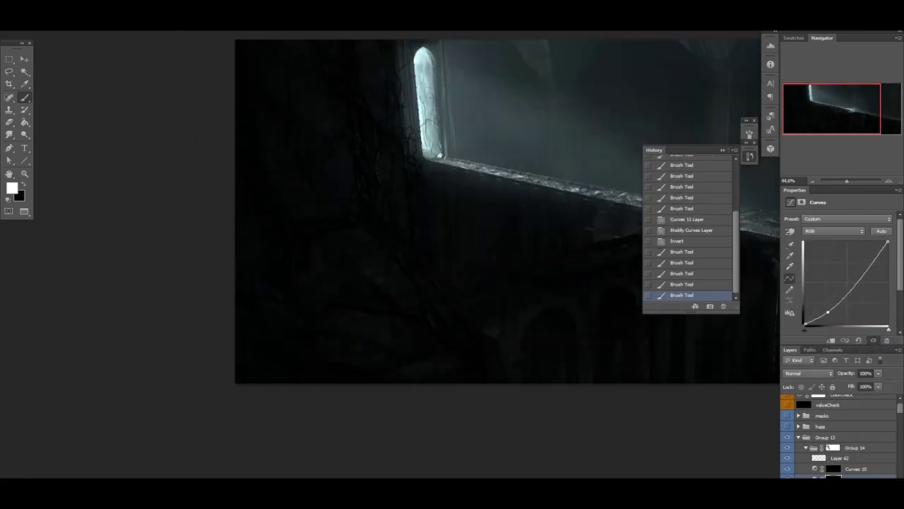
{"action": "key", "text": "x"}
Step: Paint a thin lighter grey edge highlight beside the lower-left rock crack on Layer 62 with a small brush
{"action": "scroll", "coordinate": [509, 212], "scroll_direction": "down", "scroll_amount": 2}
{"action": "scroll", "coordinate": [509, 212], "scroll_direction": "up", "scroll_amount": 5}
{"action": "left_click", "coordinate": [839, 458]}
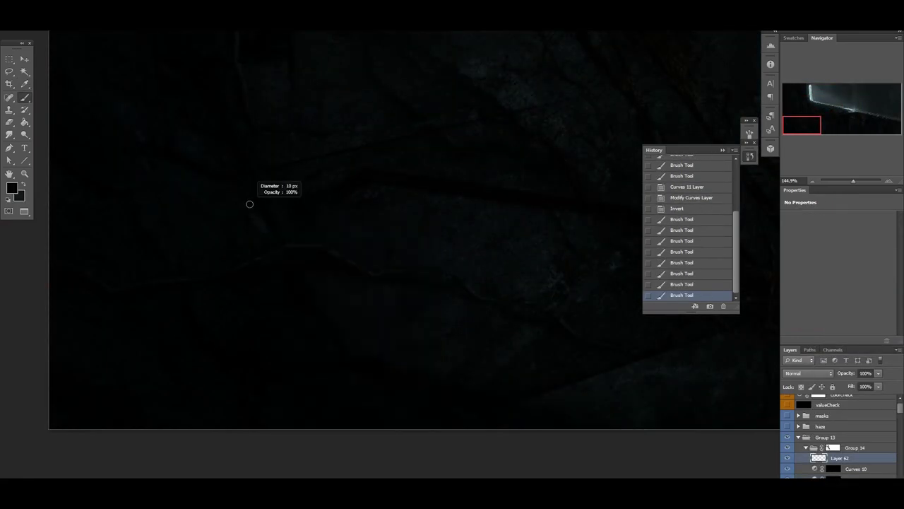
{"action": "mouse_move", "coordinate": [249, 204]}
{"action": "left_mouse_down"}
{"action": "mouse_move", "coordinate": [268, 226]}
{"action": "mouse_move", "coordinate": [282, 202]}
{"action": "left_mouse_up"}
{"action": "left_click", "coordinate": [12, 187]}
{"action": "key", "text": "Return"}
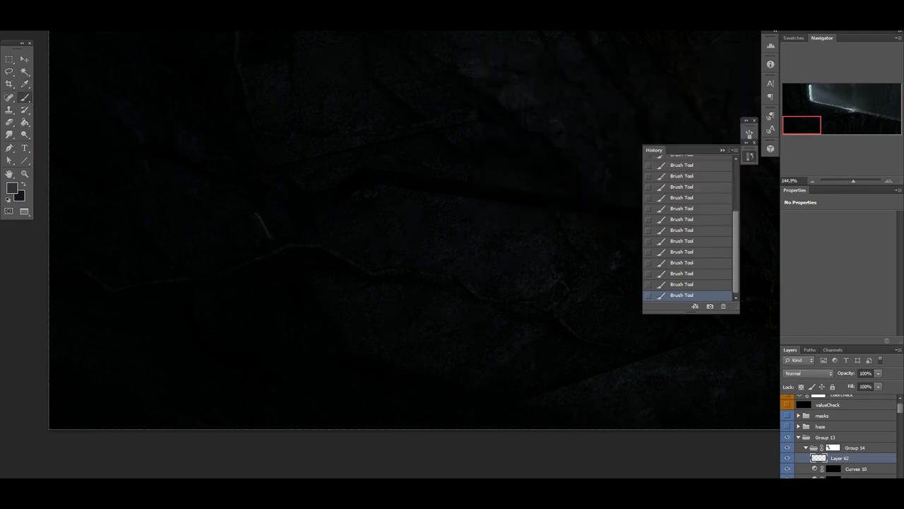
Step: Blend the painted crack details on Layer 62 with Clone Stamp, dark brush, and Eraser strokes
{"action": "key", "text": "s"}
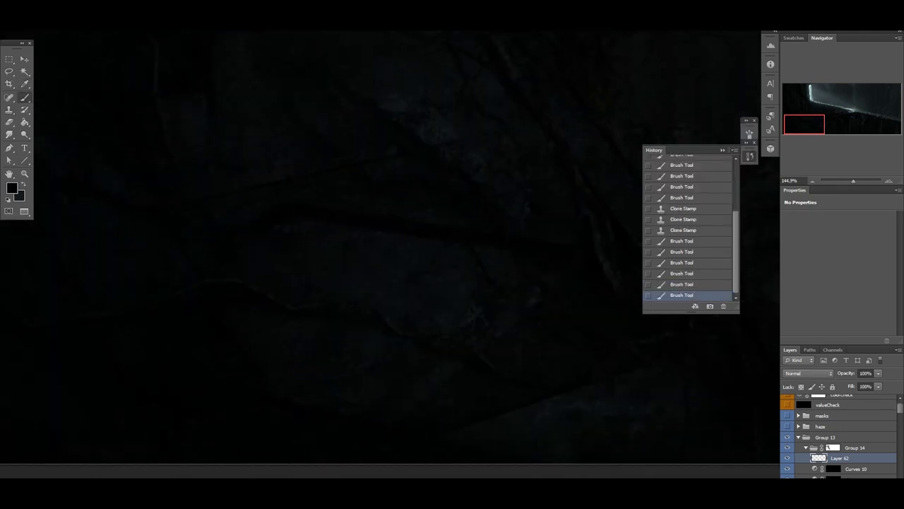
{"action": "key", "text": "e"}
{"action": "key", "text": "b"}
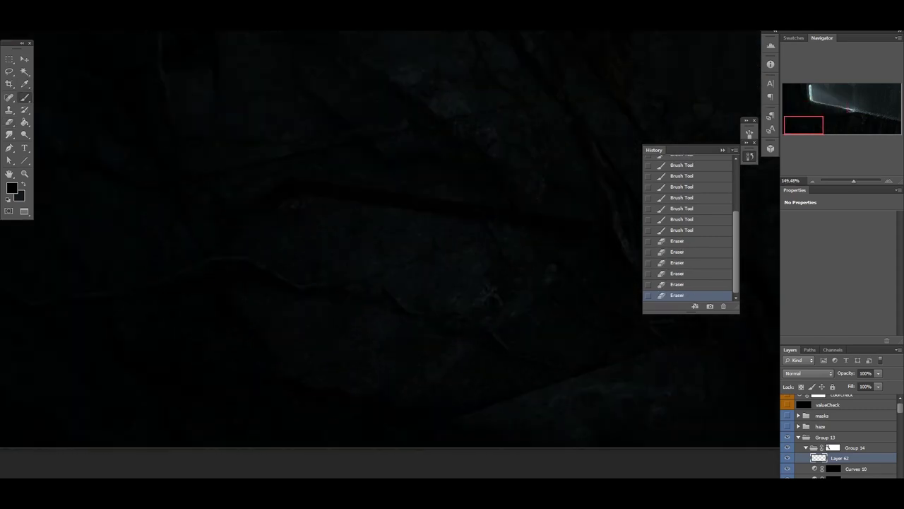
Step: Paint dark rock detail inside a small lassoed area along the crack's edge and clear the selection
{"action": "key", "text": "ctrl+0"}
{"action": "scroll", "coordinate": [353, 327], "scroll_direction": "up", "scroll_amount": 5}
{"action": "key", "text": "l"}
{"action": "key", "text": "b"}
{"action": "mouse_move", "coordinate": [357, 297]}
{"action": "left_mouse_down"}
{"action": "mouse_move", "coordinate": [249, 275]}
{"action": "mouse_move", "coordinate": [300, 286]}
{"action": "mouse_move", "coordinate": [363, 276]}
{"action": "mouse_move", "coordinate": [392, 283]}
{"action": "left_mouse_up"}
{"action": "key", "text": "ctrl+d"}
Step: Undo the last few brush strokes along the crack
{"action": "key", "text": "ctrl+alt+z"}
{"action": "key", "text": "ctrl+alt+z"}
{"action": "key", "text": "ctrl+alt+z"}
{"action": "key", "text": "ctrl+alt+z"}
{"action": "key", "text": "ctrl+alt+z"}
{"action": "key", "text": "ctrl+alt+z"}
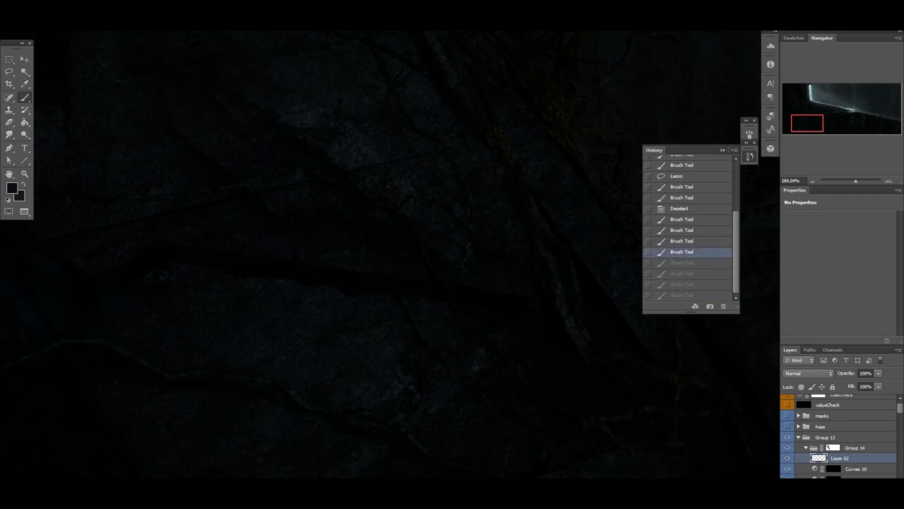
Step: Clone rock detail along the crack onto a new layer in Group 14 and brighten it with Curves, input 60 to output 176
{"action": "key", "text": "ctrl+shift+alt+n"}
{"action": "key", "text": "s"}
{"action": "left_click_drag", "start_coordinate": [333, 289], "coordinate": [347, 293]}
{"action": "key", "text": "ctrl+m"}
{"action": "left_click_drag", "start_coordinate": [737, 364], "coordinate": [716, 303]}
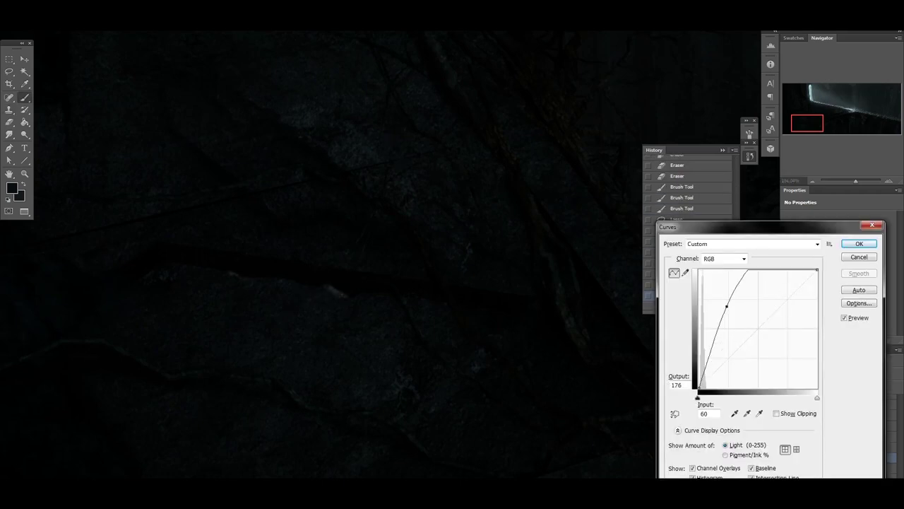
{"action": "key", "text": "Return"}
Step: Trim the brightened rock patches by lassoing and deleting the excess pieces along the crack's edge
{"action": "key", "text": "l"}
{"action": "left_click_drag", "start_coordinate": [283, 99], "coordinate": [381, 166]}
{"action": "key", "text": "Delete"}
{"action": "key", "text": "ctrl+d"}
{"action": "key", "text": "Delete"}
{"action": "key", "text": "ctrl+d"}
{"action": "mouse_move", "coordinate": [311, 276]}
{"action": "left_mouse_down"}
{"action": "mouse_move", "coordinate": [392, 311]}
{"action": "mouse_move", "coordinate": [379, 343]}
{"action": "left_mouse_up"}
{"action": "key", "text": "Delete"}
{"action": "key", "text": "ctrl+d"}
{"action": "key", "text": "Delete"}
{"action": "scroll", "coordinate": [375, 311], "scroll_direction": "down", "scroll_amount": 3}
{"action": "key", "text": "Delete"}
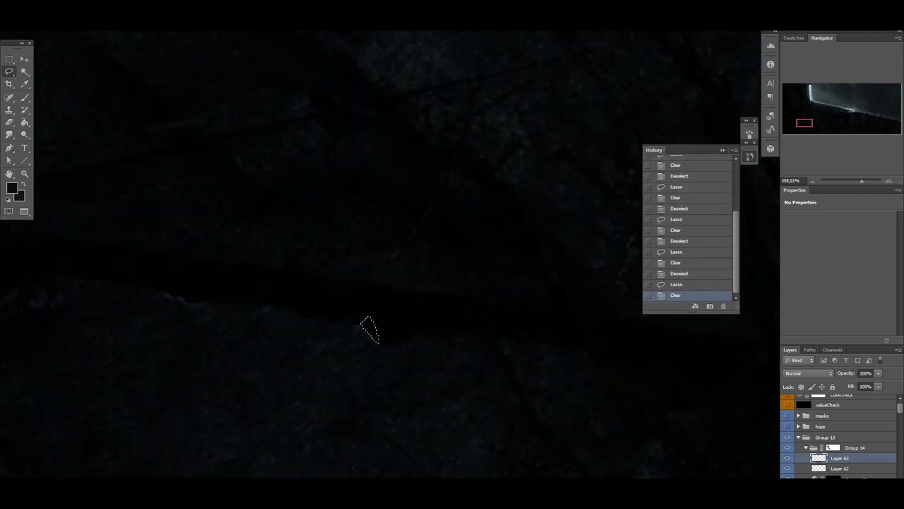
Step: Undo the last lassoed deletion and blend the crack's highlighted edge with Clone Stamp strokes on Layer 63
{"action": "key", "text": "ctrl+alt+z"}
{"action": "key", "text": "ctrl+alt+z"}
{"action": "key", "text": "s"}
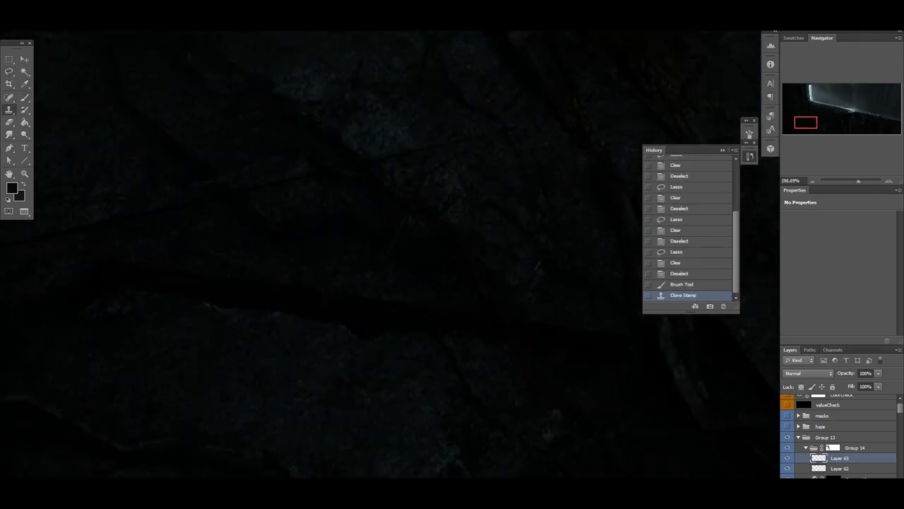
{"action": "scroll", "coordinate": [388, 254], "scroll_direction": "down", "scroll_amount": 4}
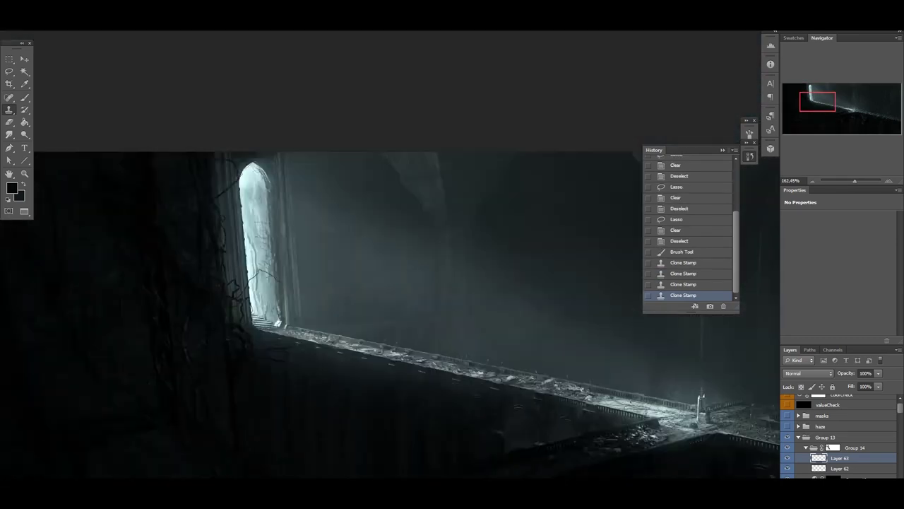
Step: Lasso a sliver along the lower rock slab's edge, paint it dark, and clear the selection
{"action": "scroll", "coordinate": [389, 282], "scroll_direction": "up", "scroll_amount": 4}
{"action": "key", "text": "l"}
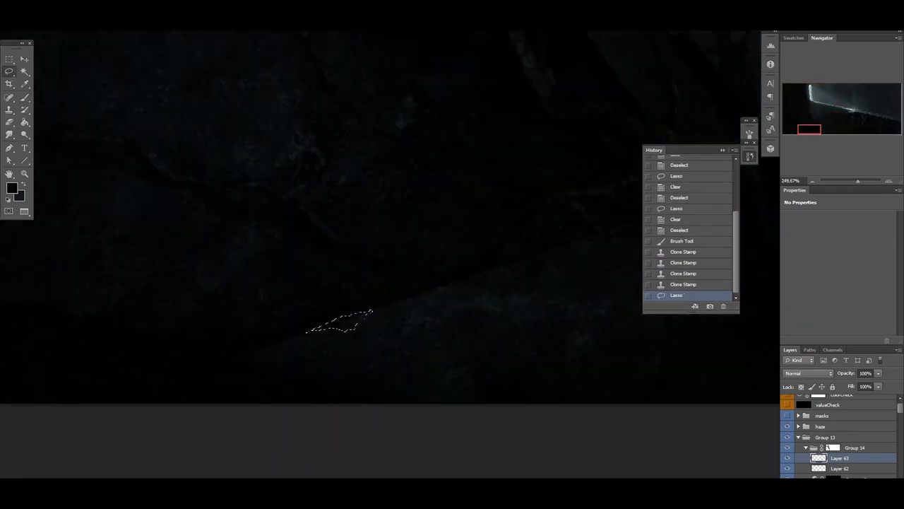
{"action": "key", "text": "b"}
{"action": "key", "text": "ctrl+d"}
{"action": "scroll", "coordinate": [389, 254], "scroll_direction": "up", "scroll_amount": 1}
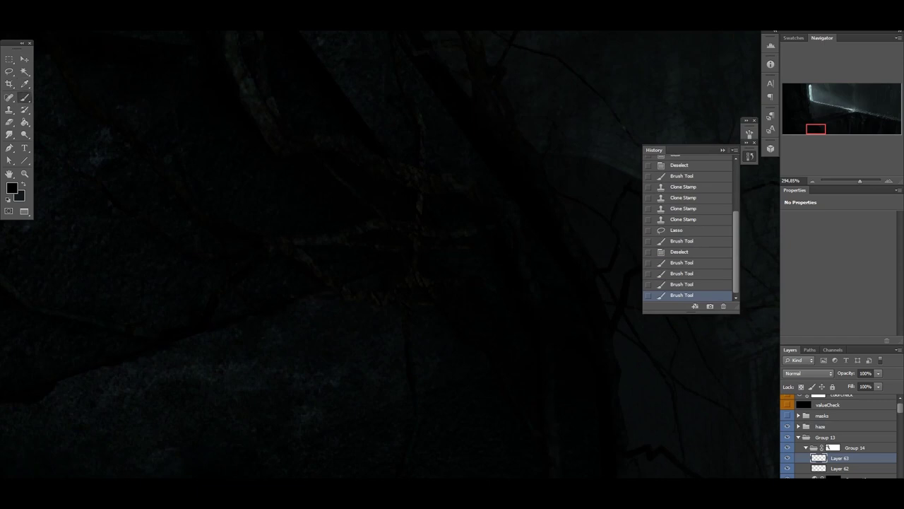
Step: Create a new layer, move it above Group 14, and paint dark strokes over the lower rock and vine roots
{"action": "key", "text": "ctrl+shift+alt+n"}
{"action": "left_click", "coordinate": [191, 337]}
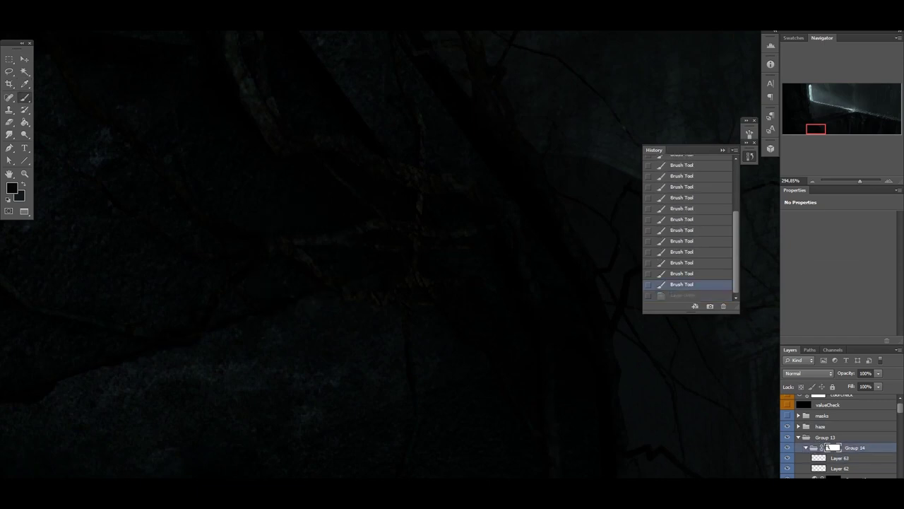
{"action": "left_click", "coordinate": [191, 337]}
{"action": "left_click", "coordinate": [191, 337]}
{"action": "key", "text": "ctrl+bracketright"}
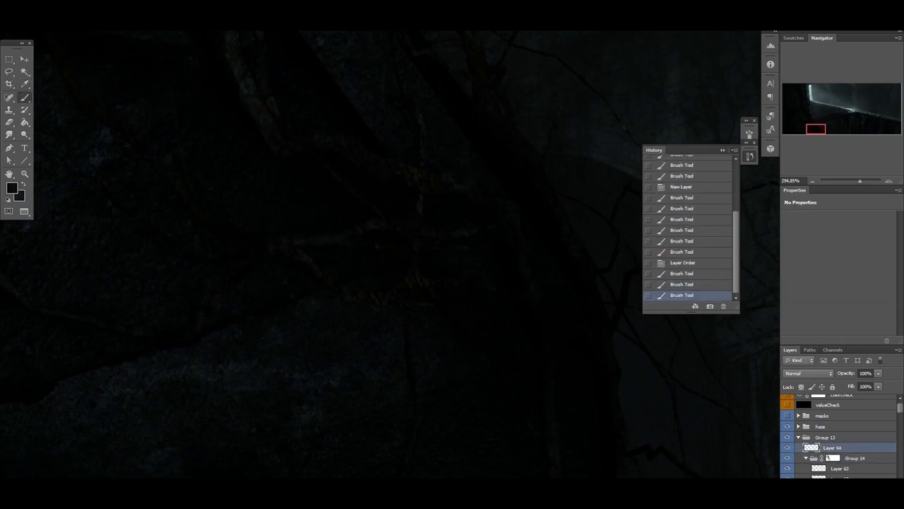
{"action": "scroll", "coordinate": [388, 254], "scroll_direction": "down", "scroll_amount": 1}
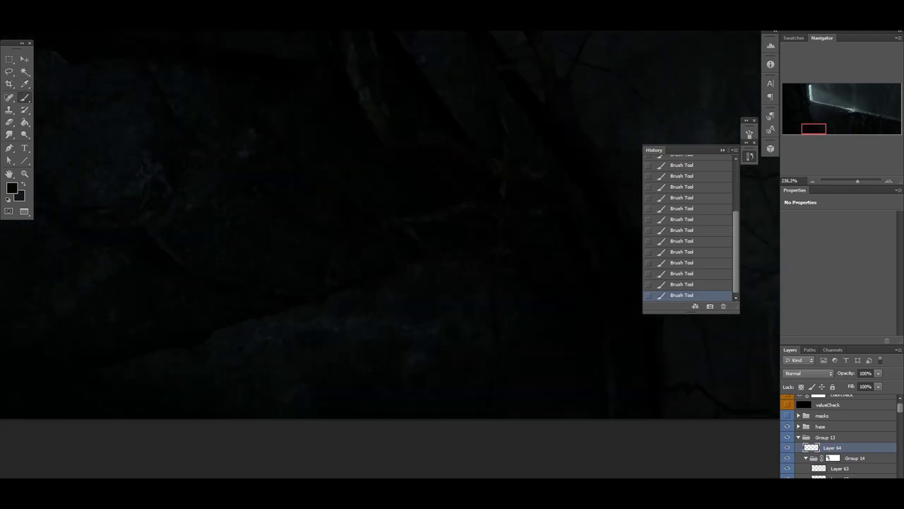
{"action": "scroll", "coordinate": [388, 318], "scroll_direction": "up", "scroll_amount": 2}
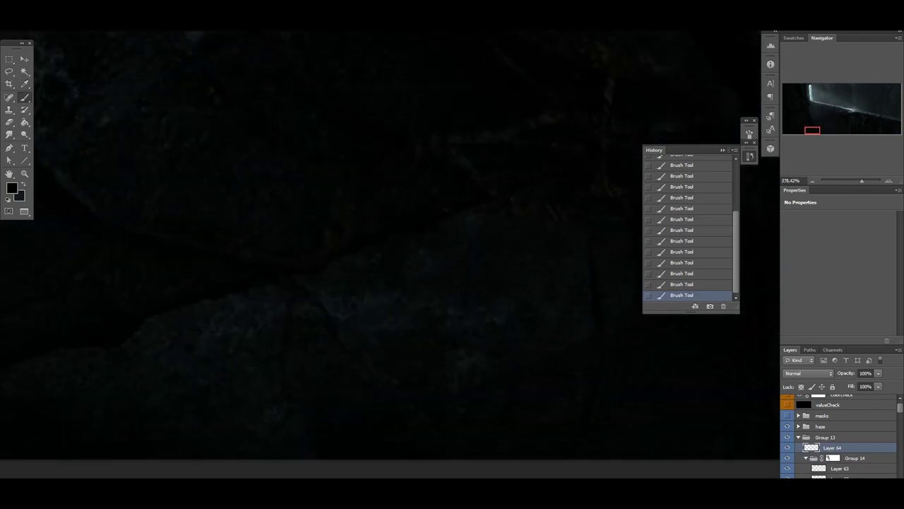
Step: Trim the painted crack line on the lower rock slab by lassoing and deleting small pieces on Layer 64
{"action": "left_click_drag", "start_coordinate": [338, 351], "coordinate": [332, 350]}
{"action": "key", "text": "Delete"}
{"action": "left_click_drag", "start_coordinate": [306, 291], "coordinate": [320, 302]}
{"action": "key", "text": "ctrl+d"}
{"action": "key", "text": "b"}
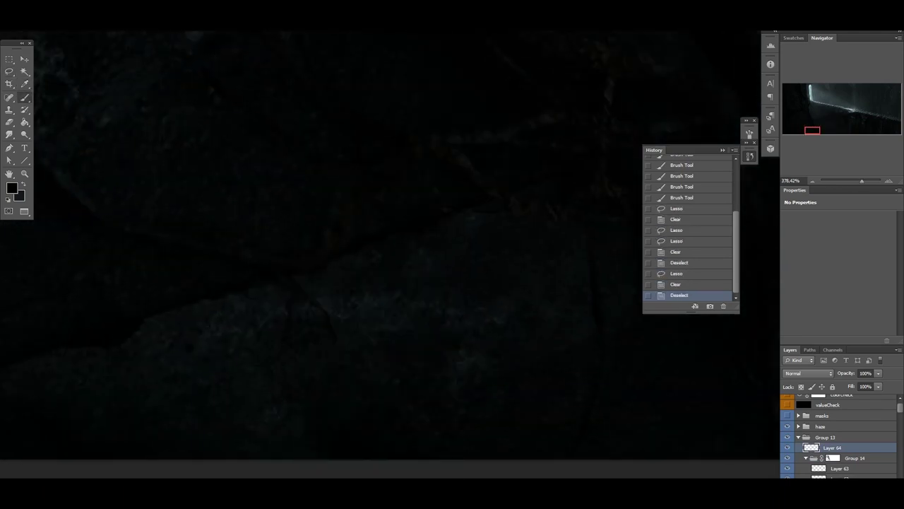
Step: Paint dark strokes over the trunk and roots near the canvas's lower edge on Layer 64
{"action": "scroll", "coordinate": [388, 282], "scroll_direction": "down", "scroll_amount": 2}
{"action": "left_click_drag", "start_coordinate": [614, 304], "coordinate": [611, 385]}
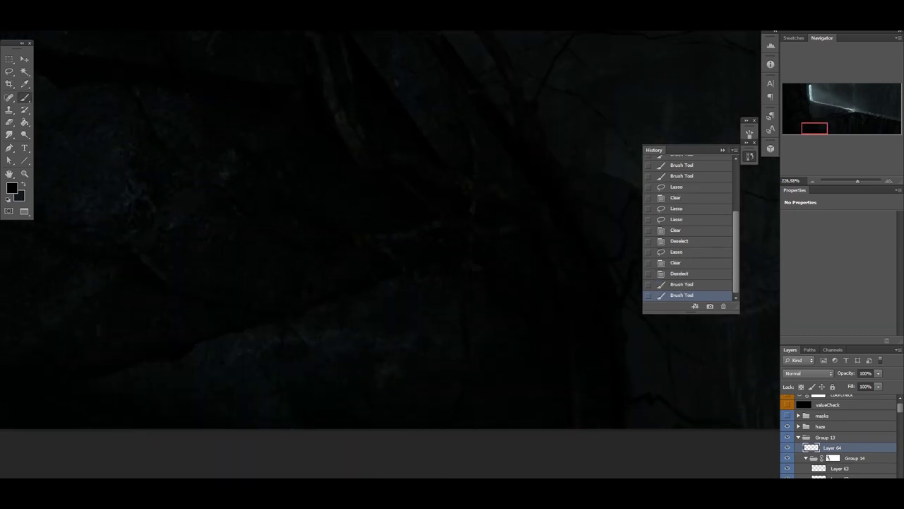
{"action": "left_click_drag", "start_coordinate": [613, 318], "coordinate": [609, 382]}
{"action": "left_click_drag", "start_coordinate": [565, 332], "coordinate": [622, 400]}
{"action": "scroll", "coordinate": [615, 396], "scroll_direction": "up", "scroll_amount": 2}
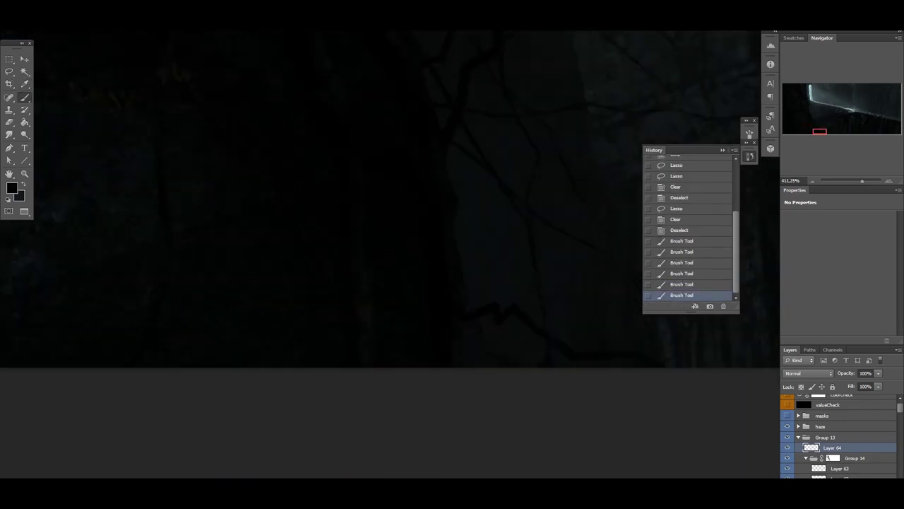
{"action": "scroll", "coordinate": [389, 255], "scroll_direction": "up", "scroll_amount": 5}
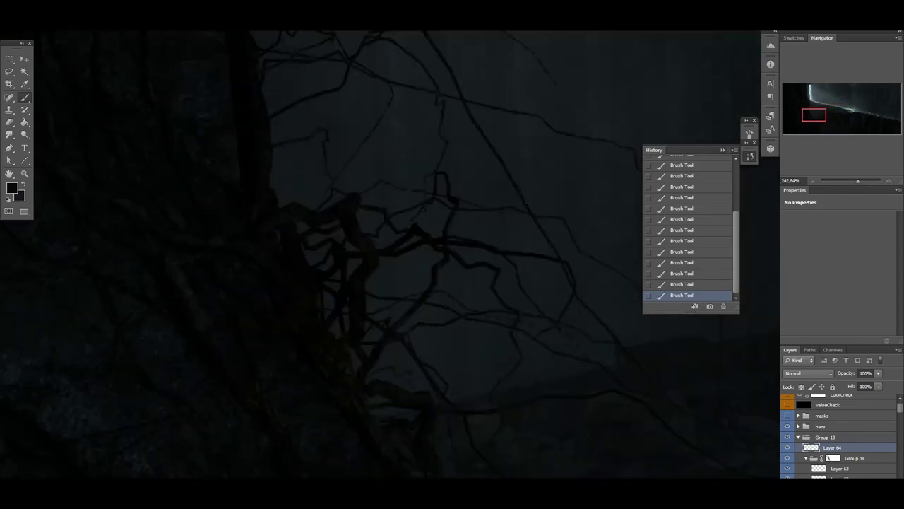
Step: Create a new layer at the top of the haze group and touch up the vine branches with brush and eraser
{"action": "key", "text": "ctrl+shift+n"}
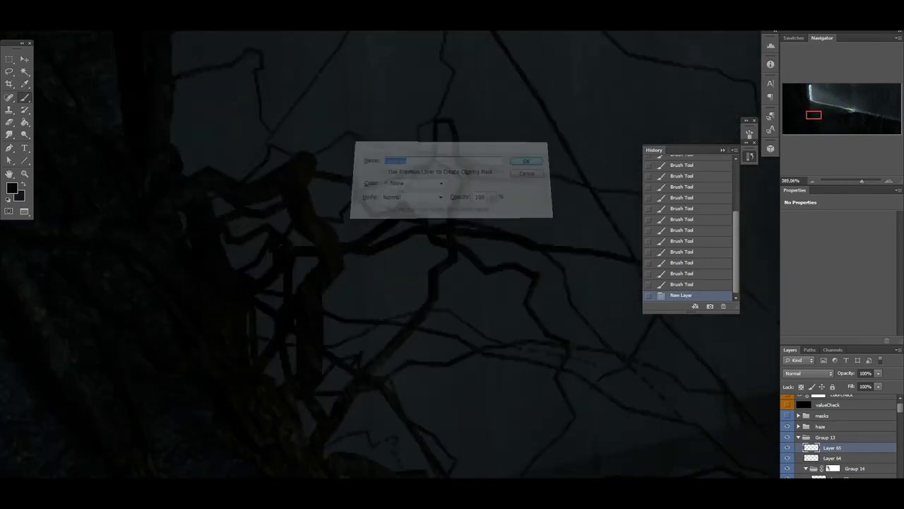
{"action": "key", "text": "Return"}
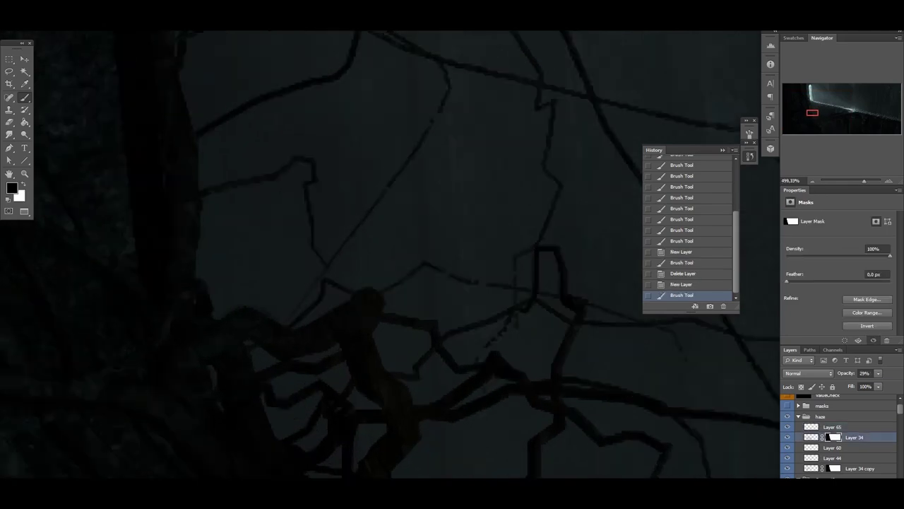
{"action": "key", "text": "e"}
{"action": "left_click", "coordinate": [278, 290]}
{"action": "key", "text": "alt+["}
{"action": "key", "text": "alt+["}
{"action": "key", "text": "alt+["}
{"action": "key", "text": "alt+["}
{"action": "key", "text": "alt+["}
{"action": "key", "text": "b"}
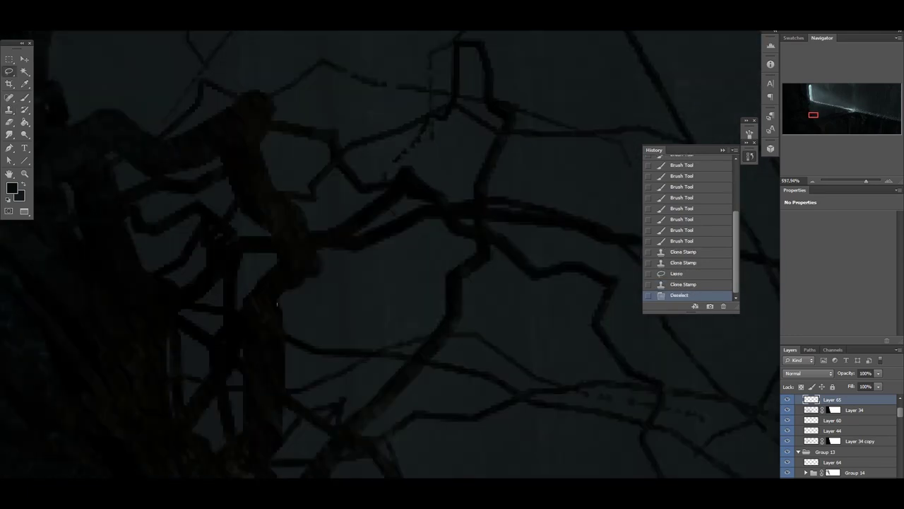
Step: Patch the light gaps between the thick vine branches on Layer 65 by cloning and painting within lassoed selections
{"action": "key", "text": "l"}
{"action": "key", "text": "s"}
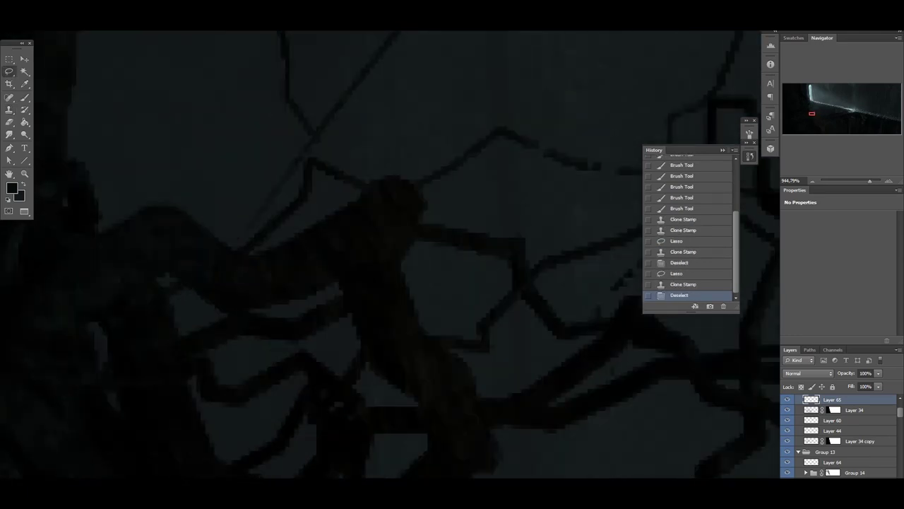
{"action": "key", "text": "l"}
{"action": "key", "text": "b"}
{"action": "left_click_drag", "start_coordinate": [198, 304], "coordinate": [247, 309]}
{"action": "key", "text": "ctrl+d"}
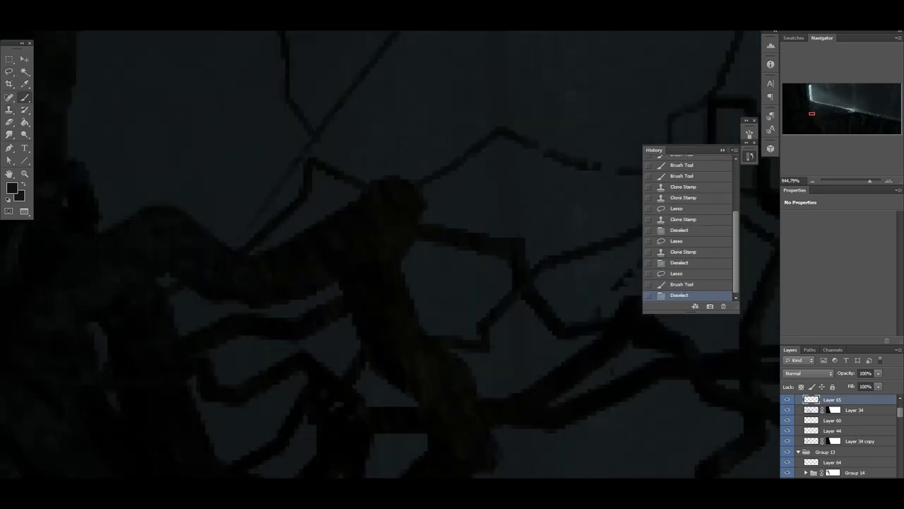
{"action": "scroll", "coordinate": [389, 254], "scroll_direction": "down", "scroll_amount": 6}
{"action": "scroll", "coordinate": [310, 396], "scroll_direction": "up", "scroll_amount": 5}
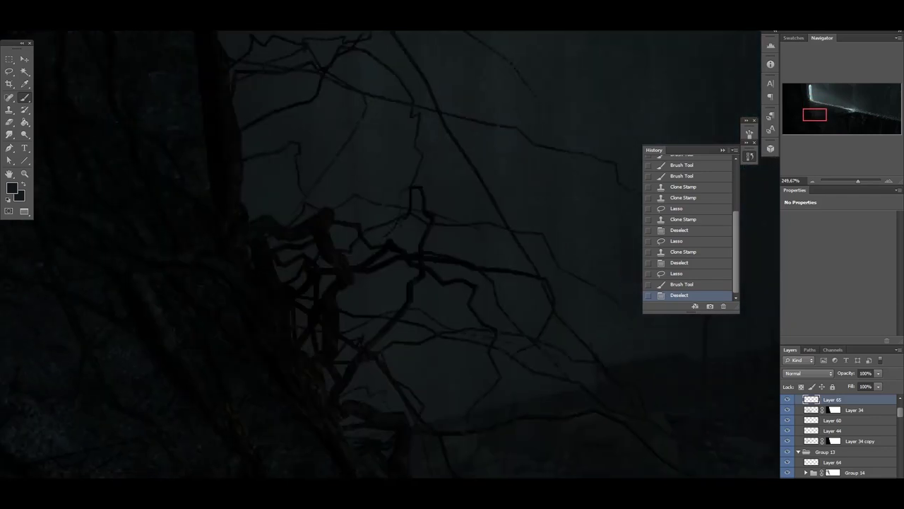
Step: Clone background over the gaps between the thick vine branches within a lassoed selection on Layer 65, erasing the excess
{"action": "mouse_move", "coordinate": [252, 249]}
{"action": "left_mouse_down"}
{"action": "mouse_move", "coordinate": [215, 238]}
{"action": "mouse_move", "coordinate": [244, 244]}
{"action": "mouse_move", "coordinate": [244, 233]}
{"action": "left_mouse_up"}
{"action": "key", "text": "s"}
{"action": "key", "text": "e"}
{"action": "key", "text": "ctrl+d"}
{"action": "key", "text": "s"}
{"action": "scroll", "coordinate": [389, 254], "scroll_direction": "down", "scroll_amount": 3}
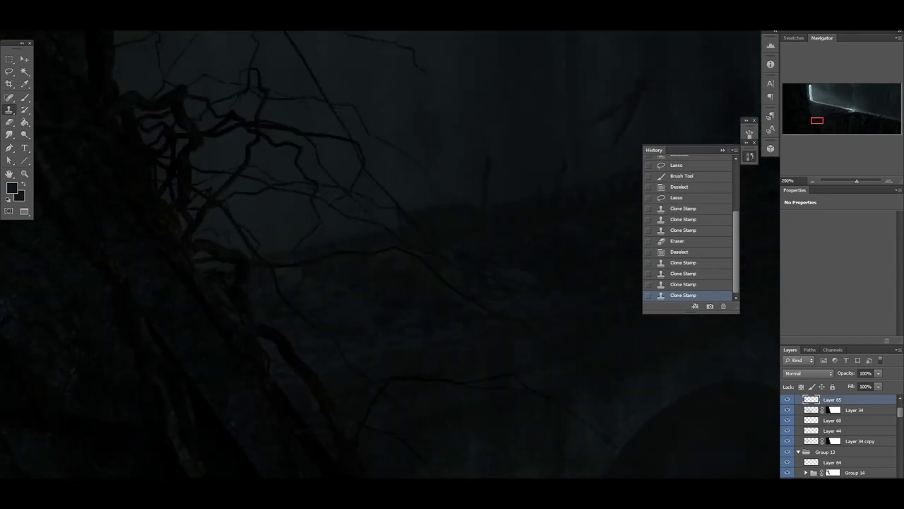
Step: Paint and refine thin dark vine branches reaching across the area below the bridge road on Layer 65
{"action": "key", "text": "b"}
{"action": "right_click", "coordinate": [179, 152]}
{"action": "key", "text": "Return"}
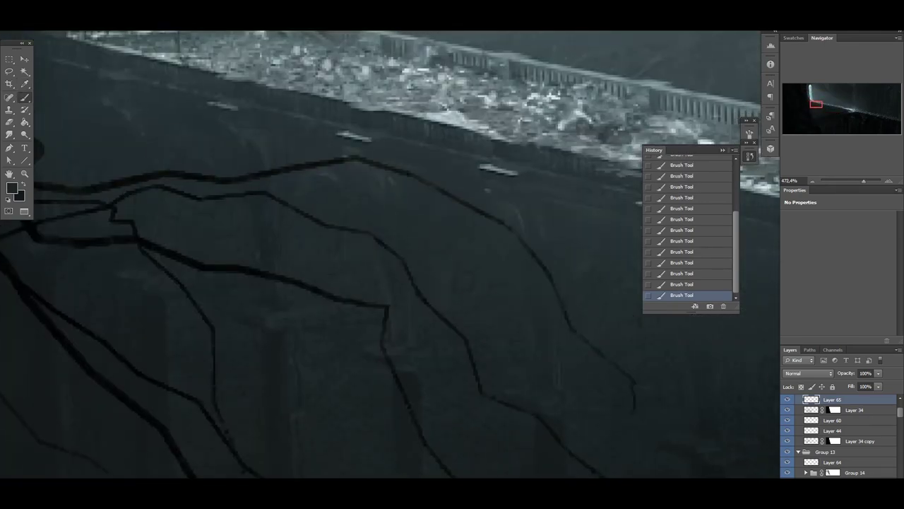
{"action": "key", "text": "alt"}
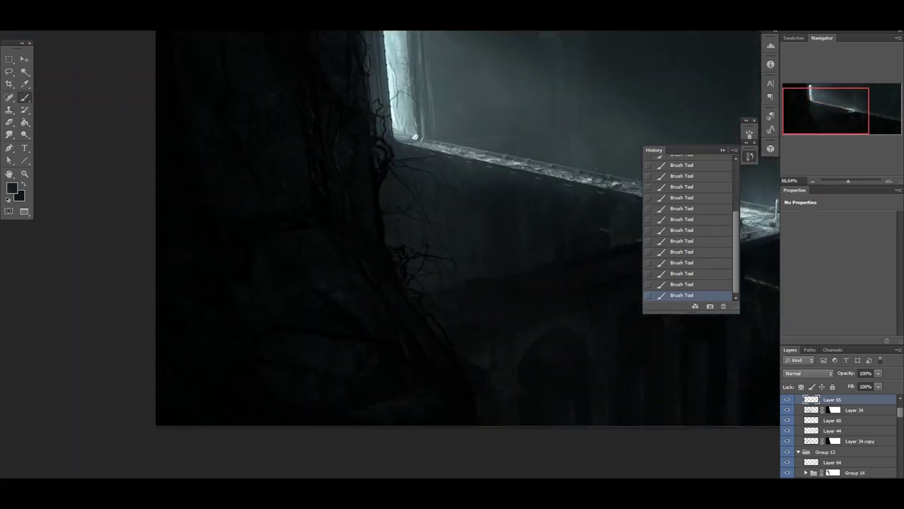
Step: Target the Curves 11 layer mask in Group 14 and ready white as the painting color for the lower rock area
{"action": "scroll", "coordinate": [840, 435], "scroll_direction": "down", "scroll_amount": 3}
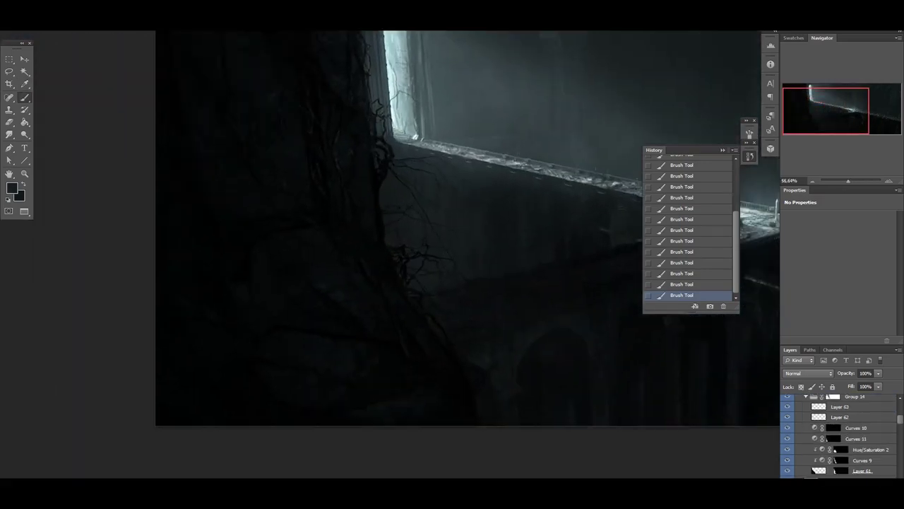
{"action": "left_click", "coordinate": [855, 438]}
{"action": "left_click", "coordinate": [835, 438]}
{"action": "scroll", "coordinate": [467, 226], "scroll_direction": "down", "scroll_amount": 2}
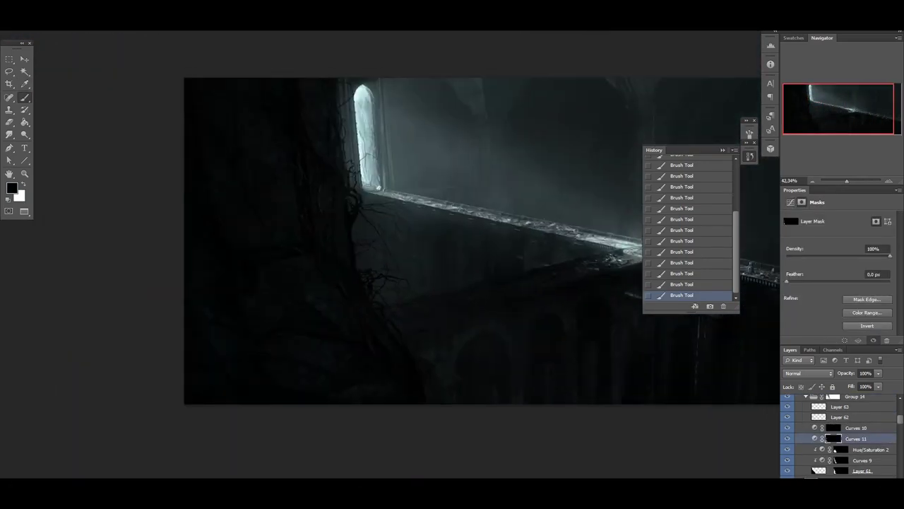
{"action": "key", "text": "x"}
{"action": "scroll", "coordinate": [396, 247], "scroll_direction": "up", "scroll_amount": 3}
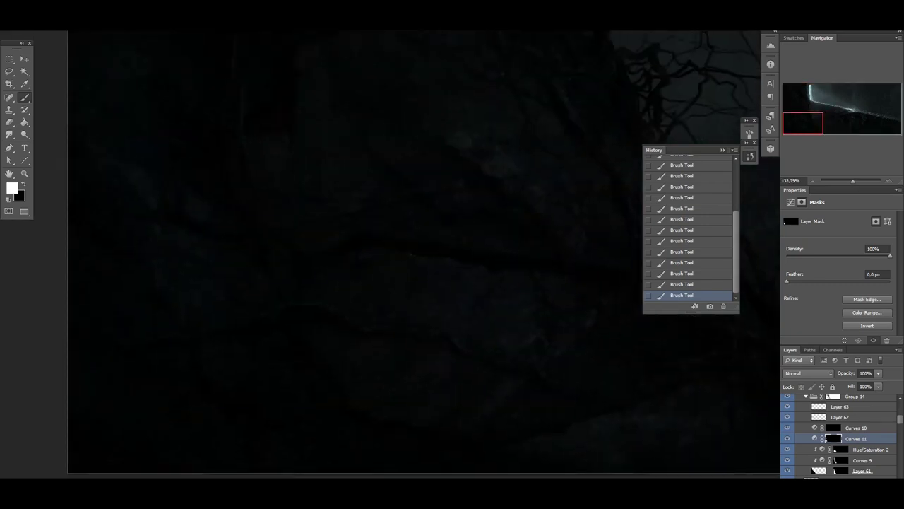
Step: Touch up the Layer 61 mask over the lower rock slabs with the brush, alternating white and black
{"action": "left_click", "coordinate": [862, 471]}
{"action": "key", "text": "x"}
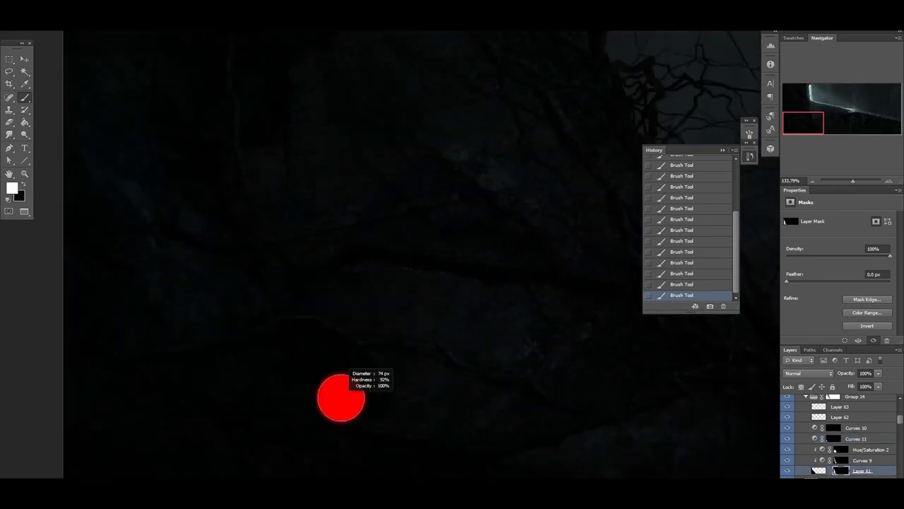
{"action": "key", "text": "x"}
{"action": "key", "text": "x"}
{"action": "key", "text": "x"}
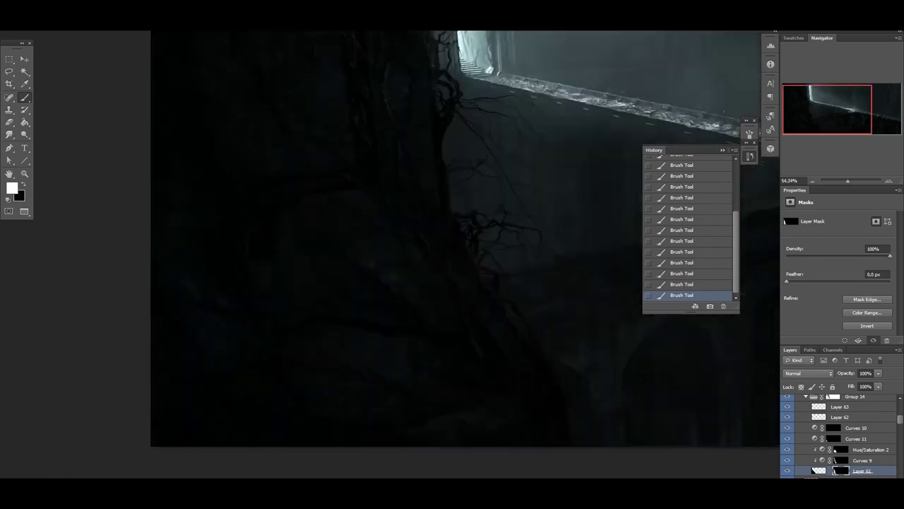
{"action": "scroll", "coordinate": [424, 255], "scroll_direction": "up", "scroll_amount": 2}
{"action": "scroll", "coordinate": [389, 254], "scroll_direction": "up", "scroll_amount": 2}
{"action": "mouse_move", "coordinate": [326, 317]}
{"action": "left_mouse_down"}
{"action": "mouse_move", "coordinate": [382, 294]}
{"action": "mouse_move", "coordinate": [390, 304]}
{"action": "left_mouse_up"}
Step: Retouch the rock cracks, trunk and roots on Layer 63 with dark brush strokes and cloned texture
{"action": "left_click", "coordinate": [840, 406]}
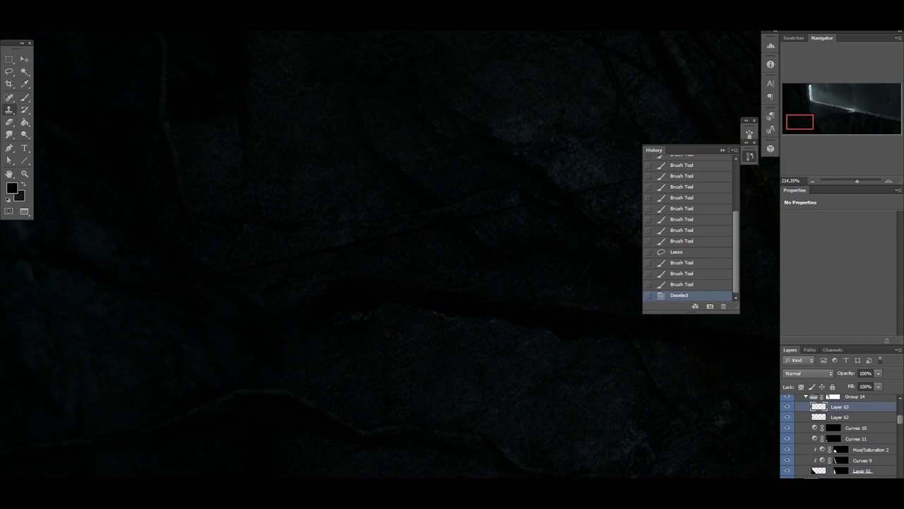
{"action": "key", "text": "b"}
{"action": "scroll", "coordinate": [390, 254], "scroll_direction": "up", "scroll_amount": 5}
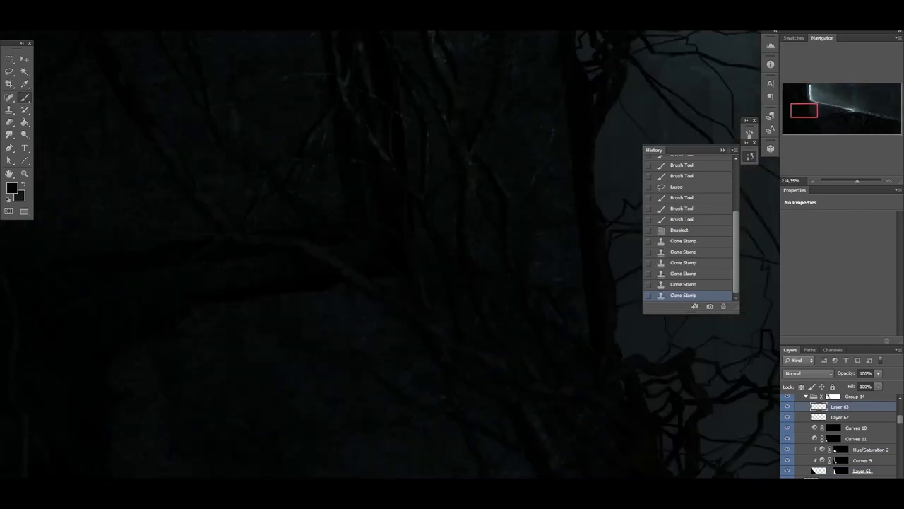
{"action": "scroll", "coordinate": [390, 255], "scroll_direction": "up", "scroll_amount": 4}
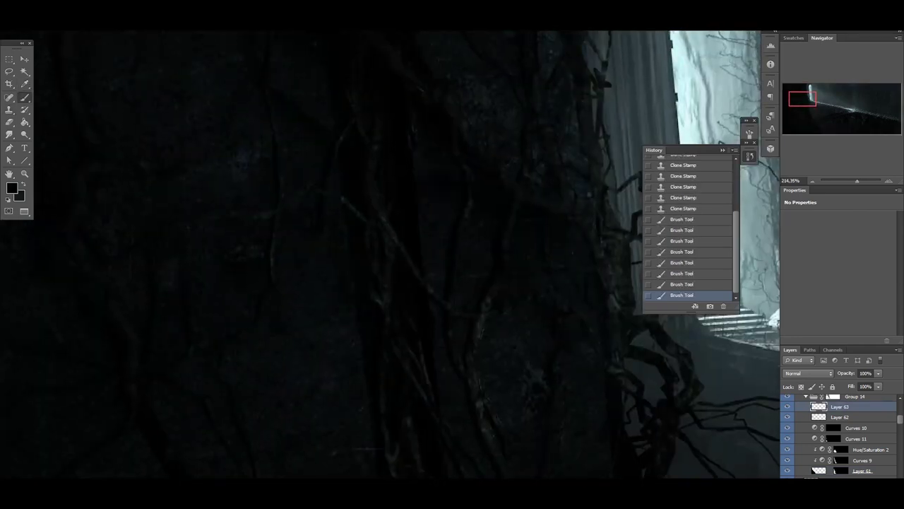
{"action": "scroll", "coordinate": [390, 254], "scroll_direction": "up", "scroll_amount": 4}
{"action": "scroll", "coordinate": [390, 254], "scroll_direction": "down", "scroll_amount": 3}
{"action": "scroll", "coordinate": [390, 254], "scroll_direction": "left", "scroll_amount": 3}
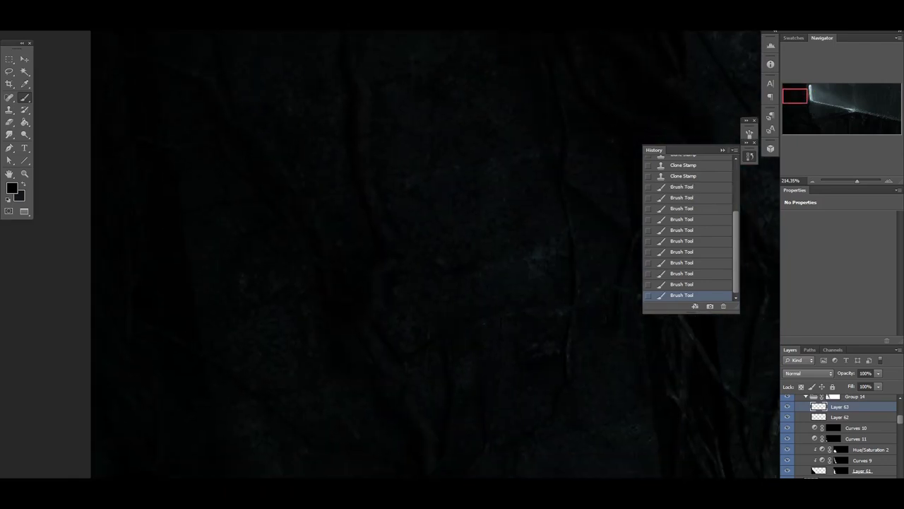
{"action": "scroll", "coordinate": [390, 254], "scroll_direction": "left", "scroll_amount": 1}
{"action": "scroll", "coordinate": [390, 255], "scroll_direction": "right", "scroll_amount": 3}
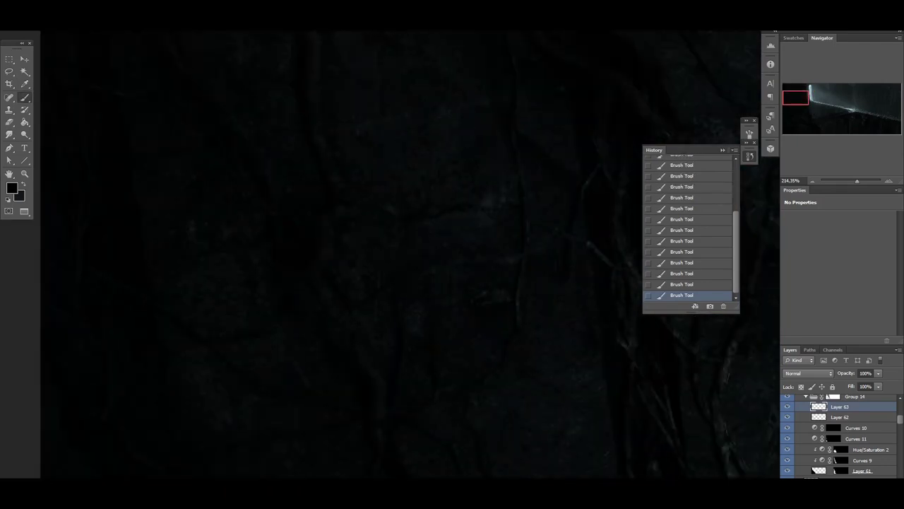
{"action": "scroll", "coordinate": [390, 254], "scroll_direction": "down", "scroll_amount": 2}
Step: Add a new layer above Layer 63, try cloning rock texture into a lassoed patch below the branch, and clear it
{"action": "key", "text": "l"}
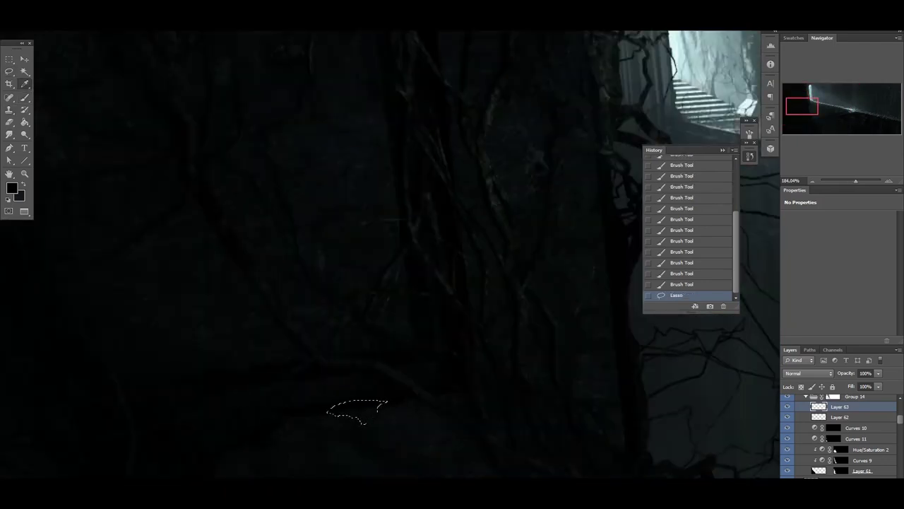
{"action": "key", "text": "ctrl+shift+alt+n"}
{"action": "key", "text": "s"}
{"action": "left_click_drag", "start_coordinate": [339, 408], "coordinate": [375, 410]}
{"action": "scroll", "coordinate": [390, 254], "scroll_direction": "up", "scroll_amount": 3}
{"action": "key", "text": "ctrl+alt+z"}
{"action": "key", "text": "ctrl+alt+z"}
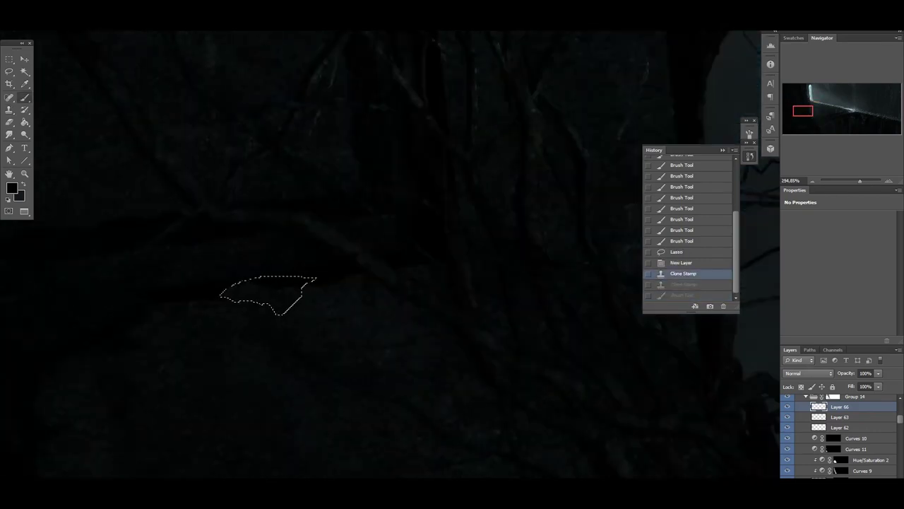
{"action": "key", "text": "ctrl+d"}
{"action": "key", "text": "ctrl+a"}
{"action": "key", "text": "Delete"}
{"action": "key", "text": "ctrl+d"}
Step: Adjust a small lassoed rock patch with a Curves layer, move Layer 66 above it, and paint around the patch
{"action": "key", "text": "l"}
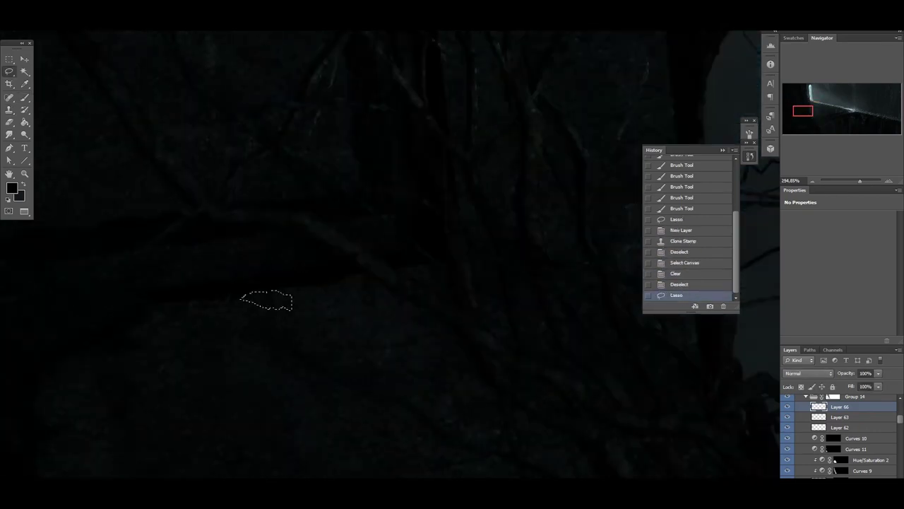
{"action": "left_click_drag", "start_coordinate": [847, 297], "coordinate": [828, 243]}
{"action": "left_click_drag", "start_coordinate": [840, 417], "coordinate": [840, 404]}
{"action": "key", "text": "b"}
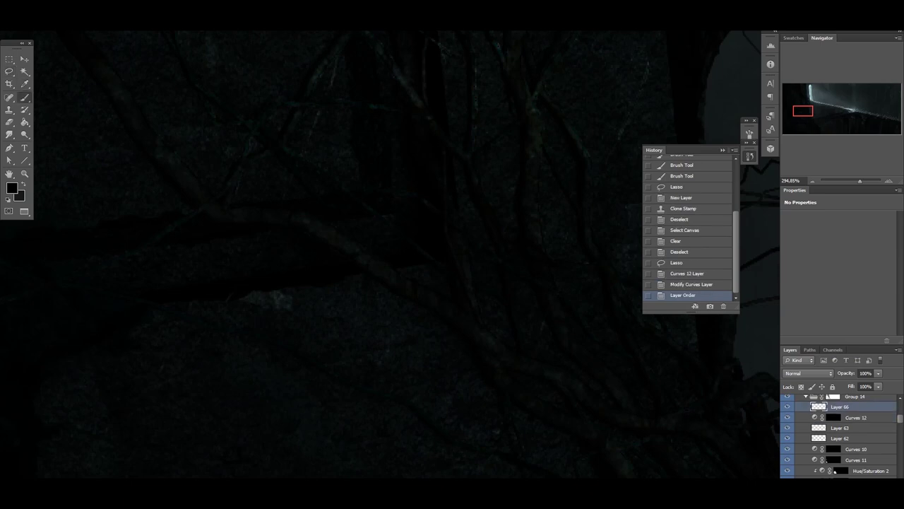
{"action": "mouse_move", "coordinate": [280, 296]}
{"action": "left_mouse_down"}
{"action": "mouse_move", "coordinate": [304, 293]}
{"action": "mouse_move", "coordinate": [319, 303]}
{"action": "mouse_move", "coordinate": [298, 302]}
{"action": "left_mouse_up"}
Step: Clone rock texture onto a new layer above Layer 66, delete a lassoed piece, and adjust the layer's tones with Curves
{"action": "key", "text": "ctrl+shift+alt+n"}
{"action": "key", "text": "s"}
{"action": "left_click", "coordinate": [319, 303], "text": "alt"}
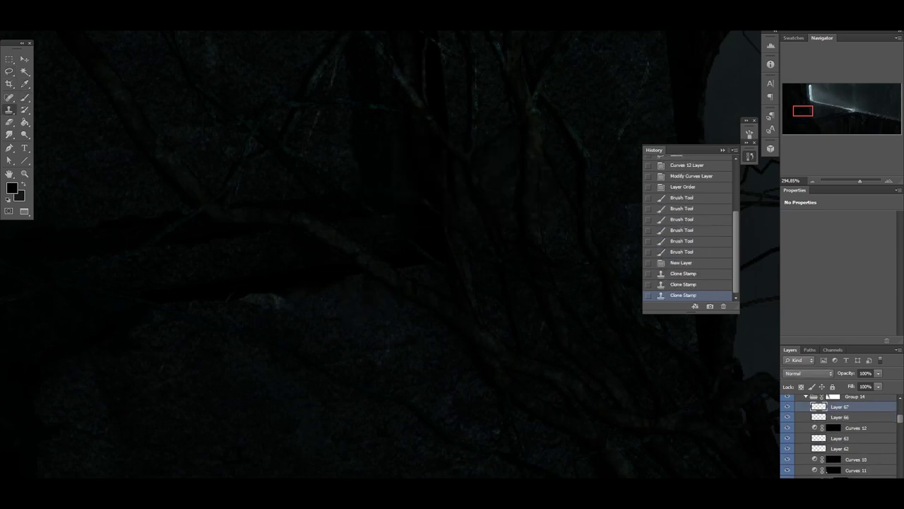
{"action": "key", "text": "ctrl+d"}
{"action": "key", "text": "ctrl+m"}
{"action": "key", "text": "Return"}
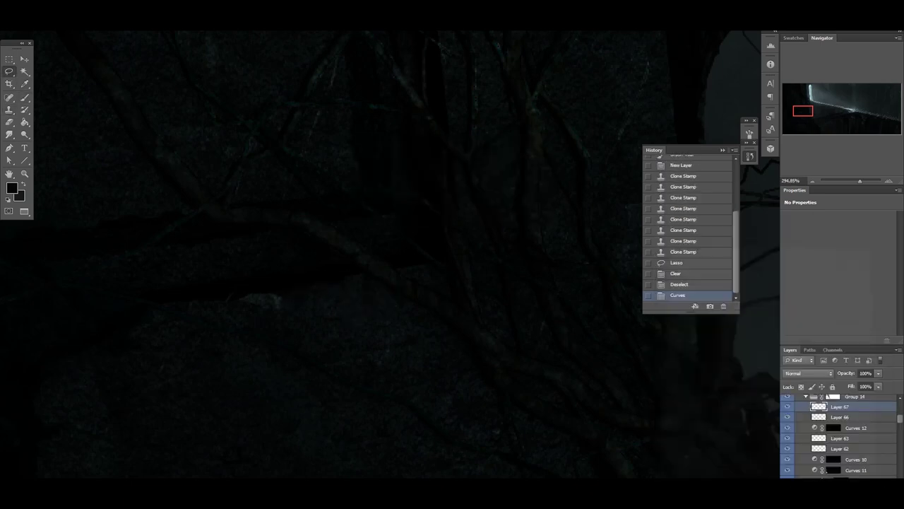
Step: Rework the Curves 12 patch below the branch and paint over its surroundings on Layer 67
{"action": "left_click", "coordinate": [856, 428]}
{"action": "left_click_drag", "start_coordinate": [242, 296], "coordinate": [318, 286]}
{"action": "key", "text": "ctrl+d"}
{"action": "left_click", "coordinate": [840, 406]}
{"action": "scroll", "coordinate": [297, 276], "scroll_direction": "up", "scroll_amount": 2}
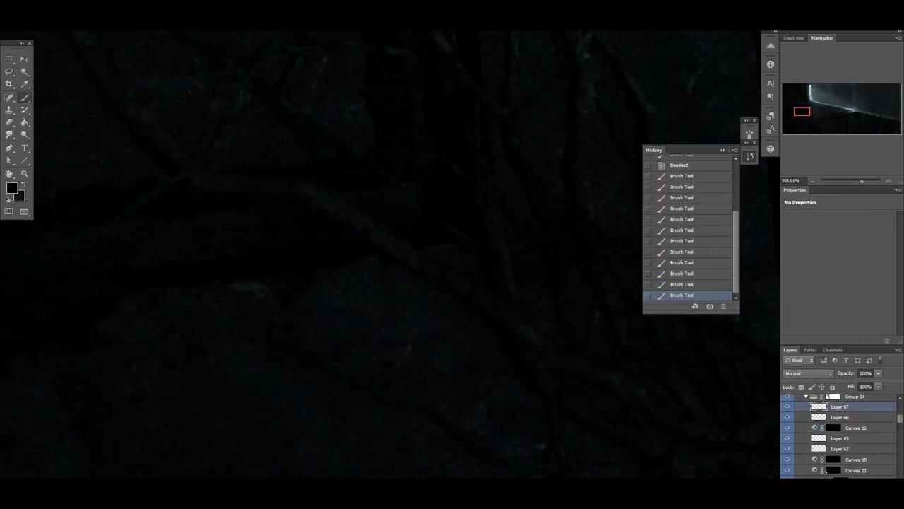
Step: Blend the light rock edge below the branch on Layer 67 with cloned texture and brush strokes
{"action": "key", "text": "s"}
{"action": "left_click", "coordinate": [296, 290], "text": "alt"}
{"action": "scroll", "coordinate": [296, 290], "scroll_direction": "up", "scroll_amount": 1}
{"action": "left_click_drag", "start_coordinate": [282, 286], "coordinate": [318, 300]}
{"action": "key", "text": "b"}
{"action": "scroll", "coordinate": [322, 269], "scroll_direction": "down", "scroll_amount": 1}
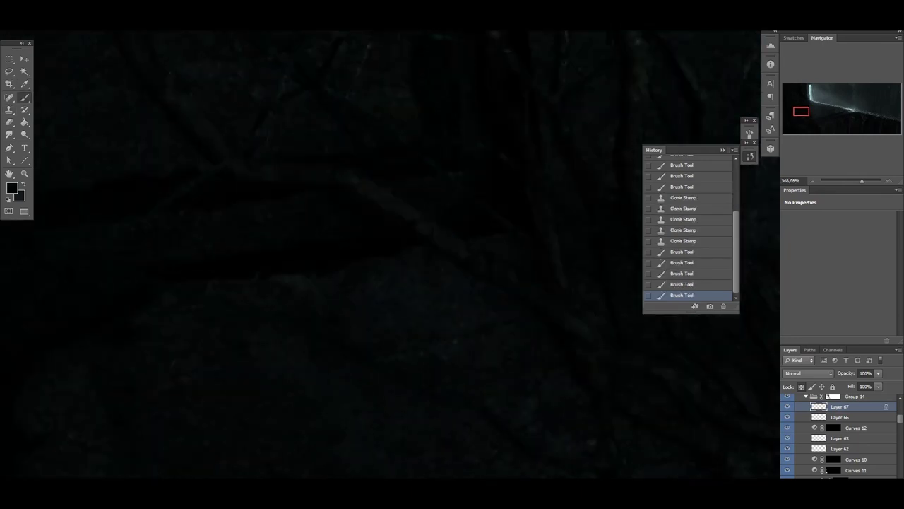
Step: Create a new layer above Layer 67 and paint dark strokes over the trunk and its vines
{"action": "scroll", "coordinate": [452, 255], "scroll_direction": "down", "scroll_amount": 3}
{"action": "key", "text": "ctrl+shift+alt+n"}
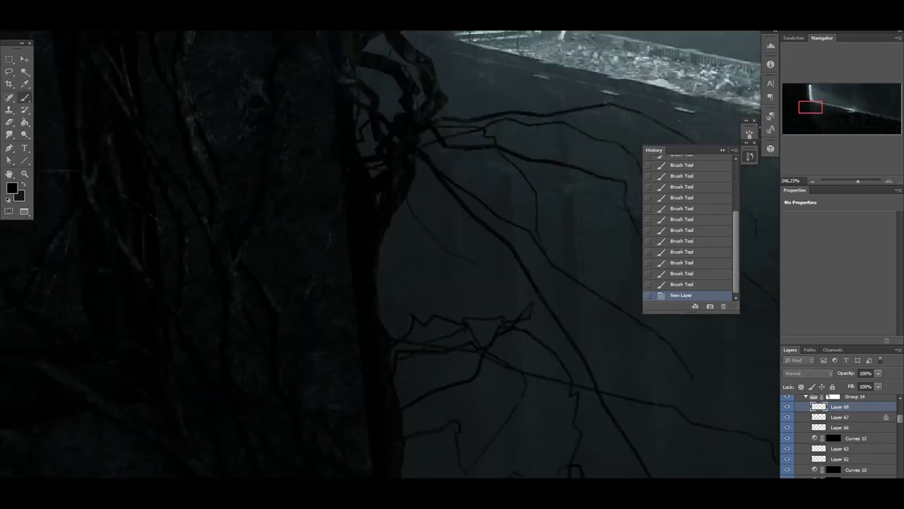
{"action": "left_click_drag", "start_coordinate": [495, 353], "coordinate": [438, 226]}
{"action": "left_click_drag", "start_coordinate": [424, 177], "coordinate": [424, 339]}
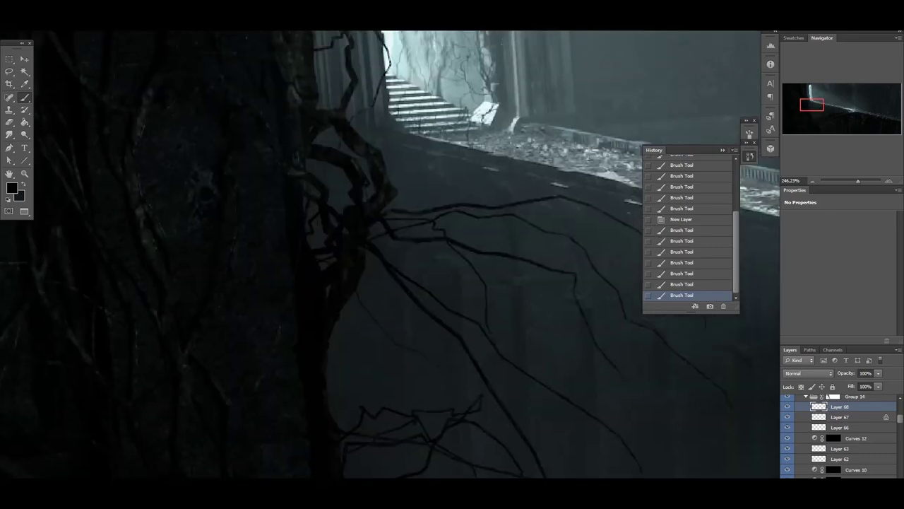
{"action": "left_click_drag", "start_coordinate": [438, 177], "coordinate": [445, 361]}
{"action": "scroll", "coordinate": [452, 254], "scroll_direction": "down", "scroll_amount": 2}
{"action": "left_click_drag", "start_coordinate": [283, 212], "coordinate": [367, 283]}
{"action": "key", "text": "ctrl+0"}
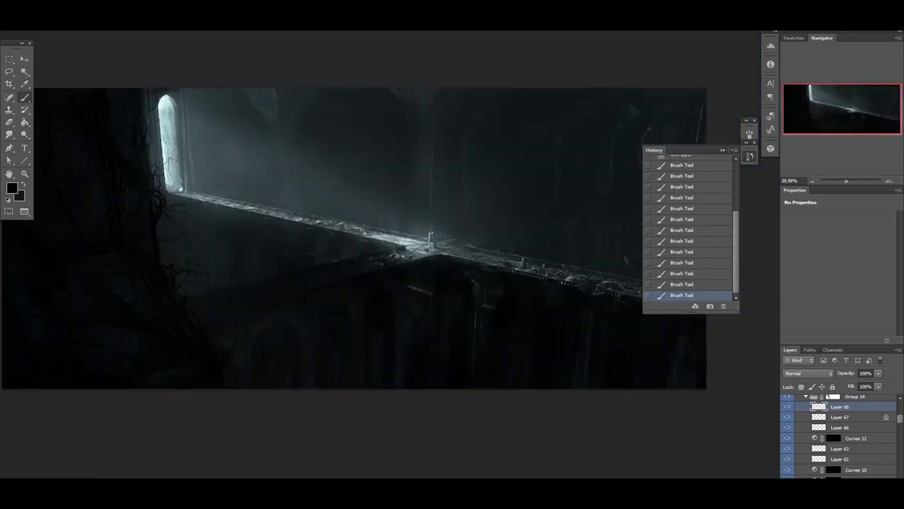
Step: Review the layers inside Group 13 against the full image, checking what individual layers contribute
{"action": "scroll", "coordinate": [841, 436], "scroll_direction": "up", "scroll_amount": 3}
{"action": "left_click_drag", "start_coordinate": [840, 346], "coordinate": [841, 295]}
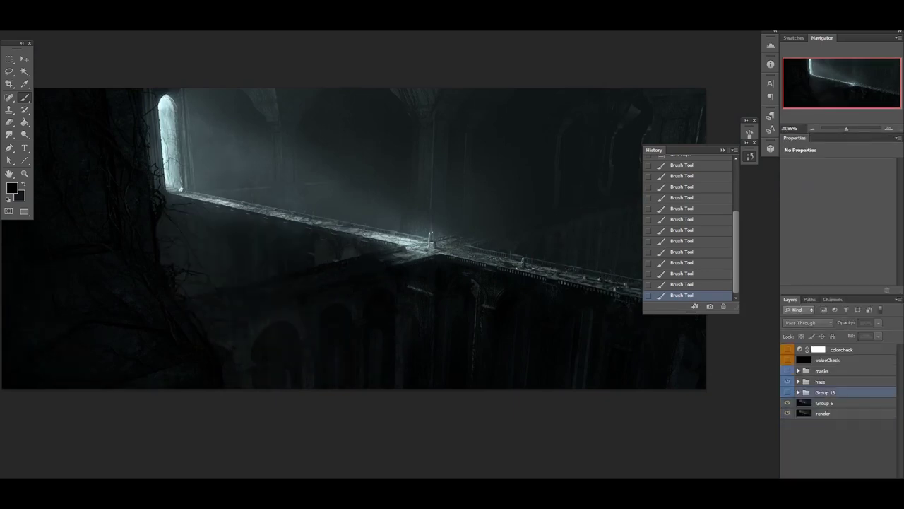
{"action": "scroll", "coordinate": [841, 417], "scroll_direction": "down", "scroll_amount": 5}
{"action": "scroll", "coordinate": [840, 410], "scroll_direction": "down", "scroll_amount": 2}
{"action": "scroll", "coordinate": [840, 410], "scroll_direction": "down", "scroll_amount": 4}
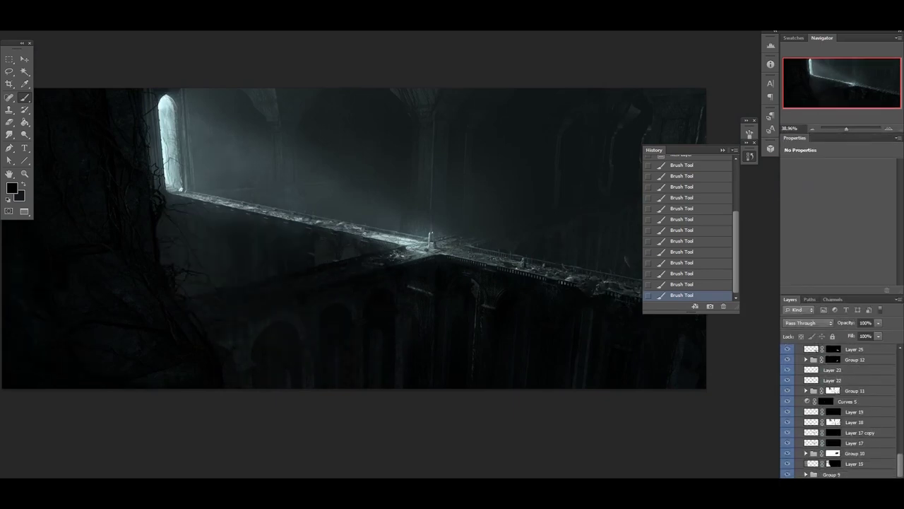
{"action": "scroll", "coordinate": [840, 410], "scroll_direction": "up", "scroll_amount": 5}
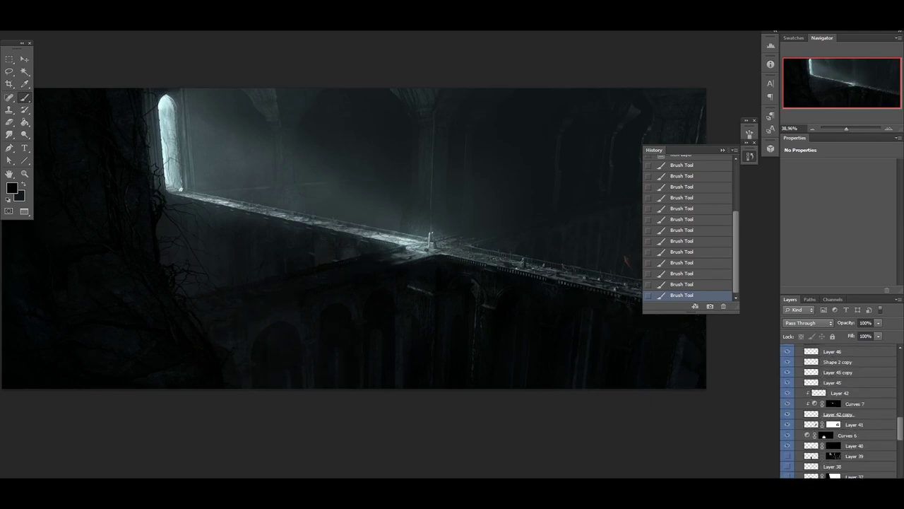
{"action": "scroll", "coordinate": [840, 409], "scroll_direction": "down", "scroll_amount": 4}
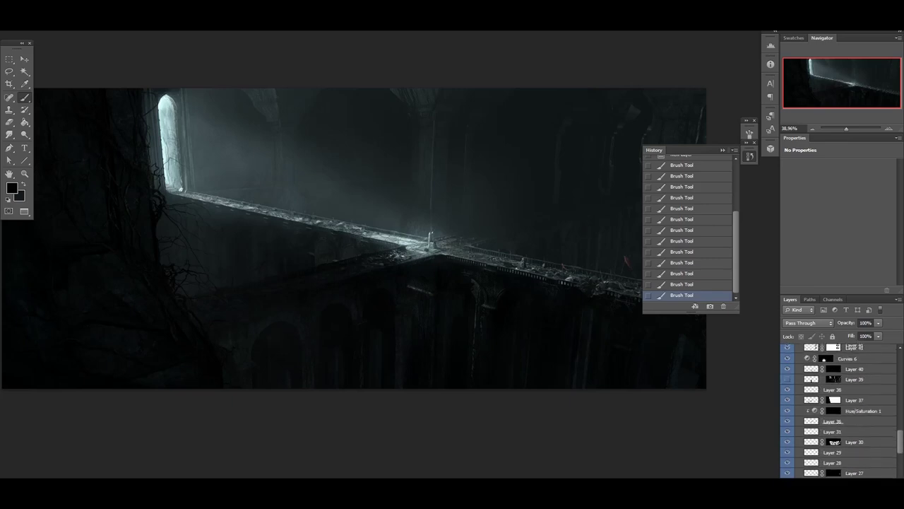
{"action": "scroll", "coordinate": [841, 410], "scroll_direction": "up", "scroll_amount": 1}
{"action": "left_click", "coordinate": [841, 410]}
{"action": "left_click", "coordinate": [787, 411]}
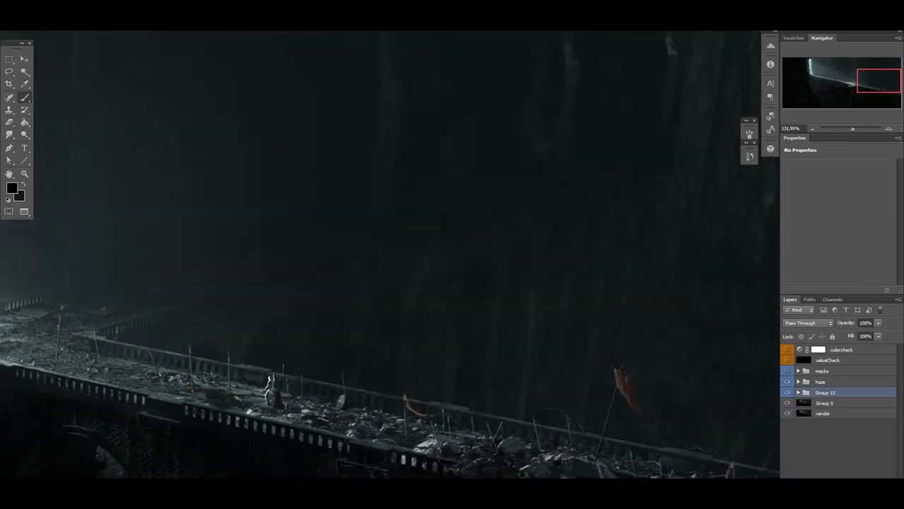
Step: Place a tan wall texture atop Group 13 as an Overlay layer over the back wall and hide it with a black mask
{"action": "left_click", "coordinate": [799, 392]}
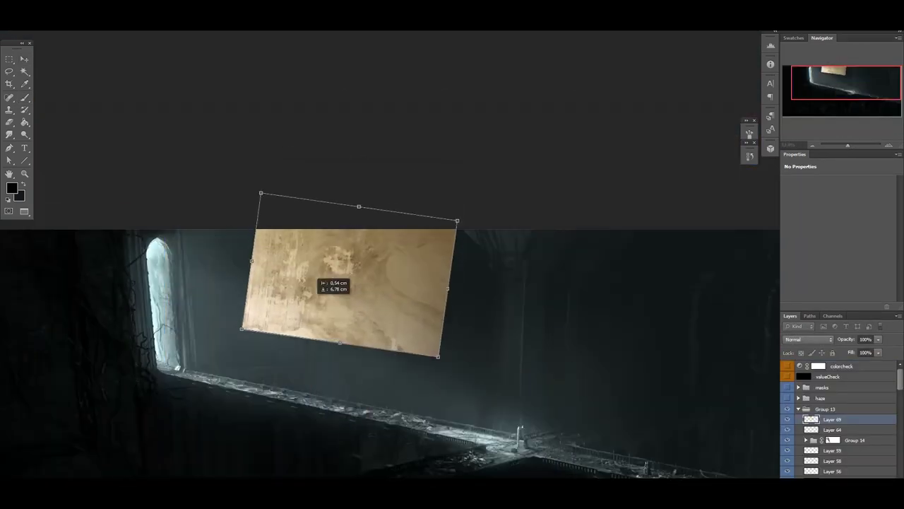
{"action": "key", "text": "ctrl+i"}
{"action": "key", "text": "b"}
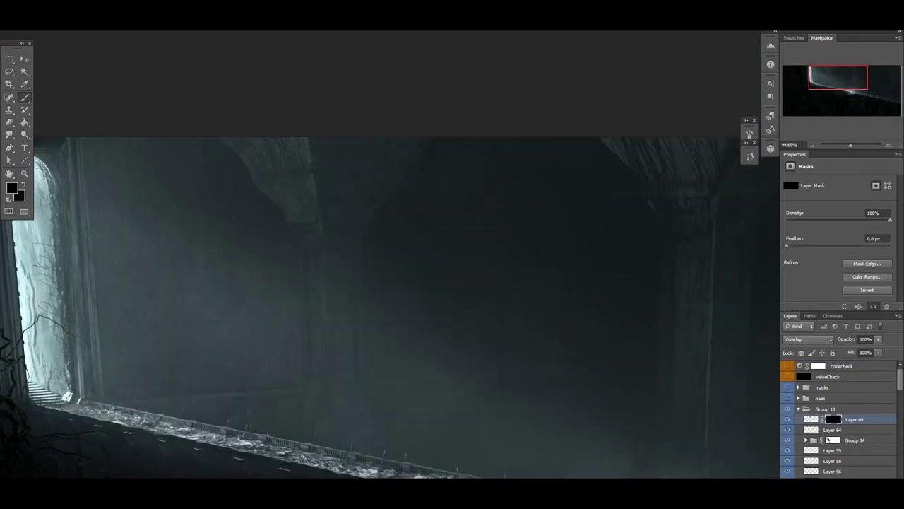
Step: Paint on the Layer 69 mask to bring the wall texture onto the arches and pillars of the back wall
{"action": "key", "text": "b"}
{"action": "key", "text": "x"}
{"action": "scroll", "coordinate": [406, 205], "scroll_direction": "down", "scroll_amount": 5}
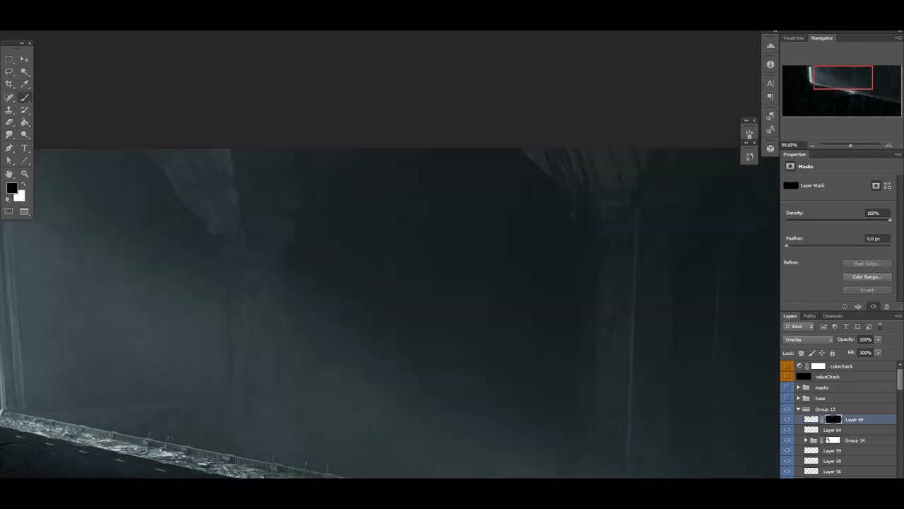
{"action": "scroll", "coordinate": [276, 256], "scroll_direction": "up", "scroll_amount": 5}
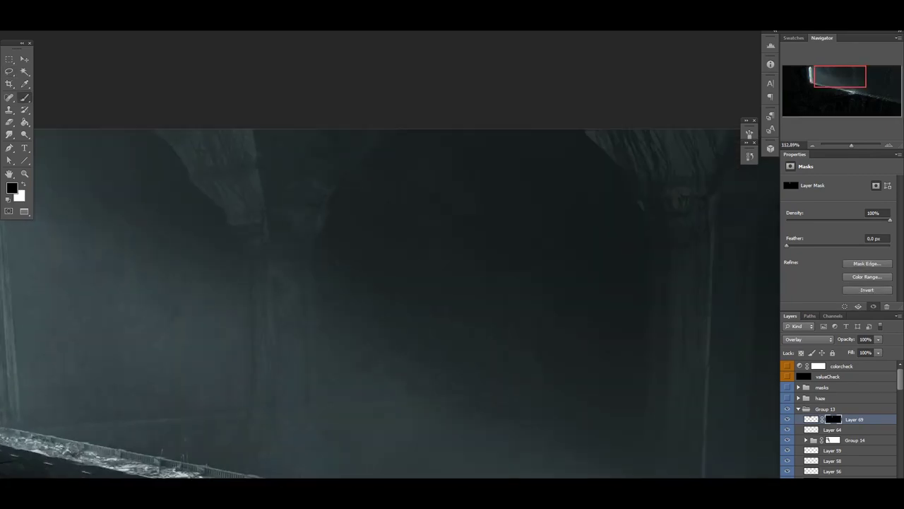
{"action": "key", "text": "ctrl+m"}
{"action": "key", "text": "Escape"}
Step: Open the masks group and use Color Range on its layer to isolate an area for the Layer 69 texture
{"action": "left_click", "coordinate": [798, 387]}
{"action": "left_click", "coordinate": [831, 416]}
{"action": "key", "text": "alt+s"}
{"action": "key", "text": "c"}
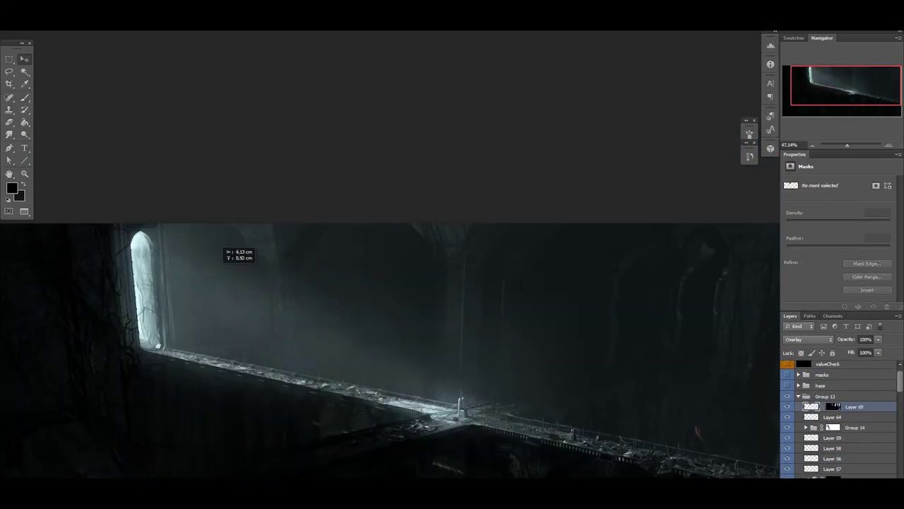
Step: Lift the blacks of the Layer 69 wall texture with Curves, setting the curve's input 0 to output 9
{"action": "key", "text": "ctrl+m"}
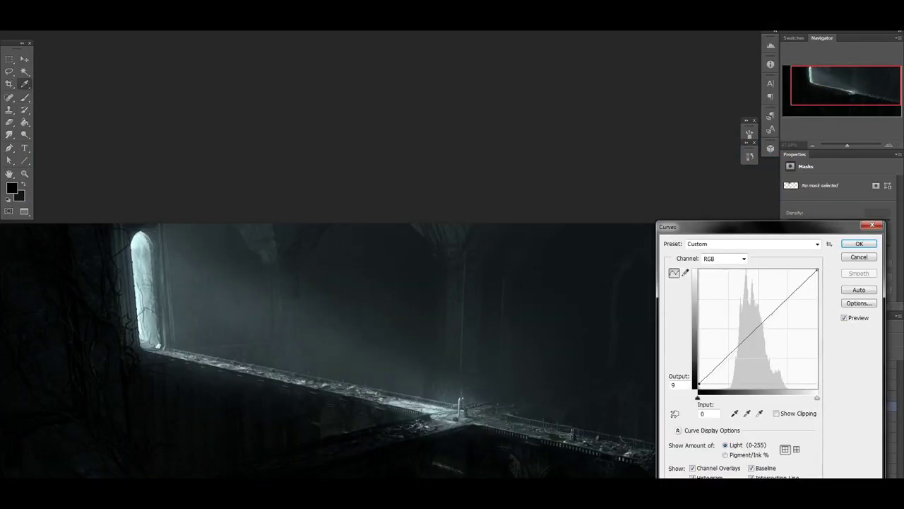
{"action": "key", "text": "Return"}
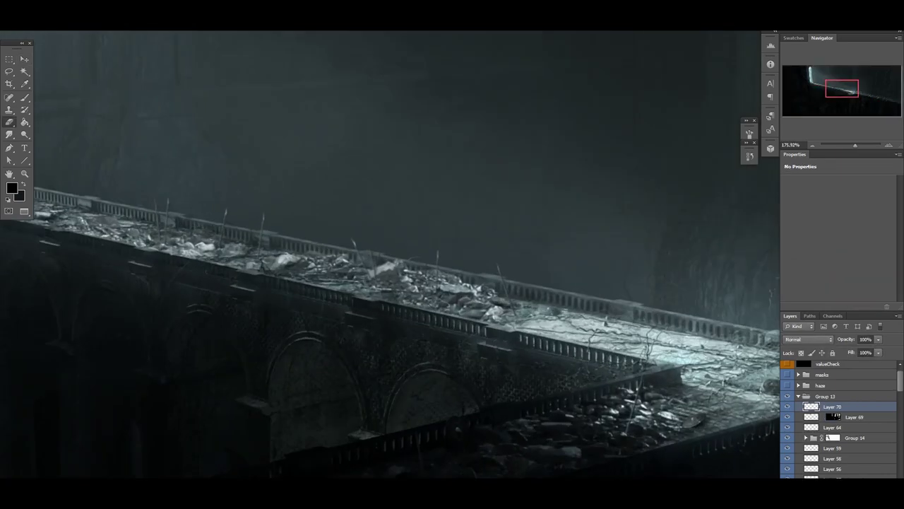
Step: Draw a thin, slightly leaning dark pole rising from the bridge rubble on Layer 70 and adjust its tone with Curves
{"action": "left_click_drag", "start_coordinate": [283, 159], "coordinate": [292, 254]}
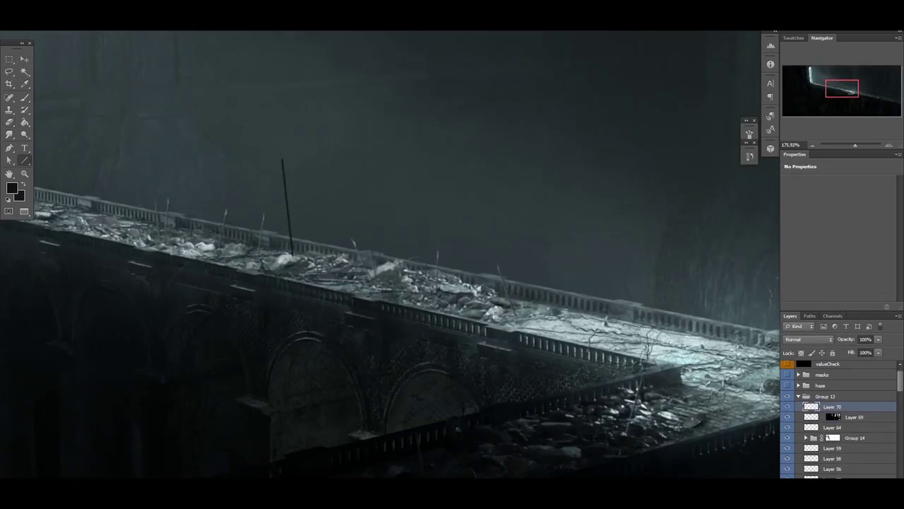
{"action": "key", "text": "ctrl+m"}
{"action": "key", "text": "Return"}
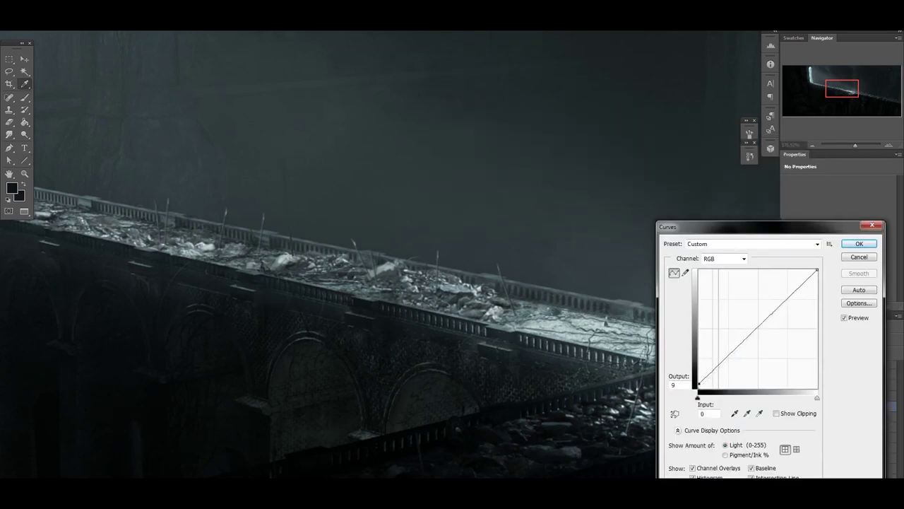
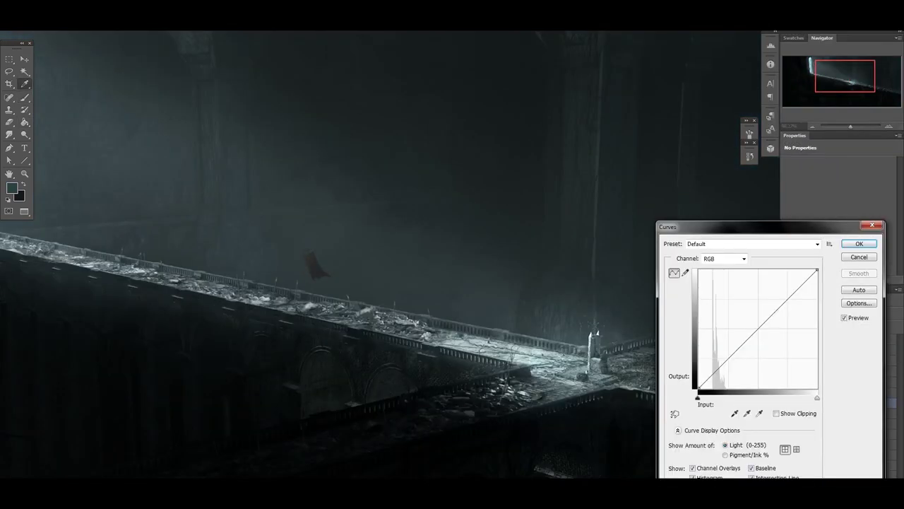
Step: Blend the torn banner's colour into the haze and cut its lower edge into ragged, windblown strips
{"action": "left_click_drag", "start_coordinate": [767, 320], "coordinate": [767, 324]}
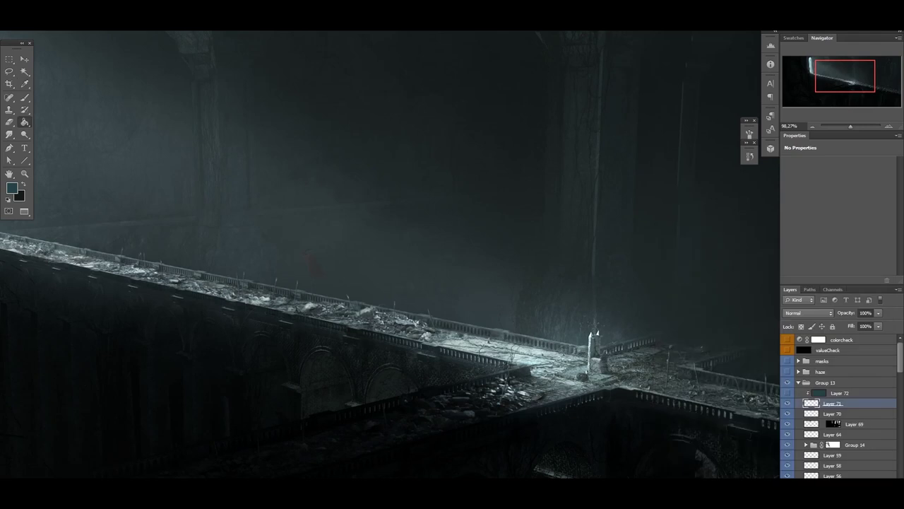
{"action": "key", "text": "ctrl+u"}
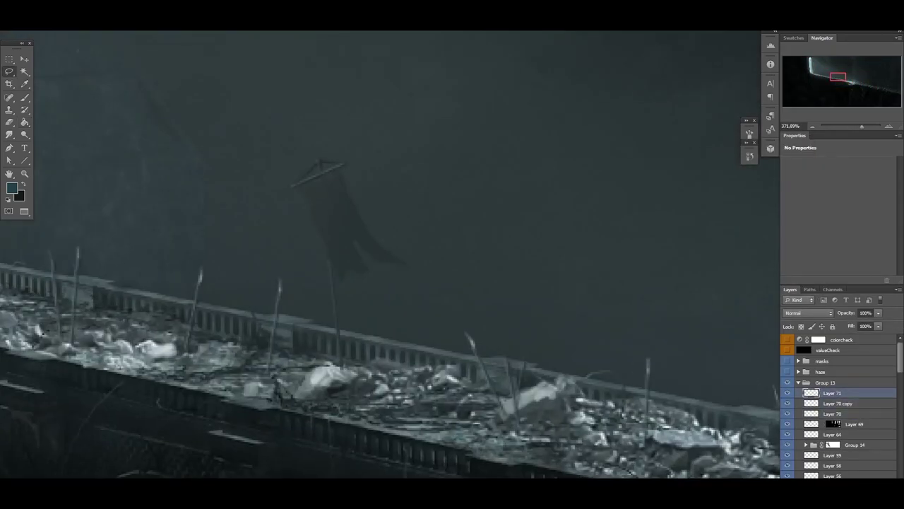
{"action": "scroll", "coordinate": [322, 186], "scroll_direction": "up", "scroll_amount": 5}
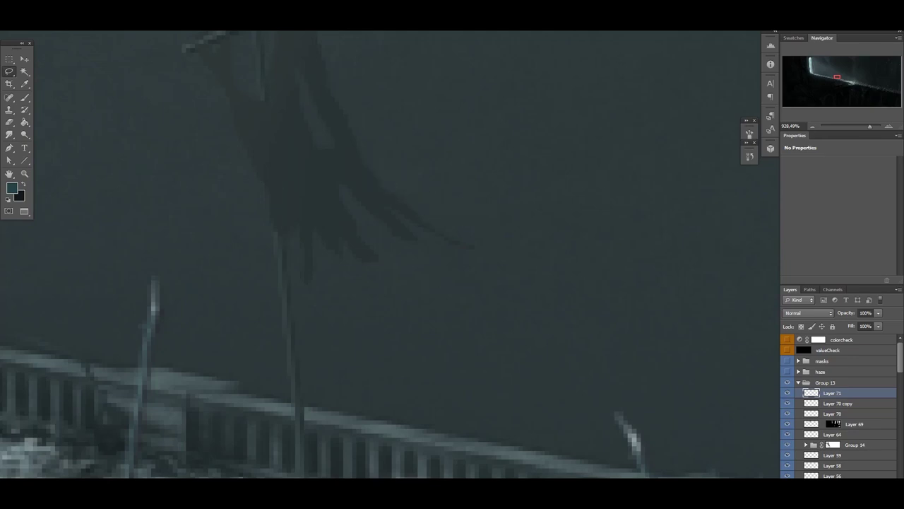
{"action": "scroll", "coordinate": [111, 258], "scroll_direction": "up", "scroll_amount": 3}
{"action": "key", "text": "ctrl+d"}
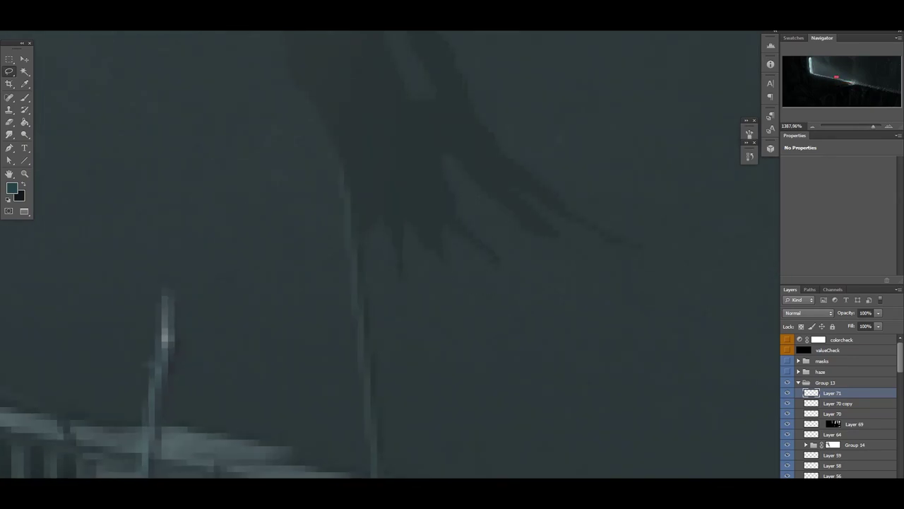
{"action": "scroll", "coordinate": [390, 254], "scroll_direction": "down", "scroll_amount": 10}
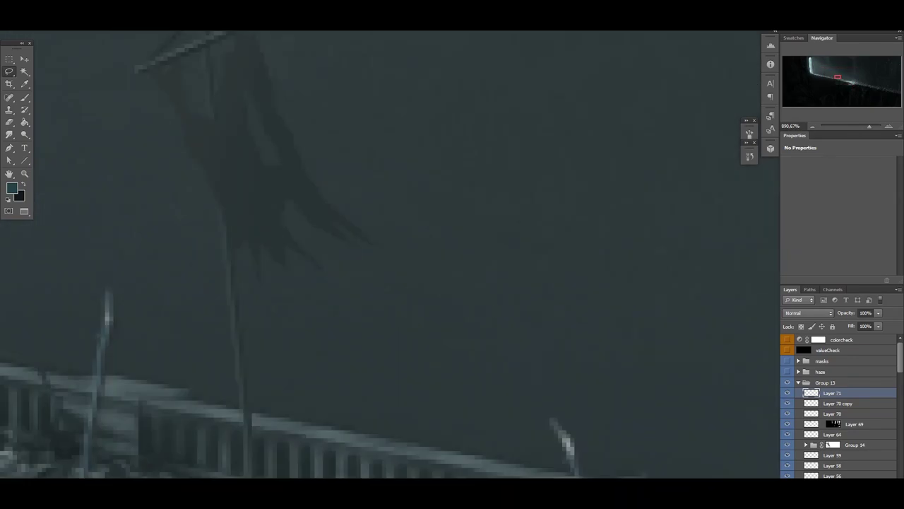
{"action": "scroll", "coordinate": [304, 240], "scroll_direction": "up", "scroll_amount": 5}
{"action": "scroll", "coordinate": [390, 254], "scroll_direction": "down", "scroll_amount": 4}
{"action": "scroll", "coordinate": [773, 367], "scroll_direction": "up", "scroll_amount": 5}
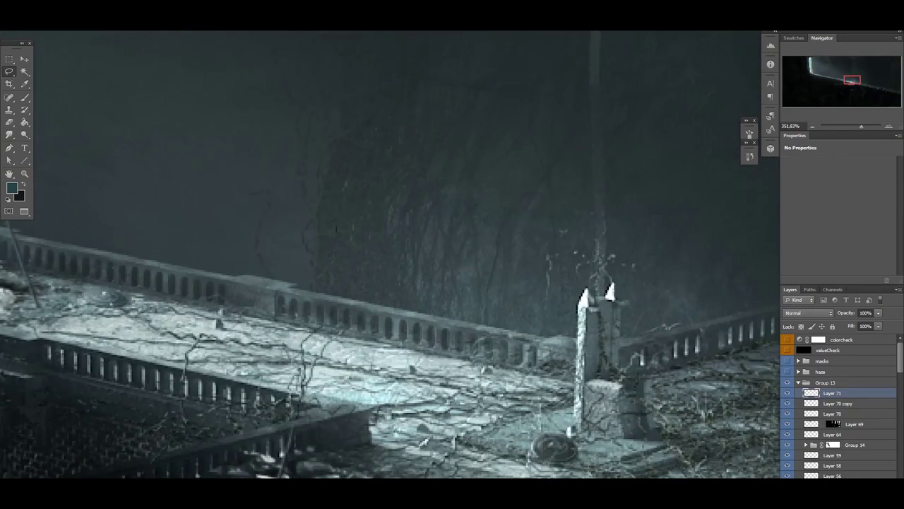
Step: On a new layer, paint thin dark vines curling over the bridge's far balustrade near the broken pillar
{"action": "key", "text": "ctrl+shift+alt+n"}
{"action": "key", "text": "b"}
{"action": "right_click", "coordinate": [325, 283]}
{"action": "key", "text": "Return"}
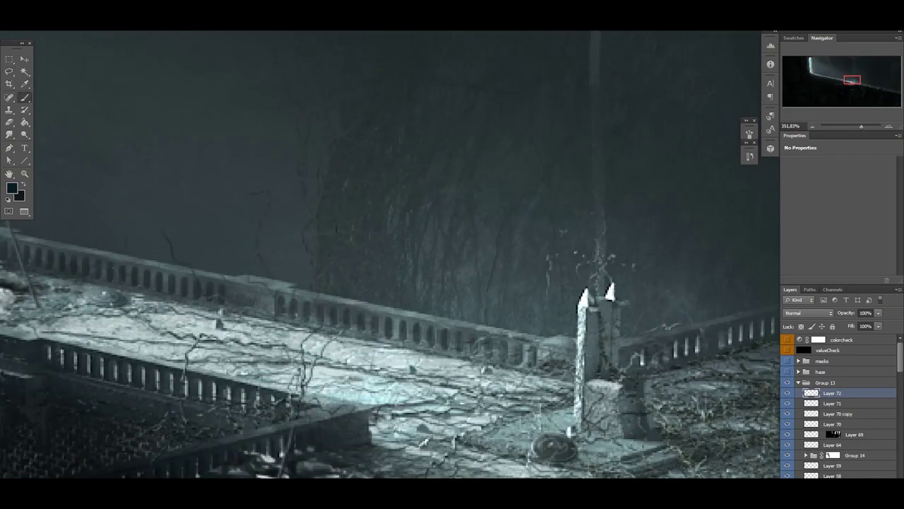
{"action": "left_click_drag", "start_coordinate": [424, 282], "coordinate": [597, 354]}
{"action": "scroll", "coordinate": [390, 255], "scroll_direction": "down", "scroll_amount": 3}
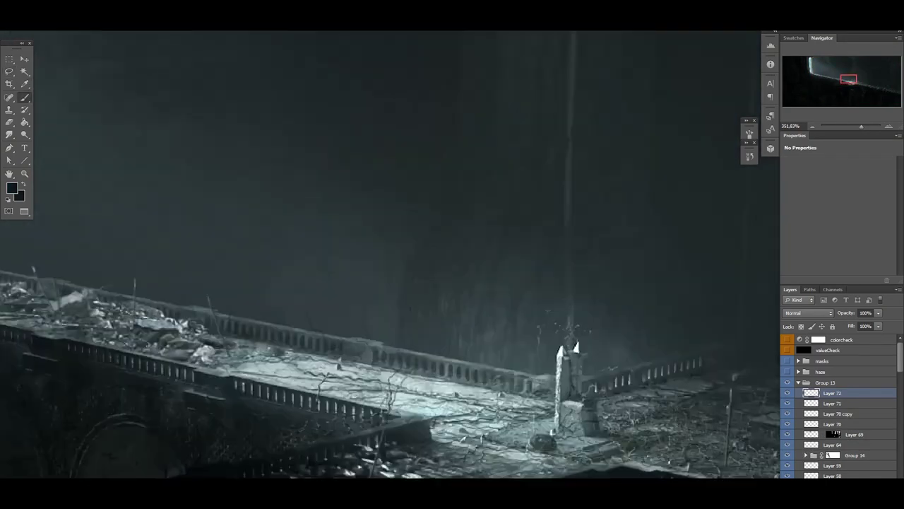
{"action": "scroll", "coordinate": [390, 255], "scroll_direction": "up", "scroll_amount": 2}
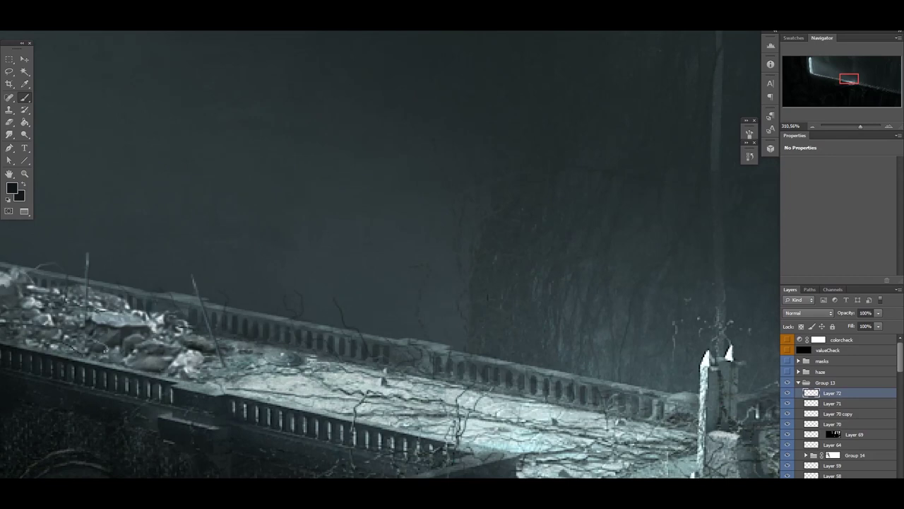
{"action": "scroll", "coordinate": [390, 255], "scroll_direction": "down", "scroll_amount": 3}
{"action": "scroll", "coordinate": [390, 255], "scroll_direction": "up", "scroll_amount": 3}
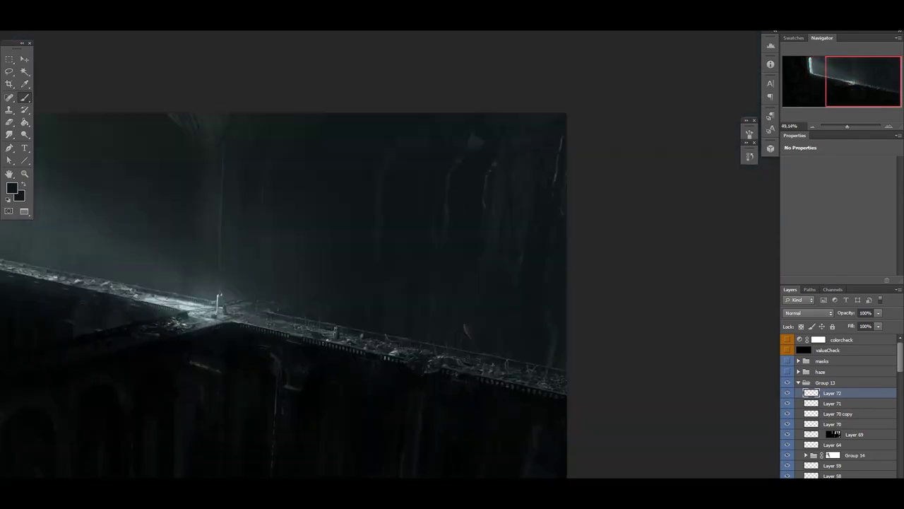
Step: Copy the rubble field from the mountain photo into the bridge painting and transform it to follow the distant ledge above the arches
{"action": "key", "text": "alt+Tab"}
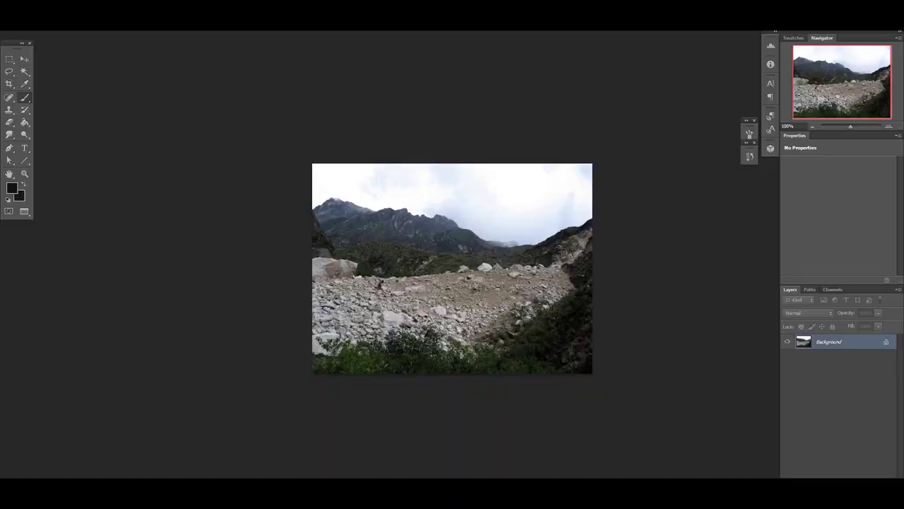
{"action": "scroll", "coordinate": [527, 300], "scroll_direction": "up", "scroll_amount": 3}
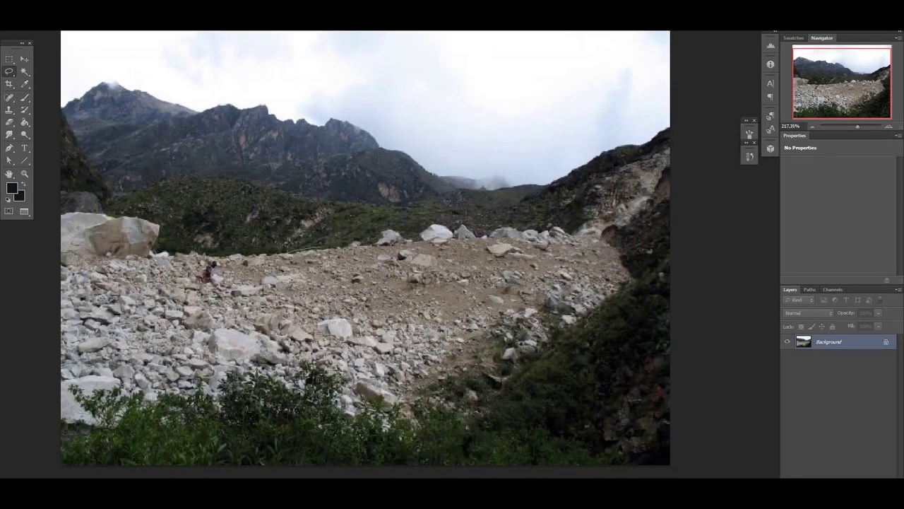
{"action": "scroll", "coordinate": [330, 258], "scroll_direction": "up", "scroll_amount": 4}
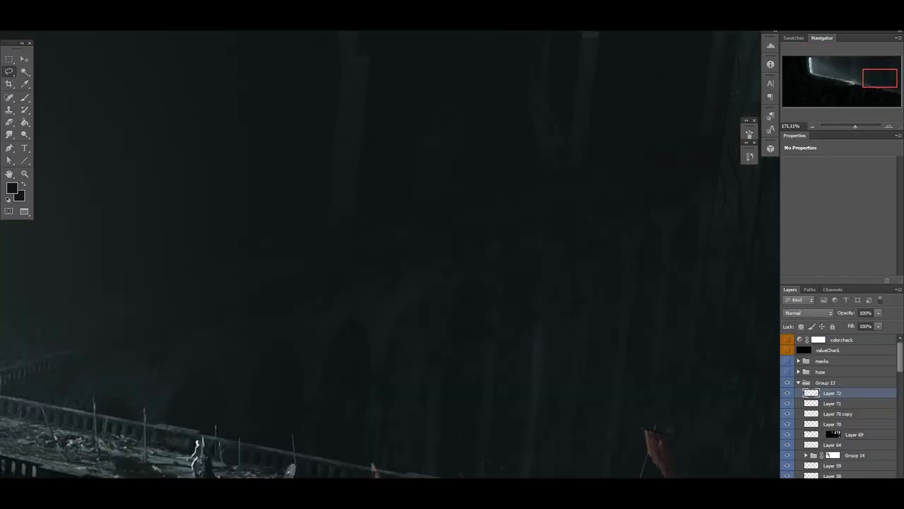
{"action": "key", "text": "ctrl+v"}
{"action": "key", "text": "ctrl+t"}
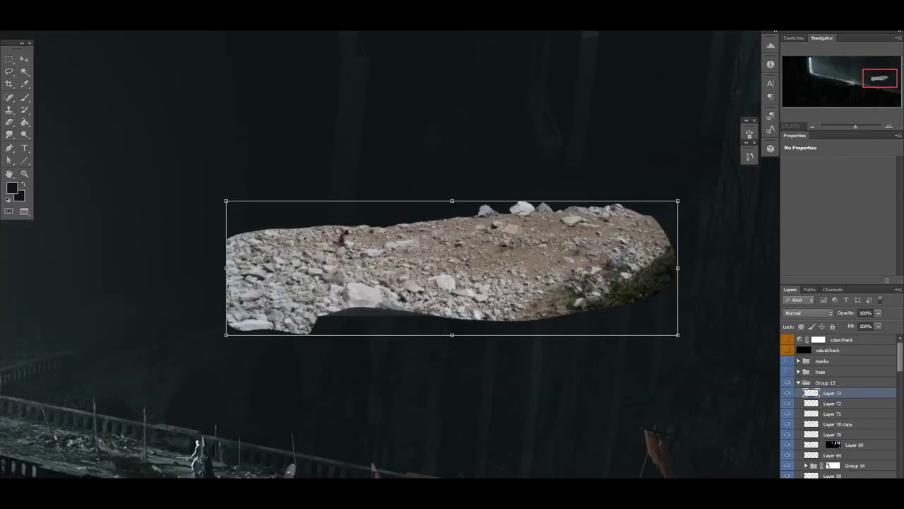
{"action": "left_click_drag", "start_coordinate": [530, 215], "coordinate": [446, 198]}
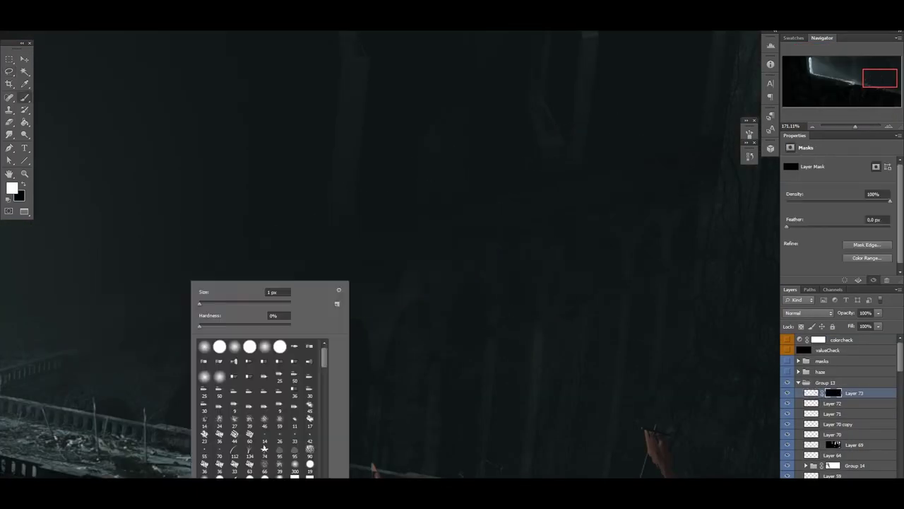
Step: Hide the rubble with a black mask and paint a slanted strip of it back in along the ledge with a textured brush
{"action": "scroll", "coordinate": [268, 410], "scroll_direction": "down", "scroll_amount": 2}
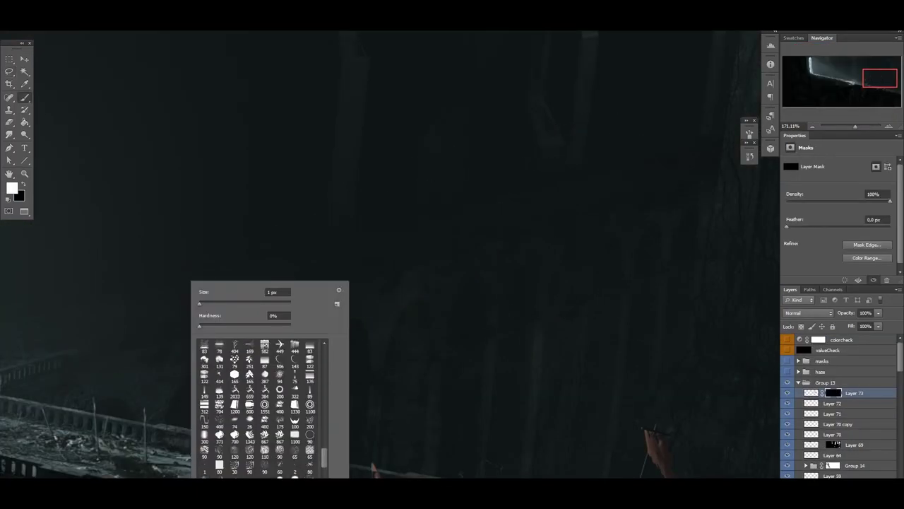
{"action": "mouse_move", "coordinate": [91, 296]}
{"action": "left_mouse_down"}
{"action": "mouse_move", "coordinate": [227, 298]}
{"action": "mouse_move", "coordinate": [396, 251]}
{"action": "mouse_move", "coordinate": [494, 204]}
{"action": "mouse_move", "coordinate": [452, 216]}
{"action": "left_mouse_up"}
{"action": "key", "text": "x"}
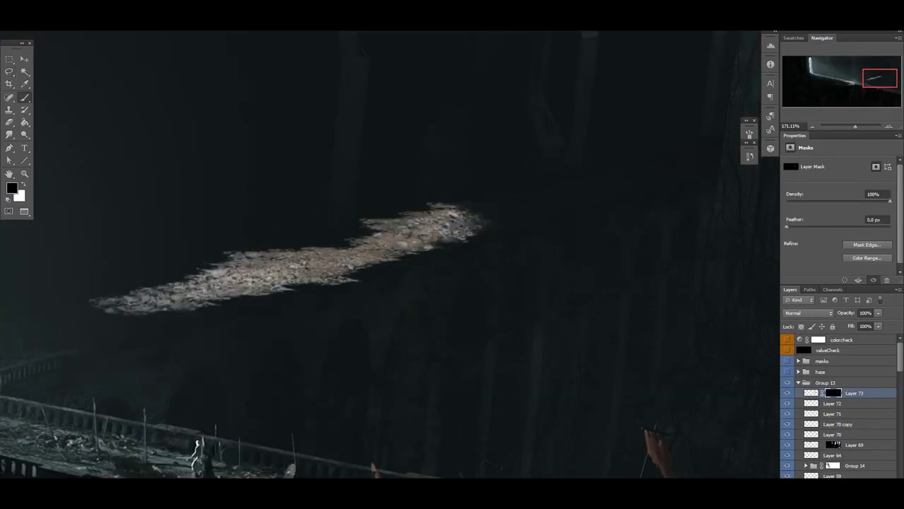
{"action": "key", "text": "x"}
{"action": "mouse_move", "coordinate": [303, 258]}
{"action": "left_mouse_down"}
{"action": "mouse_move", "coordinate": [480, 212]}
{"action": "mouse_move", "coordinate": [192, 332]}
{"action": "mouse_move", "coordinate": [212, 313]}
{"action": "left_mouse_up"}
{"action": "right_click", "coordinate": [332, 247]}
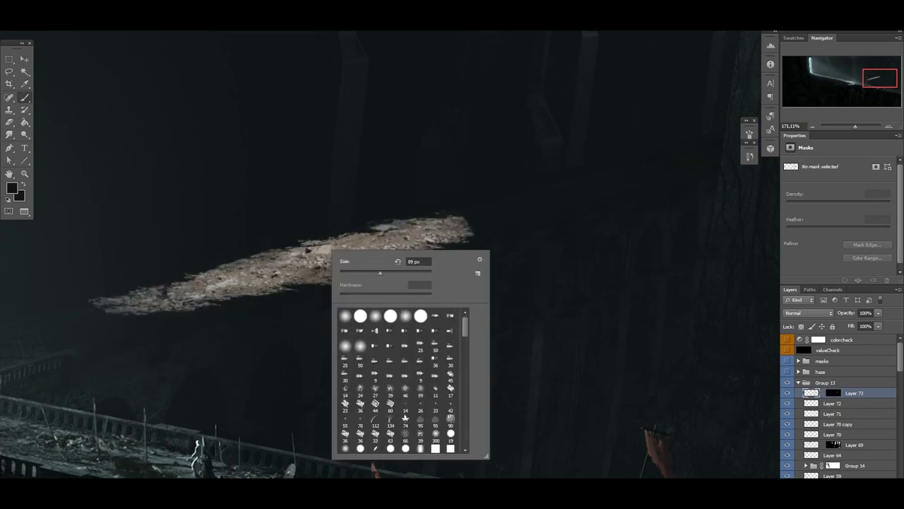
{"action": "key", "text": "Escape"}
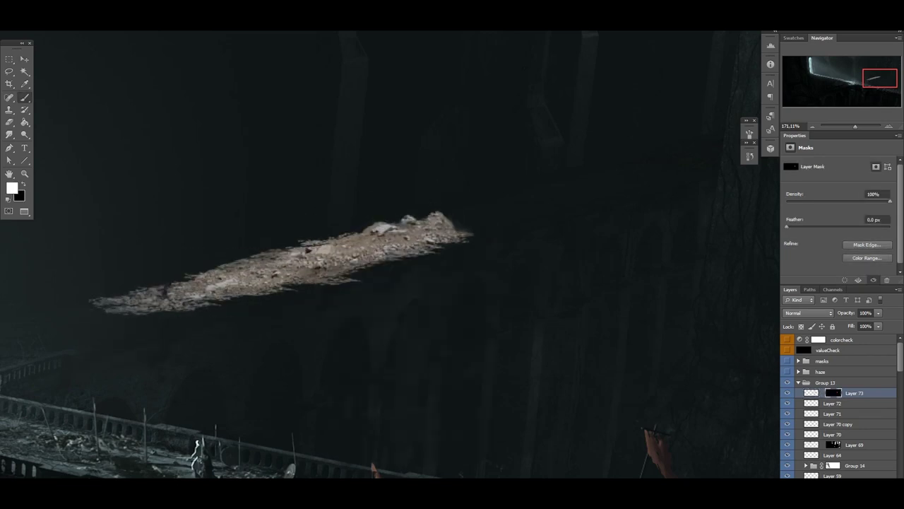
Step: Trim the rubble's lower edge on its mask with a polygonal selection following the slope of the ledge above the arches
{"action": "key", "text": "l"}
{"action": "left_click", "coordinate": [70, 349]}
{"action": "left_click", "coordinate": [606, 202]}
{"action": "left_click", "coordinate": [641, 337]}
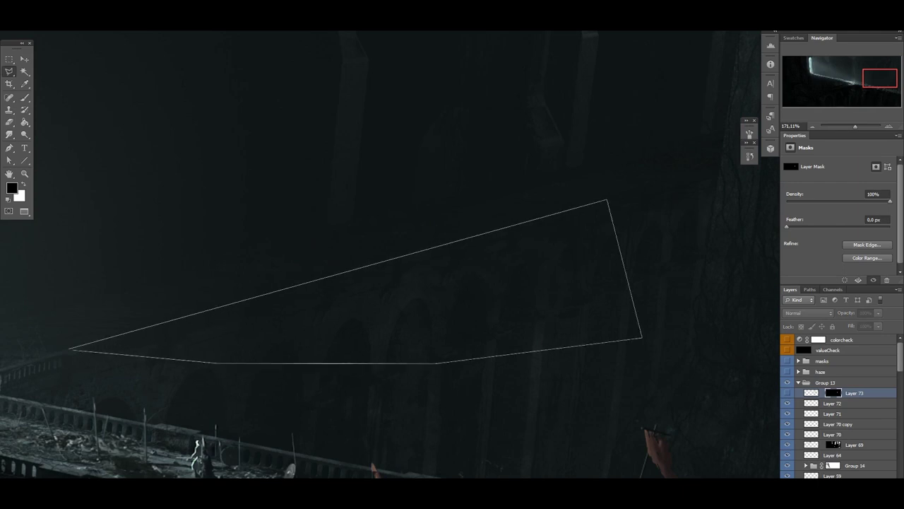
{"action": "left_click", "coordinate": [438, 363]}
{"action": "left_click", "coordinate": [212, 361]}
{"action": "left_click", "coordinate": [71, 349]}
{"action": "key", "text": "ctrl+d"}
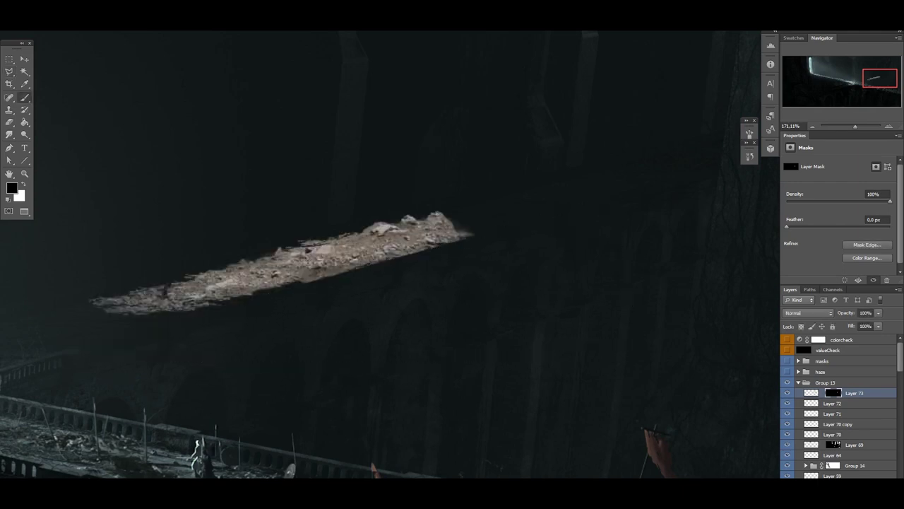
Step: Refine the rubble mask with the brush, fading its far end and shaping rock outlines along its upper edge
{"action": "key", "text": "b"}
{"action": "right_click", "coordinate": [454, 233]}
{"action": "key", "text": "Escape"}
{"action": "right_click", "coordinate": [209, 281]}
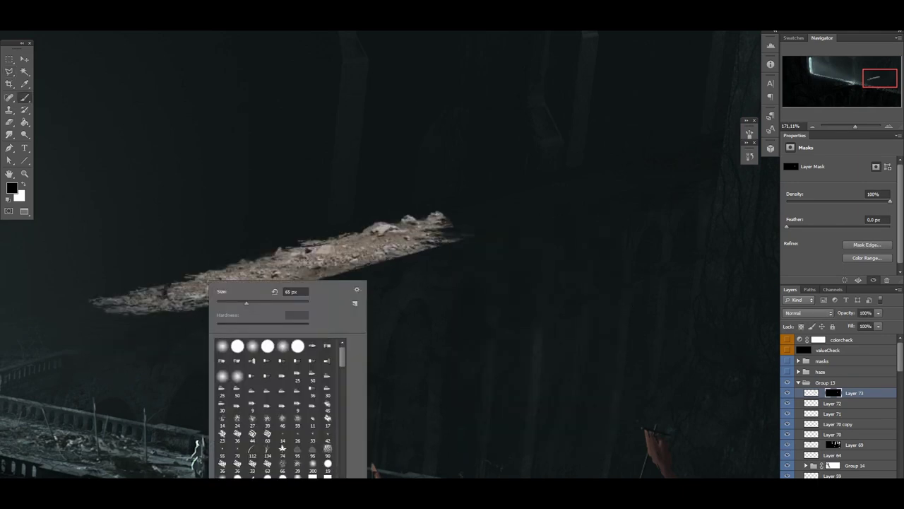
{"action": "key", "text": "Escape"}
{"action": "key", "text": "x"}
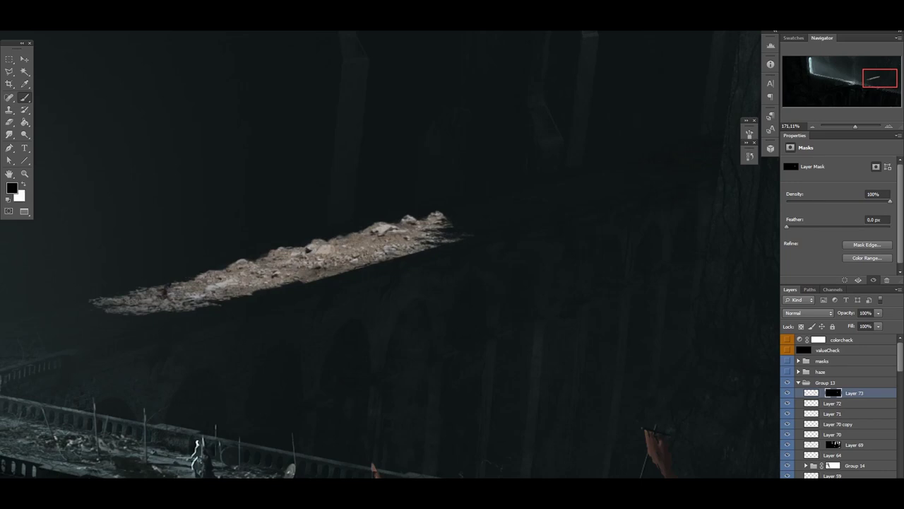
{"action": "scroll", "coordinate": [309, 306], "scroll_direction": "down", "scroll_amount": 2}
{"action": "key", "text": "x"}
Step: Darken and flatten the rubble on Layer 73 with Curves to match the values of the surrounding back wall
{"action": "key", "text": "ctrl+m"}
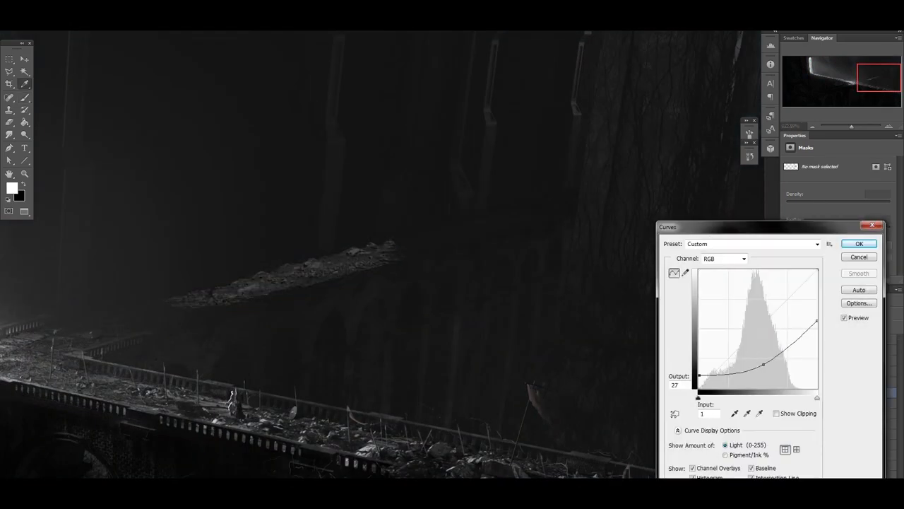
{"action": "key", "text": "Return"}
{"action": "key", "text": "ctrl+m"}
{"action": "key", "text": "Return"}
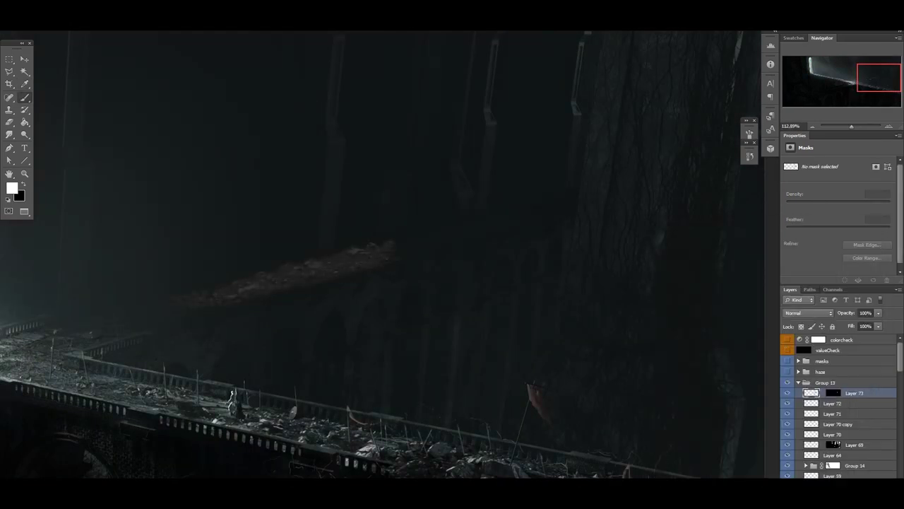
Step: Tint the rubble with a clipped Soft Light fill layer at 73% opacity, using Hue/Saturation with saturation +79 and lightness +14
{"action": "key", "text": "alt+]"}
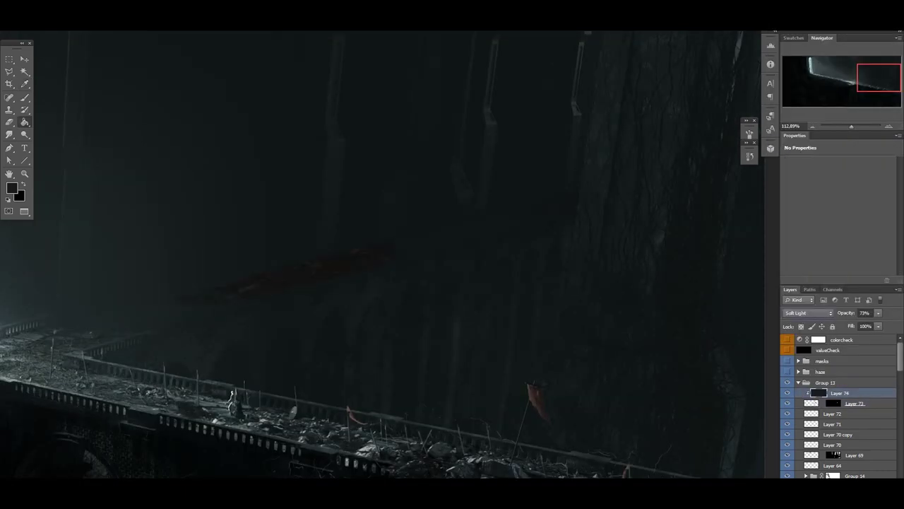
{"action": "key", "text": "ctrl+u"}
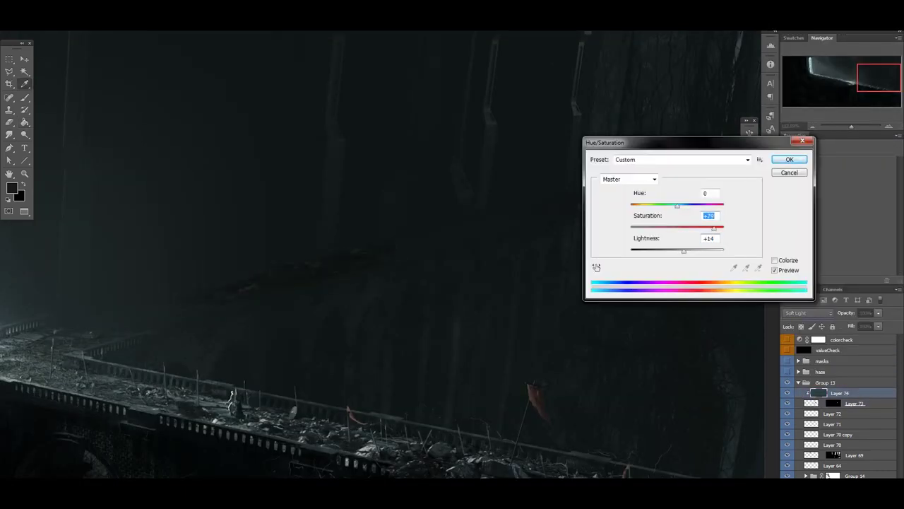
{"action": "key", "text": "Return"}
Step: Try to flatten the rubble's colour with a clipped dark fill layer in Normal mode at 25% opacity
{"action": "key", "text": "ctrl+shift+alt+n"}
{"action": "key", "text": "alt+BackSpace"}
{"action": "key", "text": "Escape"}
{"action": "key", "text": "2"}
{"action": "key", "text": "2"}
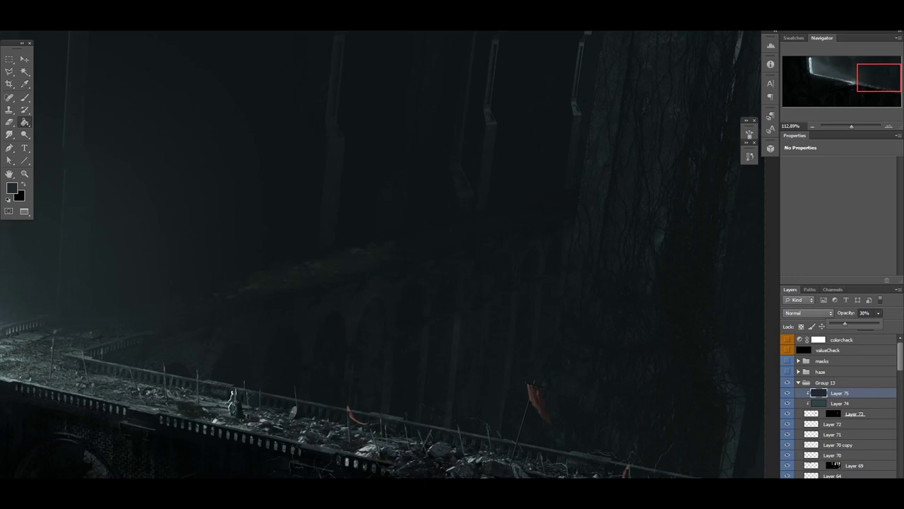
{"action": "left_click", "coordinate": [817, 346]}
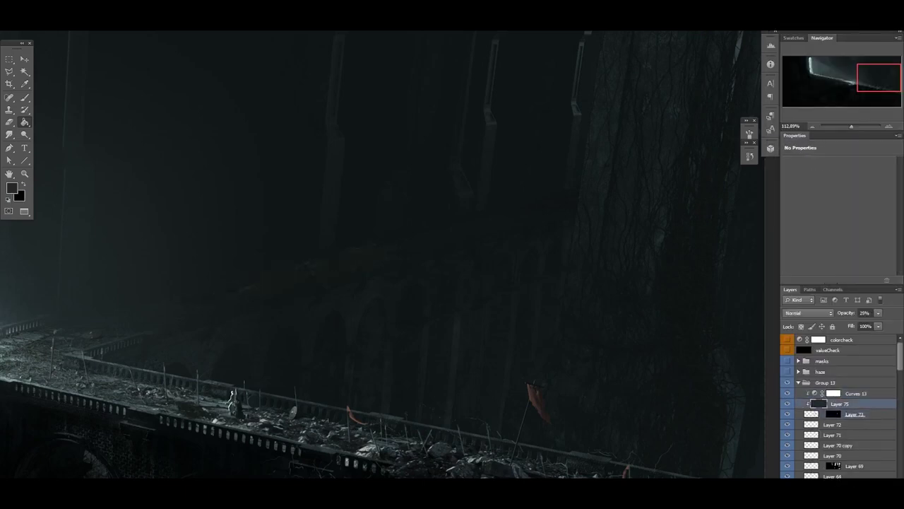
{"action": "key", "text": "ctrl+u"}
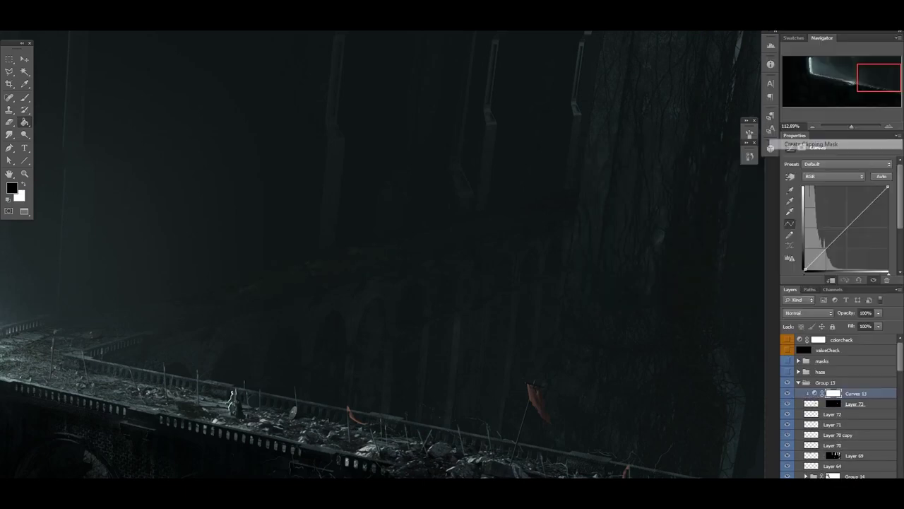
Step: Try to recolour the rubble with two clipped Curves adjustments, one lowering Red and one at 63% opacity, and delete both
{"action": "left_click_drag", "start_coordinate": [848, 228], "coordinate": [851, 230]}
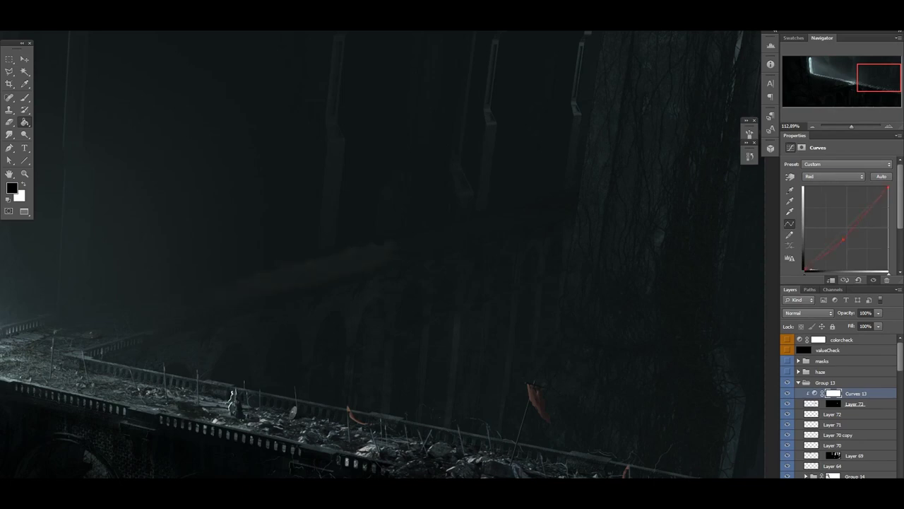
{"action": "key", "text": "b"}
{"action": "key", "text": "x"}
{"action": "key", "text": "ctrl+i"}
{"action": "left_click", "coordinate": [823, 346]}
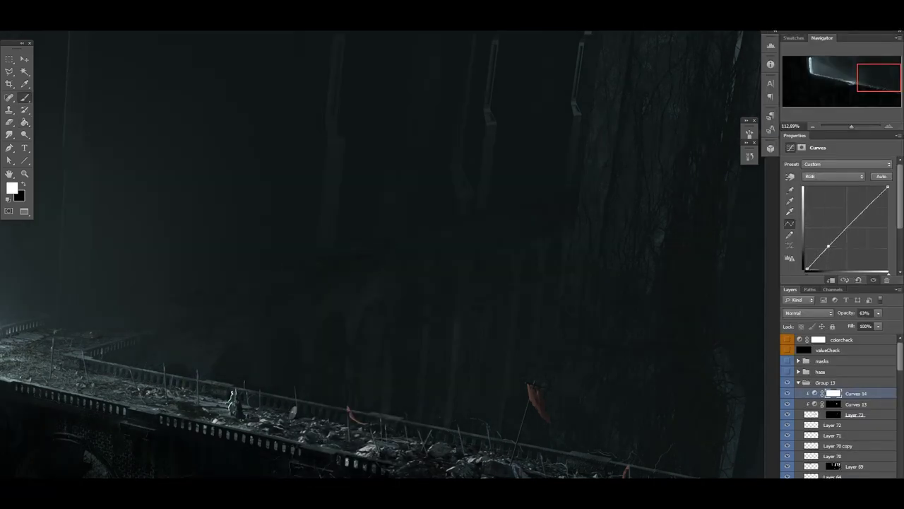
{"action": "key", "text": "Delete"}
{"action": "key", "text": "Delete"}
Step: Adjust the rubble's colour directly on Layer 73 with Hue/Saturation, using saturation +12
{"action": "key", "text": "ctrl+u"}
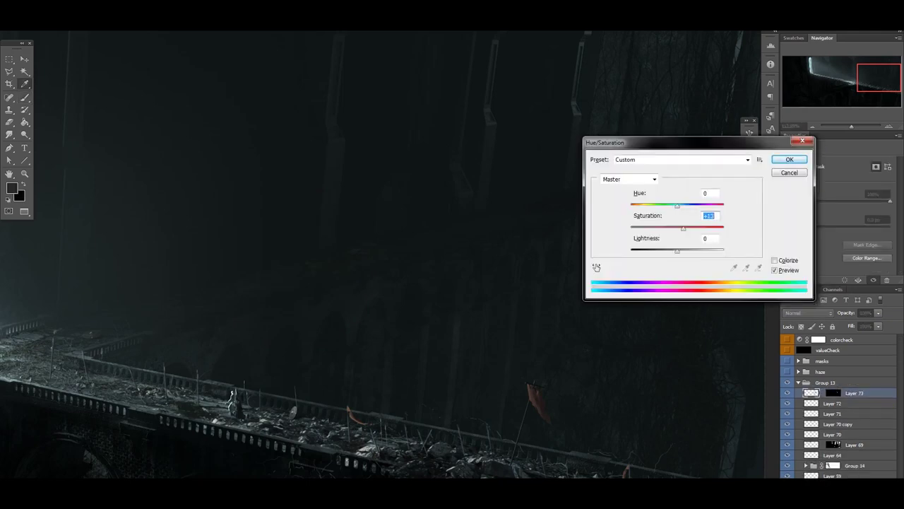
{"action": "key", "text": "Escape"}
{"action": "key", "text": "ctrl+u"}
{"action": "key", "text": "Escape"}
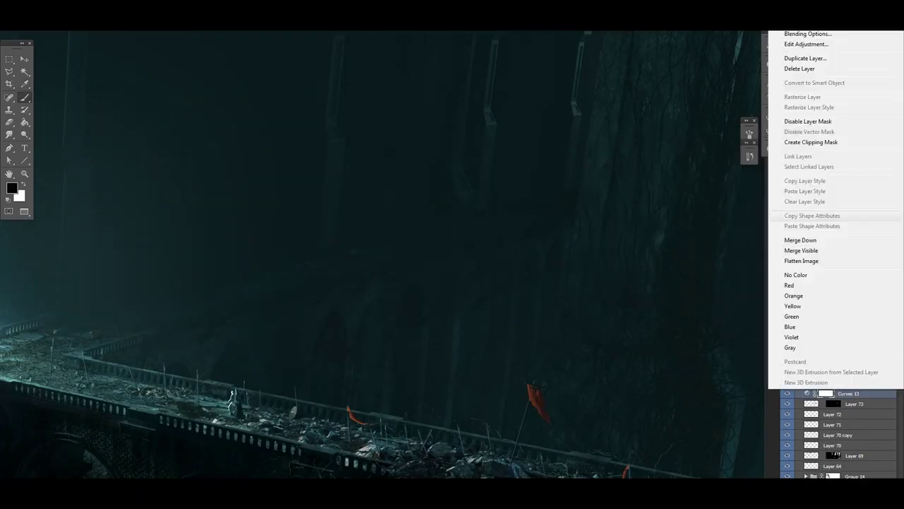
Step: Try another clipped Curves adjustment over the rubble on Layer 73 and delete it
{"action": "key", "text": "ctrl+z"}
{"action": "left_click_drag", "start_coordinate": [878, 312], "coordinate": [864, 323]}
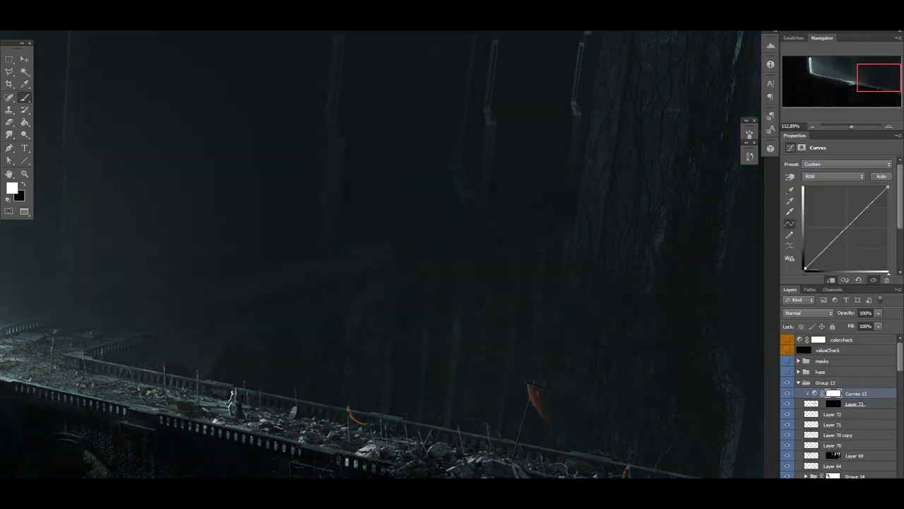
{"action": "key", "text": "Delete"}
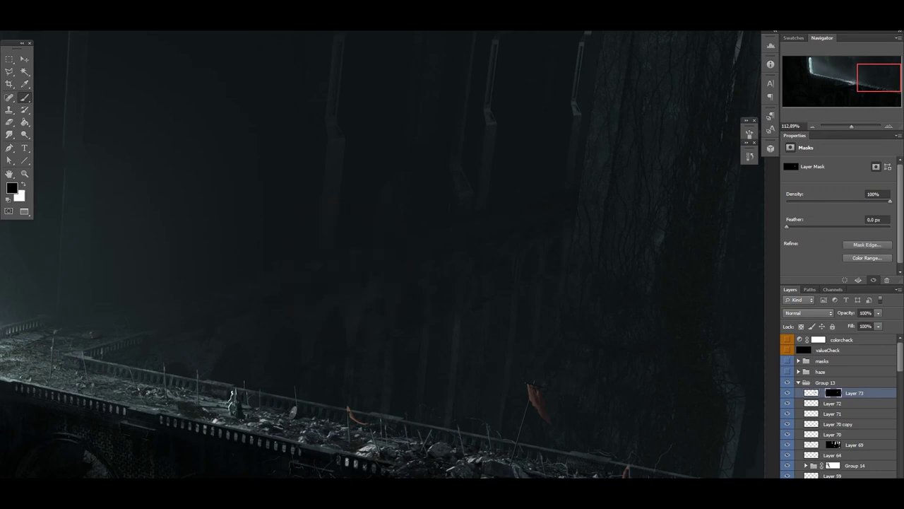
Step: Duplicate the rubble on Layer 73, move the copy farther along the ledge, and check its values with Curves
{"action": "key", "text": "ctrl+j"}
{"action": "key", "text": "v"}
{"action": "scroll", "coordinate": [185, 363], "scroll_direction": "up", "scroll_amount": 3}
{"action": "left_click_drag", "start_coordinate": [589, 205], "coordinate": [590, 205]}
{"action": "key", "text": "ctrl+m"}
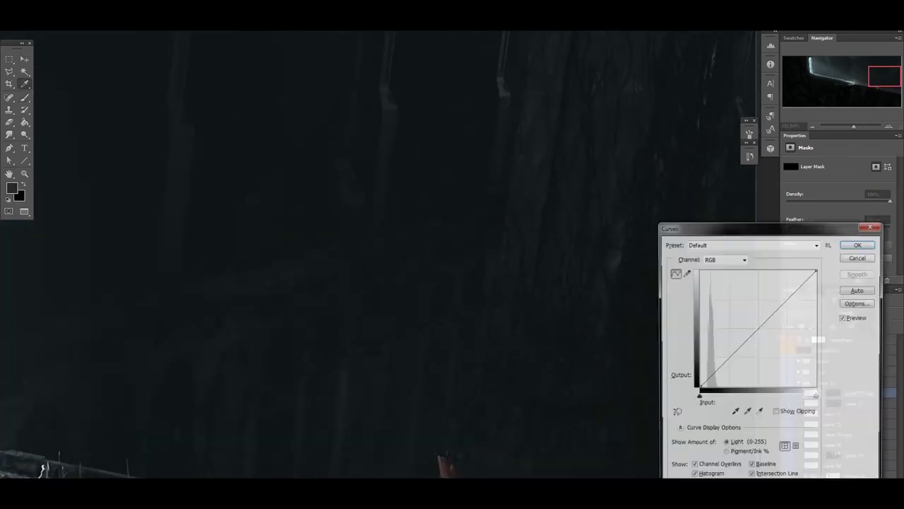
{"action": "key", "text": "Escape"}
Step: Mask the lower part of the copied rubble within a polygonal selection that follows the slope of the ledge
{"action": "left_click_drag", "start_coordinate": [282, 325], "coordinate": [286, 329]}
{"action": "left_click", "coordinate": [177, 315]}
{"action": "left_click", "coordinate": [522, 212]}
{"action": "left_click", "coordinate": [535, 352]}
{"action": "left_click", "coordinate": [229, 358]}
{"action": "left_click", "coordinate": [176, 314]}
{"action": "key", "text": "b"}
{"action": "key", "text": "x"}
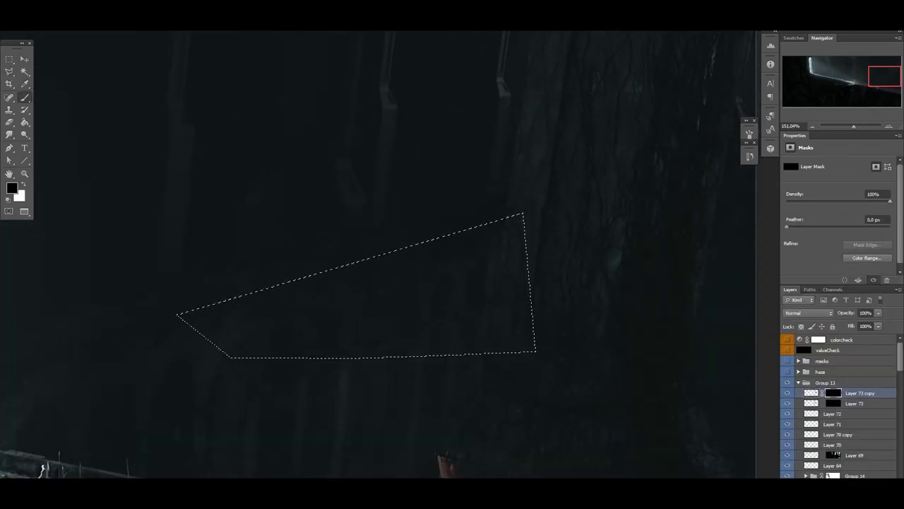
Step: Add Layer 74 above the copied rubble and match its colour to the back wall with Hue/Saturation
{"action": "key", "text": "ctrl+shift+alt+n"}
{"action": "key", "text": "ctrl+u"}
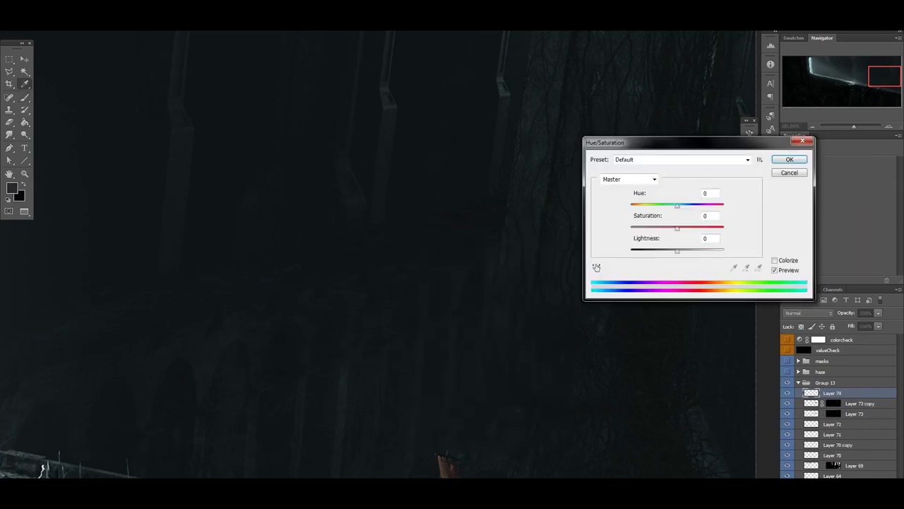
{"action": "key", "text": "Escape"}
{"action": "key", "text": "ctrl+u"}
{"action": "key", "text": "Escape"}
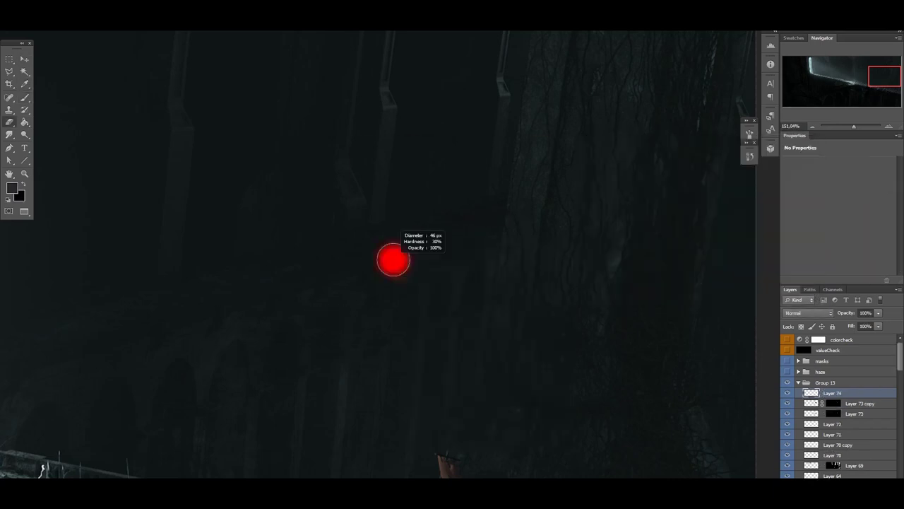
Step: Lower the opacity of Layer 73 copy to 67%
{"action": "scroll", "coordinate": [389, 257], "scroll_direction": "down", "scroll_amount": 3}
{"action": "left_click", "coordinate": [812, 403]}
{"action": "left_click_drag", "start_coordinate": [878, 312], "coordinate": [862, 324]}
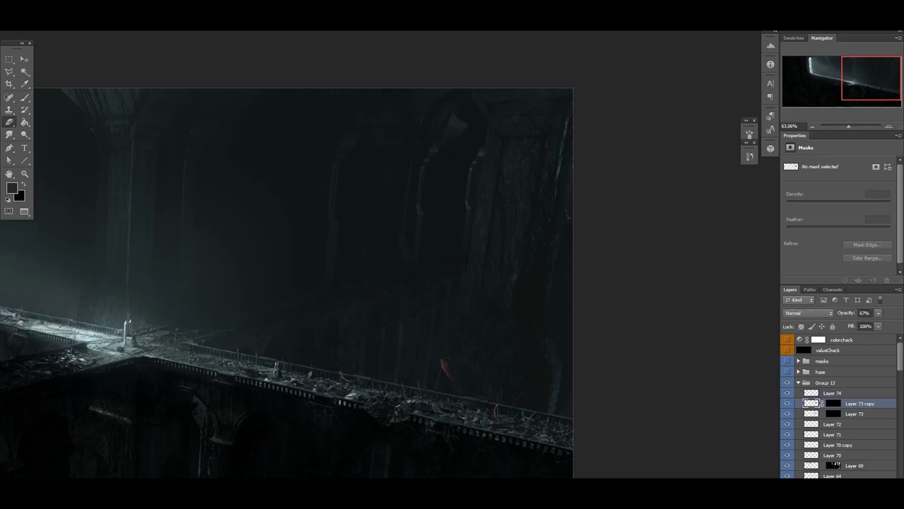
Step: Add Layer 75 directly above Layer 73 copy and set up a brush for touching up the ledge above the arches
{"action": "scroll", "coordinate": [389, 256], "scroll_direction": "up", "scroll_amount": 3}
{"action": "key", "text": "b"}
{"action": "key", "text": "ctrl+shift+alt+n"}
{"action": "right_click", "coordinate": [358, 258]}
{"action": "key", "text": "Escape"}
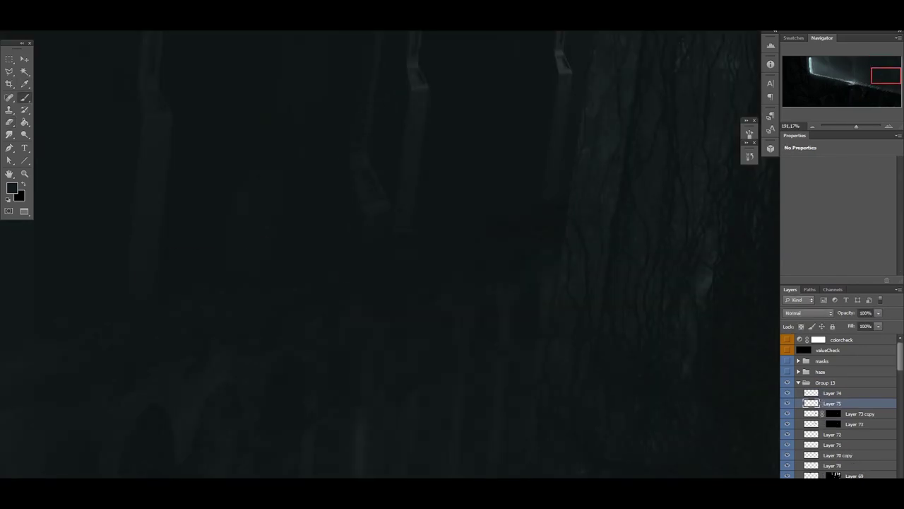
{"action": "scroll", "coordinate": [390, 257], "scroll_direction": "down", "scroll_amount": 3}
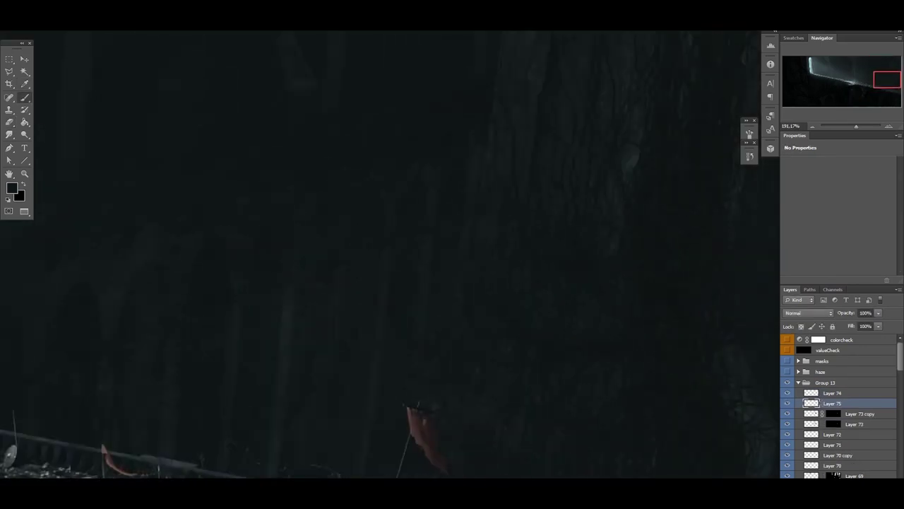
Step: Collapse Group 13 and flip the canvas horizontally to check the whole composition
{"action": "scroll", "coordinate": [390, 257], "scroll_direction": "down", "scroll_amount": 5}
{"action": "left_click", "coordinate": [799, 382]}
{"action": "left_click", "coordinate": [109, 177]}
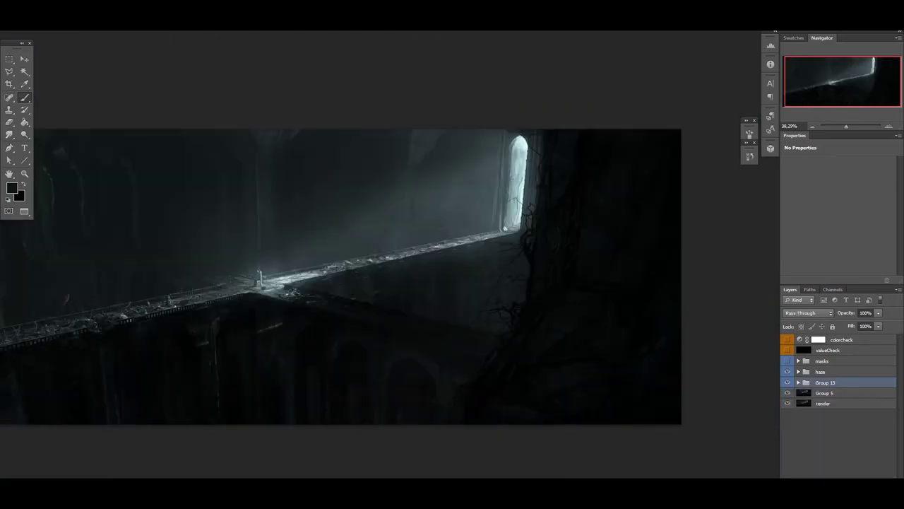
Step: Add Layer 76 at the top of Group 13 and refine the faint back-wall columns with a small brush and the eraser
{"action": "scroll", "coordinate": [149, 209], "scroll_direction": "up", "scroll_amount": 5}
{"action": "left_click", "coordinate": [798, 382]}
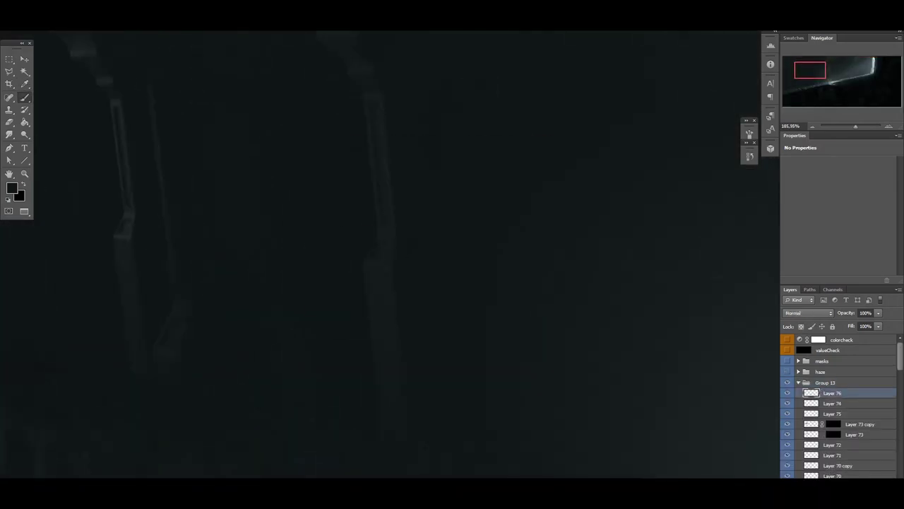
{"action": "scroll", "coordinate": [236, 287], "scroll_direction": "up", "scroll_amount": 3}
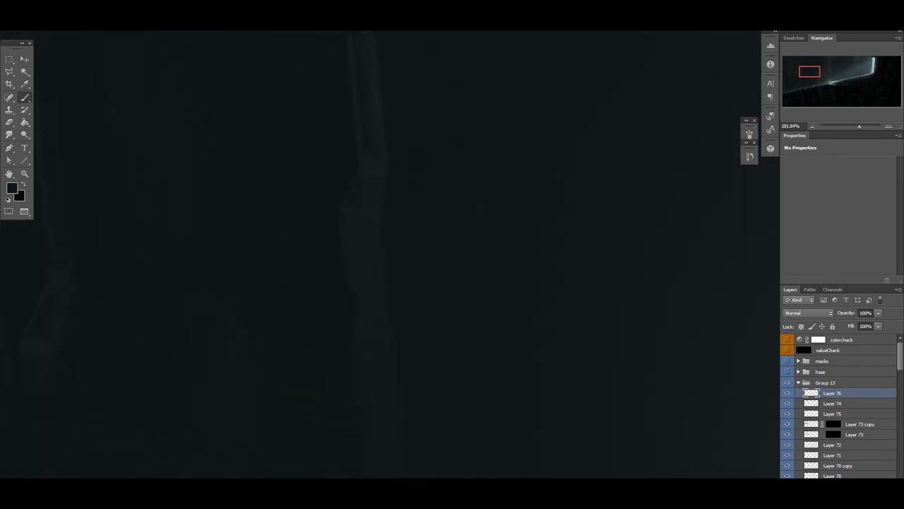
{"action": "scroll", "coordinate": [390, 254], "scroll_direction": "up", "scroll_amount": 3}
{"action": "right_click", "coordinate": [235, 114]}
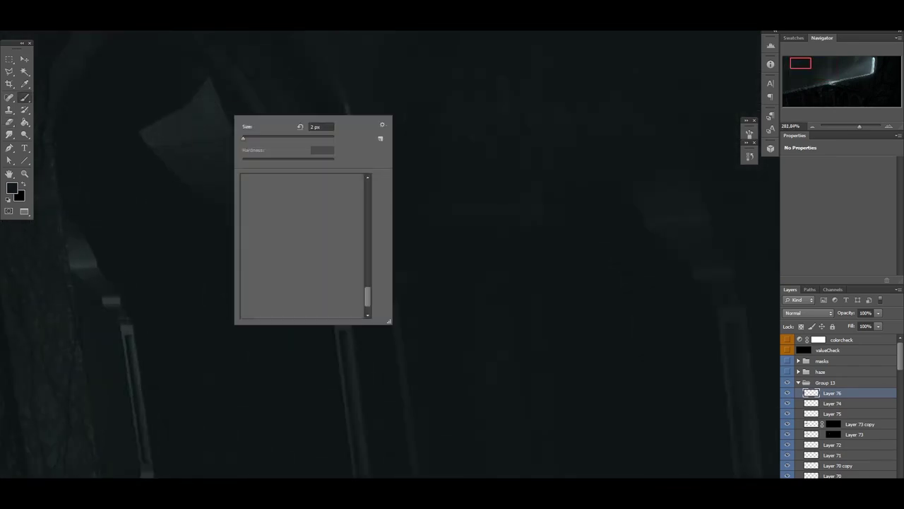
{"action": "double_click", "coordinate": [244, 238]}
{"action": "scroll", "coordinate": [389, 254], "scroll_direction": "down", "scroll_amount": 2}
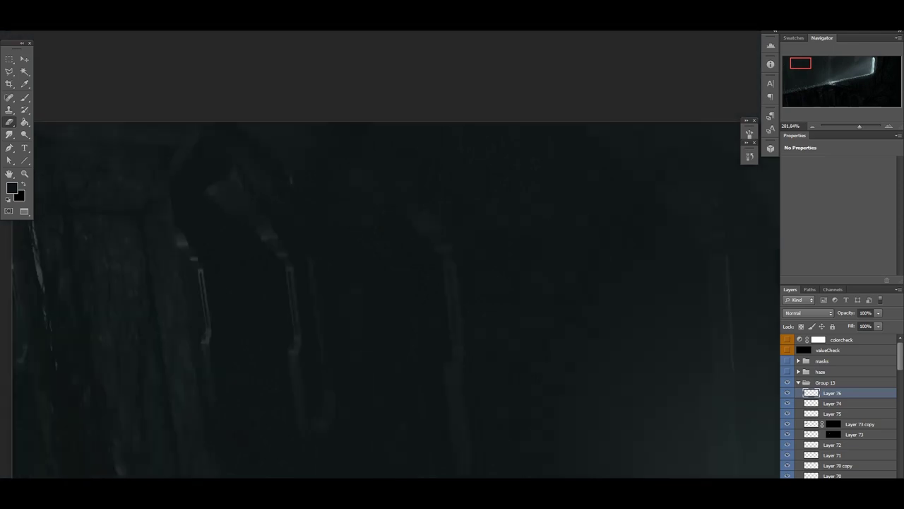
Step: Select the layer mask of Group 7 and set up a 91 px textured brush in black to refine the back-wall column
{"action": "scroll", "coordinate": [841, 406], "scroll_direction": "down", "scroll_amount": 15}
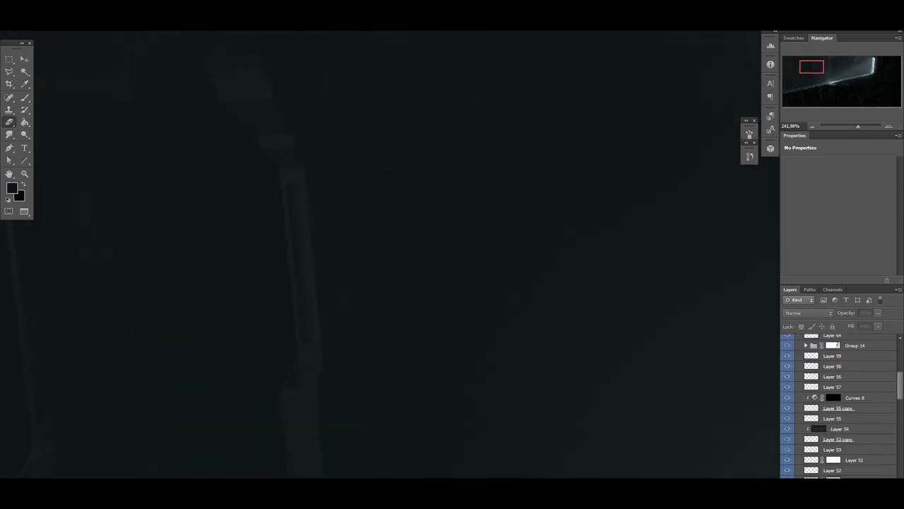
{"action": "scroll", "coordinate": [841, 406], "scroll_direction": "down", "scroll_amount": 10}
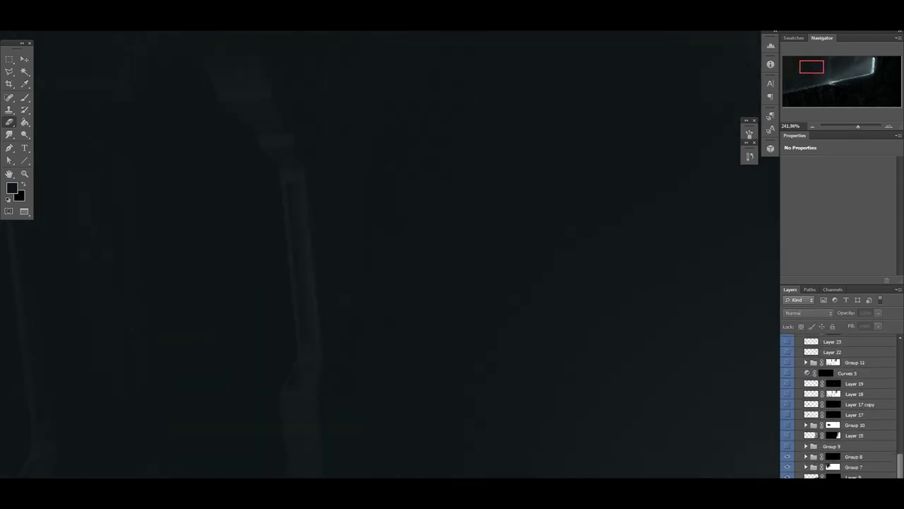
{"action": "left_click", "coordinate": [854, 438]}
{"action": "right_click", "coordinate": [309, 282]}
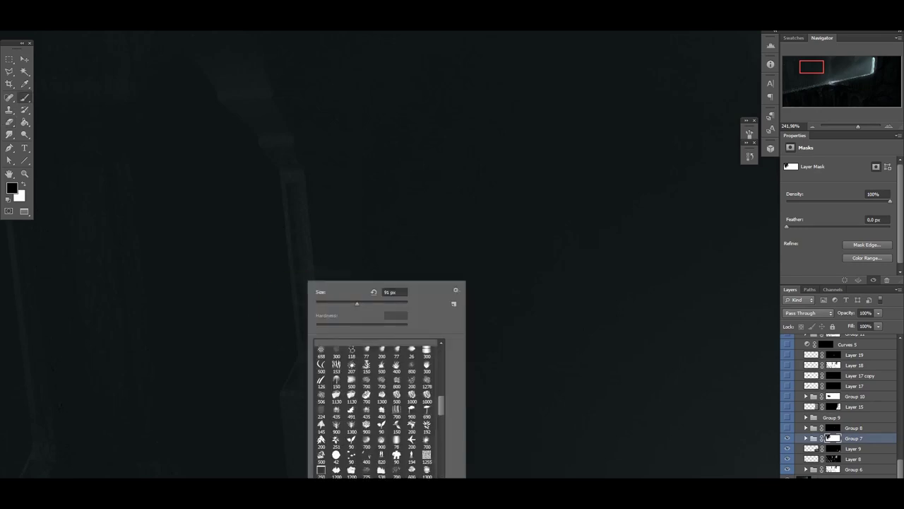
{"action": "key", "text": "Escape"}
Step: Add Layer 77 at the top of Group 13 for the back-wall arches and adjust its colour with Hue/Saturation
{"action": "scroll", "coordinate": [841, 406], "scroll_direction": "up", "scroll_amount": 10}
{"action": "scroll", "coordinate": [841, 406], "scroll_direction": "down", "scroll_amount": 3}
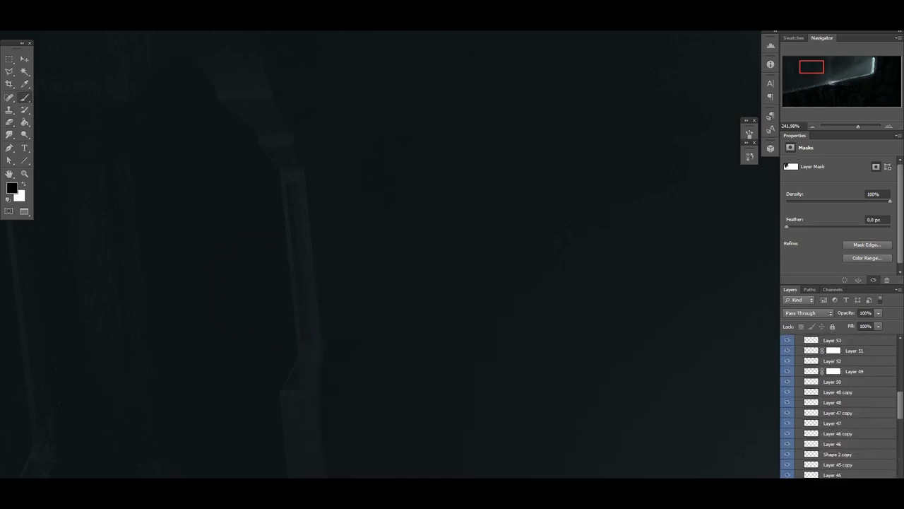
{"action": "left_click", "coordinate": [825, 382]}
{"action": "scroll", "coordinate": [426, 445], "scroll_direction": "up", "scroll_amount": 2}
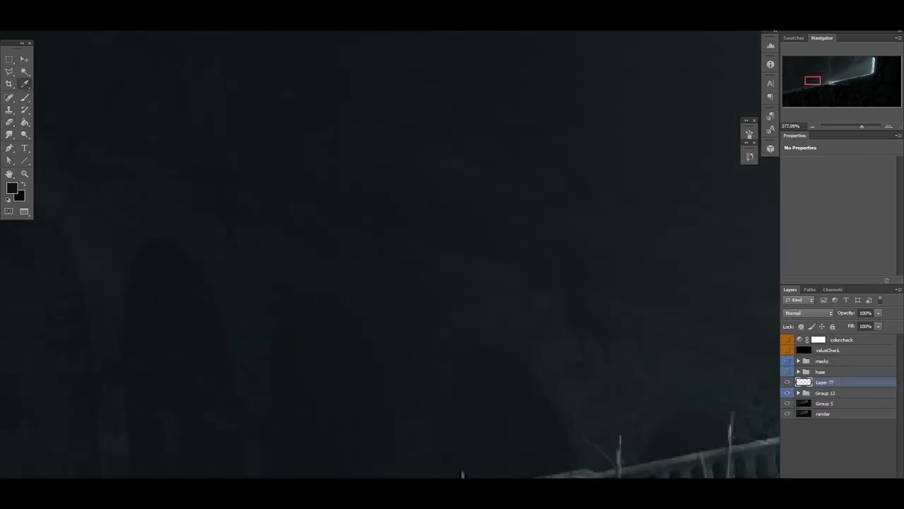
{"action": "right_click", "coordinate": [254, 244]}
{"action": "key", "text": "Escape"}
{"action": "key", "text": "ctrl+u"}
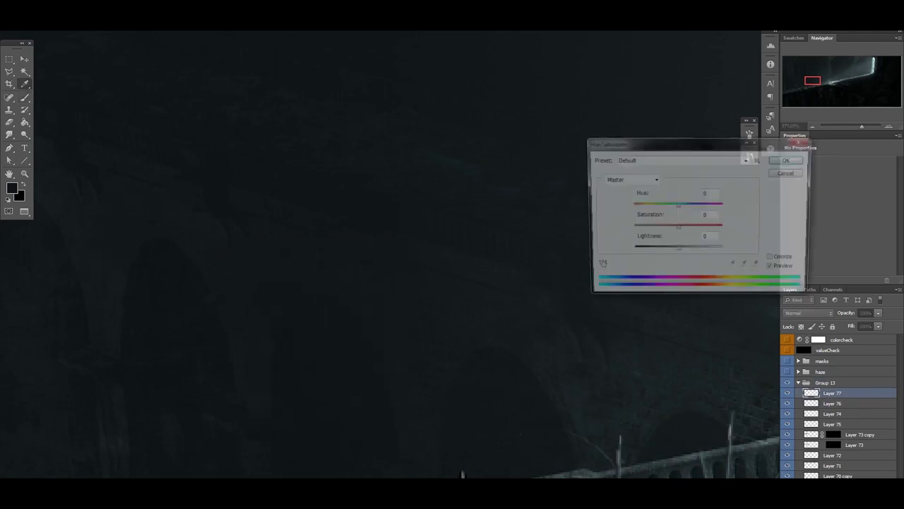
{"action": "key", "text": "Escape"}
Step: Darken the arches beneath the bridge on Layer 77 with a 141 px brush and soften the result with a 304 px eraser
{"action": "key", "text": "e"}
{"action": "scroll", "coordinate": [155, 424], "scroll_direction": "down", "scroll_amount": 2}
{"action": "scroll", "coordinate": [336, 369], "scroll_direction": "down", "scroll_amount": 5}
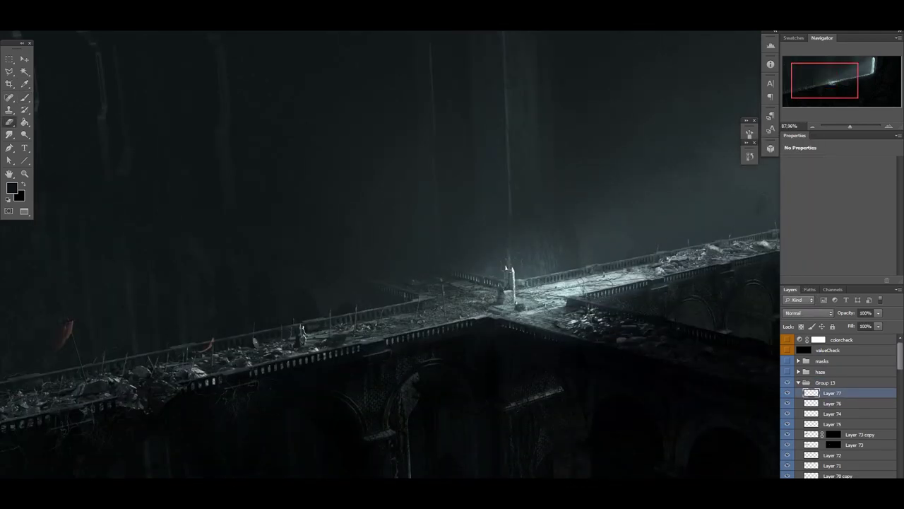
{"action": "scroll", "coordinate": [336, 368], "scroll_direction": "up", "scroll_amount": 3}
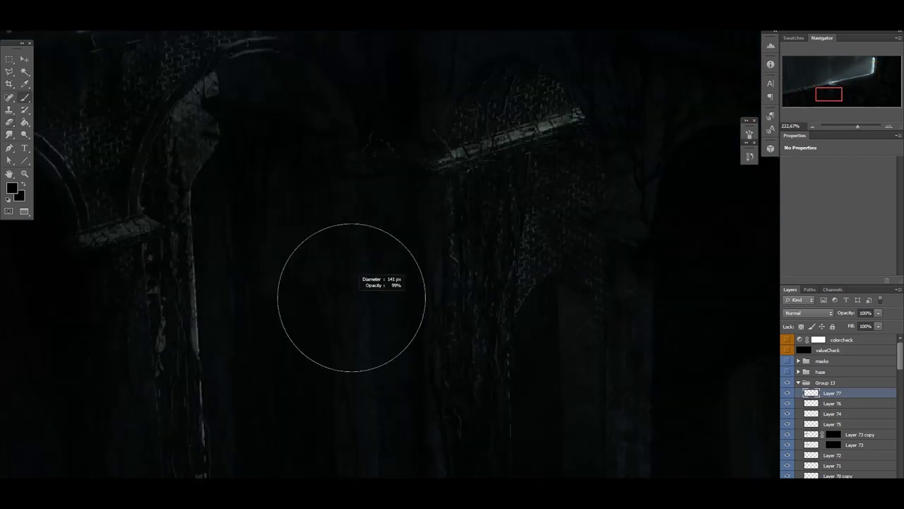
{"action": "scroll", "coordinate": [336, 369], "scroll_direction": "down", "scroll_amount": 5}
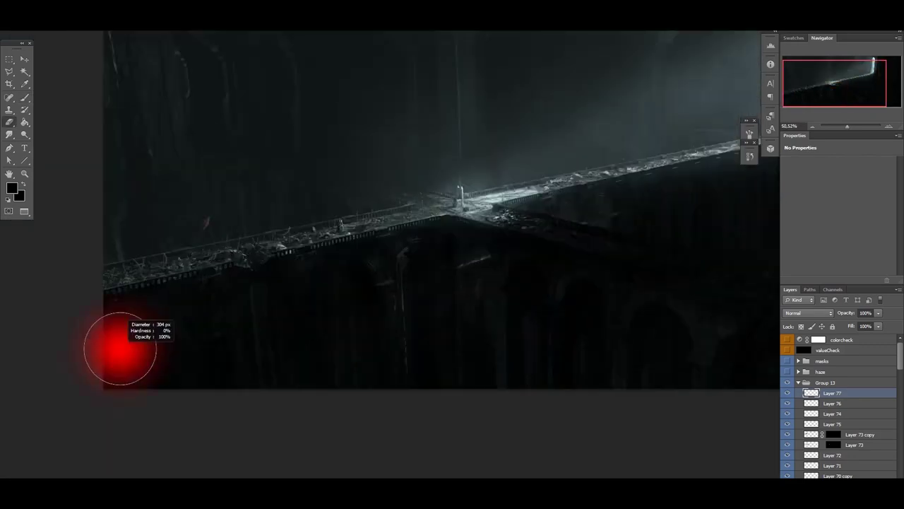
Step: Add Layer 78 at the top of the haze group and paint soft blue-grey haze in the lower-left corner beneath the bridge
{"action": "scroll", "coordinate": [121, 343], "scroll_direction": "down", "scroll_amount": 4}
{"action": "left_click", "coordinate": [832, 382]}
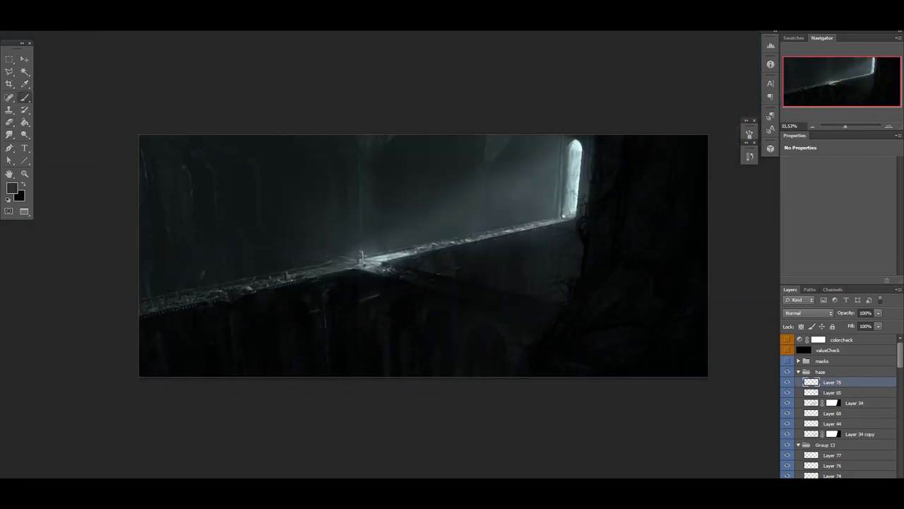
{"action": "right_click", "coordinate": [262, 282]}
{"action": "scroll", "coordinate": [334, 395], "scroll_direction": "down", "scroll_amount": 2}
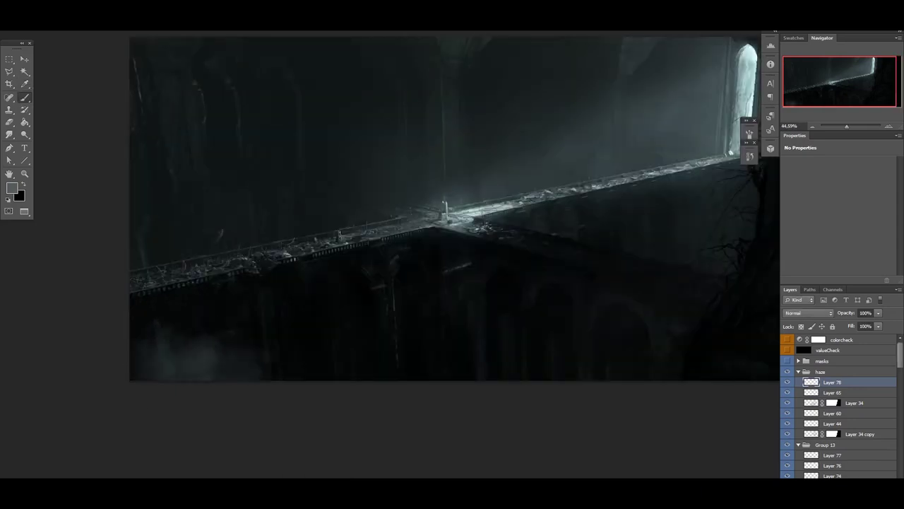
Step: Sample a dark tone from below the bridge and reduce the opacity of Layer 78 in the haze group to 25%
{"action": "scroll", "coordinate": [453, 212], "scroll_direction": "down", "scroll_amount": 2}
{"action": "key", "text": "5"}
{"action": "scroll", "coordinate": [452, 212], "scroll_direction": "up", "scroll_amount": 3}
{"action": "left_click", "coordinate": [453, 318], "text": "alt"}
{"action": "scroll", "coordinate": [452, 212], "scroll_direction": "down", "scroll_amount": 3}
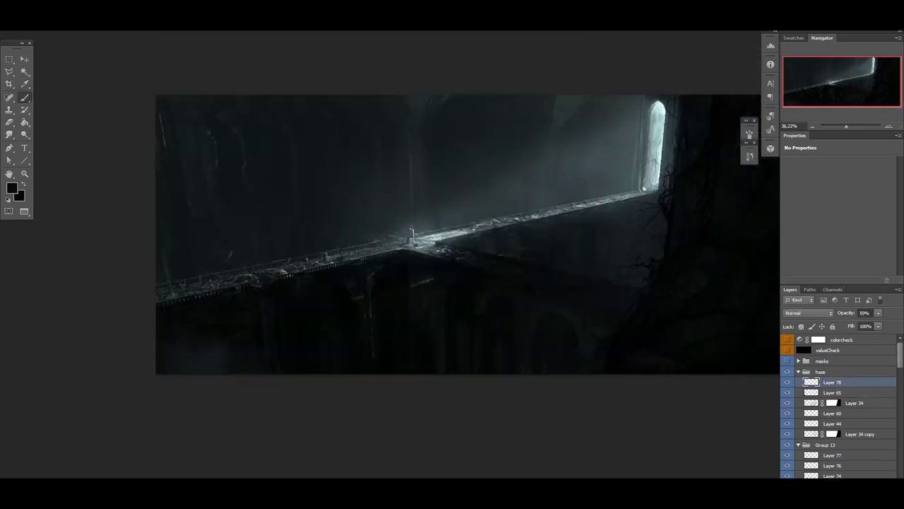
{"action": "scroll", "coordinate": [438, 240], "scroll_direction": "down", "scroll_amount": 1}
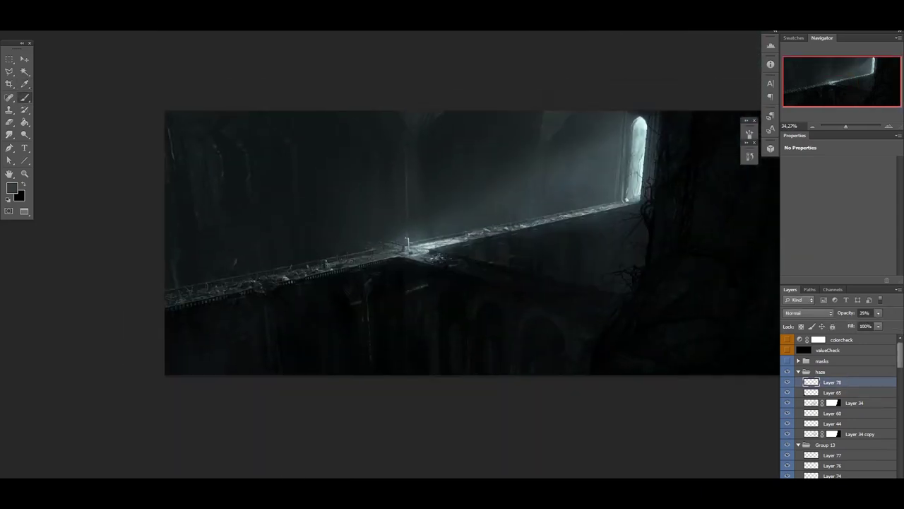
{"action": "key", "text": "b"}
{"action": "scroll", "coordinate": [390, 251], "scroll_direction": "right", "scroll_amount": 2}
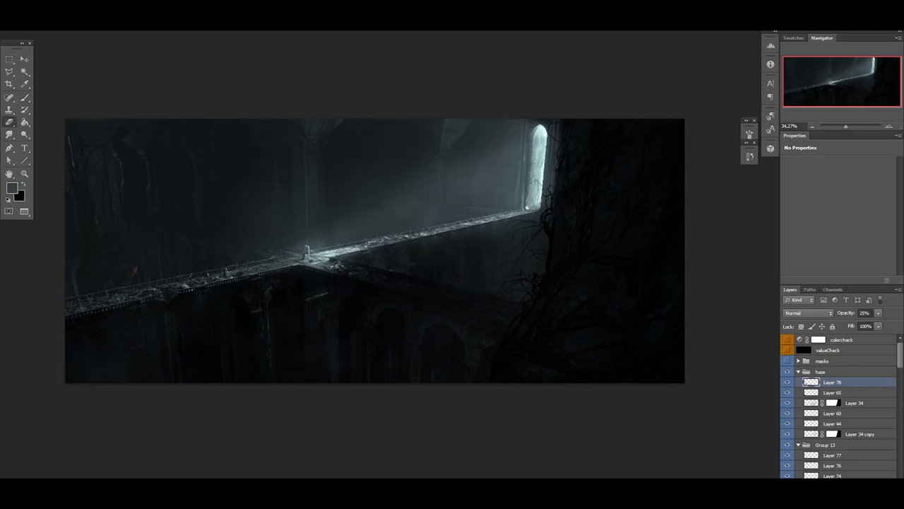
Step: Add a new layer at the top of the haze group and choose a warm orange foreground colour
{"action": "left_click", "coordinate": [11, 187]}
{"action": "left_click_drag", "start_coordinate": [619, 151], "coordinate": [619, 111]}
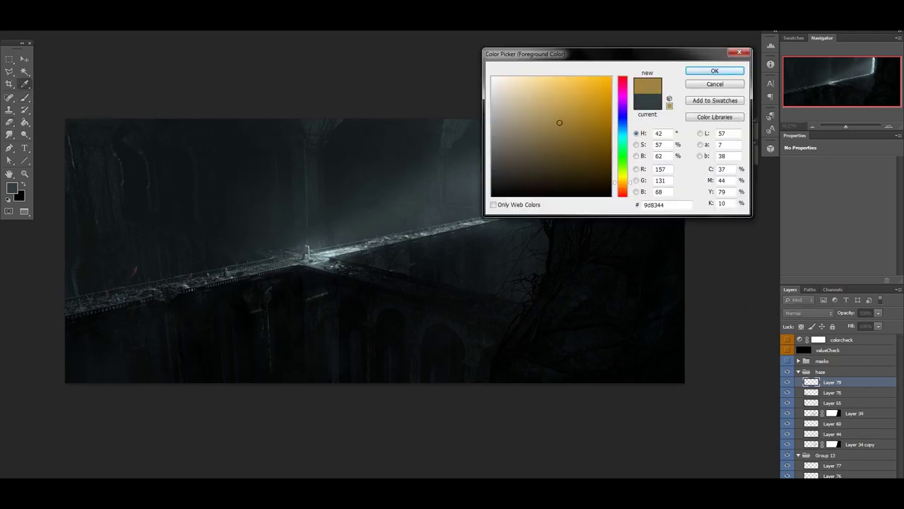
{"action": "left_click", "coordinate": [572, 92]}
{"action": "left_click", "coordinate": [717, 70]}
{"action": "key", "text": "ctrl+shift+alt+n"}
Step: Paint a faint orange glow in Overlay mode under the lower-left arches and try raising its saturation
{"action": "left_click_drag", "start_coordinate": [128, 368], "coordinate": [233, 353]}
{"action": "key", "text": "ctrl+z"}
{"action": "key", "text": "ctrl+u"}
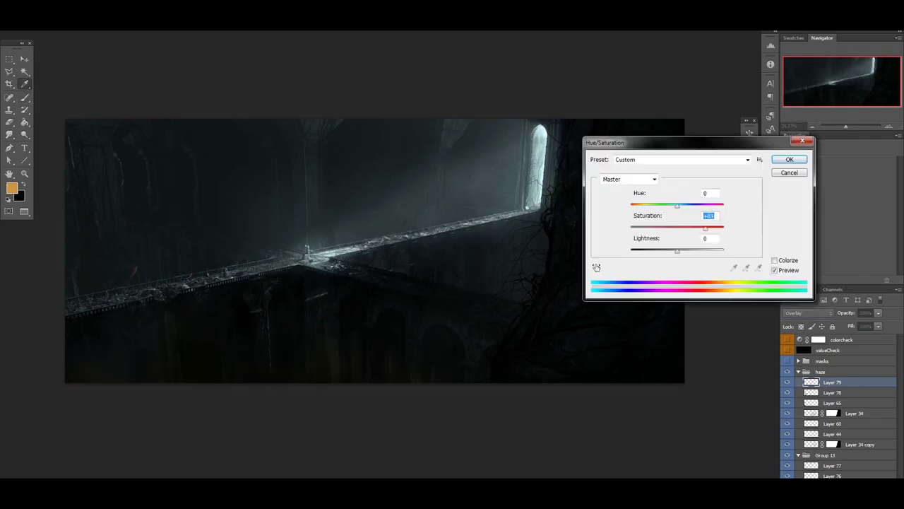
{"action": "key", "text": "Escape"}
Step: Paint a stronger orange glow along the bottom edge below the bridge on another Overlay layer
{"action": "key", "text": "ctrl+shift+alt+n"}
{"action": "left_click", "coordinate": [12, 187]}
{"action": "key", "text": "Return"}
{"action": "left_click_drag", "start_coordinate": [127, 368], "coordinate": [424, 353]}
{"action": "key", "text": "ctrl+z"}
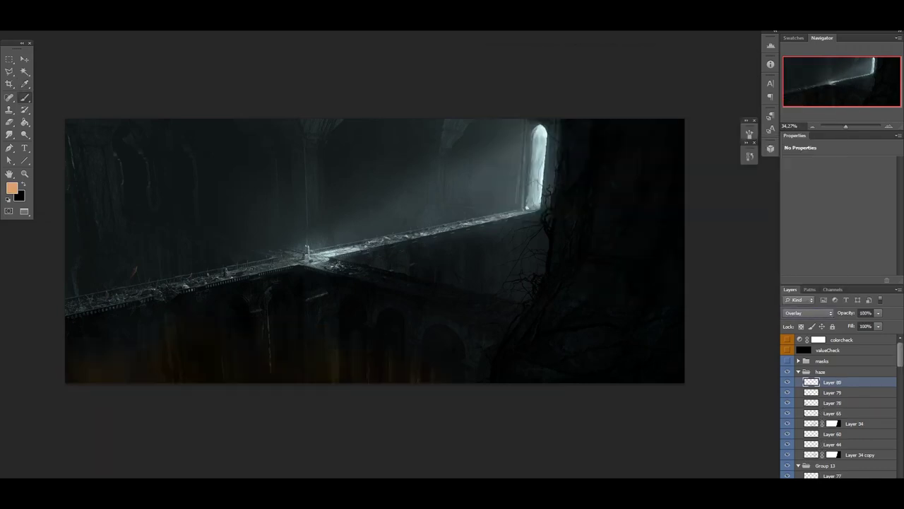
{"action": "key", "text": "ctrl+u"}
{"action": "key", "text": "Escape"}
Step: Add a Curves adjustment layer with the red channel raised and mask it to the area beneath the bridge
{"action": "key", "text": "d"}
{"action": "left_click", "coordinate": [834, 176]}
{"action": "left_click", "coordinate": [813, 192]}
{"action": "left_click_drag", "start_coordinate": [846, 227], "coordinate": [841, 210]}
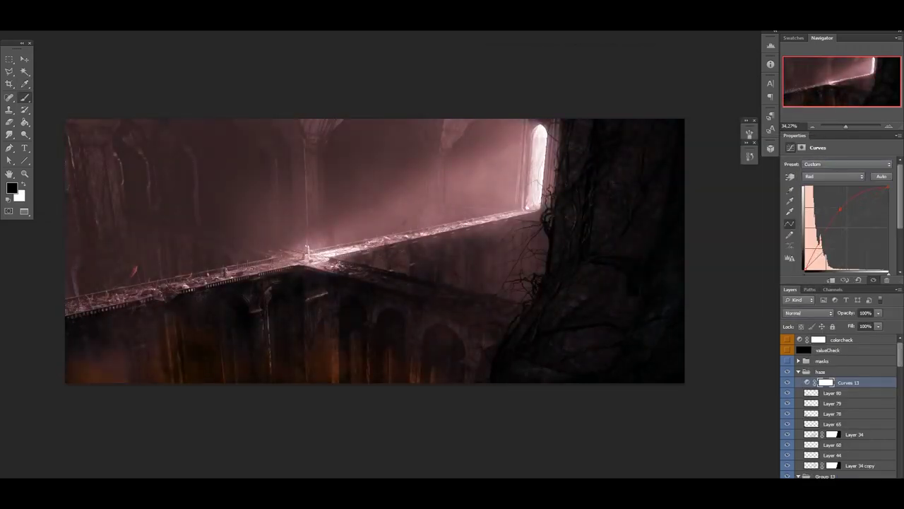
{"action": "key", "text": "ctrl+i"}
{"action": "key", "text": "x"}
{"action": "left_click_drag", "start_coordinate": [106, 364], "coordinate": [325, 357]}
Step: Adjust Layer 79 to hue -12 and saturation -75, and group the glow layers together
{"action": "key", "text": "ctrl+u"}
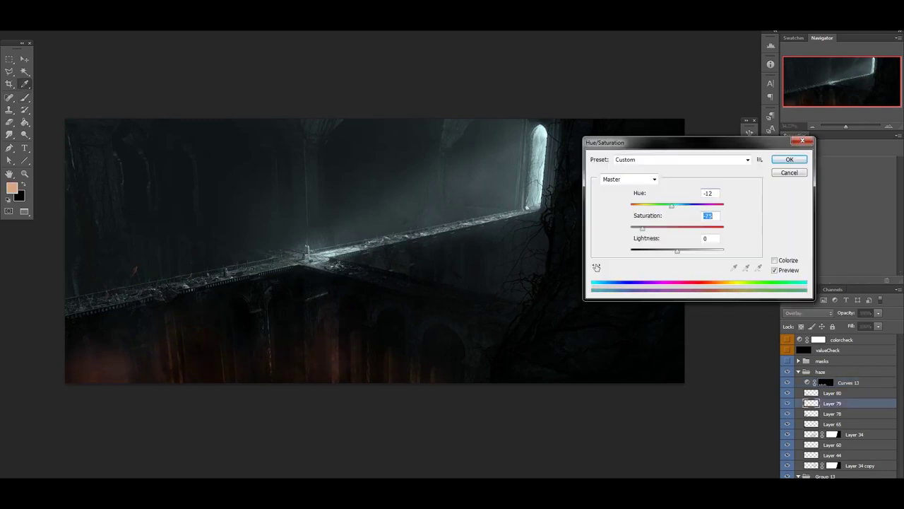
{"action": "key", "text": "Escape"}
{"action": "key", "text": "ctrl+g"}
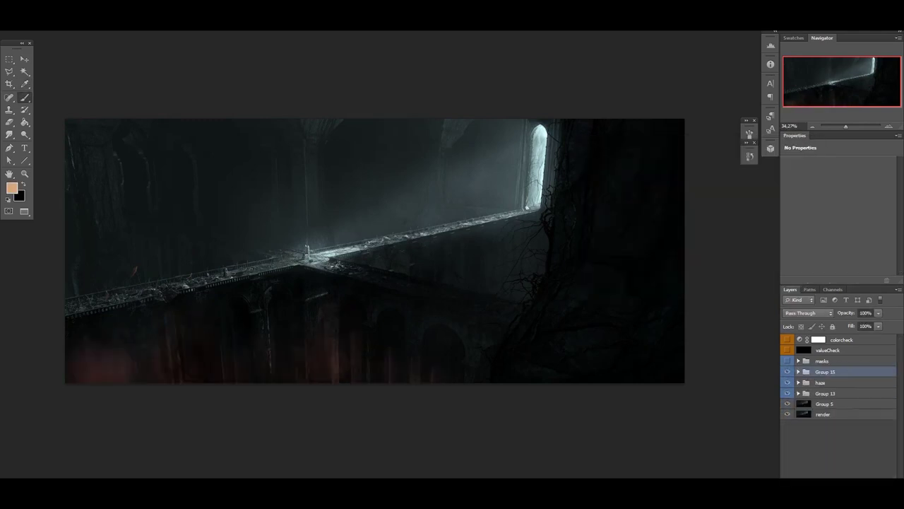
Step: Paint a pale glow in the lower-left corner on a new Overlay layer and try a saturation of +12
{"action": "left_click_drag", "start_coordinate": [71, 375], "coordinate": [219, 367]}
{"action": "key", "text": "shift+alt+o"}
{"action": "key", "text": "ctrl+u"}
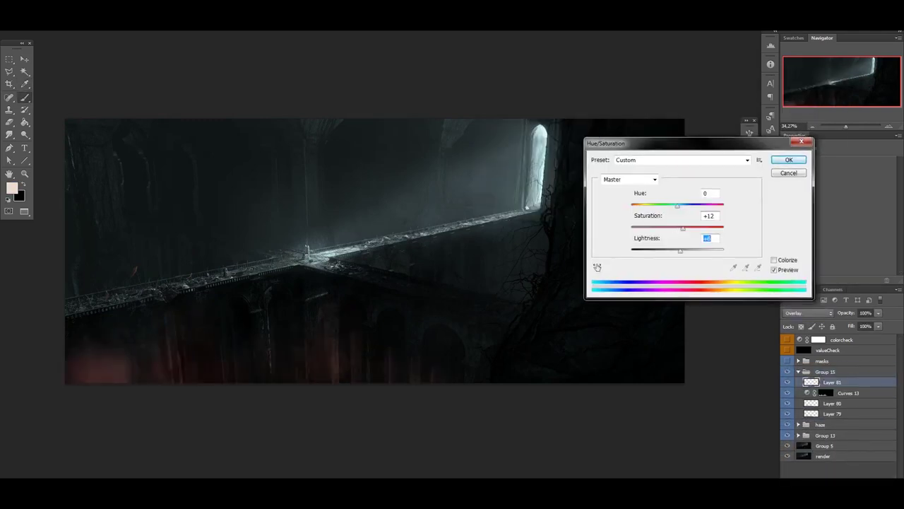
{"action": "key", "text": "Escape"}
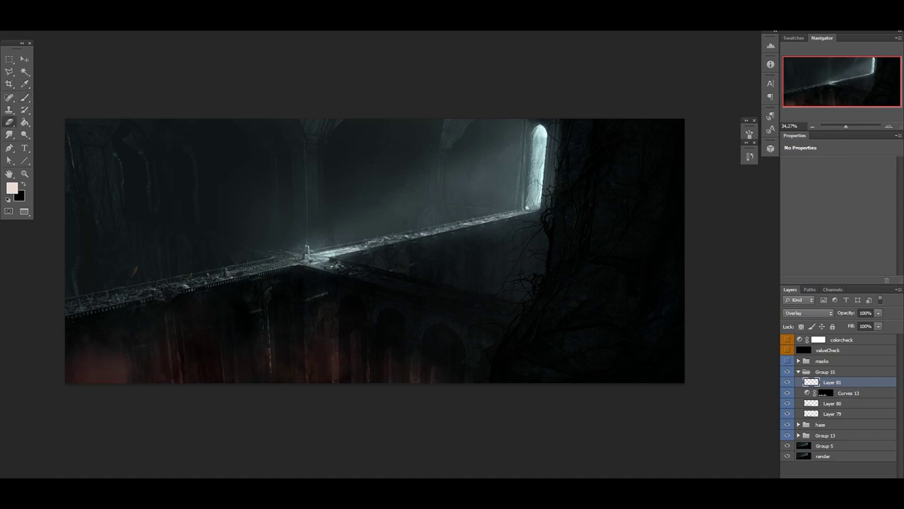
Step: Paste the fire photo into the glow group, stretch it across the area below the bridge and blend it with Screen
{"action": "key", "text": "ctrl+v"}
{"action": "key", "text": "ctrl+t"}
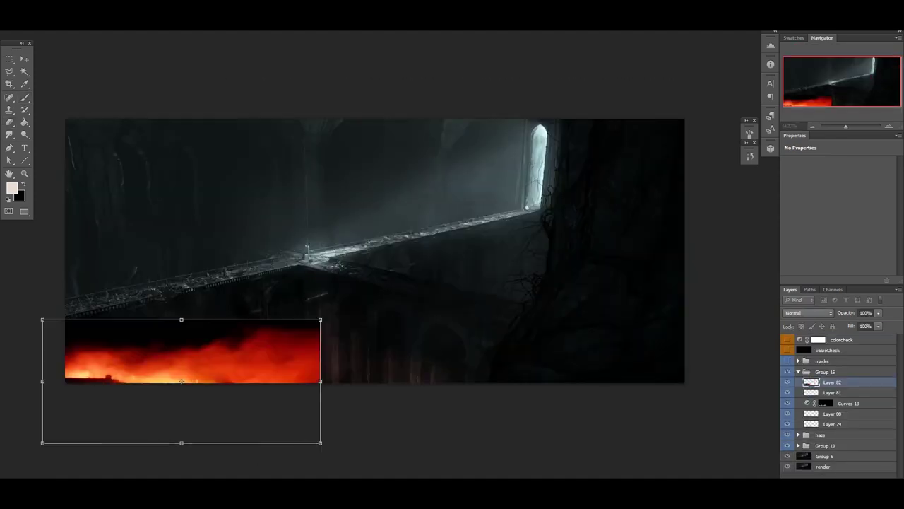
{"action": "left_click_drag", "start_coordinate": [318, 440], "coordinate": [440, 494]}
{"action": "key", "text": "Return"}
{"action": "left_click", "coordinate": [809, 312]}
{"action": "left_click", "coordinate": [790, 145]}
{"action": "key", "text": "ctrl+t"}
{"action": "left_click_drag", "start_coordinate": [455, 386], "coordinate": [508, 386]}
{"action": "key", "text": "Return"}
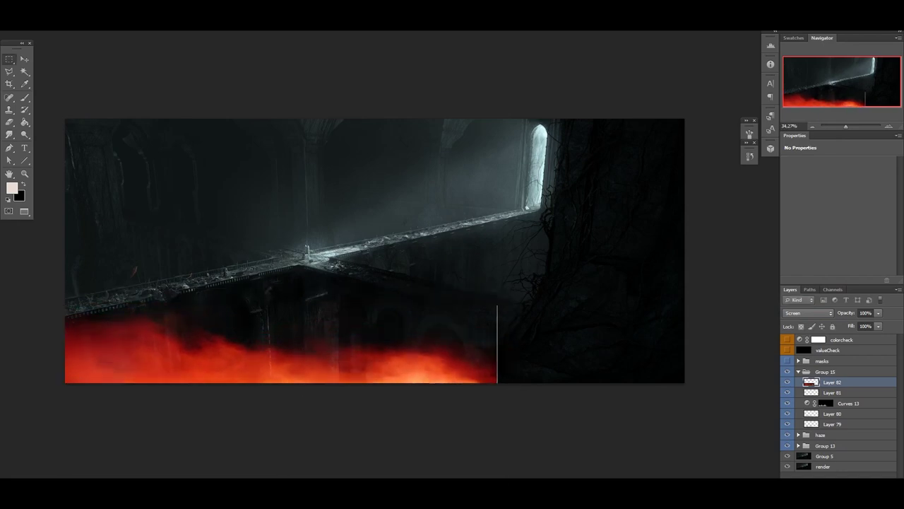
Step: Set the fire layer's saturation to -67 and erase part of its glow in the lower-left corner
{"action": "key", "text": "ctrl+u"}
{"action": "key", "text": "Tab"}
{"action": "type", "text": "-67"}
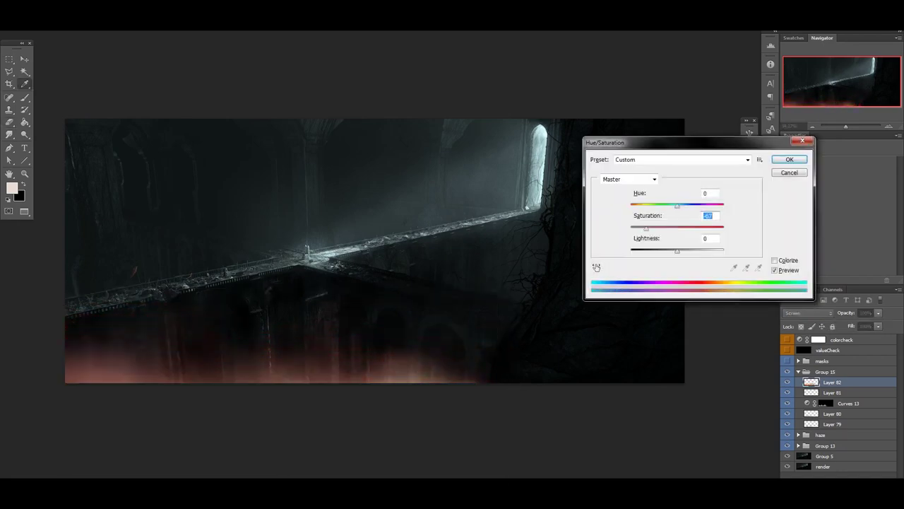
{"action": "key", "text": "Tab"}
{"action": "key", "text": "Return"}
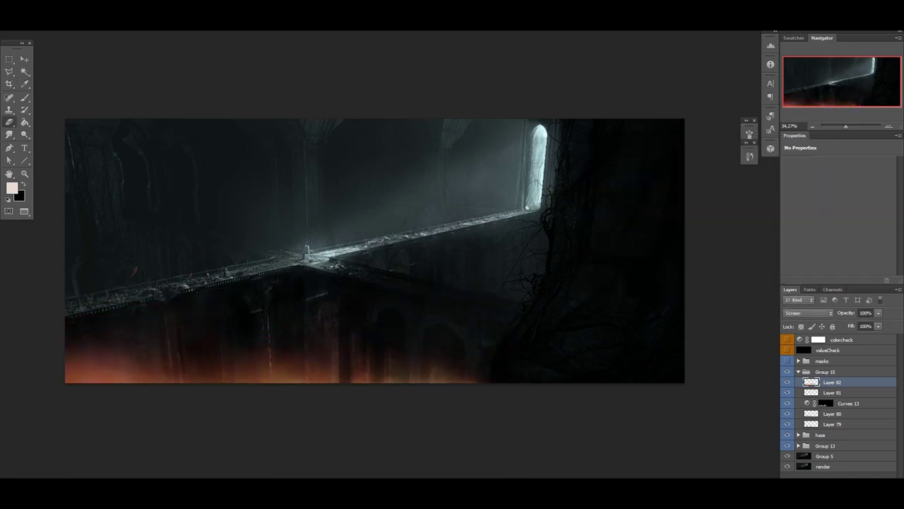
{"action": "left_click_drag", "start_coordinate": [141, 363], "coordinate": [85, 370]}
Step: Flip the whole image horizontally and delete the red glow group
{"action": "key", "text": "ctrl+shift+h"}
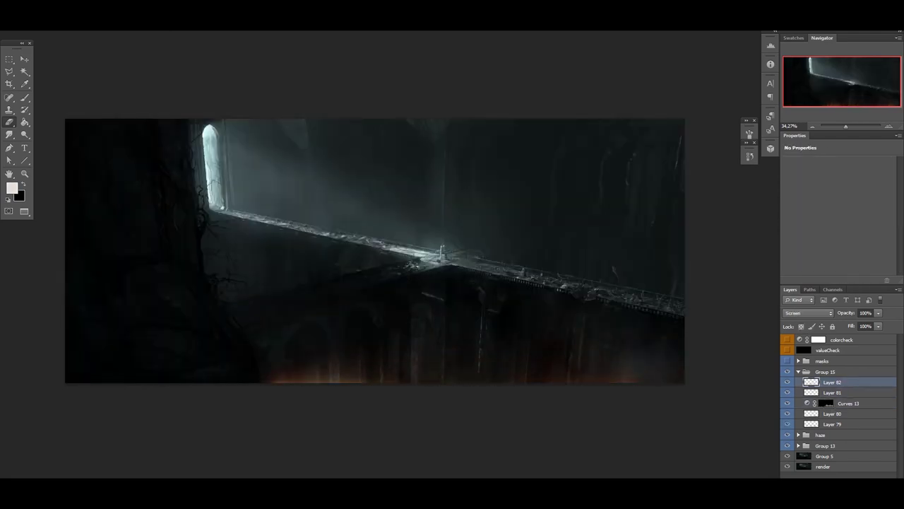
{"action": "key", "text": "Delete"}
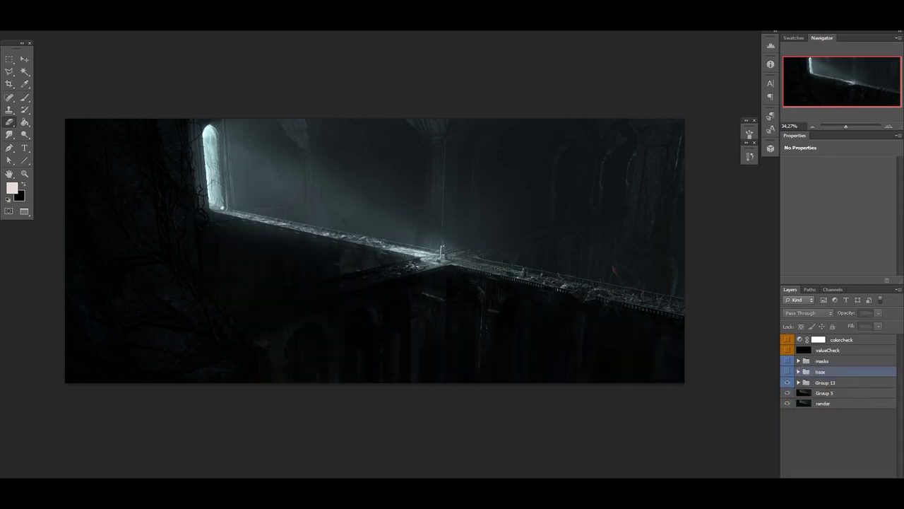
Step: Paint out a lassoed section of the far bridge's balustrade on a new layer in Group 13, creating a broken gap
{"action": "scroll", "coordinate": [279, 212], "scroll_direction": "up", "scroll_amount": 8}
{"action": "key", "text": "b"}
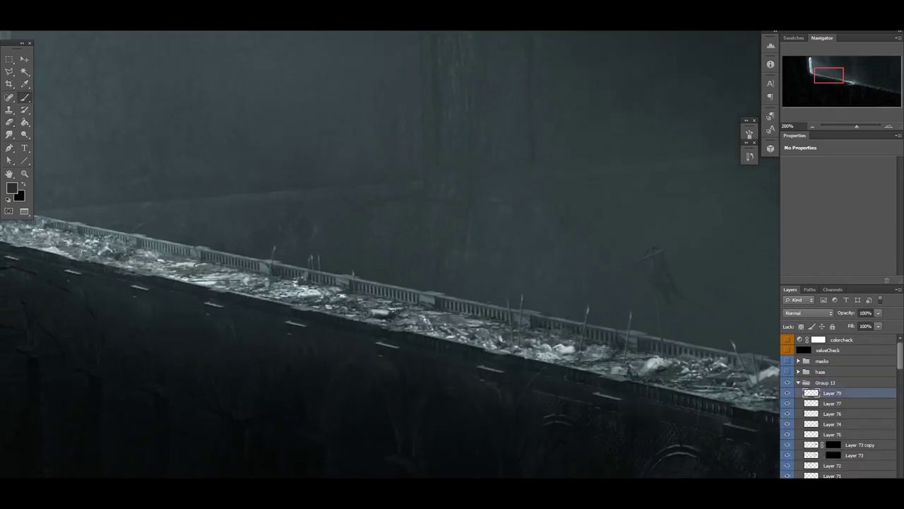
{"action": "right_click", "coordinate": [430, 283]}
{"action": "scroll", "coordinate": [283, 261], "scroll_direction": "up", "scroll_amount": 3}
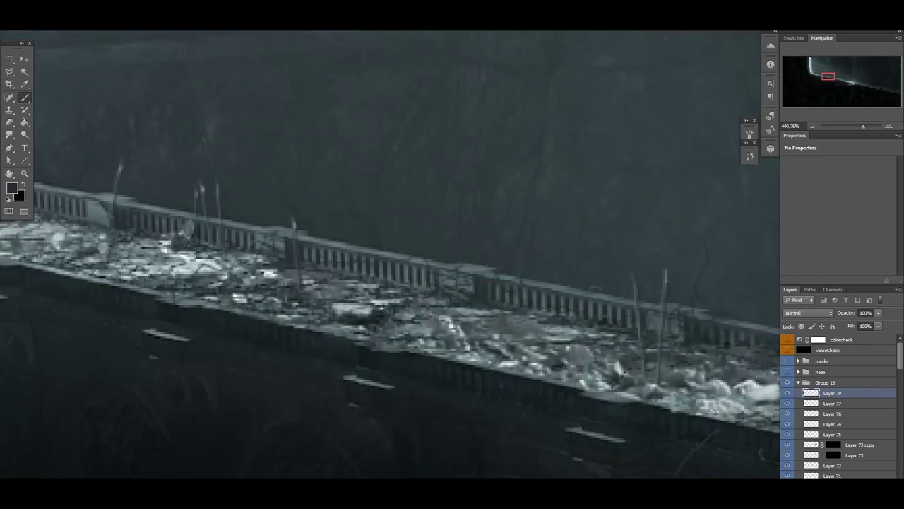
{"action": "scroll", "coordinate": [424, 261], "scroll_direction": "up", "scroll_amount": 2}
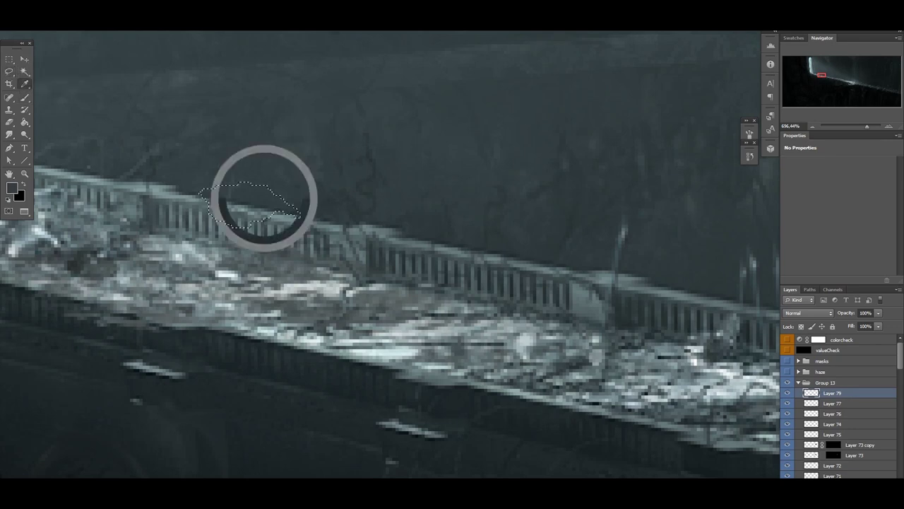
{"action": "scroll", "coordinate": [204, 194], "scroll_direction": "up", "scroll_amount": 2}
{"action": "left_click", "coordinate": [170, 182], "text": "alt"}
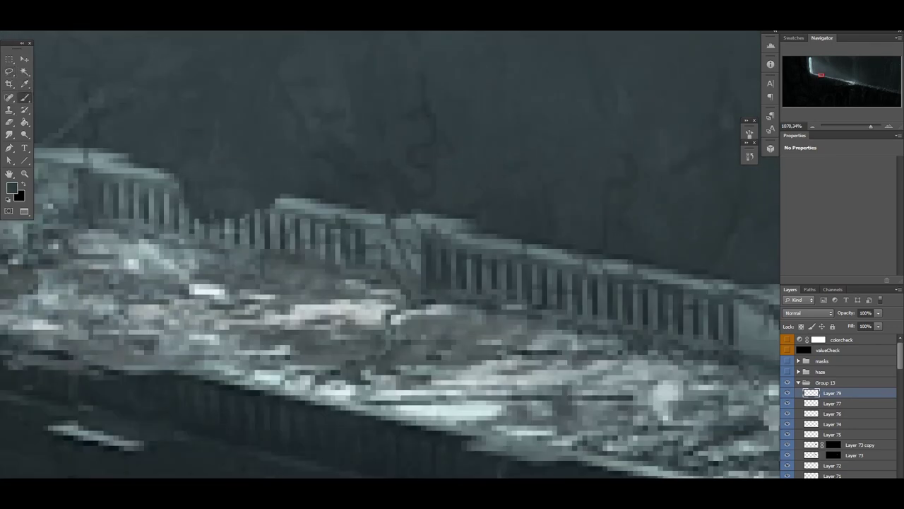
Step: Refine the broken railing edge using the wall tone sampled beside the gap
{"action": "scroll", "coordinate": [389, 283], "scroll_direction": "down", "scroll_amount": 2}
{"action": "key", "text": "i"}
{"action": "left_click", "coordinate": [11, 187]}
{"action": "key", "text": "Escape"}
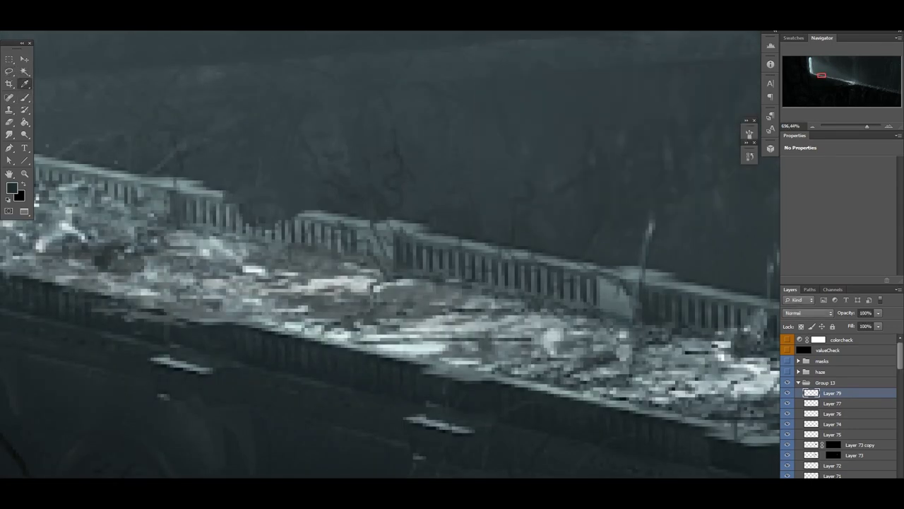
{"action": "left_click", "coordinate": [262, 211], "text": "alt"}
{"action": "scroll", "coordinate": [262, 212], "scroll_direction": "down", "scroll_amount": 2}
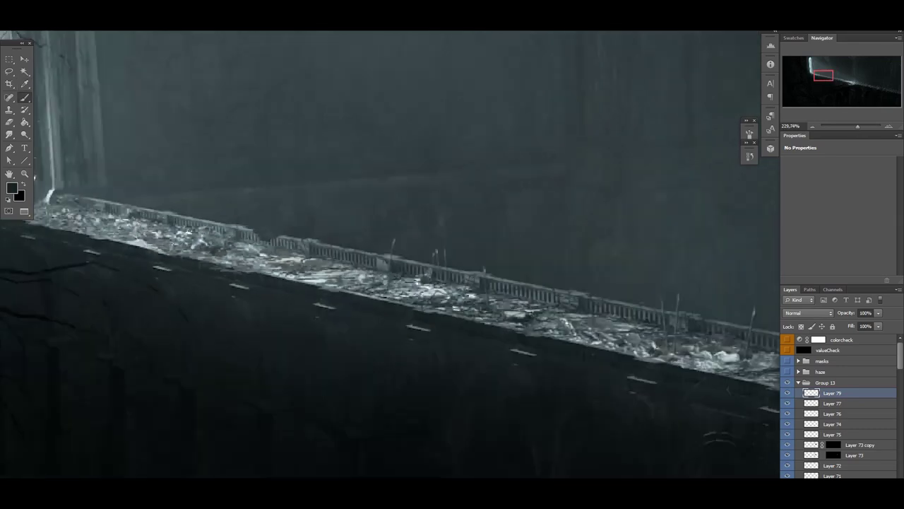
Step: Sample a dark tone from the bridge's side and paint thin twigs along the far stretch of the bridge near the doorway
{"action": "scroll", "coordinate": [262, 212], "scroll_direction": "up", "scroll_amount": 2}
{"action": "scroll", "coordinate": [347, 209], "scroll_direction": "down", "scroll_amount": 3}
{"action": "scroll", "coordinate": [347, 209], "scroll_direction": "up", "scroll_amount": 3}
{"action": "left_click", "coordinate": [299, 373], "text": "alt"}
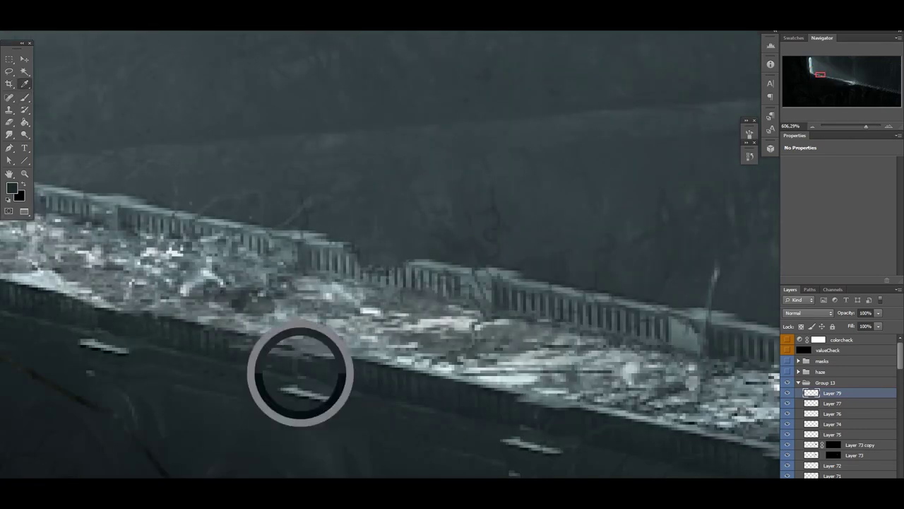
{"action": "scroll", "coordinate": [388, 282], "scroll_direction": "down", "scroll_amount": 3}
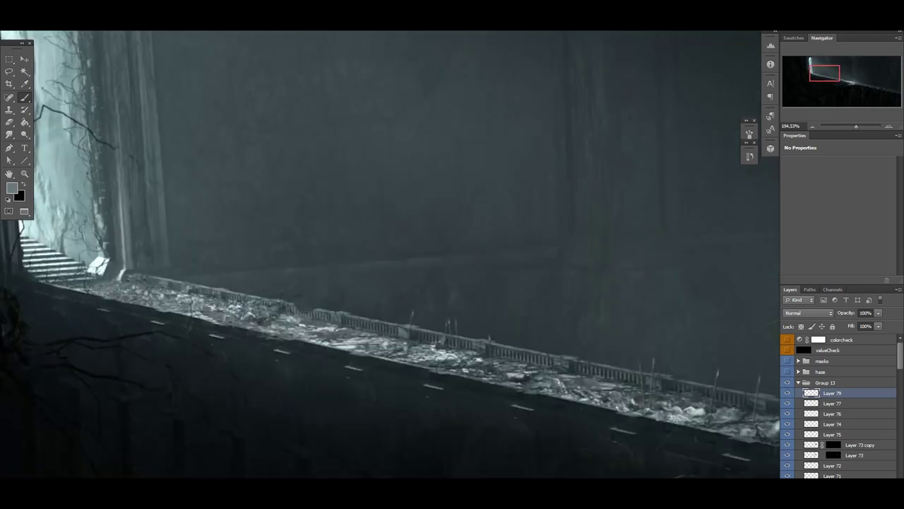
{"action": "scroll", "coordinate": [388, 282], "scroll_direction": "up", "scroll_amount": 2}
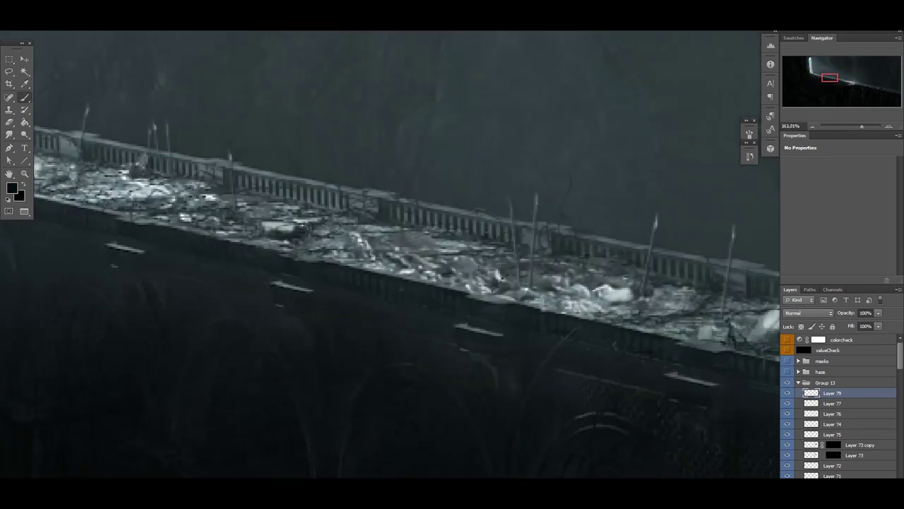
{"action": "scroll", "coordinate": [172, 343], "scroll_direction": "down", "scroll_amount": 3}
{"action": "scroll", "coordinate": [172, 343], "scroll_direction": "up", "scroll_amount": 3}
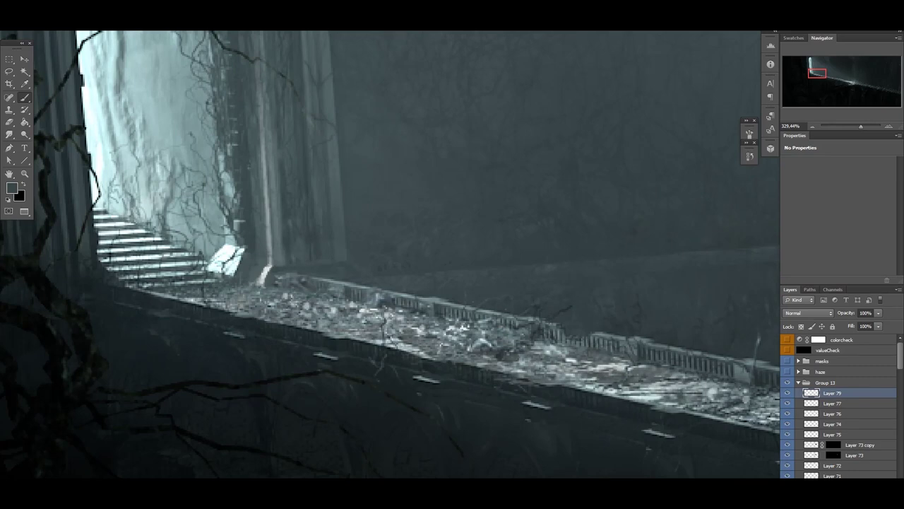
{"action": "scroll", "coordinate": [388, 254], "scroll_direction": "down", "scroll_amount": 3}
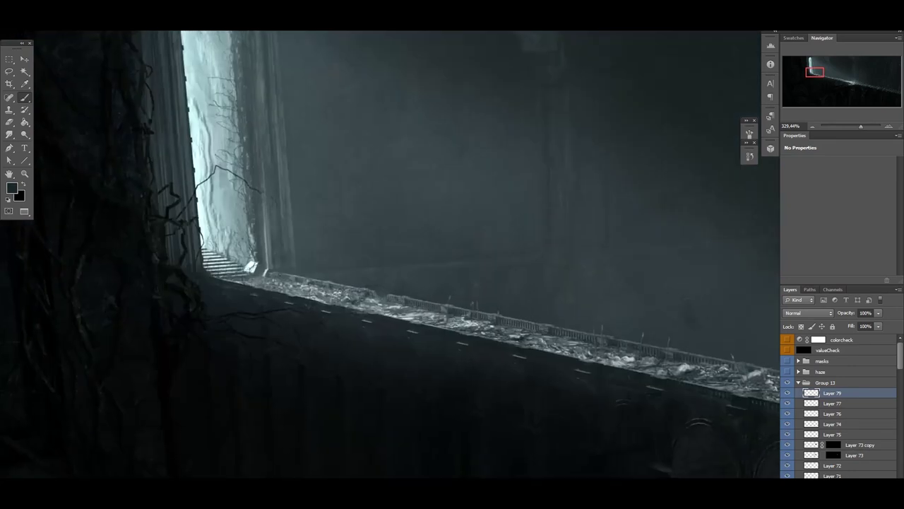
{"action": "scroll", "coordinate": [388, 254], "scroll_direction": "down", "scroll_amount": 2}
{"action": "scroll", "coordinate": [389, 254], "scroll_direction": "up", "scroll_amount": 4}
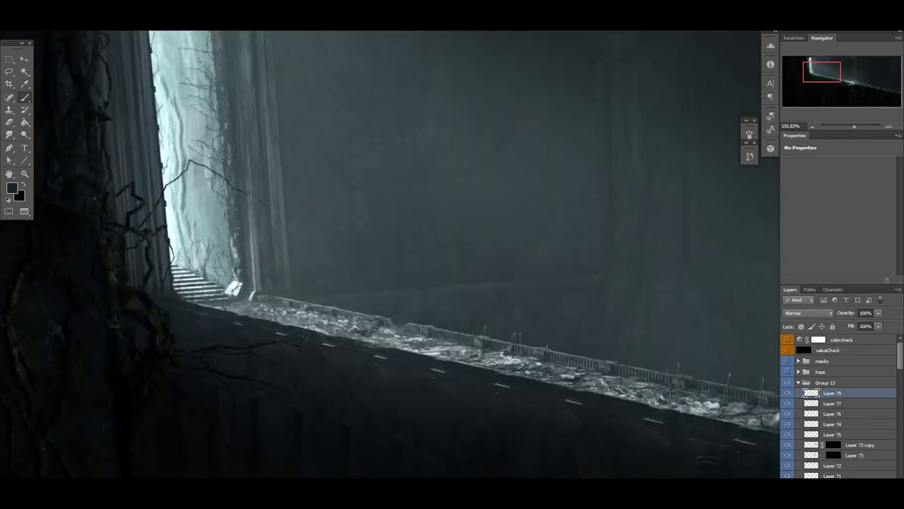
{"action": "scroll", "coordinate": [389, 254], "scroll_direction": "up", "scroll_amount": 3}
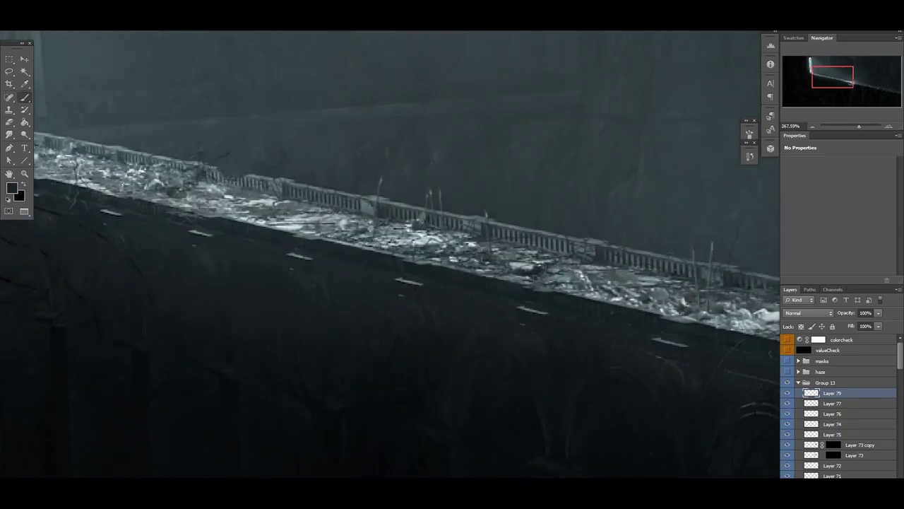
Step: Lasso irregular puddle patches on the bridge floor around the monument and fill them with white on a new layer
{"action": "scroll", "coordinate": [389, 254], "scroll_direction": "down", "scroll_amount": 2}
{"action": "key", "text": "l"}
{"action": "scroll", "coordinate": [390, 255], "scroll_direction": "right", "scroll_amount": 6}
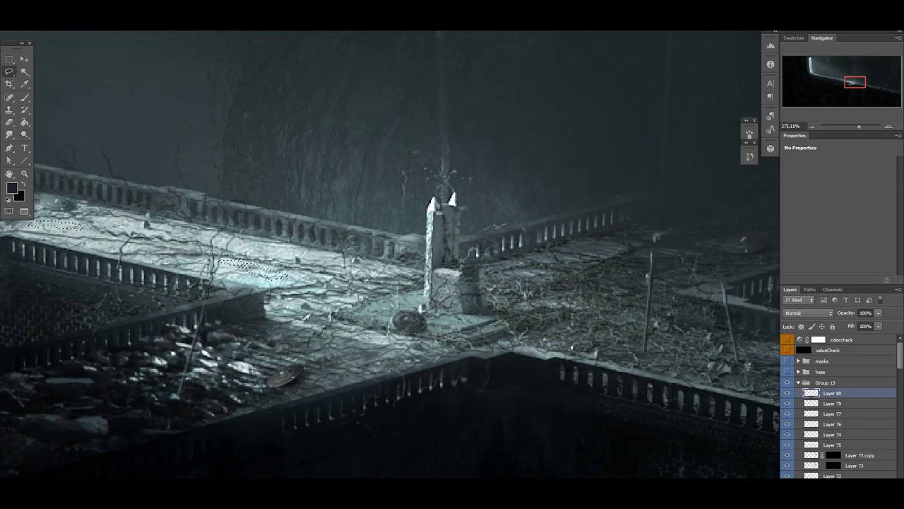
{"action": "scroll", "coordinate": [388, 254], "scroll_direction": "down", "scroll_amount": 3}
{"action": "key", "text": "ctrl+shift+n"}
{"action": "key", "text": "Return"}
{"action": "key", "text": "i"}
{"action": "key", "text": "l"}
{"action": "scroll", "coordinate": [390, 254], "scroll_direction": "up", "scroll_amount": 4}
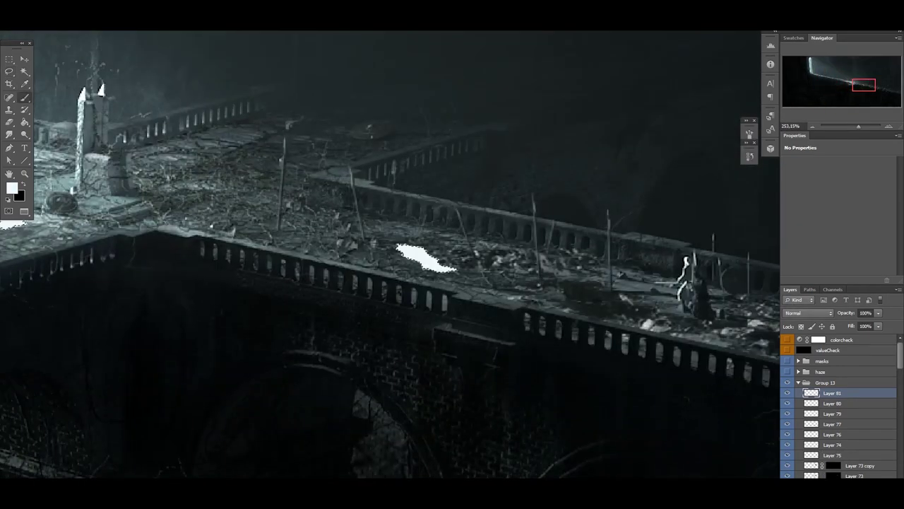
Step: Shift the midtones of the white puddle layer toward cyan with Color Balance
{"action": "key", "text": "ctrl+0"}
{"action": "key", "text": "ctrl+u"}
{"action": "key", "text": "Escape"}
{"action": "key", "text": "ctrl+b"}
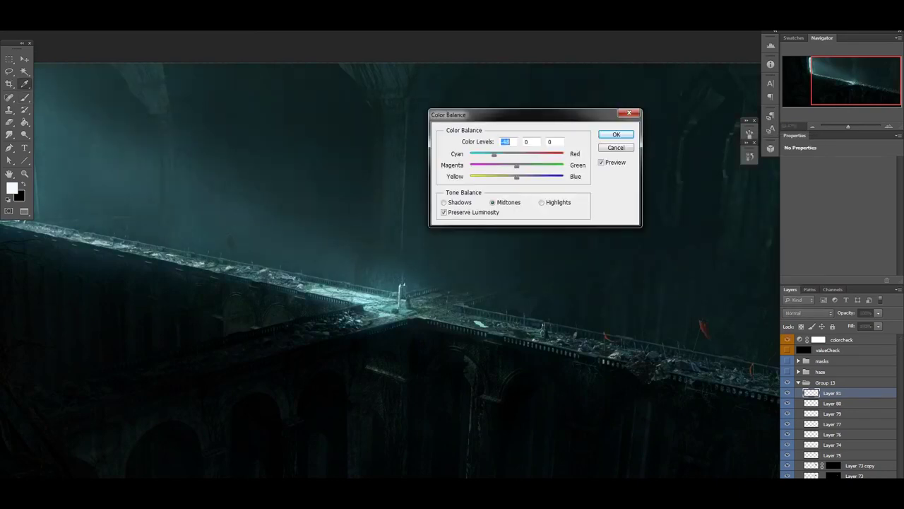
{"action": "key", "text": "Return"}
Step: Bring the wet cobblestone photo in as a layer, clip it to the white puddle layer and scale it down around the monument
{"action": "key", "text": "alt+Tab"}
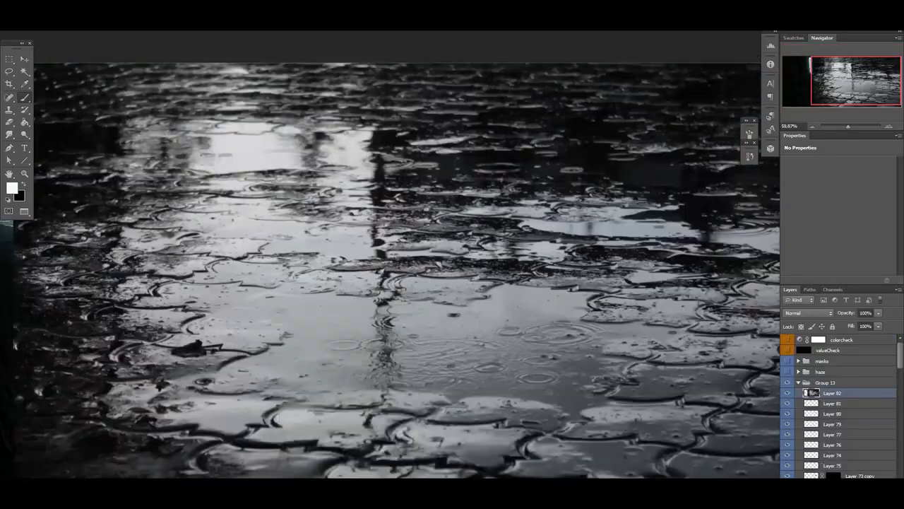
{"action": "key", "text": "ctrl+minus"}
{"action": "key", "text": "ctrl+plus"}
{"action": "key", "text": "ctrl+plus"}
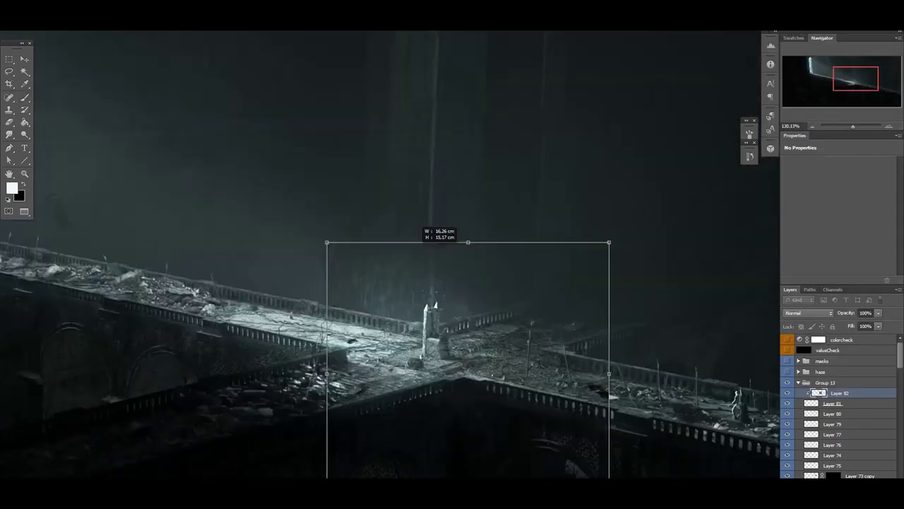
{"action": "key", "text": "Return"}
Step: Adjust the clipped cobblestone texture with Color Balance, then brighten it with Curves, mapping input 205 to output 255
{"action": "key", "text": "ctrl+b"}
{"action": "key", "text": "Return"}
{"action": "key", "text": "ctrl+m"}
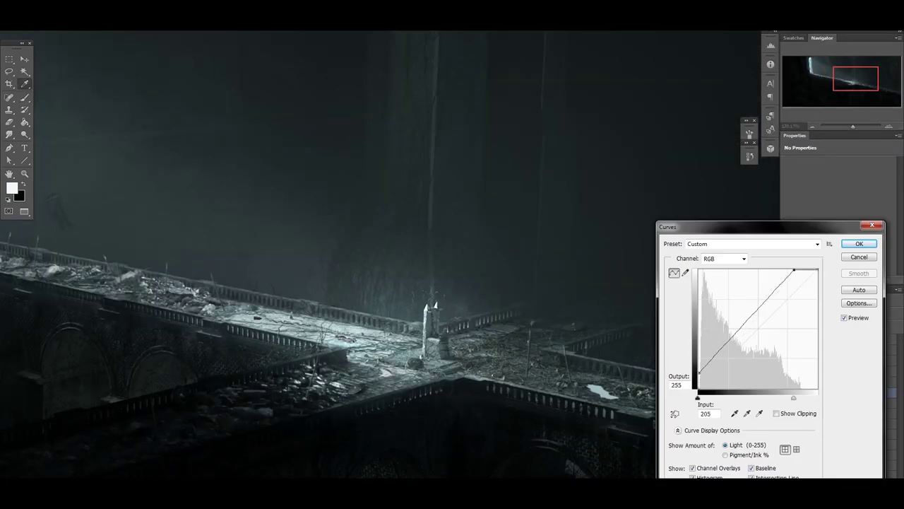
{"action": "key", "text": "Return"}
Step: Tint the clipped cobblestone texture with Hue/Saturation and Color Balance, shifting the shadows to +3 toward blue
{"action": "key", "text": "ctrl+u"}
{"action": "key", "text": "Return"}
{"action": "key", "text": "ctrl+b"}
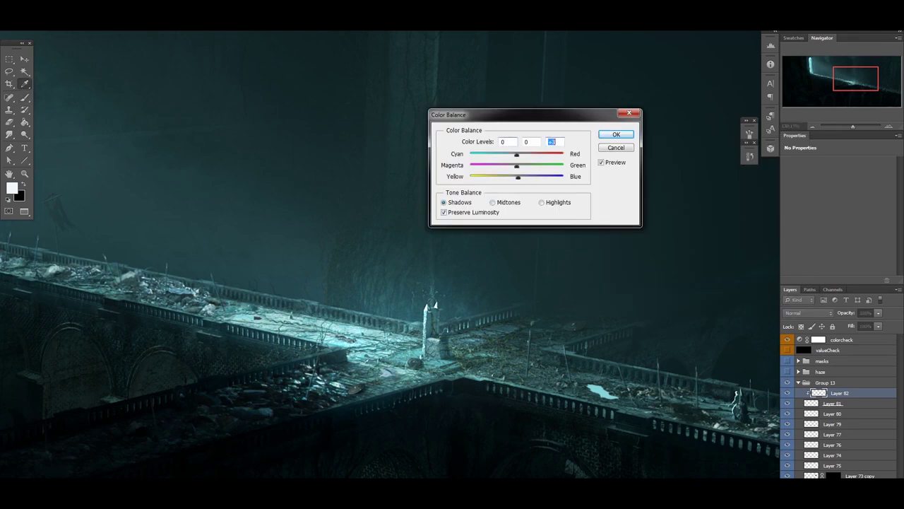
{"action": "key", "text": "Return"}
{"action": "key", "text": "ctrl+u"}
{"action": "key", "text": "Return"}
Step: Fit the texture over the puddle beside the monument and clip a duplicate of it over the puddle farther along the bridge
{"action": "key", "text": "ctrl+t"}
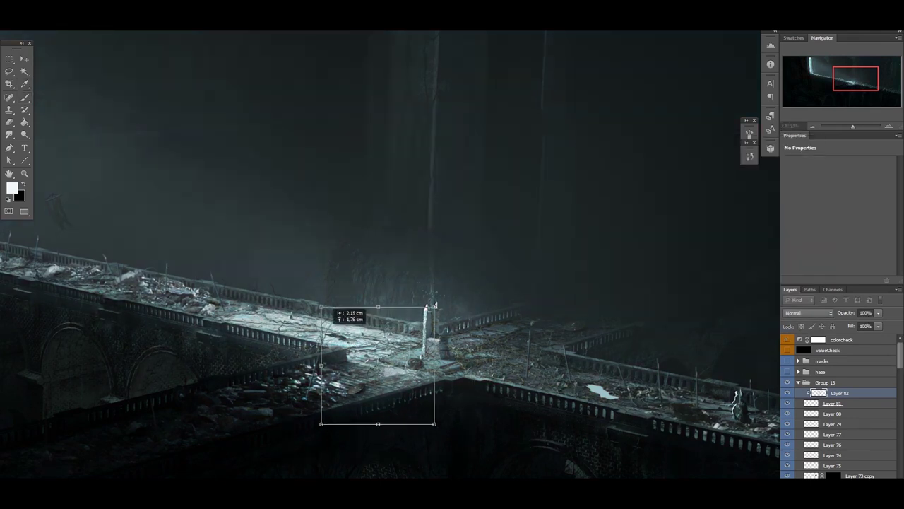
{"action": "key", "text": "ctrl+m"}
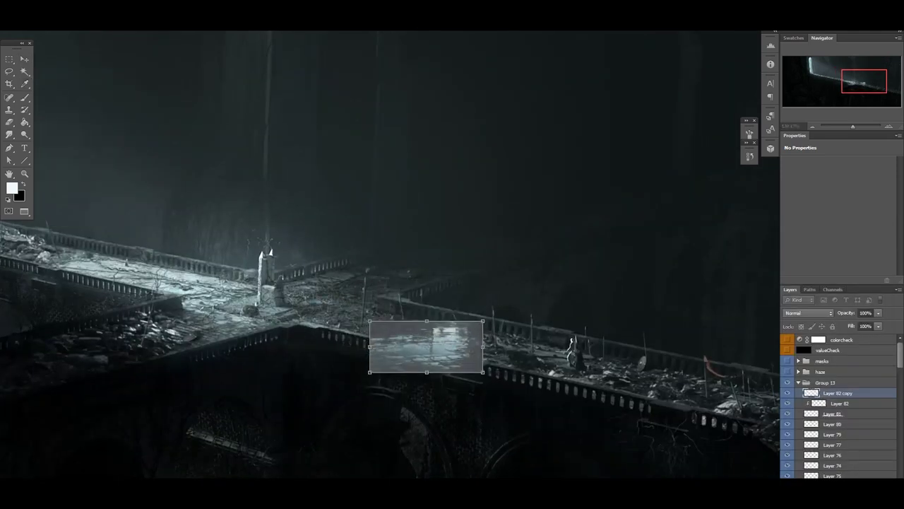
{"action": "right_click", "coordinate": [837, 393]}
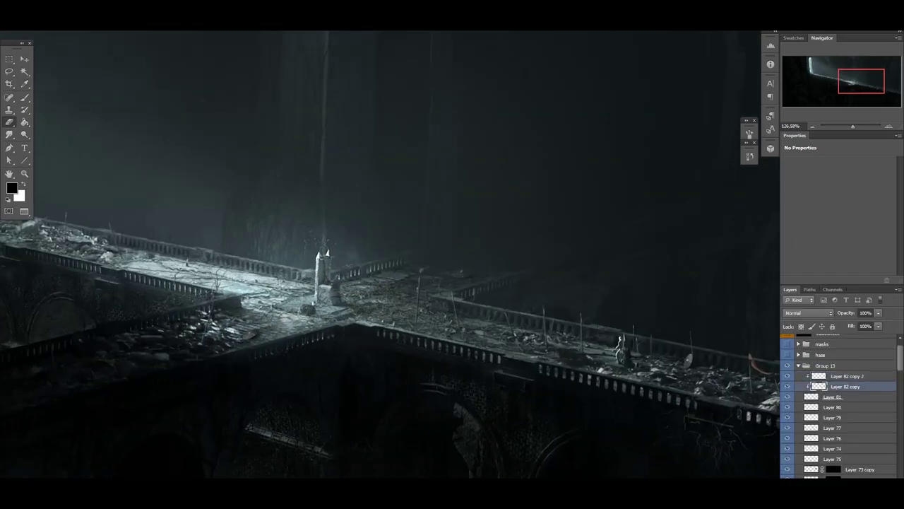
Step: Set the hue of the lower texture copy to -16 and adjust the copy above it with Curves
{"action": "key", "text": "ctrl+u"}
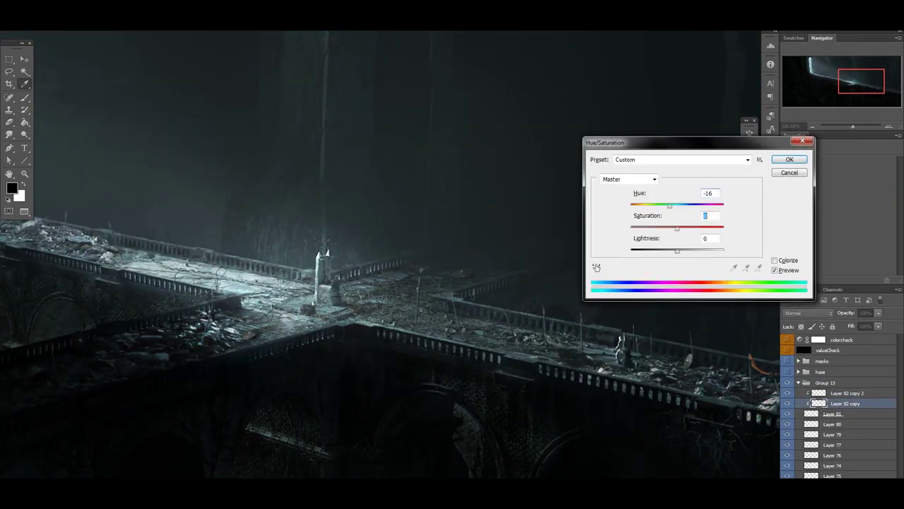
{"action": "key", "text": "Return"}
{"action": "key", "text": "alt+bracketright"}
{"action": "key", "text": "ctrl+m"}
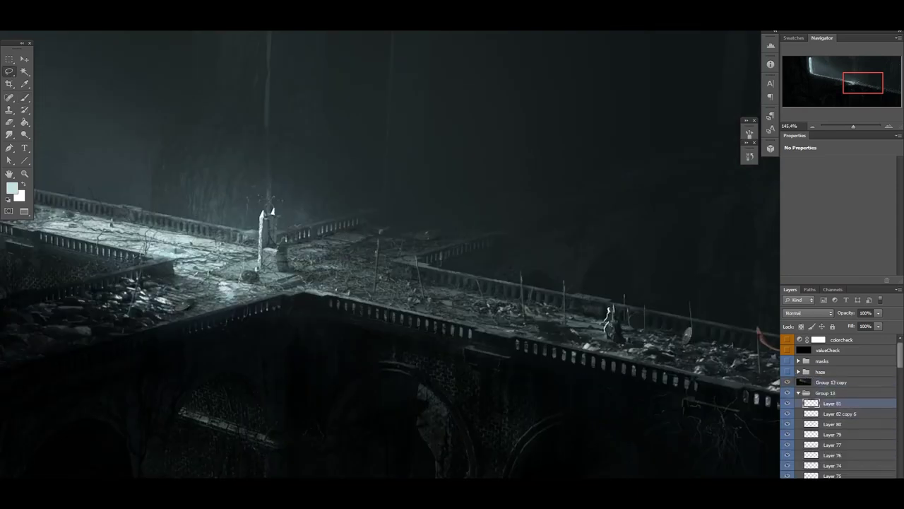
Step: Clip a merged copy of Group 13 to the puddle layer and shift it to form reflections inside the puddles
{"action": "key", "text": "ctrl+m"}
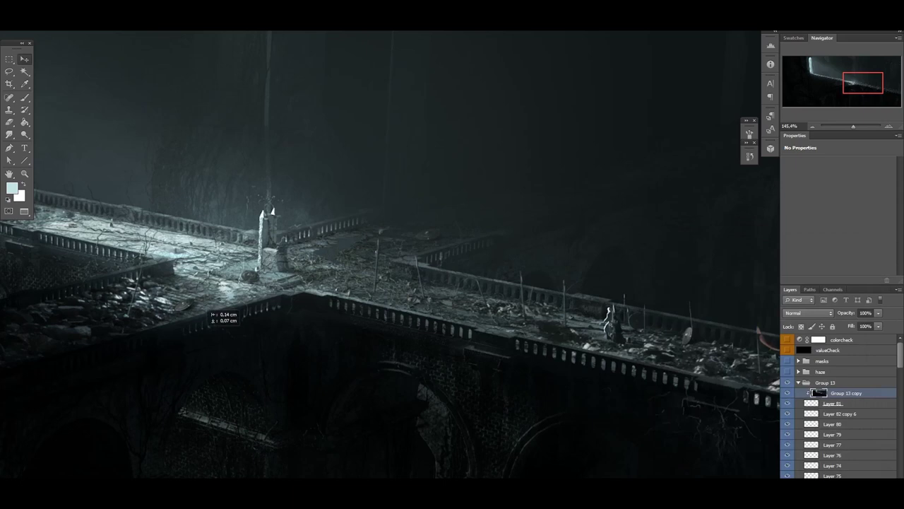
{"action": "left_click_drag", "start_coordinate": [211, 311], "coordinate": [201, 333]}
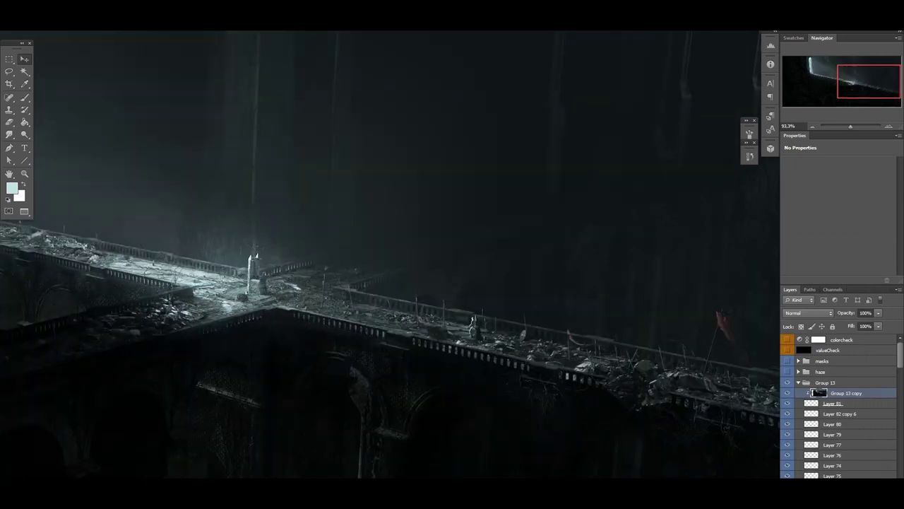
{"action": "left_click_drag", "start_coordinate": [170, 234], "coordinate": [173, 236]}
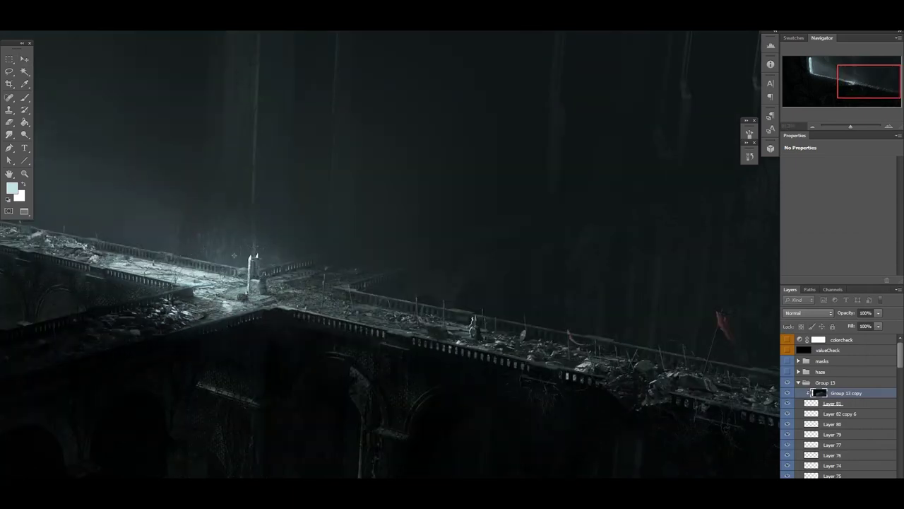
Step: Free Transform the clipped copy of the painting to fit the puddle reflections near the monument
{"action": "key", "text": "ctrl+t"}
{"action": "right_click", "coordinate": [272, 287]}
{"action": "left_click", "coordinate": [293, 306]}
{"action": "left_click_drag", "start_coordinate": [363, 282], "coordinate": [448, 373]}
{"action": "key", "text": "Return"}
Step: Apply a Motion Blur to the clipped reflection copy and adjust its tones with Curves
{"action": "key", "text": "alt+t"}
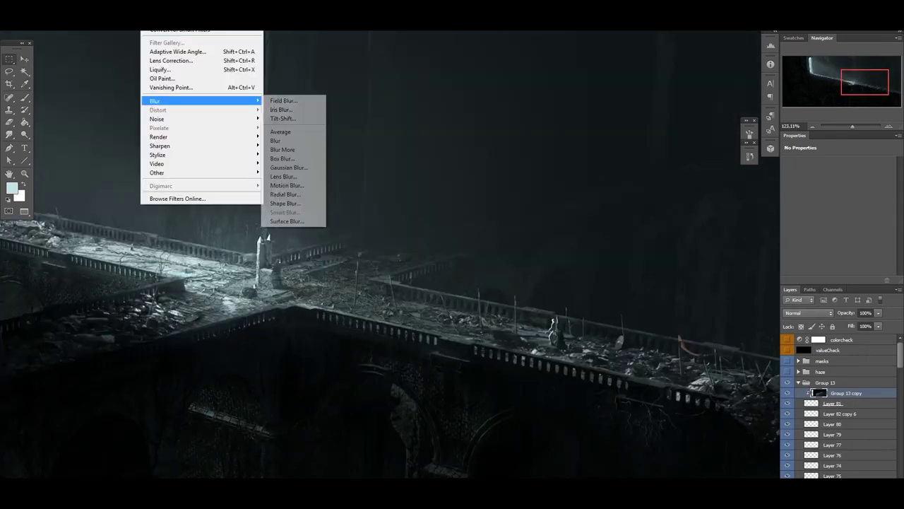
{"action": "left_click", "coordinate": [286, 186]}
{"action": "key", "text": "Return"}
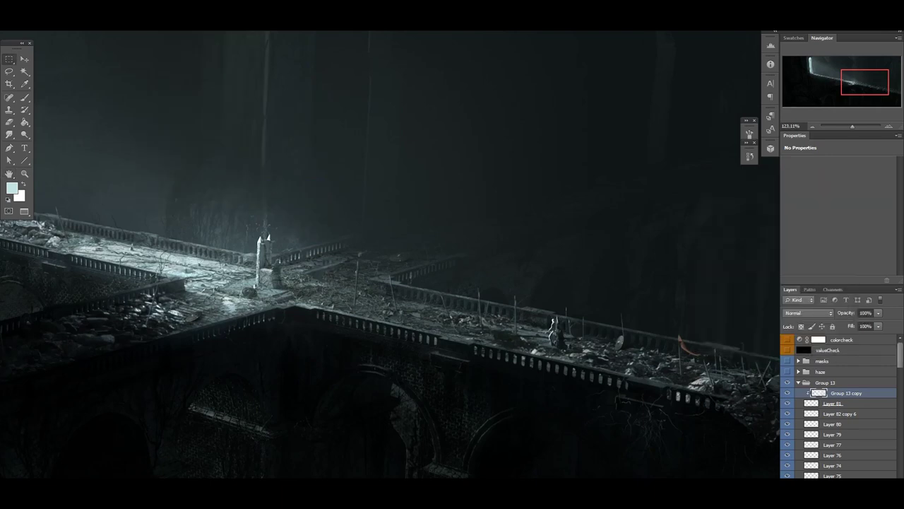
{"action": "key", "text": "ctrl+m"}
{"action": "key", "text": "Return"}
{"action": "key", "text": "ctrl+minus"}
{"action": "key", "text": "ctrl+m"}
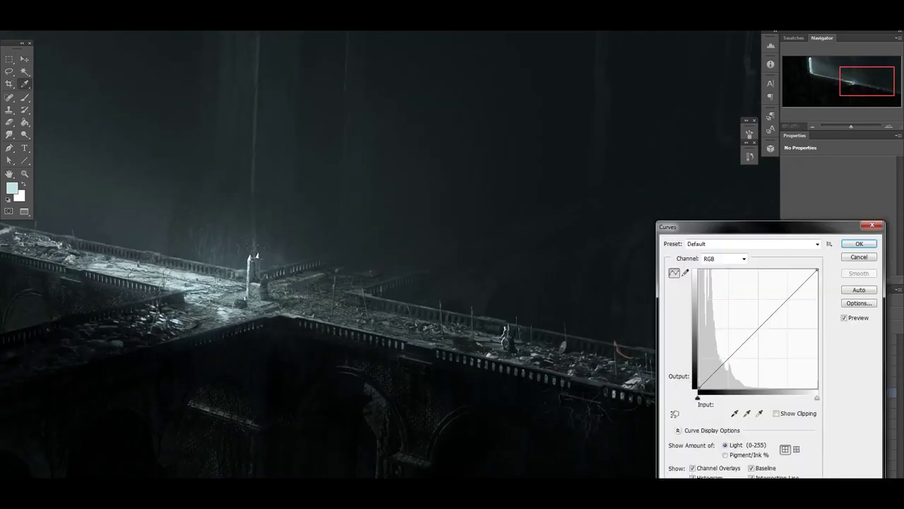
{"action": "key", "text": "Return"}
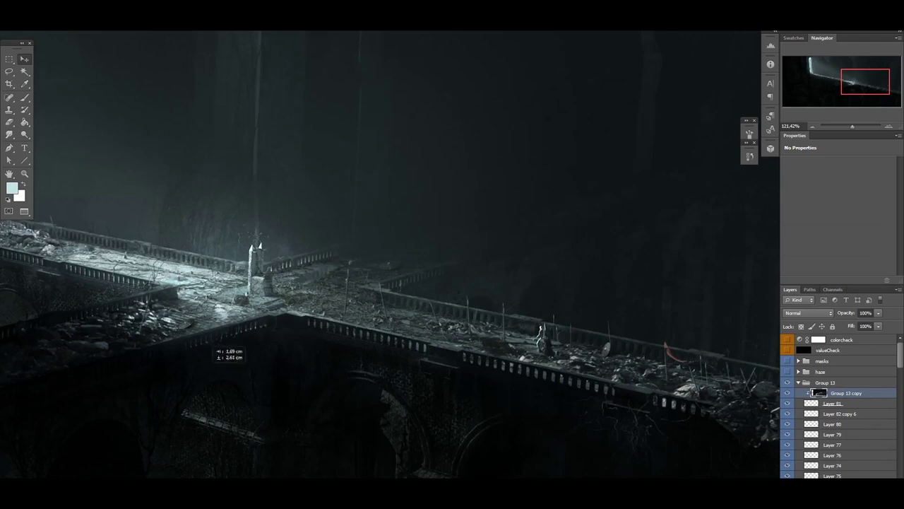
Step: Create a new layer above the reflection and paint black touches around the kneeling figure and the shield
{"action": "scroll", "coordinate": [225, 326], "scroll_direction": "down", "scroll_amount": 3}
{"action": "scroll", "coordinate": [491, 346], "scroll_direction": "up", "scroll_amount": 8}
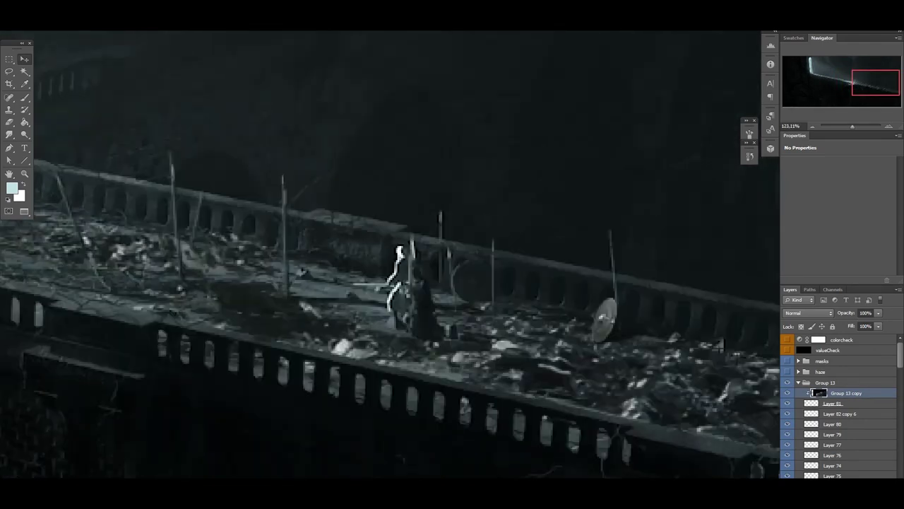
{"action": "key", "text": "d"}
{"action": "key", "text": "b"}
{"action": "key", "text": "ctrl+shift+n"}
{"action": "key", "text": "Return"}
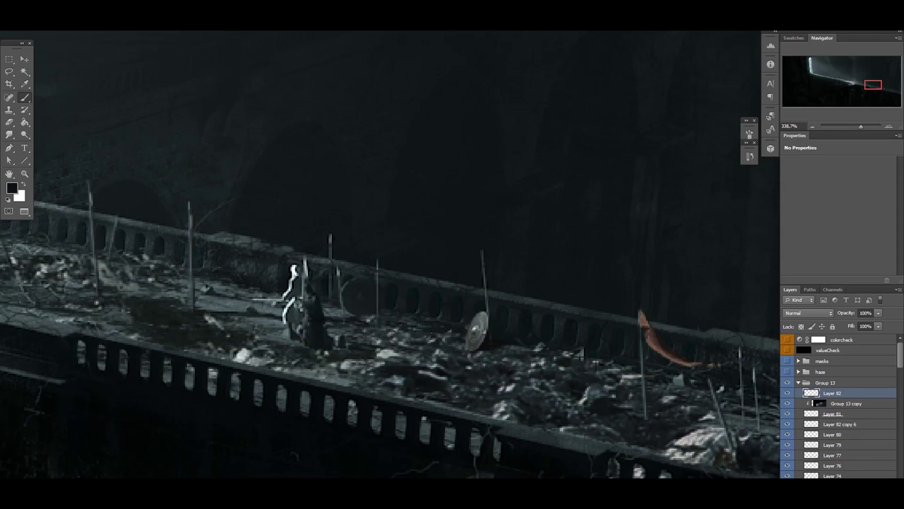
{"action": "left_click_drag", "start_coordinate": [296, 297], "coordinate": [524, 381]}
Step: Examine the far end of the bridge and the whole composition, with Group 13 collapsed and the haze group shown
{"action": "scroll", "coordinate": [390, 255], "scroll_direction": "down", "scroll_amount": 8}
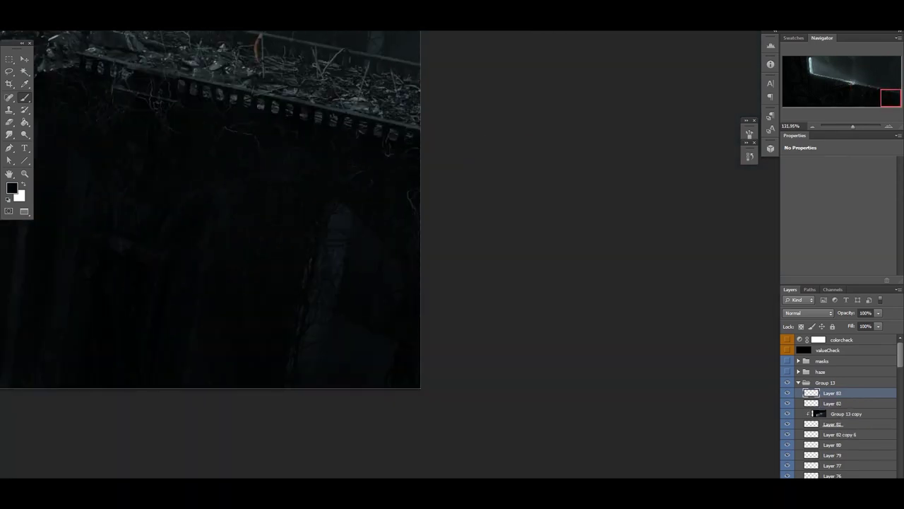
{"action": "right_click", "coordinate": [339, 279]}
{"action": "key", "text": "Escape"}
{"action": "scroll", "coordinate": [390, 255], "scroll_direction": "down", "scroll_amount": 3}
{"action": "scroll", "coordinate": [390, 255], "scroll_direction": "up", "scroll_amount": 2}
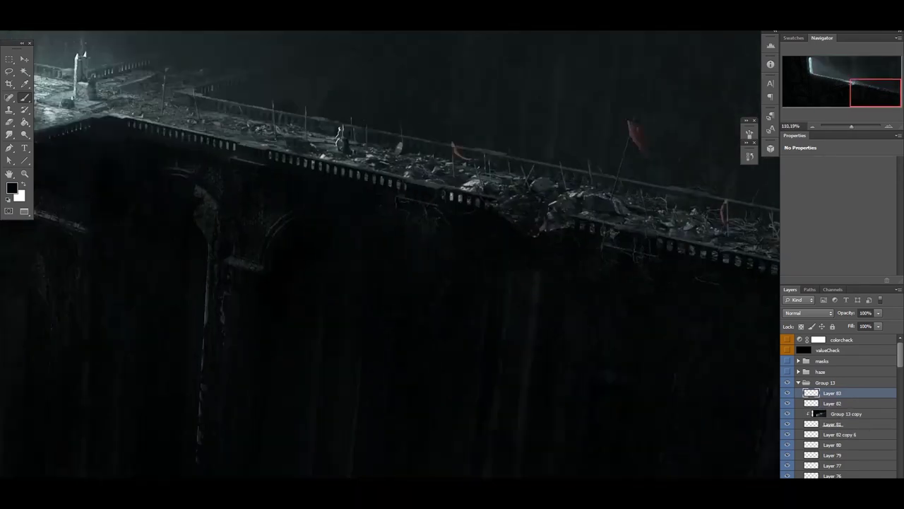
{"action": "scroll", "coordinate": [390, 255], "scroll_direction": "down", "scroll_amount": 4}
{"action": "left_click", "coordinate": [799, 382]}
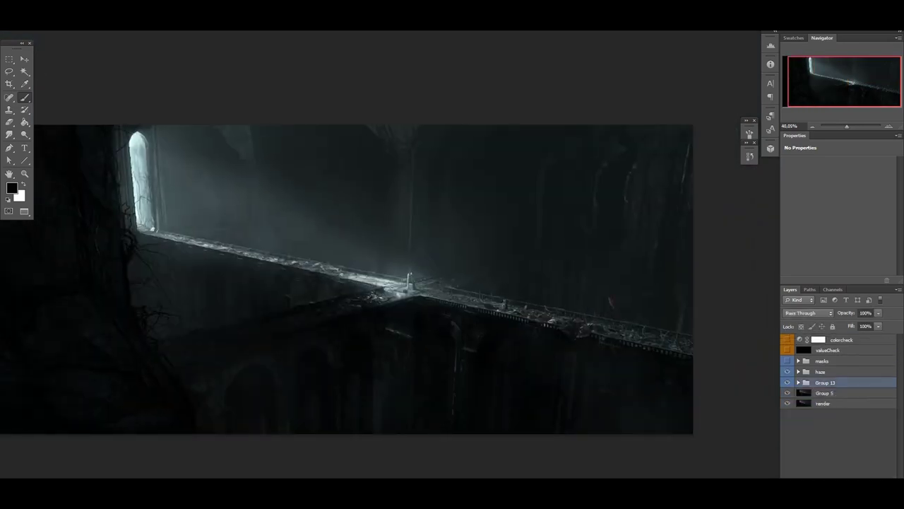
Step: Lasso and fill an irregular puddle on the dark side bridge on a new layer, and clip a second Group 13 copy to it
{"action": "scroll", "coordinate": [364, 306], "scroll_direction": "up", "scroll_amount": 5}
{"action": "key", "text": "ctrl+shift+n"}
{"action": "key", "text": "Return"}
{"action": "key", "text": "l"}
{"action": "left_click_drag", "start_coordinate": [185, 350], "coordinate": [244, 318]}
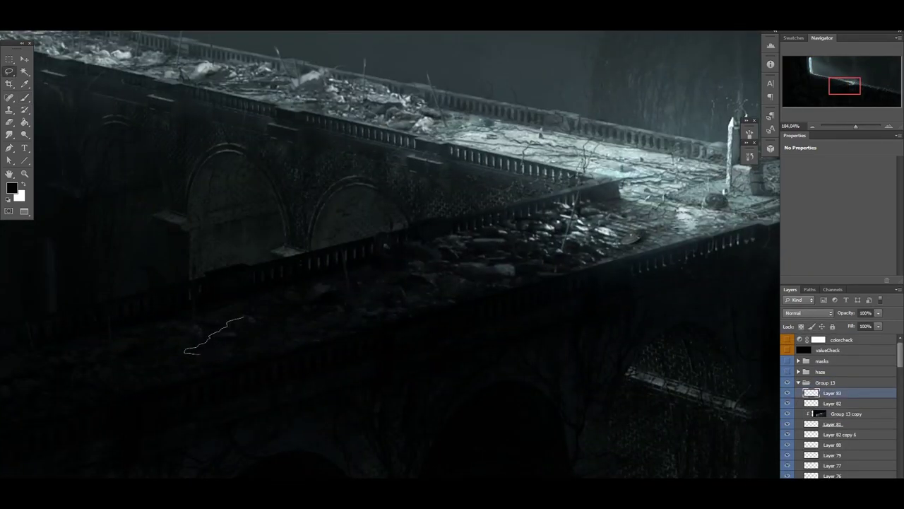
{"action": "key", "text": "ctrl+shift+bracketright"}
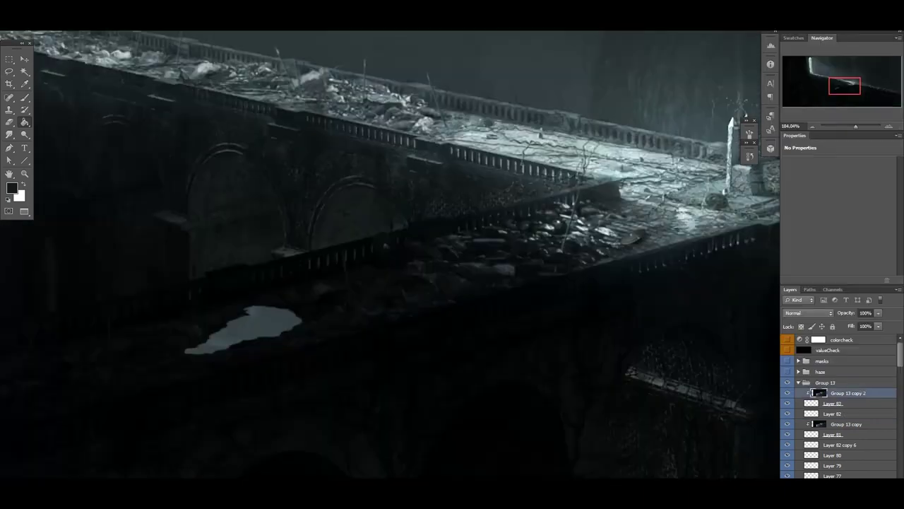
Step: Skew the second Group 13 copy with Free Transform and shift it sideways to place a reflection in the side-bridge puddle
{"action": "scroll", "coordinate": [390, 254], "scroll_direction": "down", "scroll_amount": 5}
{"action": "key", "text": "ctrl+t"}
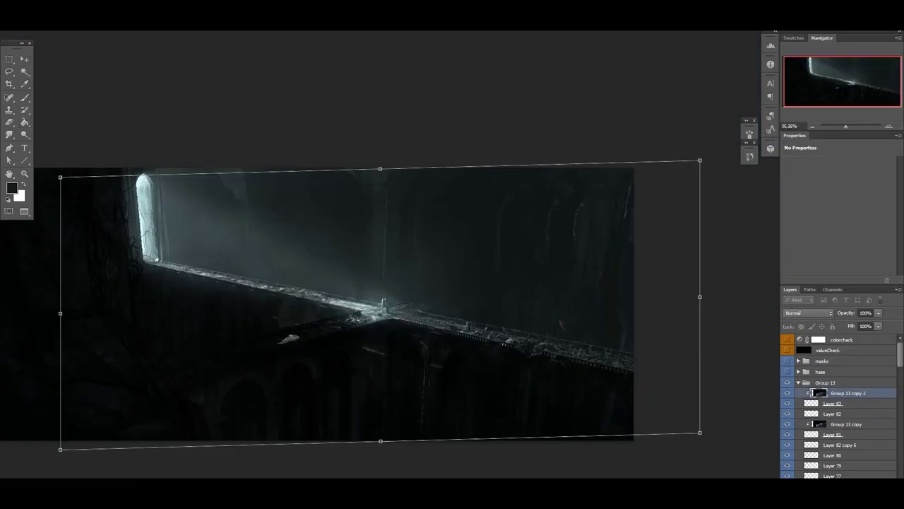
{"action": "left_click_drag", "start_coordinate": [167, 311], "coordinate": [314, 311]}
{"action": "scroll", "coordinate": [314, 311], "scroll_direction": "up", "scroll_amount": 4}
Step: Darken the side-bridge puddle's reflection with Curves and cut jagged notches out of the puddle's edge
{"action": "key", "text": "ctrl+m"}
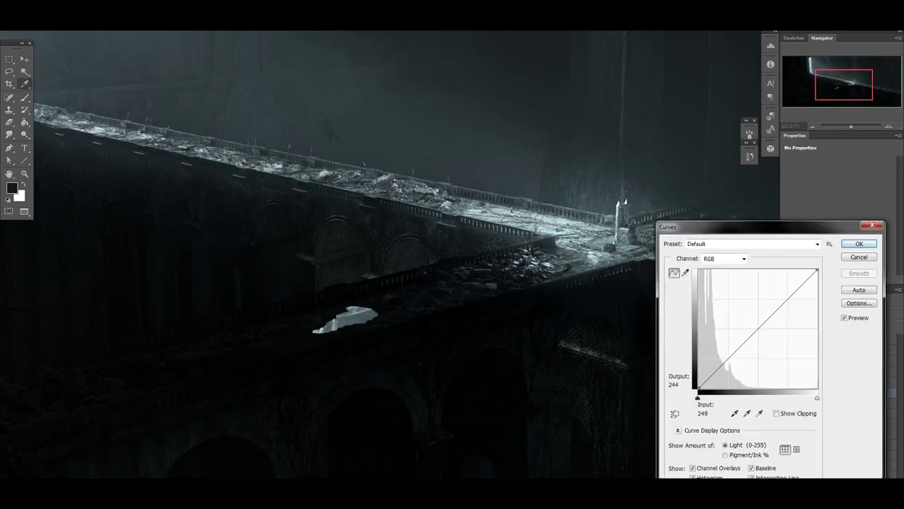
{"action": "key", "text": "Escape"}
{"action": "left_click_drag", "start_coordinate": [879, 312], "coordinate": [816, 341]}
{"action": "key", "text": "ctrl+m"}
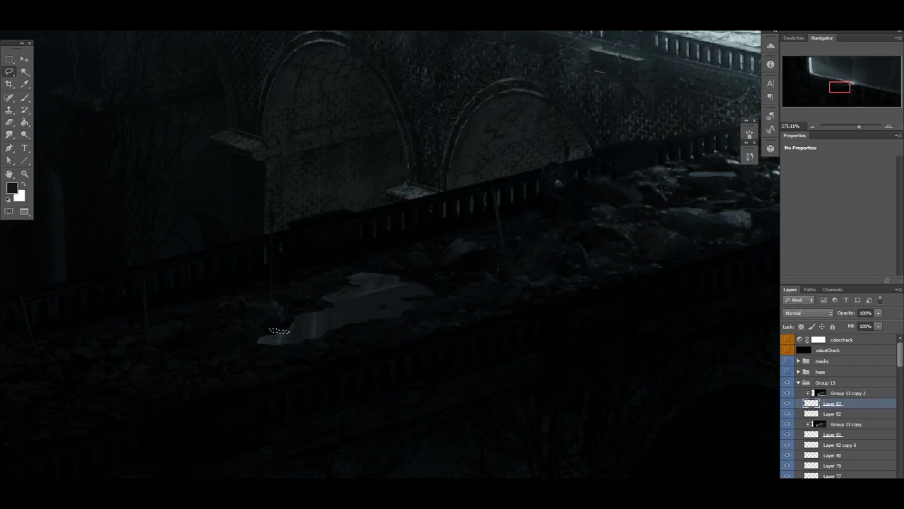
{"action": "key", "text": "b"}
{"action": "key", "text": "ctrl+d"}
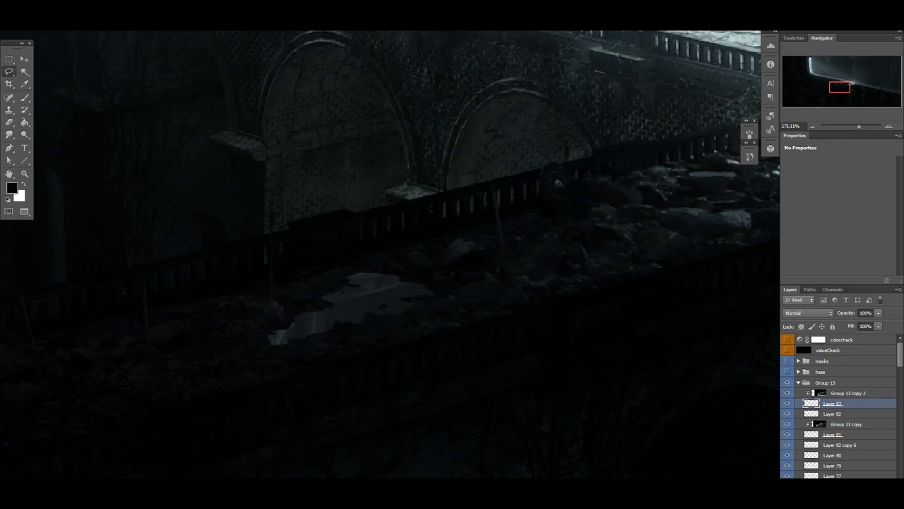
Step: Add a new clipped layer and brush dark tones over the side-bridge puddle to blend it into the rubble
{"action": "scroll", "coordinate": [283, 212], "scroll_direction": "up", "scroll_amount": 1}
{"action": "key", "text": "ctrl+shift+alt+n"}
{"action": "key", "text": "b"}
{"action": "right_click", "coordinate": [406, 282]}
{"action": "key", "text": "Escape"}
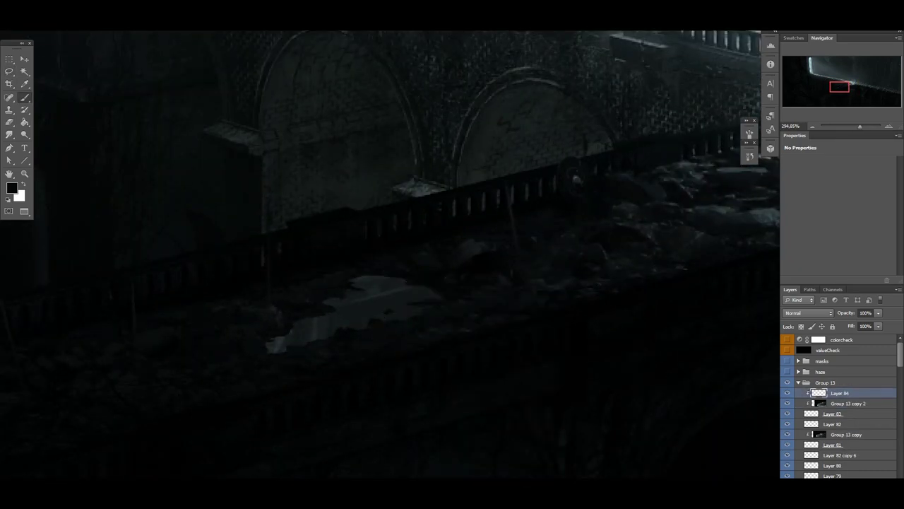
{"action": "scroll", "coordinate": [297, 321], "scroll_direction": "up", "scroll_amount": 4}
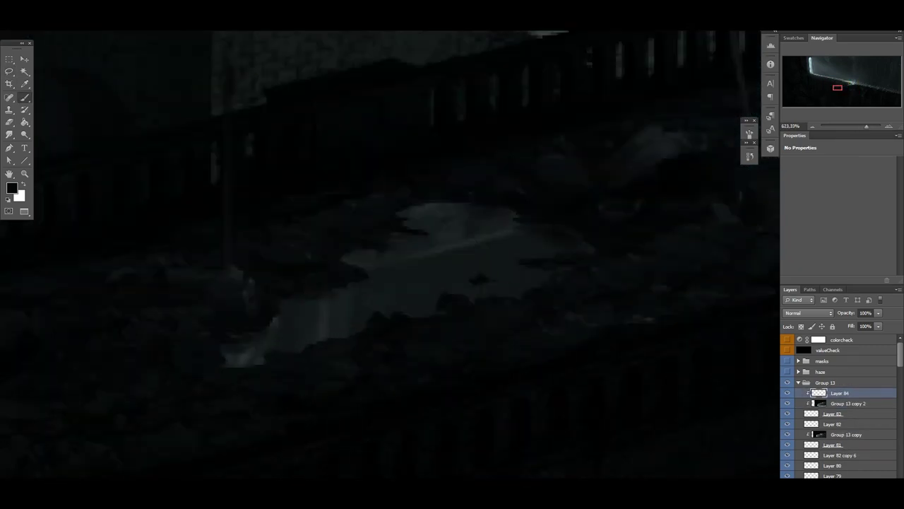
{"action": "key", "text": "ctrl+0"}
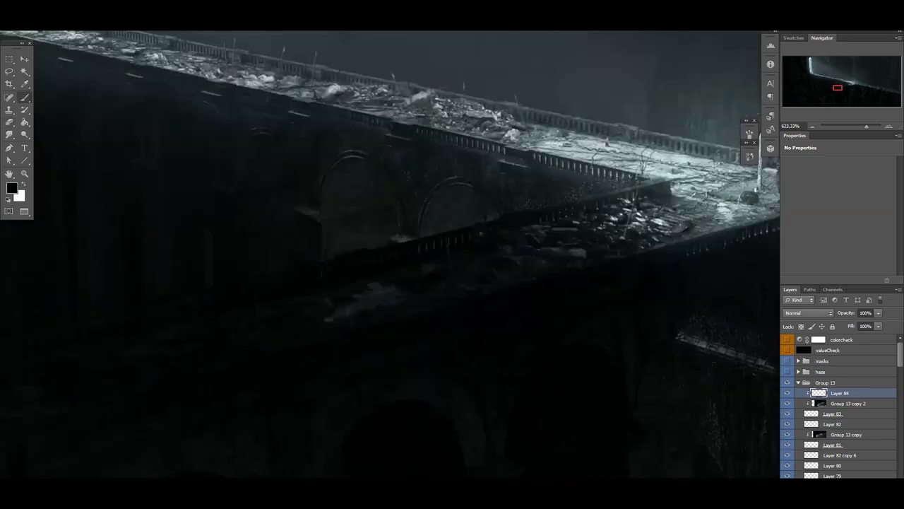
{"action": "scroll", "coordinate": [388, 240], "scroll_direction": "up", "scroll_amount": 3}
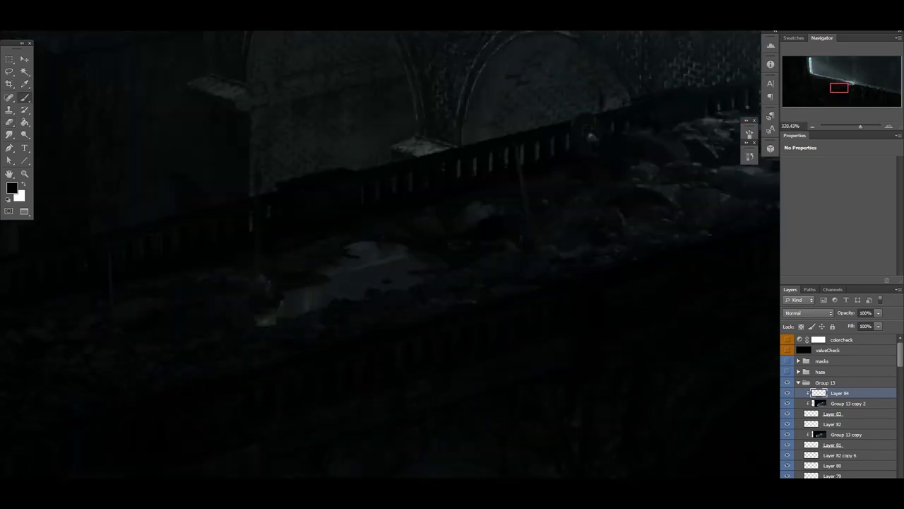
{"action": "scroll", "coordinate": [388, 254], "scroll_direction": "down", "scroll_amount": 3}
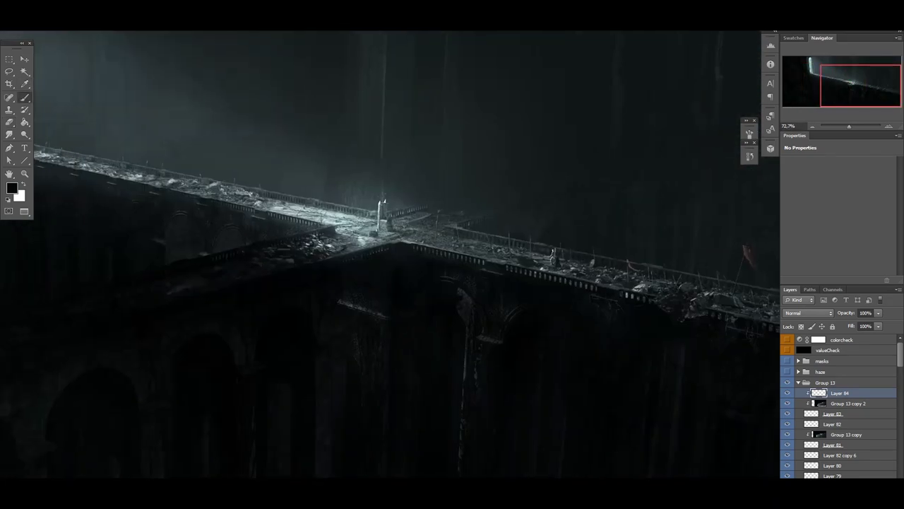
Step: Add a new layer in Group 13 and paint a broken gap into the near railing below the small figure
{"action": "scroll", "coordinate": [421, 260], "scroll_direction": "up", "scroll_amount": 5}
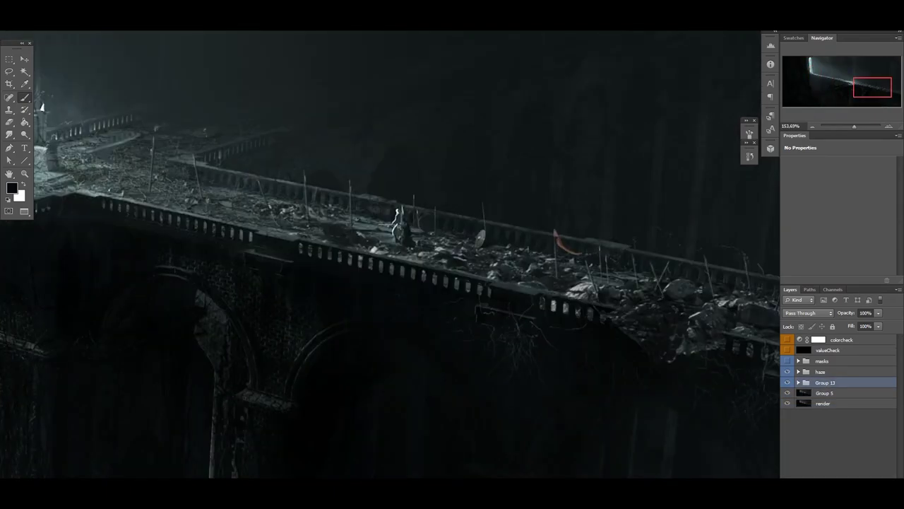
{"action": "key", "text": "ctrl+shift+alt+n"}
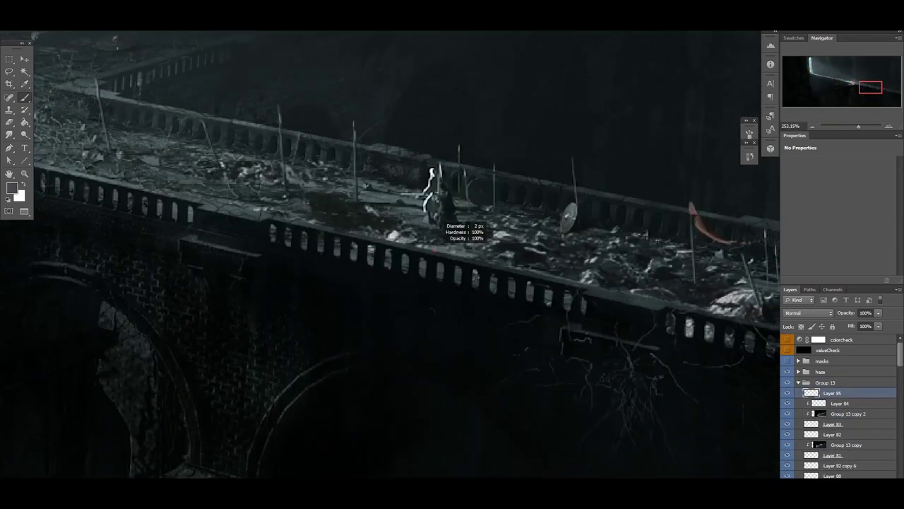
{"action": "scroll", "coordinate": [434, 225], "scroll_direction": "up", "scroll_amount": 2}
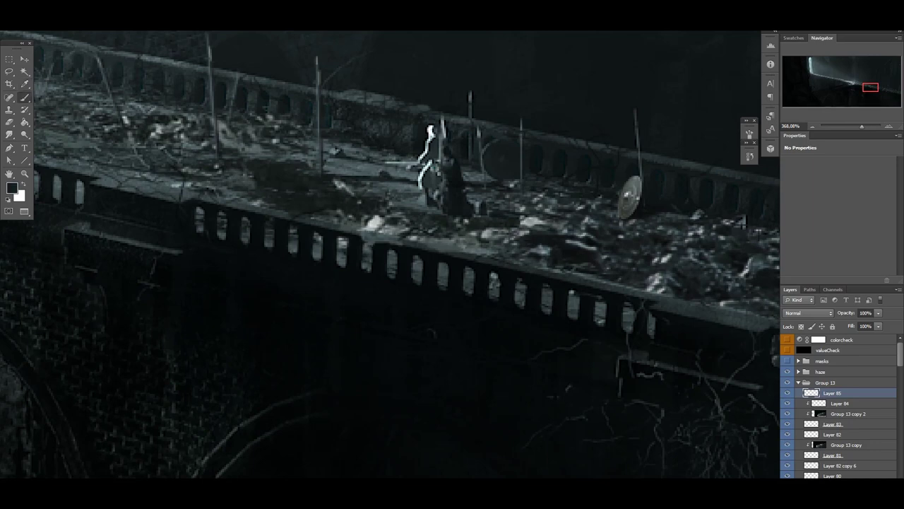
{"action": "left_click", "coordinate": [373, 237], "text": "alt"}
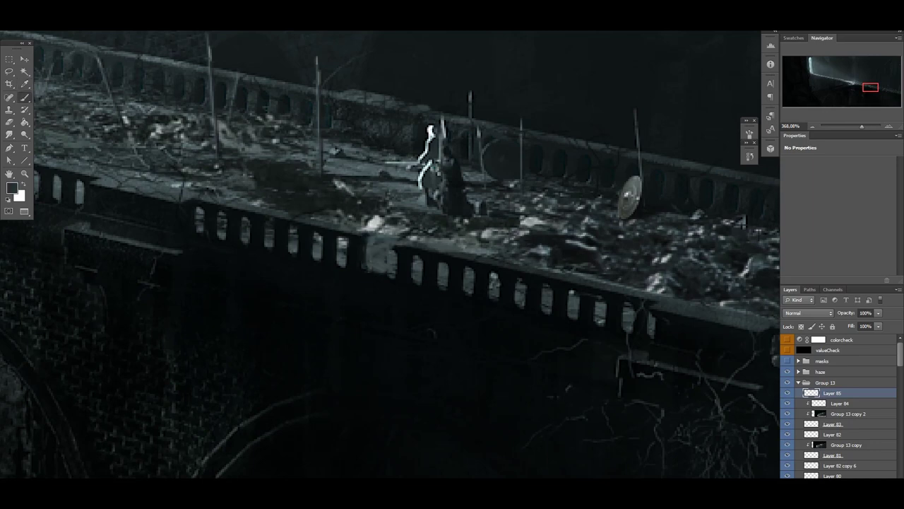
{"action": "scroll", "coordinate": [551, 138], "scroll_direction": "down", "scroll_amount": 3}
{"action": "scroll", "coordinate": [551, 138], "scroll_direction": "up", "scroll_amount": 3}
{"action": "right_click", "coordinate": [406, 268]}
{"action": "key", "text": "Escape"}
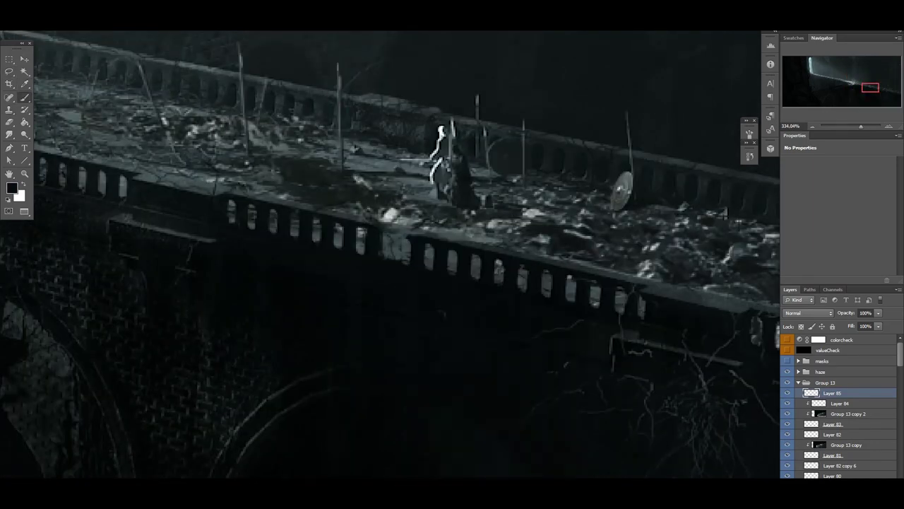
{"action": "scroll", "coordinate": [390, 247], "scroll_direction": "right", "scroll_amount": 5}
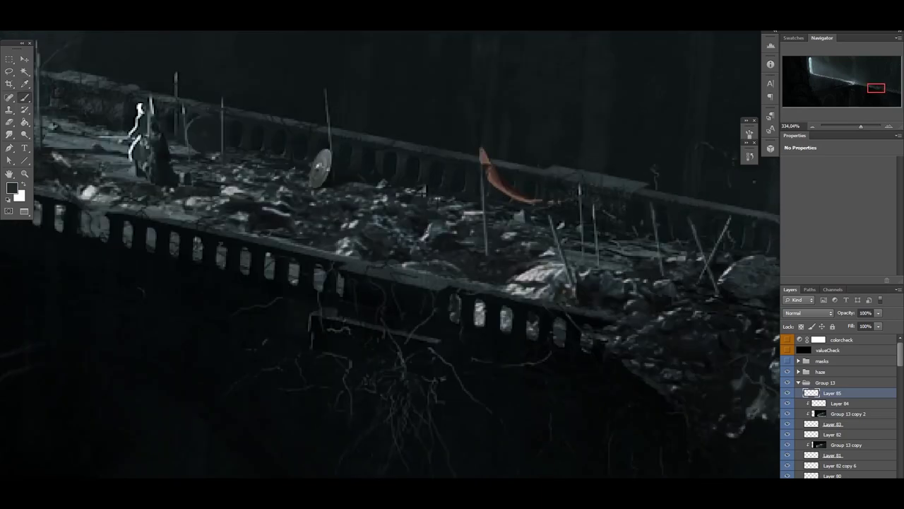
{"action": "scroll", "coordinate": [390, 254], "scroll_direction": "down", "scroll_amount": 3}
{"action": "scroll", "coordinate": [390, 247], "scroll_direction": "down", "scroll_amount": 3}
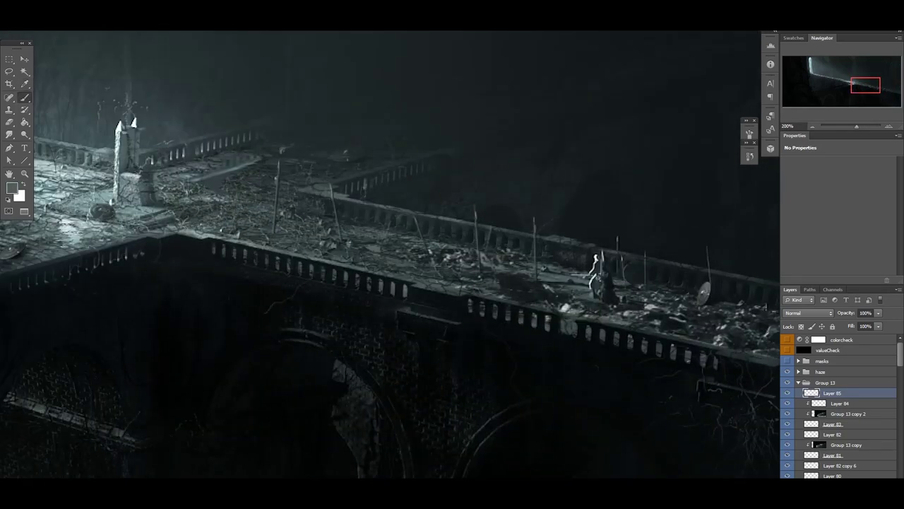
{"action": "scroll", "coordinate": [390, 247], "scroll_direction": "down", "scroll_amount": 4}
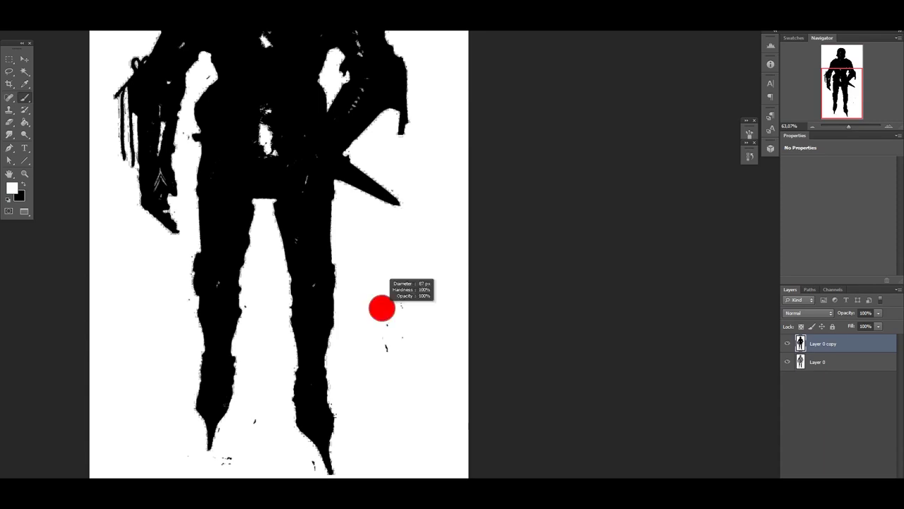
Step: Clean stray specks out of the armour silhouette on Layer 0 copy with the brush and invert its black and white
{"action": "left_click_drag", "start_coordinate": [136, 119], "coordinate": [212, 300]}
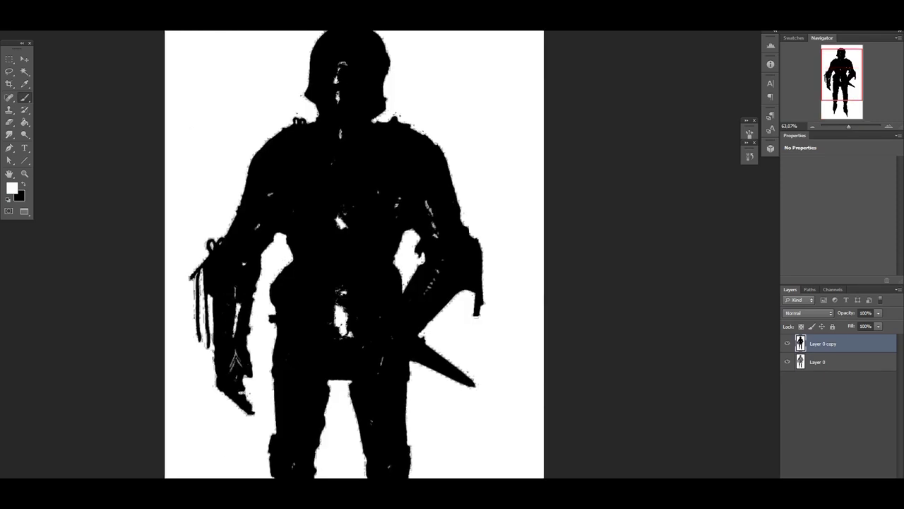
{"action": "left_click_drag", "start_coordinate": [442, 152], "coordinate": [351, 60]}
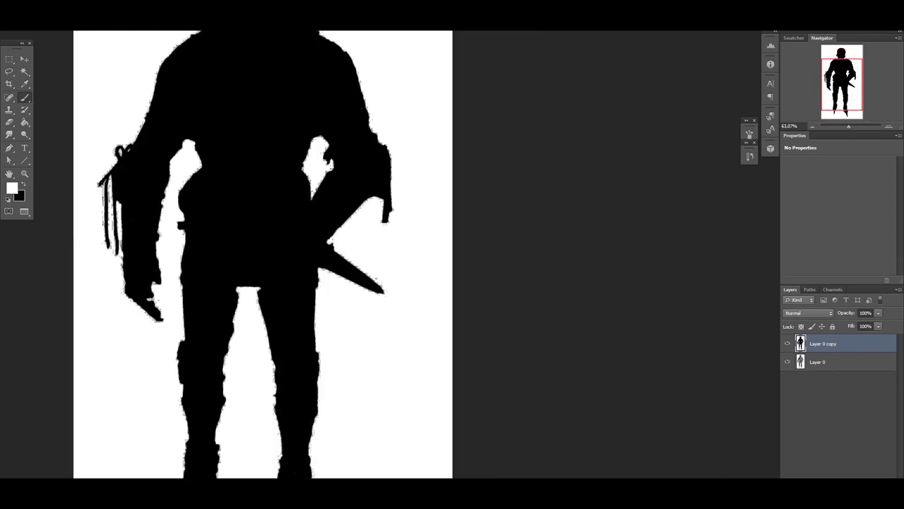
{"action": "scroll", "coordinate": [263, 255], "scroll_direction": "up", "scroll_amount": 5}
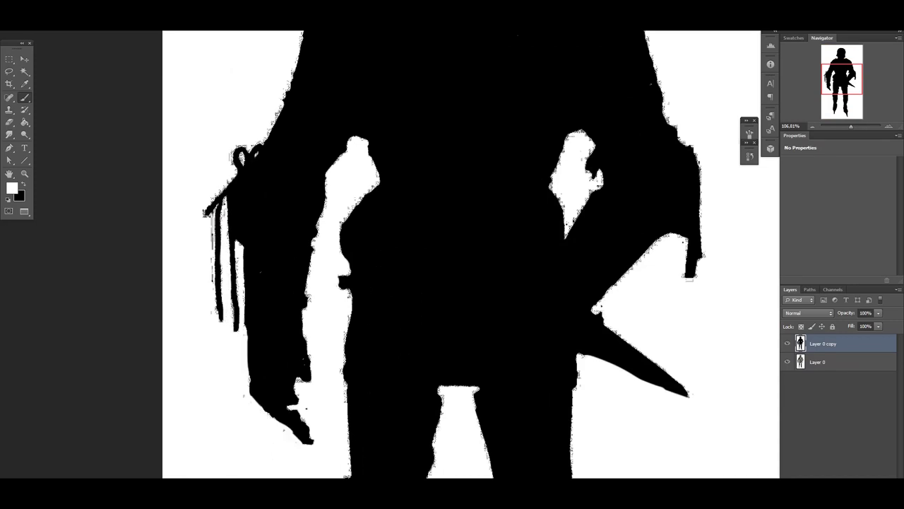
{"action": "key", "text": "ctrl+i"}
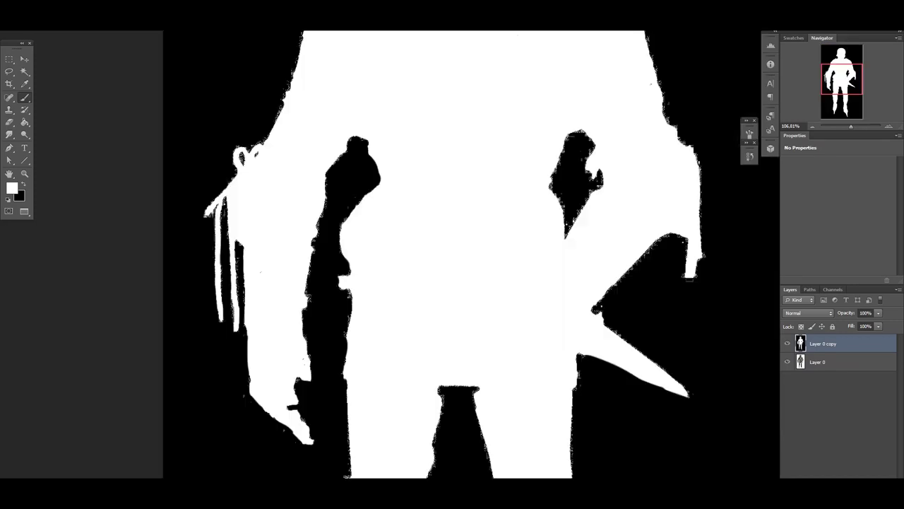
Step: Bring the cut-out knight into the bridge painting as a new layer and clean the fringe around the armour
{"action": "scroll", "coordinate": [471, 254], "scroll_direction": "down", "scroll_amount": 5}
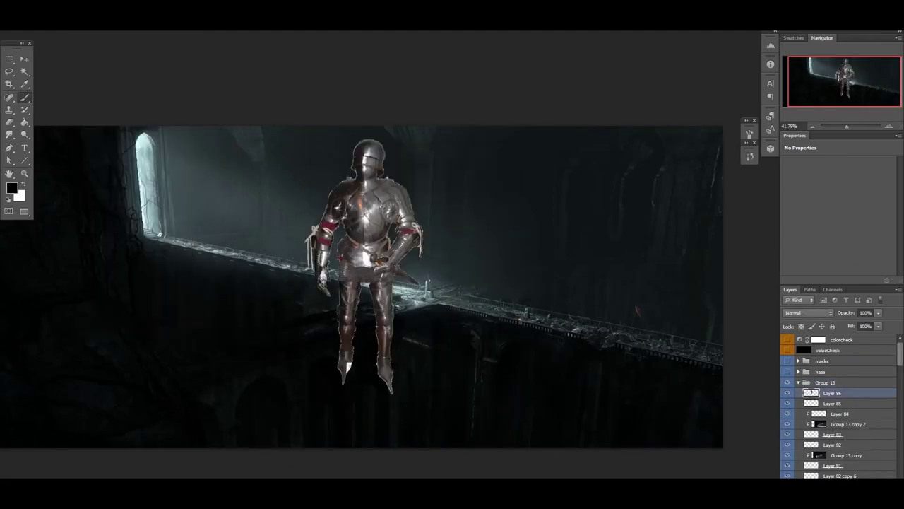
{"action": "scroll", "coordinate": [368, 269], "scroll_direction": "up", "scroll_amount": 5}
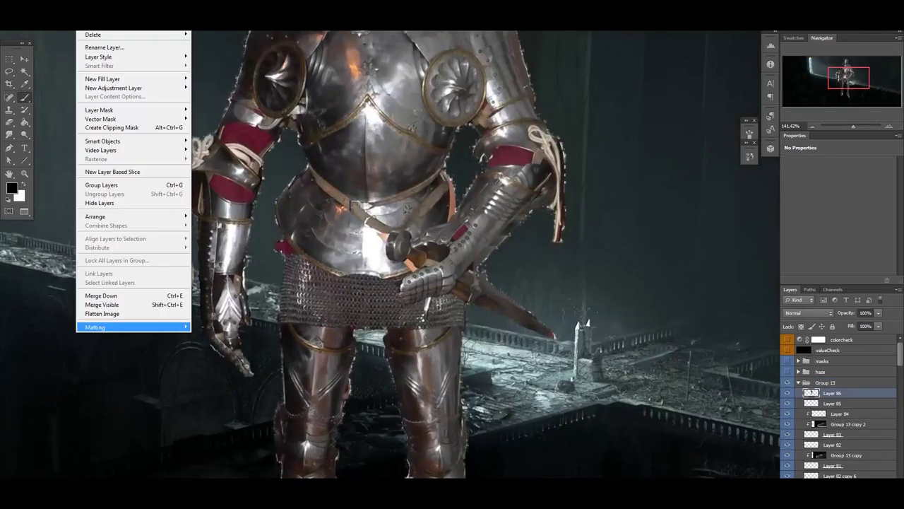
{"action": "left_click_drag", "start_coordinate": [368, 318], "coordinate": [290, 99]}
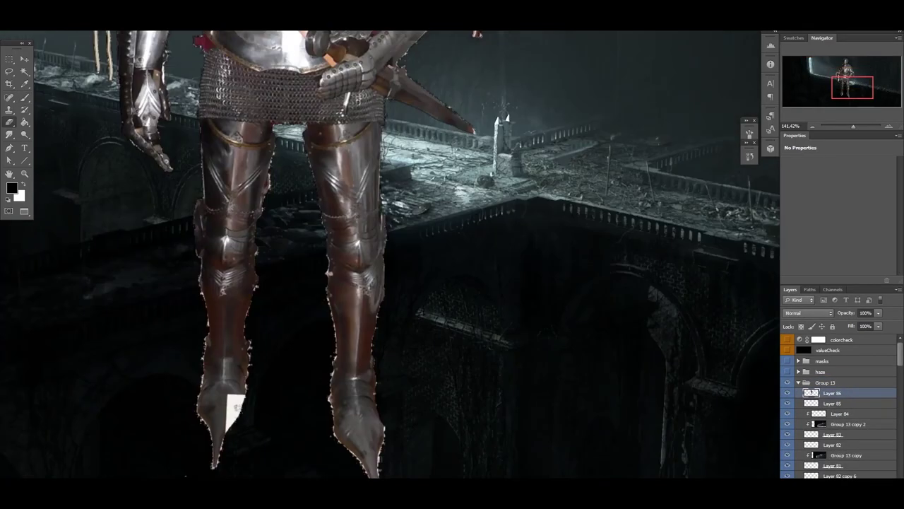
Step: Shrink and rotate the knight, and repose it with a pasted copy so it slumps against the far railing beside the pillars
{"action": "scroll", "coordinate": [283, 410], "scroll_direction": "down", "scroll_amount": 3}
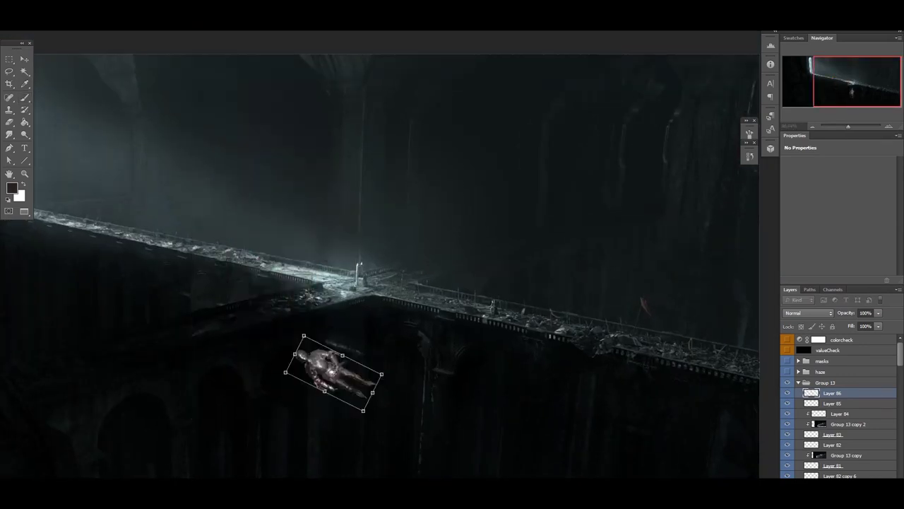
{"action": "scroll", "coordinate": [382, 297], "scroll_direction": "up", "scroll_amount": 2}
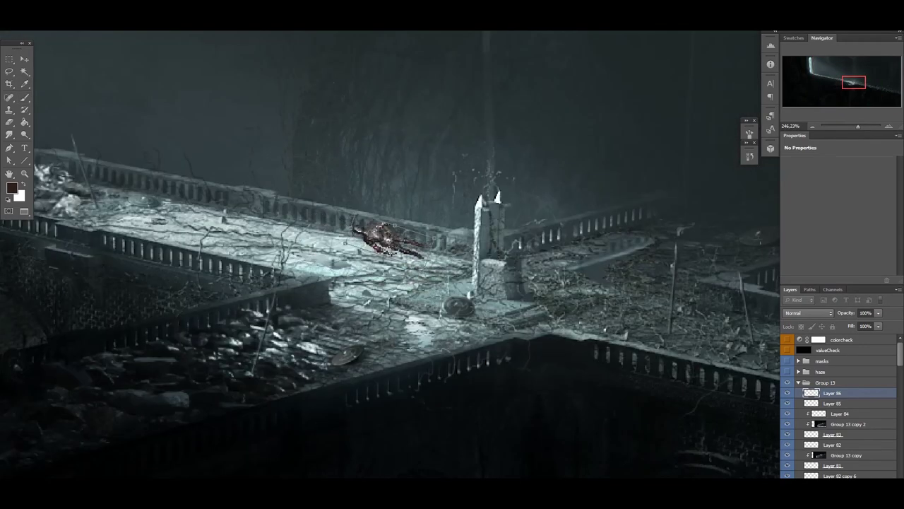
{"action": "key", "text": "ctrl+v"}
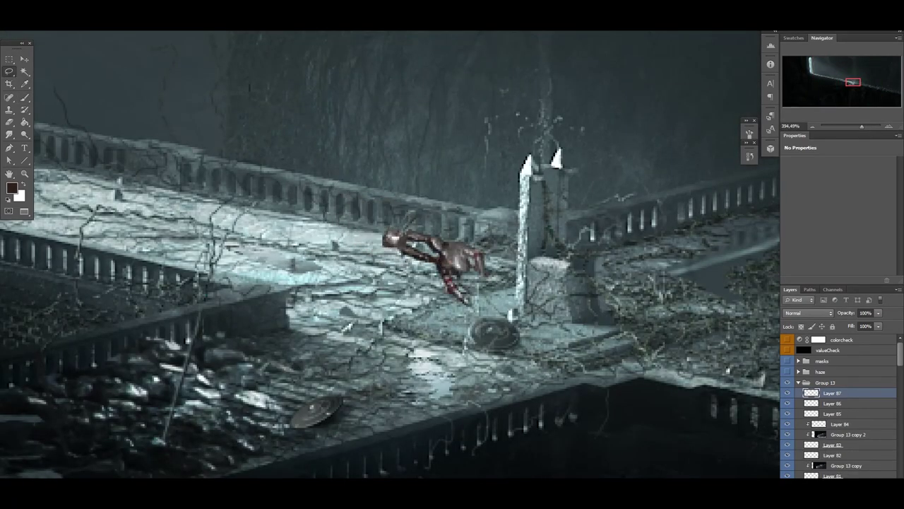
{"action": "key", "text": "v"}
{"action": "right_click", "coordinate": [393, 222]}
{"action": "left_click", "coordinate": [414, 299]}
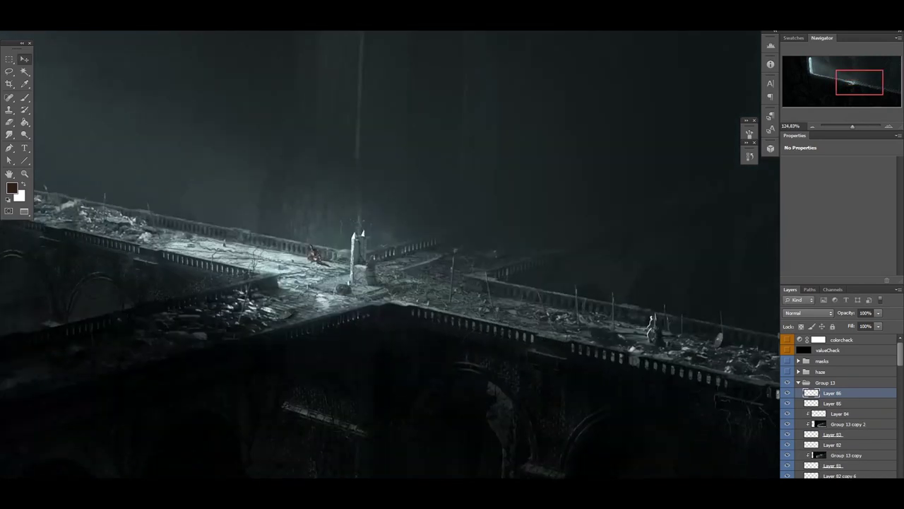
Step: Neutralise the slumped knight's red tones and adjust its brightness with Curves to match the bridge lighting
{"action": "scroll", "coordinate": [307, 269], "scroll_direction": "up", "scroll_amount": 3}
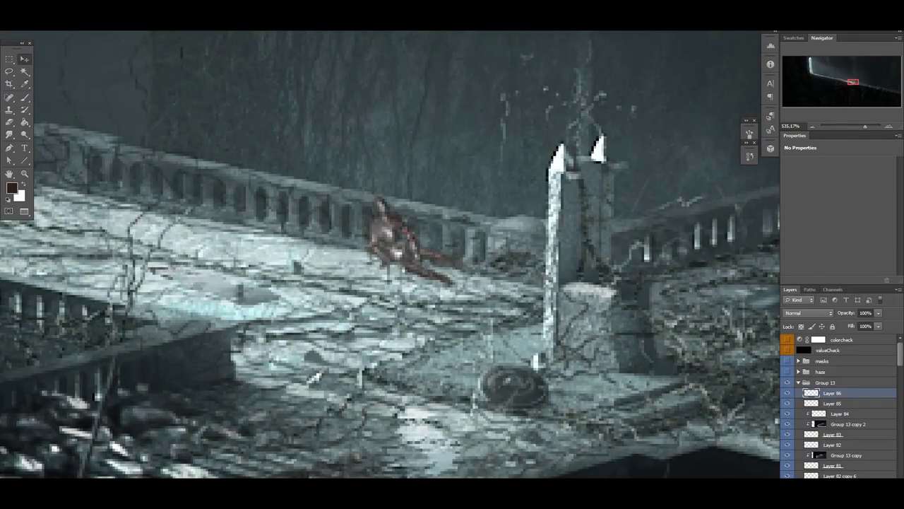
{"action": "key", "text": "ctrl+b"}
{"action": "key", "text": "Escape"}
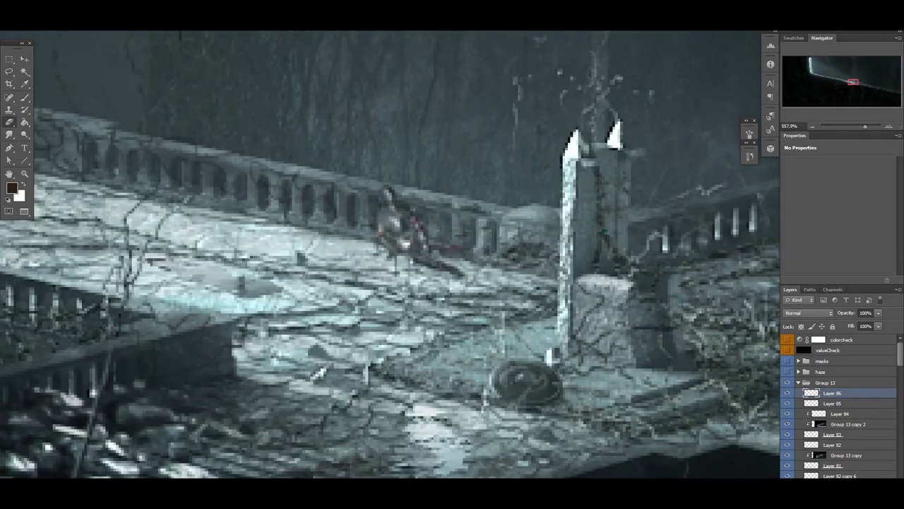
{"action": "left_click", "coordinate": [830, 349]}
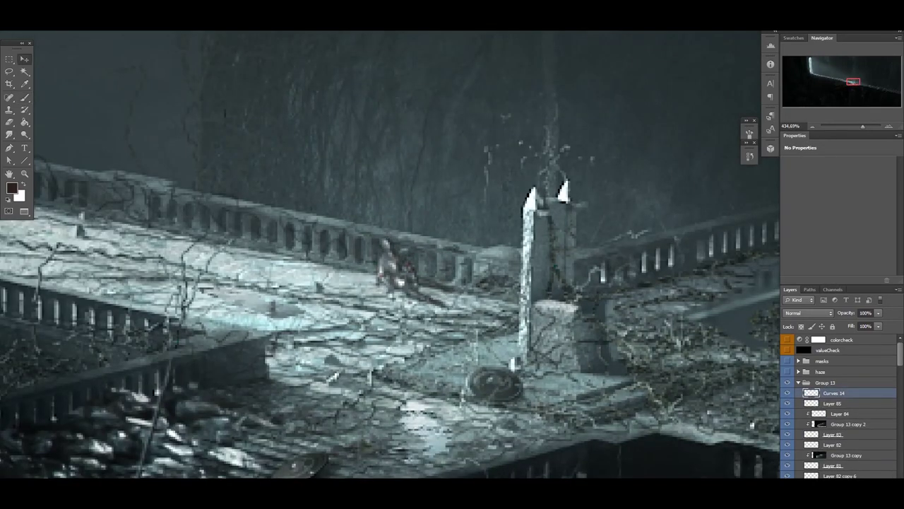
{"action": "key", "text": "b"}
{"action": "right_click", "coordinate": [397, 300], "text": "alt"}
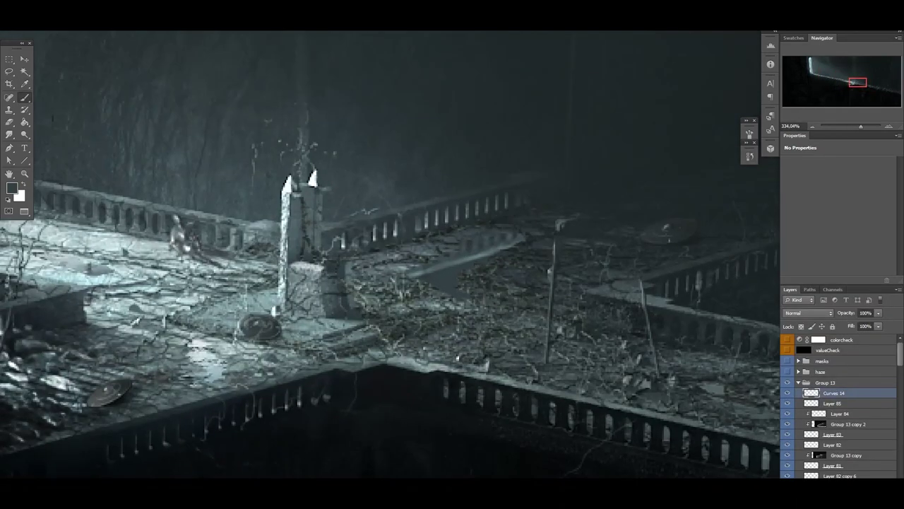
Step: Erase along the edge of the Layer 81 puddle behind the pillars and soften the slumped knight's lower edge
{"action": "left_click", "coordinate": [834, 466]}
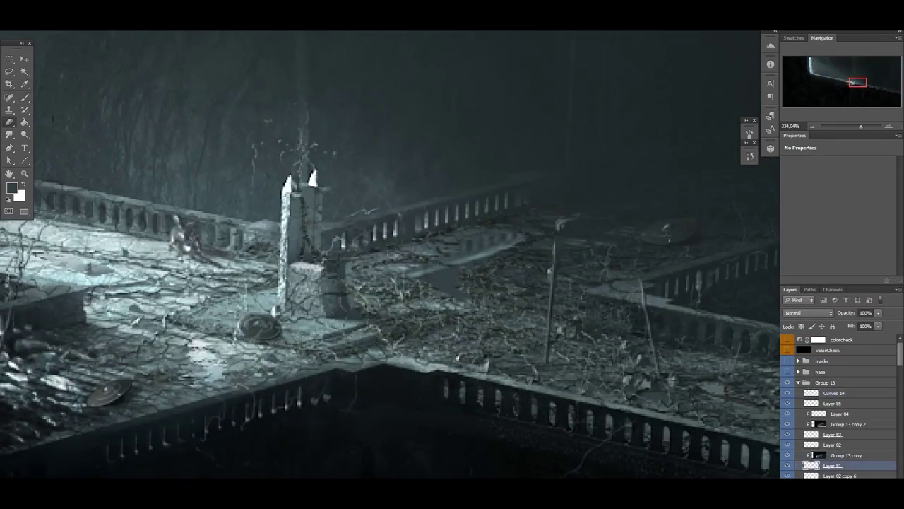
{"action": "scroll", "coordinate": [359, 289], "scroll_direction": "down", "scroll_amount": 10}
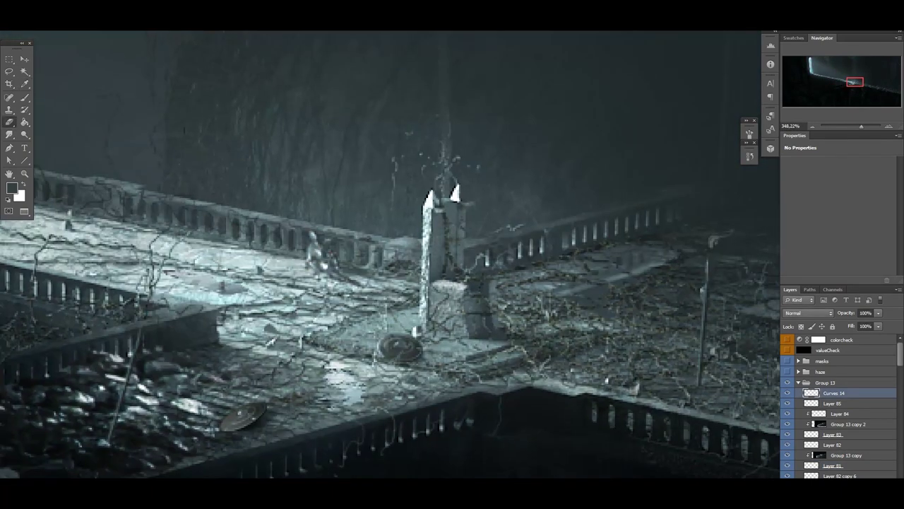
{"action": "left_click_drag", "start_coordinate": [304, 283], "coordinate": [313, 292]}
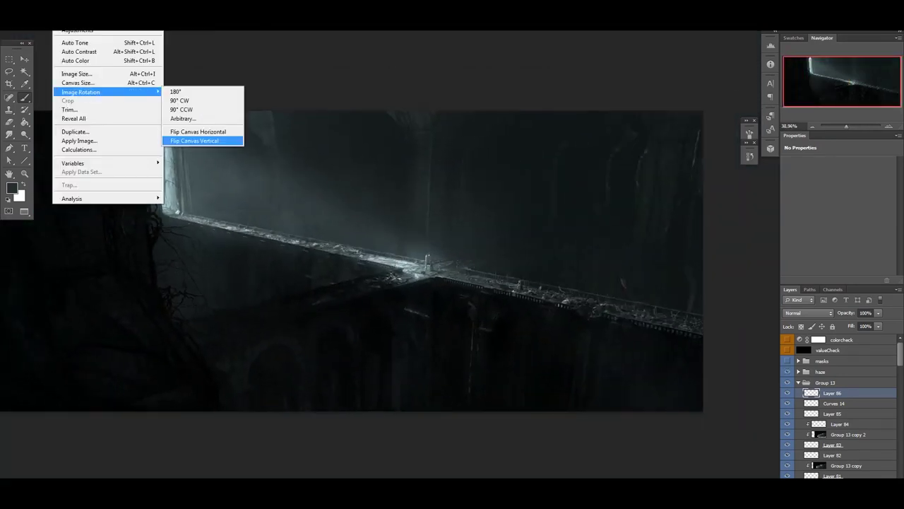
Step: Flip the whole canvas horizontally and place Layer 79 in a new group above the merged painting
{"action": "left_click", "coordinate": [202, 139]}
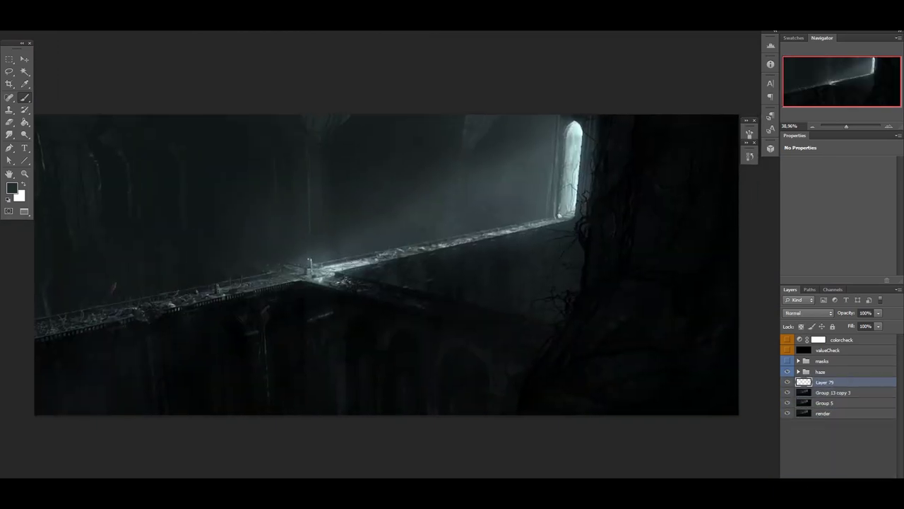
{"action": "key", "text": "ctrl+g"}
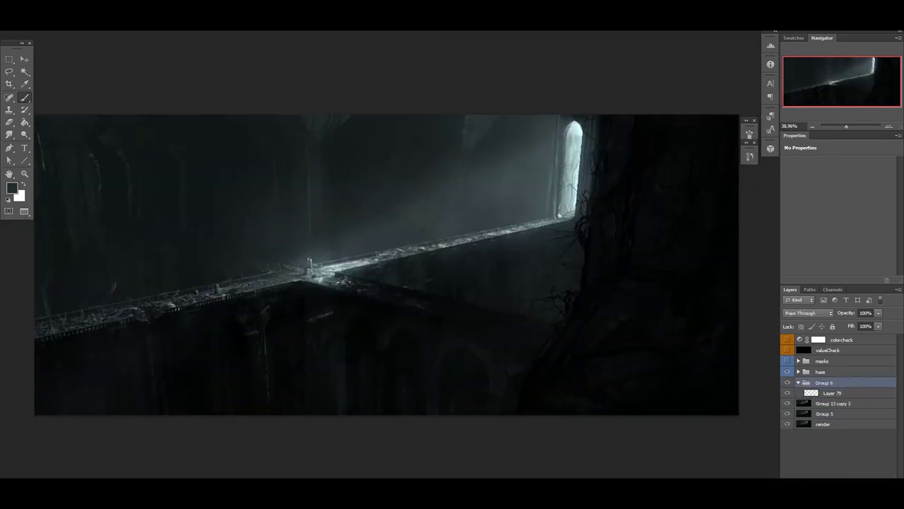
Step: Paint thin dark twigs rising from the bridge's railings on Layer 79
{"action": "scroll", "coordinate": [442, 267], "scroll_direction": "up", "scroll_amount": 8}
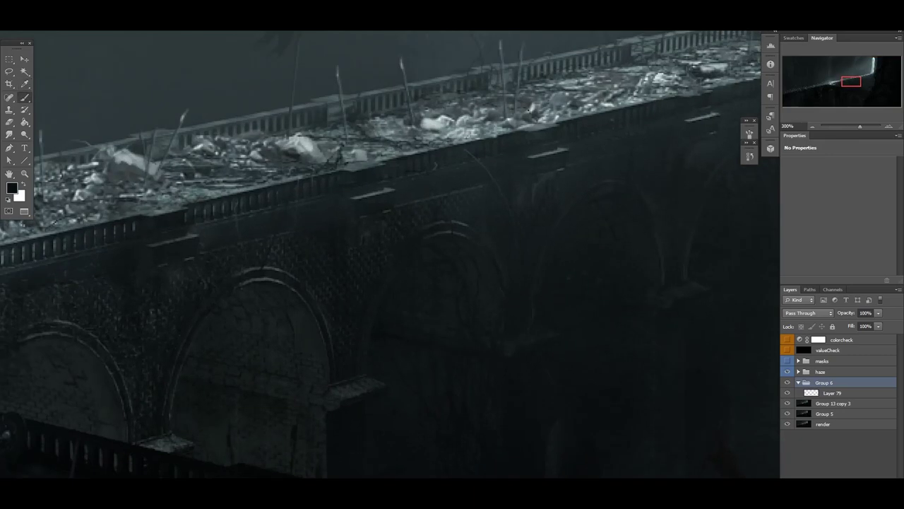
{"action": "left_click", "coordinate": [832, 393]}
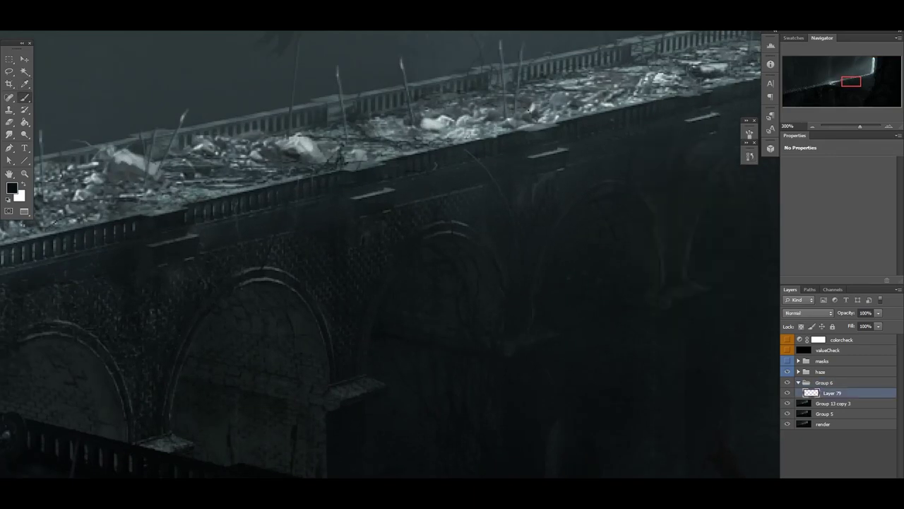
{"action": "scroll", "coordinate": [390, 234], "scroll_direction": "up", "scroll_amount": 5}
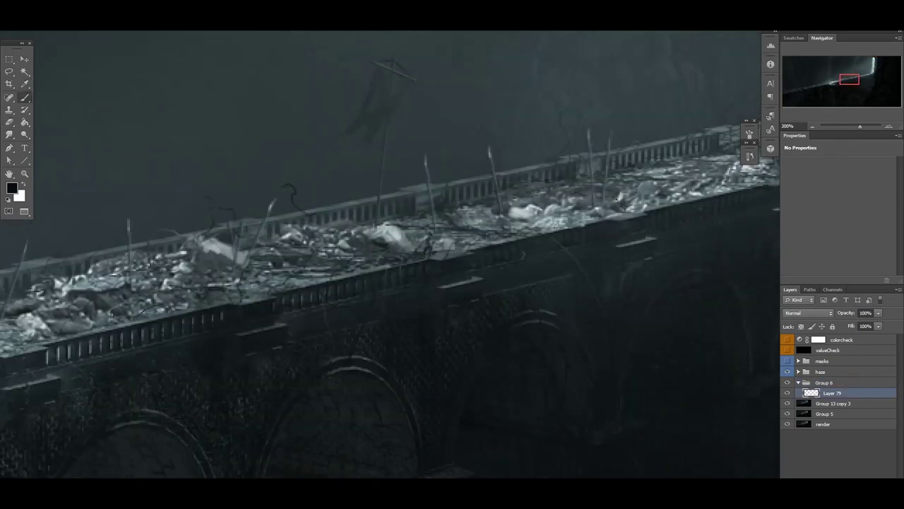
Step: Select the red bridge areas of the Layer 2 colour mask with Color Range and open the haze group
{"action": "key", "text": "ctrl+0"}
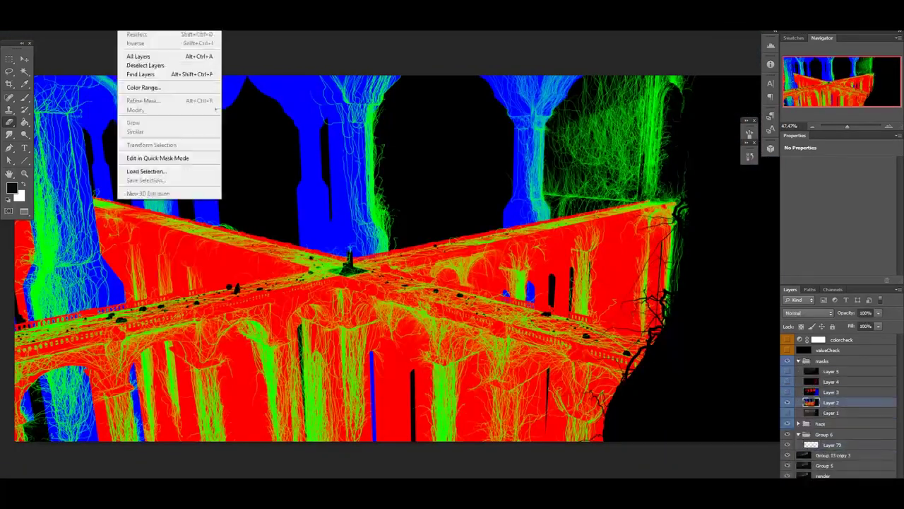
{"action": "left_click", "coordinate": [142, 87]}
{"action": "key", "text": "Return"}
{"action": "left_click", "coordinate": [798, 372]}
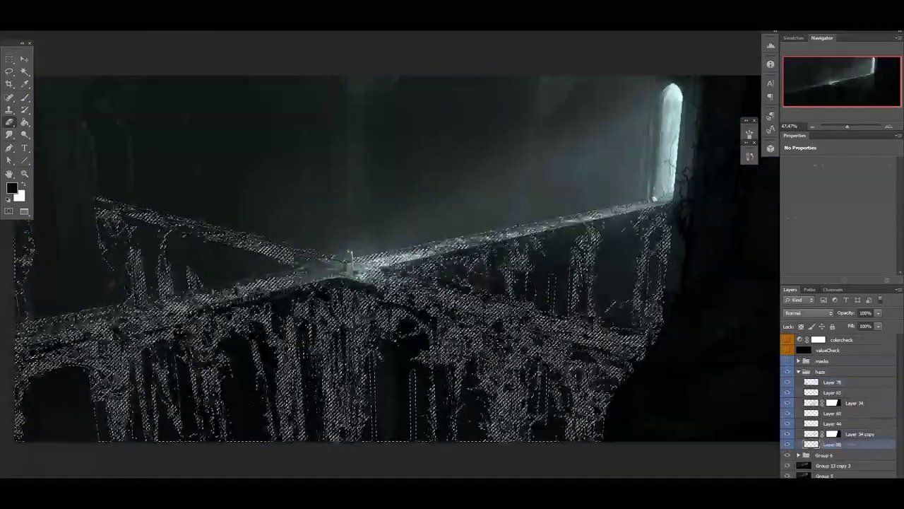
Step: Brush soft haze behind the far left bridge on Layer 80, masked by the bridge selection
{"action": "key", "text": "b"}
{"action": "right_click", "coordinate": [368, 241]}
{"action": "key", "text": "Escape"}
{"action": "mouse_move", "coordinate": [202, 232]}
{"action": "left_mouse_down"}
{"action": "mouse_move", "coordinate": [212, 203]}
{"action": "mouse_move", "coordinate": [170, 202]}
{"action": "left_mouse_up"}
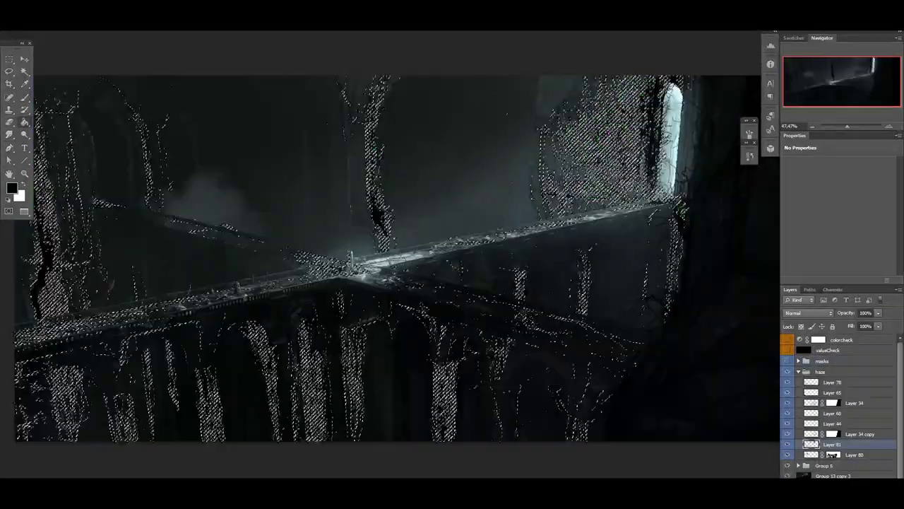
Step: Copy Layer 80's black-and-white mask onto its own layer and merge it with Layer 81's selection fill above
{"action": "left_click", "coordinate": [833, 454], "text": "alt"}
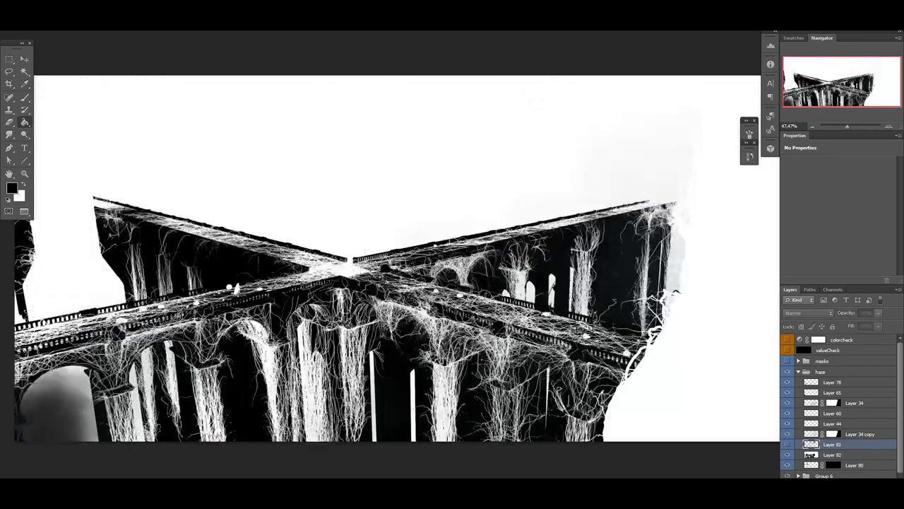
{"action": "key", "text": "ctrl+e"}
{"action": "key", "text": "ctrl+plus"}
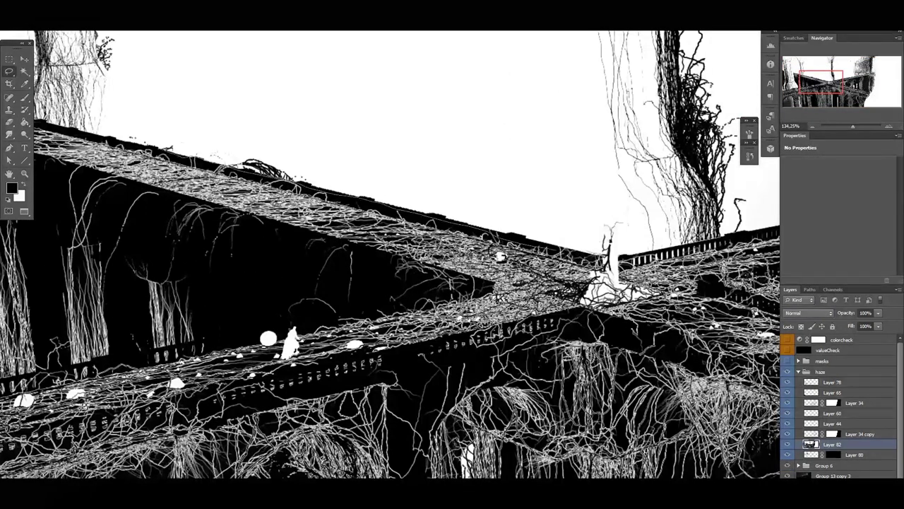
Step: Paint the far left bridge solid black on the merged mask layer and clean the area above it with white
{"action": "key", "text": "b"}
{"action": "right_click", "coordinate": [323, 277]}
{"action": "key", "text": "Escape"}
{"action": "mouse_move", "coordinate": [313, 292]}
{"action": "left_mouse_down"}
{"action": "mouse_move", "coordinate": [211, 318]}
{"action": "mouse_move", "coordinate": [498, 374]}
{"action": "left_mouse_up"}
{"action": "key", "text": "x"}
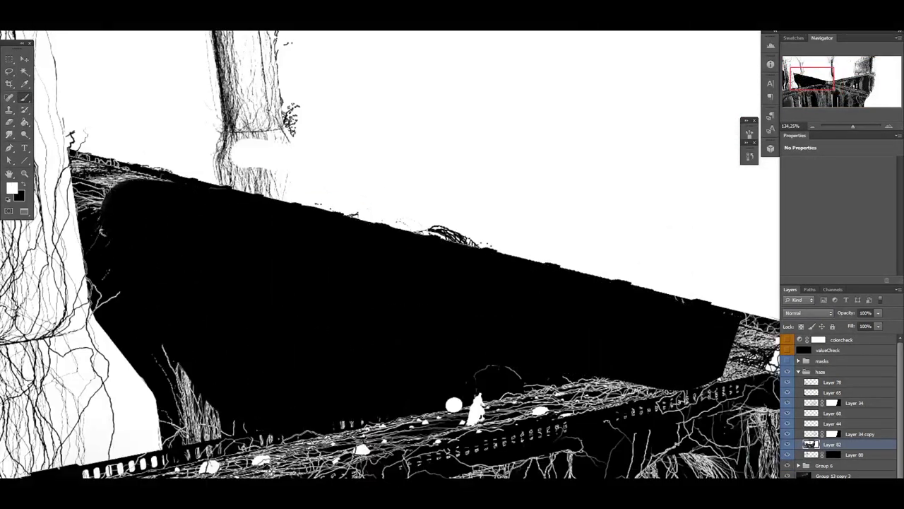
{"action": "left_click_drag", "start_coordinate": [53, 106], "coordinate": [141, 106]}
{"action": "right_click", "coordinate": [293, 293], "text": "alt"}
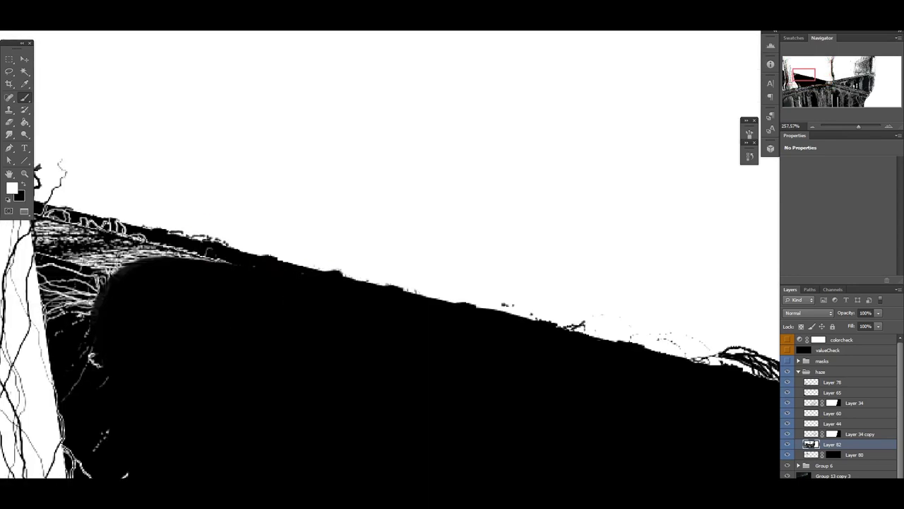
Step: Replace Layer 80's mask with the retouched black-and-white image and lower the haze layer's opacity to 6%
{"action": "key", "text": "x"}
{"action": "key", "text": "ctrl+0"}
{"action": "key", "text": "ctrl+v"}
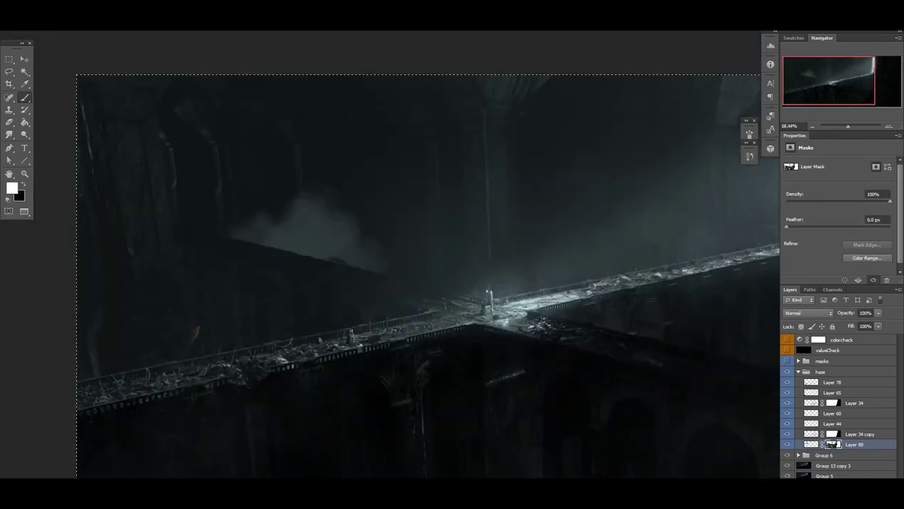
{"action": "key", "text": "ctrl+0"}
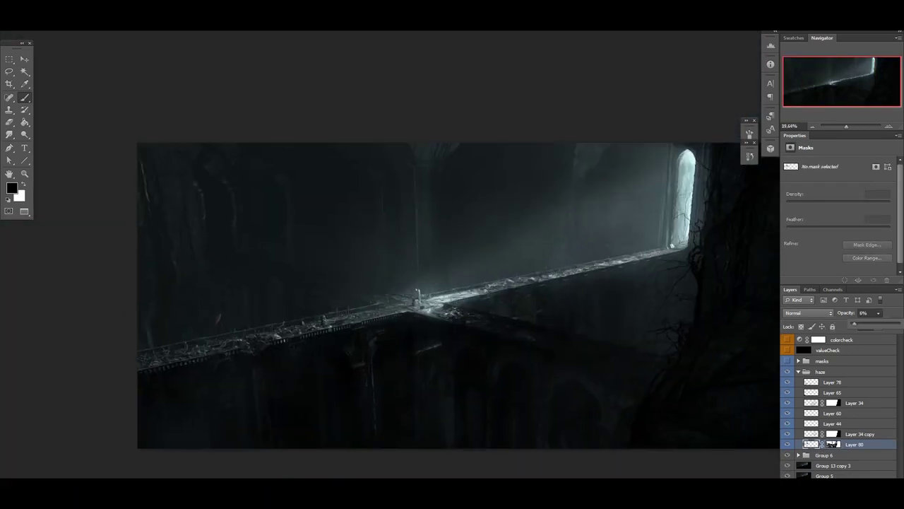
Step: Collapse the haze group, open the waterfall photo from the reference folder and convert its background to Layer 0
{"action": "left_click", "coordinate": [820, 372]}
{"action": "scroll", "coordinate": [394, 276], "scroll_direction": "down", "scroll_amount": 2}
{"action": "left_click", "coordinate": [798, 371]}
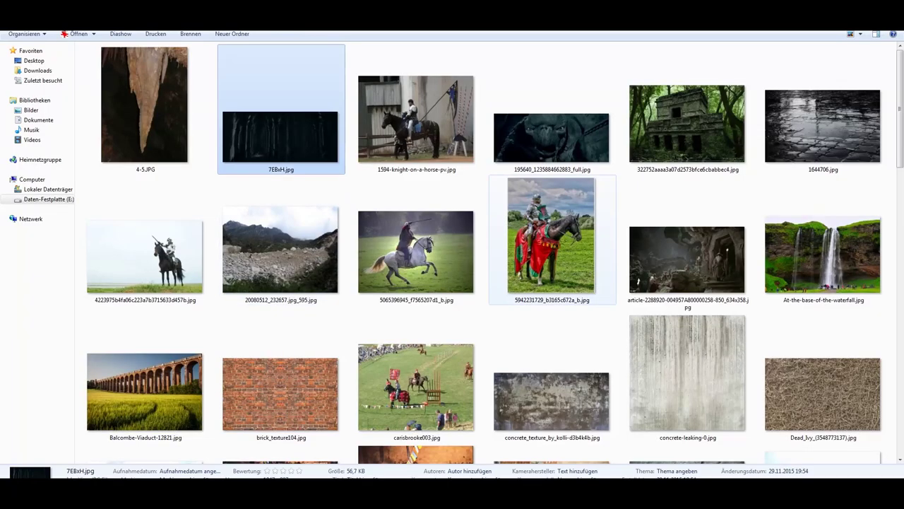
{"action": "scroll", "coordinate": [823, 270], "scroll_direction": "down", "scroll_amount": 5}
{"action": "scroll", "coordinate": [823, 270], "scroll_direction": "up", "scroll_amount": 3}
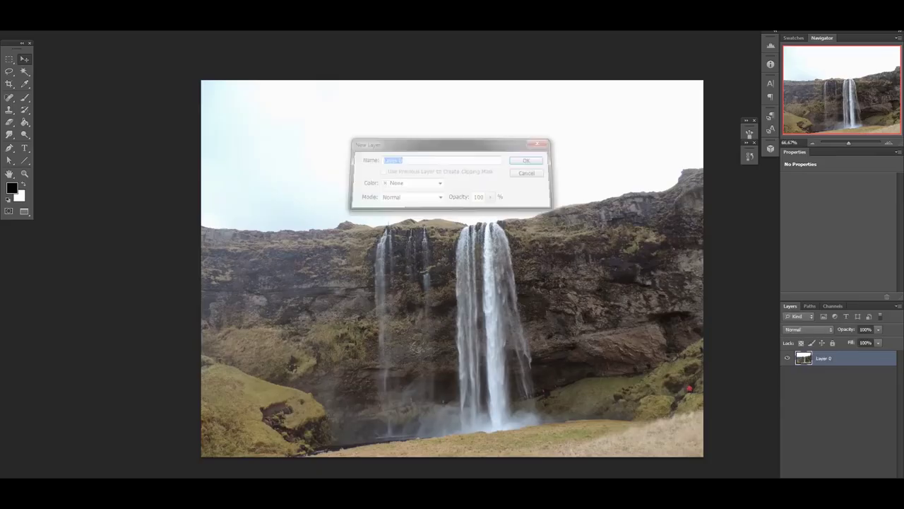
{"action": "key", "text": "Return"}
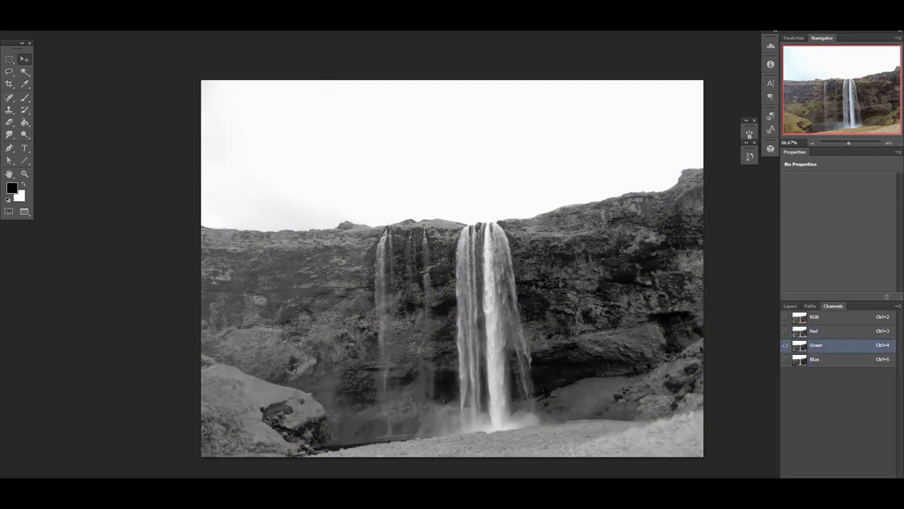
Step: Duplicate the waterfall photo's Blue channel and raise its contrast until the cliff turns black around the white water
{"action": "key", "text": "ctrl+m"}
{"action": "left_click_drag", "start_coordinate": [697, 396], "coordinate": [731, 396]}
{"action": "key", "text": "Return"}
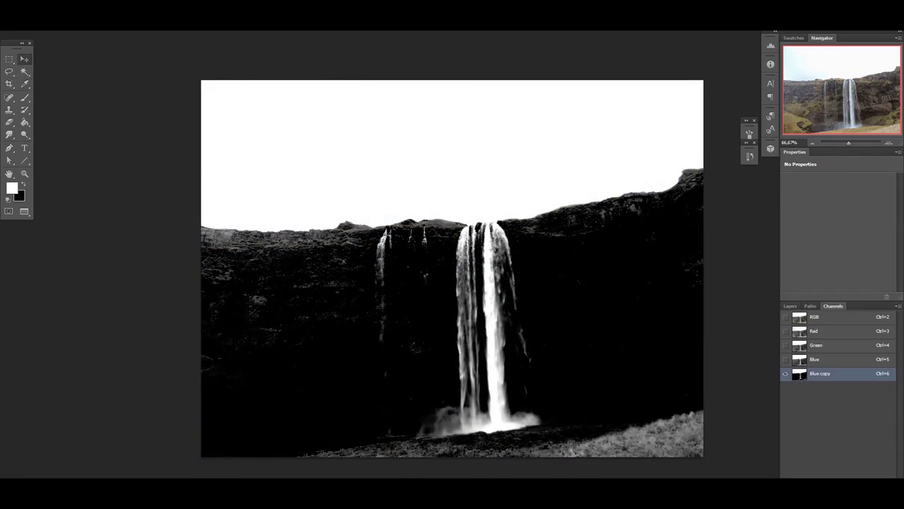
Step: Paint the sky, cliff and grass black on the Blue copy channel, isolating the main waterfall
{"action": "mouse_move", "coordinate": [212, 106]}
{"action": "left_mouse_down"}
{"action": "mouse_move", "coordinate": [313, 236]}
{"action": "mouse_move", "coordinate": [396, 141]}
{"action": "left_mouse_up"}
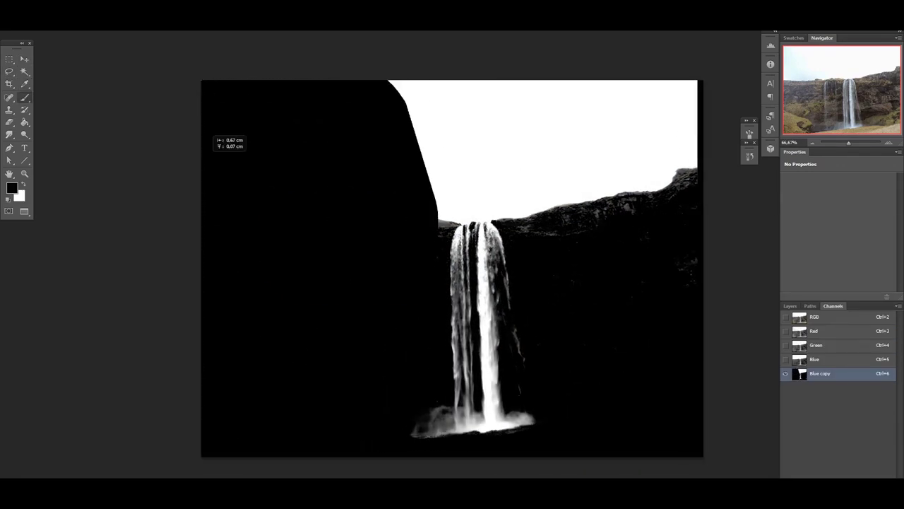
{"action": "key", "text": "ctrl+d"}
{"action": "left_click_drag", "start_coordinate": [438, 438], "coordinate": [692, 424]}
{"action": "left_click", "coordinate": [749, 132]}
{"action": "left_click", "coordinate": [750, 132]}
{"action": "mouse_move", "coordinate": [424, 92]}
{"action": "left_mouse_down"}
{"action": "mouse_move", "coordinate": [163, 128]}
{"action": "mouse_move", "coordinate": [410, 240]}
{"action": "left_mouse_up"}
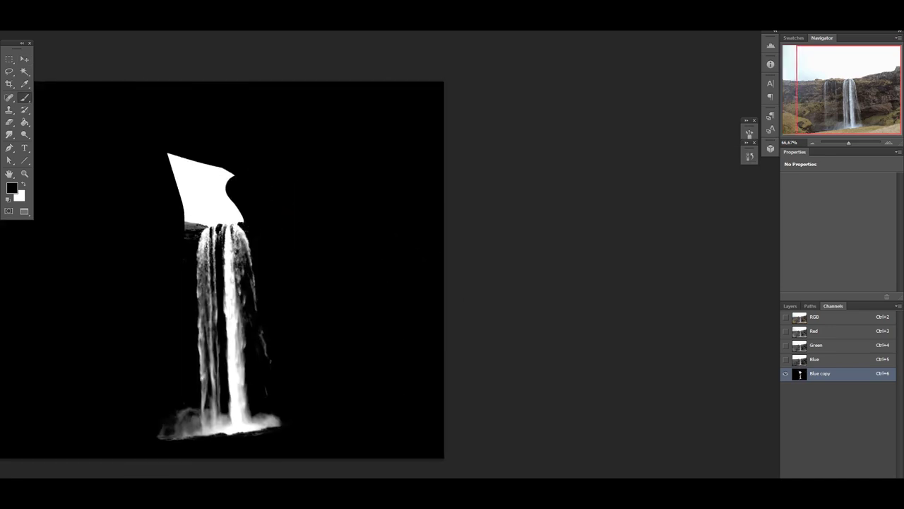
{"action": "scroll", "coordinate": [346, 282], "scroll_direction": "up", "scroll_amount": 5}
{"action": "left_click_drag", "start_coordinate": [240, 176], "coordinate": [388, 212]}
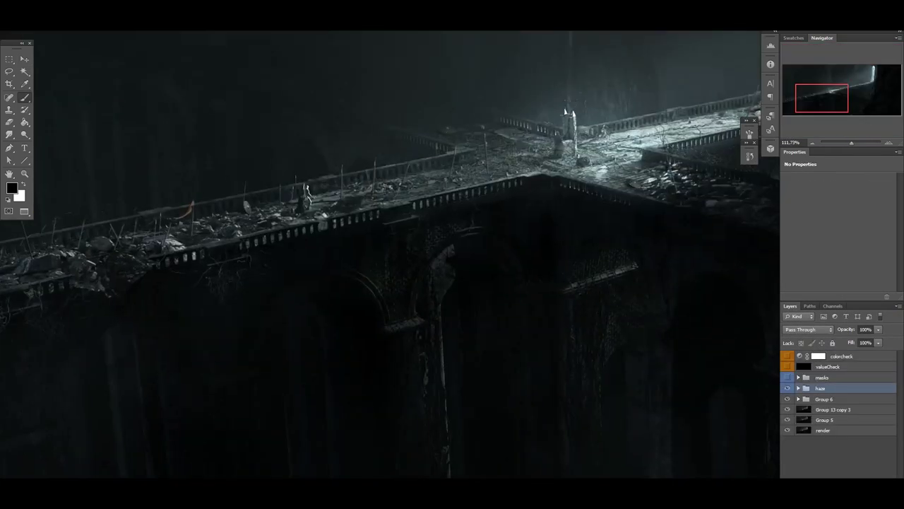
Step: Break a gap into the near railing beside the knight by cloning rubble over it in Group 6
{"action": "scroll", "coordinate": [388, 255], "scroll_direction": "up", "scroll_amount": 5}
{"action": "left_click", "coordinate": [833, 409]}
{"action": "mouse_move", "coordinate": [373, 212]}
{"action": "left_mouse_down"}
{"action": "mouse_move", "coordinate": [282, 290]}
{"action": "mouse_move", "coordinate": [177, 258]}
{"action": "mouse_move", "coordinate": [304, 212]}
{"action": "left_mouse_up"}
{"action": "key", "text": "s"}
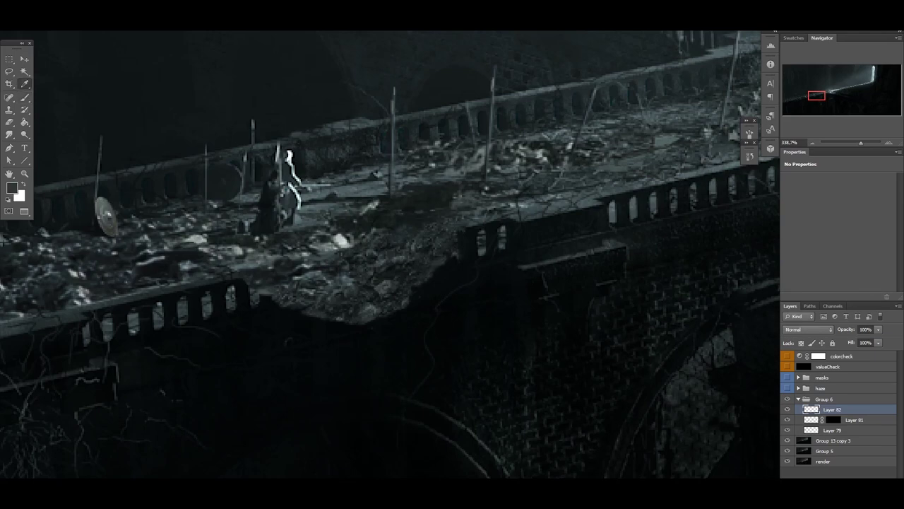
Step: Refine the rubble and dark edges of the broken railing gap on Layer 82 using sampled texture and tones
{"action": "left_click", "coordinate": [340, 242], "text": "alt"}
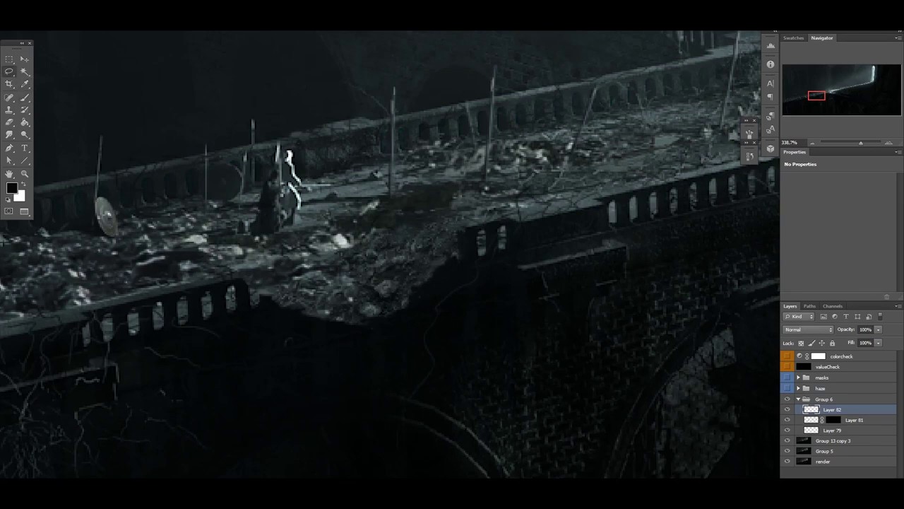
{"action": "scroll", "coordinate": [282, 297], "scroll_direction": "up", "scroll_amount": 3}
{"action": "left_click", "coordinate": [282, 297], "text": "alt"}
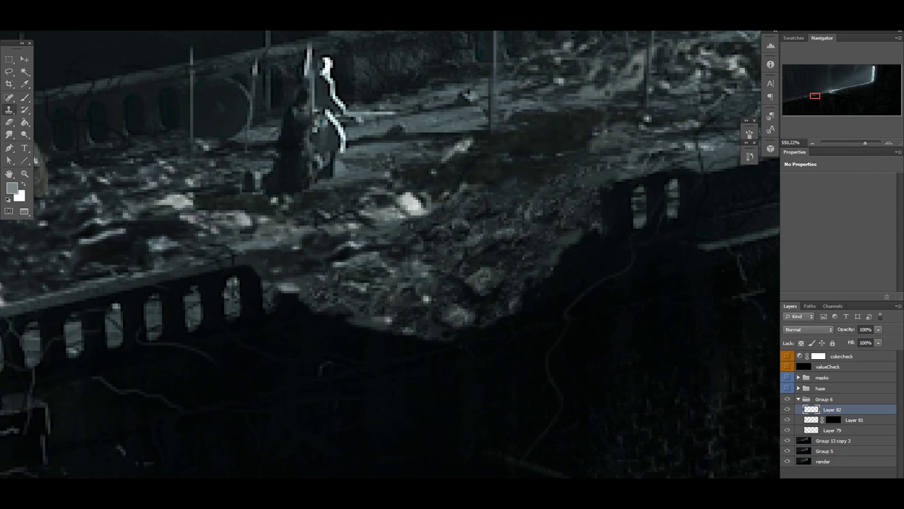
{"action": "scroll", "coordinate": [295, 286], "scroll_direction": "down", "scroll_amount": 1}
{"action": "left_click", "coordinate": [421, 243], "text": "alt"}
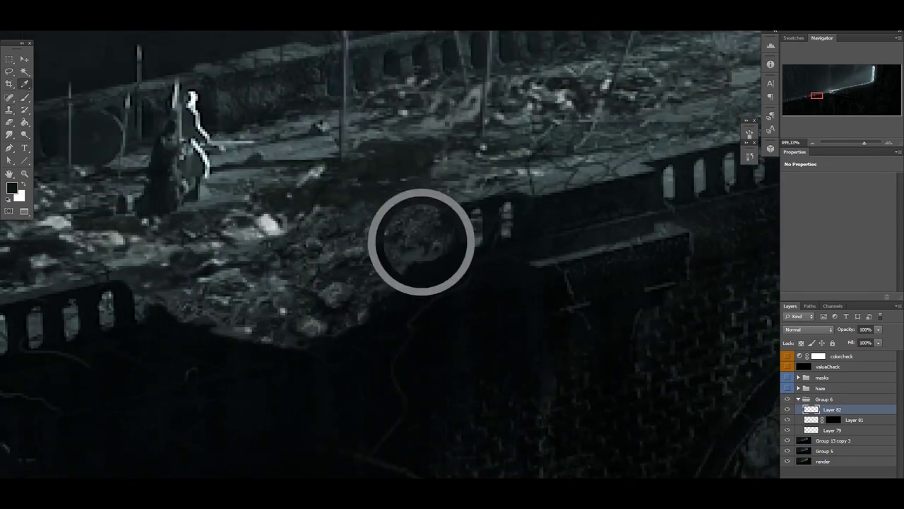
{"action": "scroll", "coordinate": [346, 212], "scroll_direction": "up", "scroll_amount": 1}
{"action": "left_click", "coordinate": [384, 314], "text": "alt"}
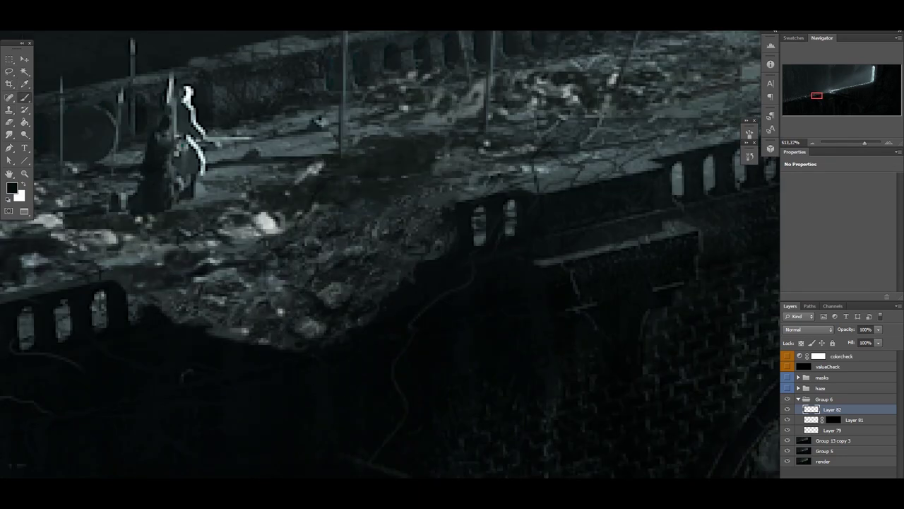
{"action": "left_click", "coordinate": [346, 291], "text": "alt"}
{"action": "scroll", "coordinate": [390, 233], "scroll_direction": "up", "scroll_amount": 2}
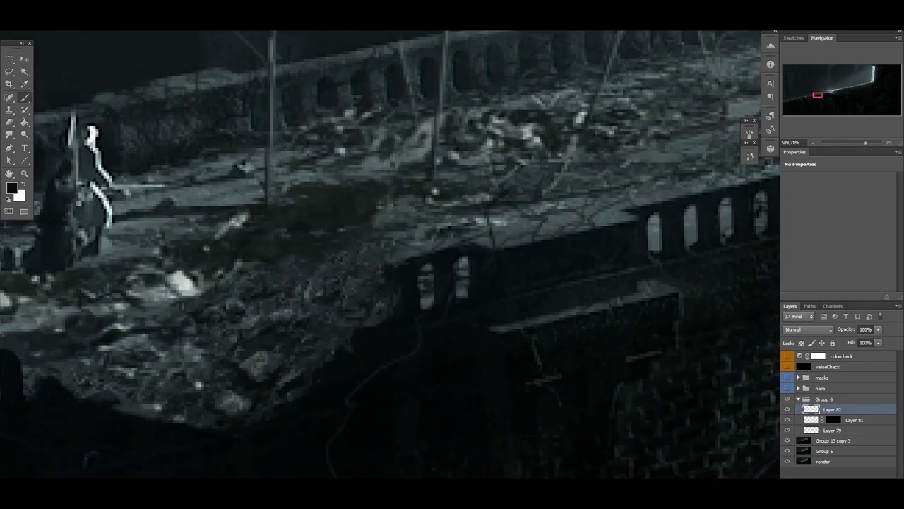
Step: Add Layer 83 and fill a winding stream shape through the rubble of the railing gap with dark grey
{"action": "scroll", "coordinate": [390, 233], "scroll_direction": "down", "scroll_amount": 8}
{"action": "key", "text": "ctrl+shift+alt+n"}
{"action": "scroll", "coordinate": [390, 233], "scroll_direction": "up", "scroll_amount": 2}
{"action": "key", "text": "l"}
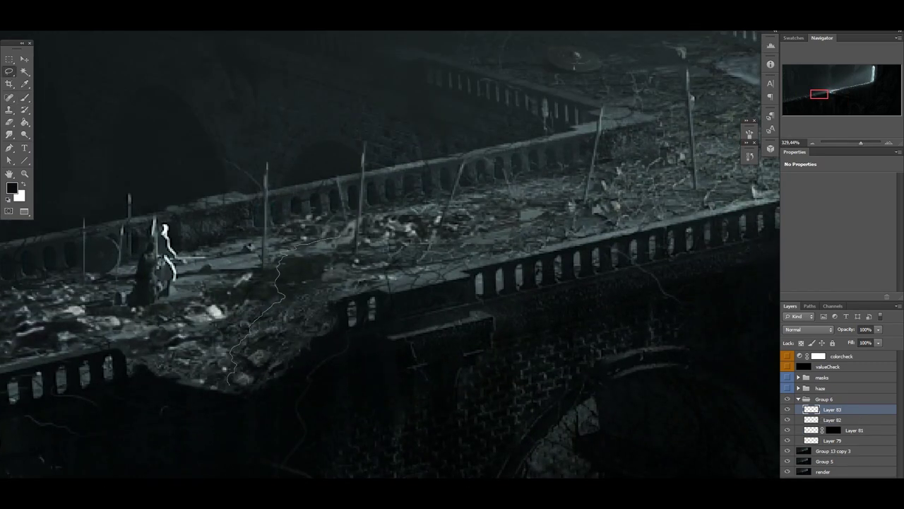
{"action": "key", "text": "alt+BackSpace"}
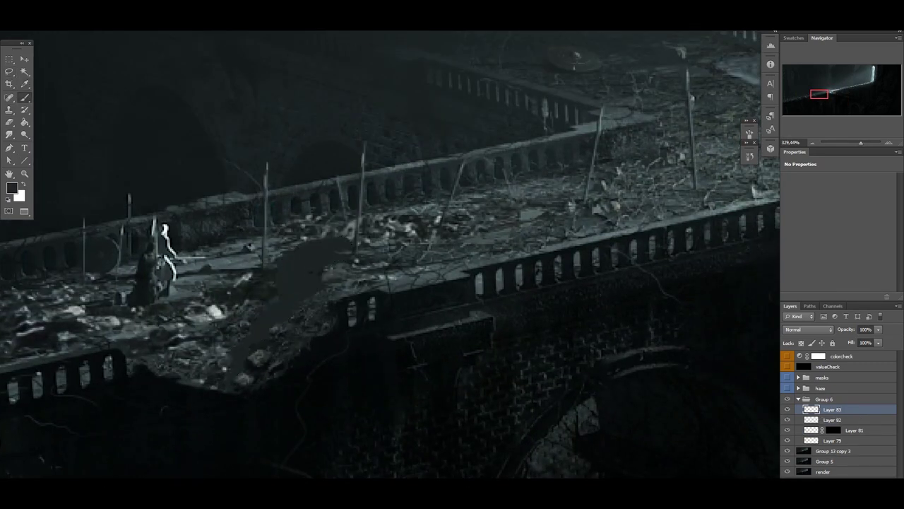
Step: Clip a copy of the merged painting to Layer 83 and shift it to act as the stream's reflection
{"action": "scroll", "coordinate": [328, 342], "scroll_direction": "down", "scroll_amount": 2}
{"action": "key", "text": "v"}
{"action": "left_click_drag", "start_coordinate": [254, 369], "coordinate": [240, 353]}
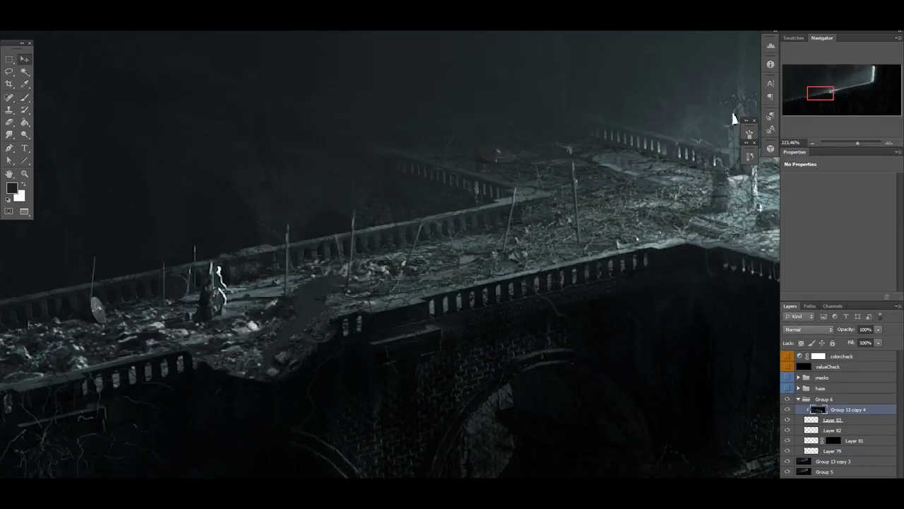
{"action": "left_click_drag", "start_coordinate": [735, 119], "coordinate": [876, 77]}
{"action": "key", "text": "alt+t"}
{"action": "left_click", "coordinate": [161, 39]}
{"action": "key", "text": "Return"}
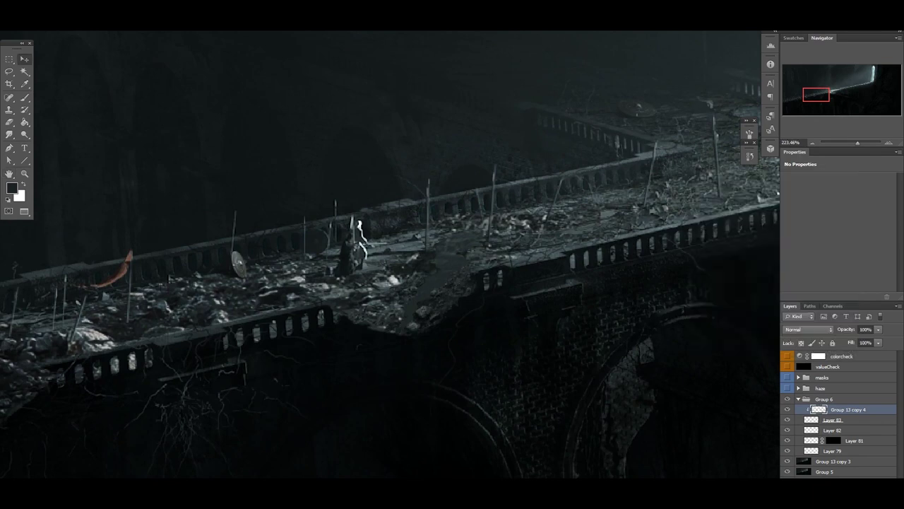
Step: Trim the stream's edges on Layer 83 by clearing small freehand selections around the rubble
{"action": "left_click", "coordinate": [749, 155]}
{"action": "key", "text": "alt+t"}
{"action": "key", "text": "Escape"}
{"action": "scroll", "coordinate": [460, 241], "scroll_direction": "up", "scroll_amount": 4}
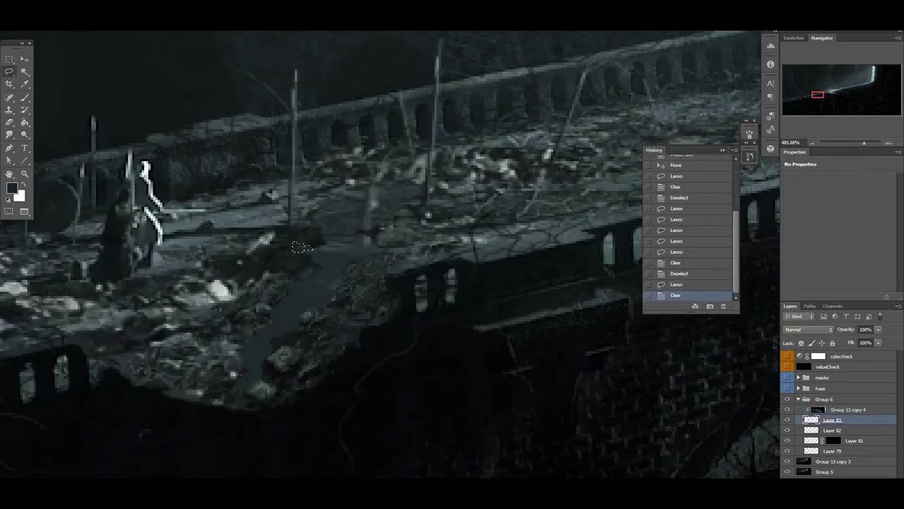
Step: Clip a brightening Curves adjustment to the stream, invert its mask and brush the highlights in
{"action": "scroll", "coordinate": [302, 247], "scroll_direction": "down", "scroll_amount": 3}
{"action": "right_click", "coordinate": [855, 410]}
{"action": "left_click", "coordinate": [827, 133]}
{"action": "left_click_drag", "start_coordinate": [841, 233], "coordinate": [846, 216]}
{"action": "key", "text": "ctrl+i"}
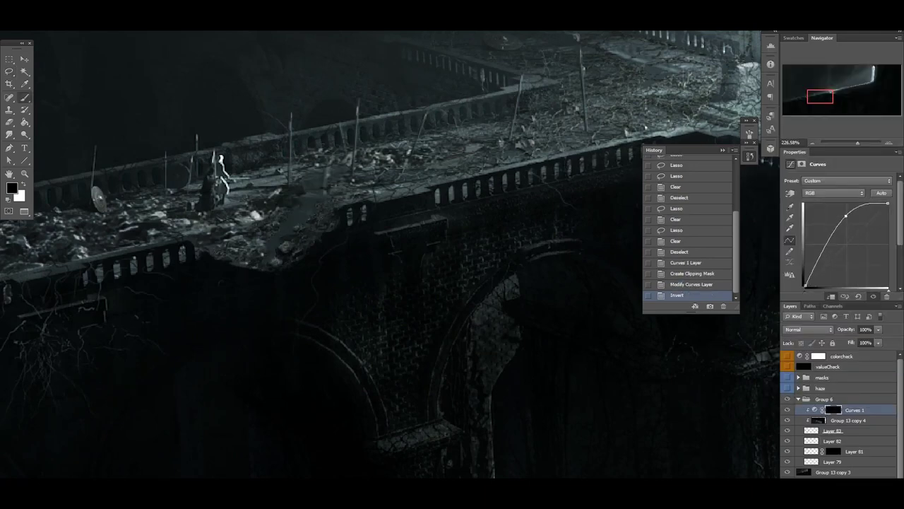
{"action": "left_click_drag", "start_coordinate": [298, 220], "coordinate": [325, 240]}
Step: Clip a second, darkening Curves adjustment to the stream with an inverted mask and brush in its shadows
{"action": "left_click", "coordinate": [819, 474]}
{"action": "left_click", "coordinate": [791, 347]}
{"action": "key", "text": "ctrl+alt+g"}
{"action": "left_click_drag", "start_coordinate": [846, 244], "coordinate": [852, 255]}
{"action": "key", "text": "ctrl+i"}
{"action": "scroll", "coordinate": [302, 236], "scroll_direction": "up", "scroll_amount": 3}
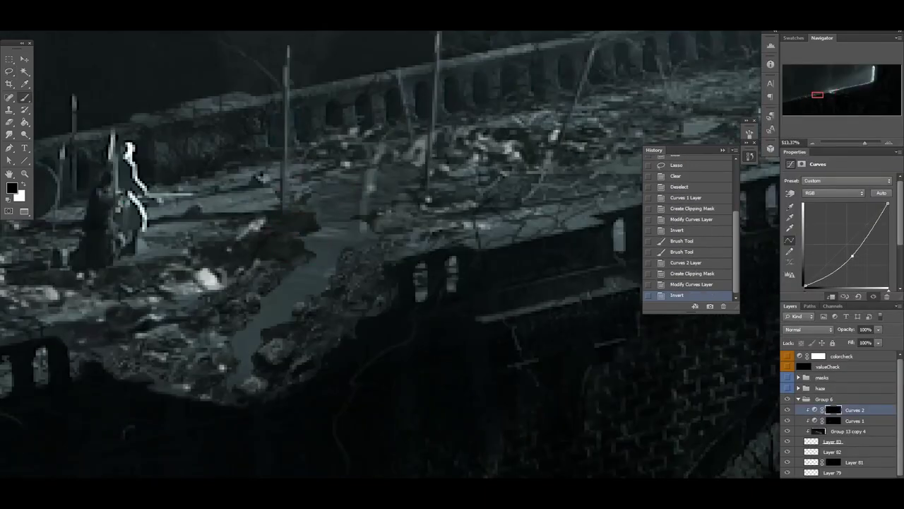
{"action": "left_click_drag", "start_coordinate": [888, 204], "coordinate": [888, 240]}
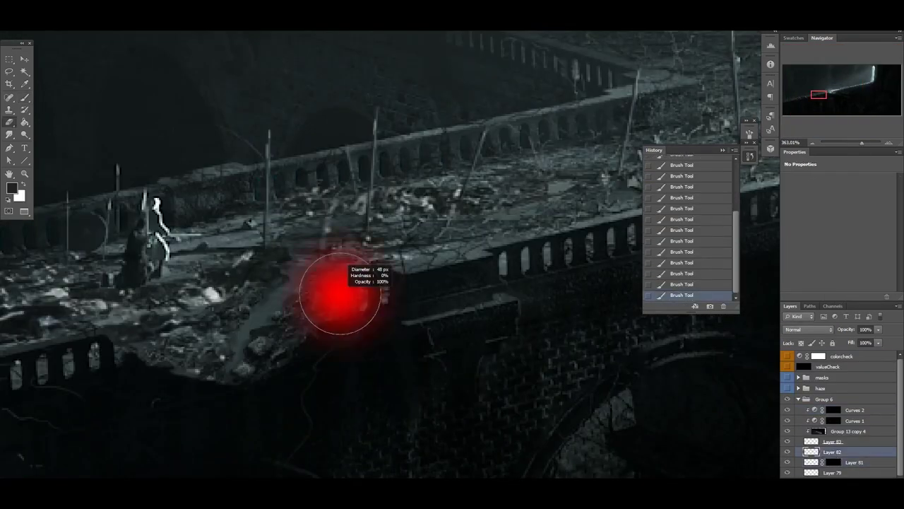
Step: Clean up the rubble and railing edge around the gap on Layers 82 and 81 with soft erasing and painting
{"action": "left_click_drag", "start_coordinate": [317, 329], "coordinate": [265, 360]}
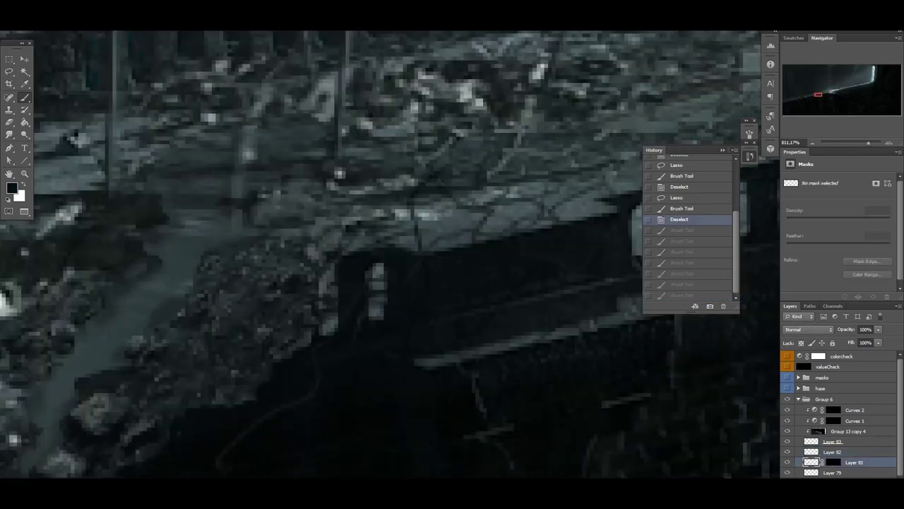
{"action": "left_click", "coordinate": [834, 451]}
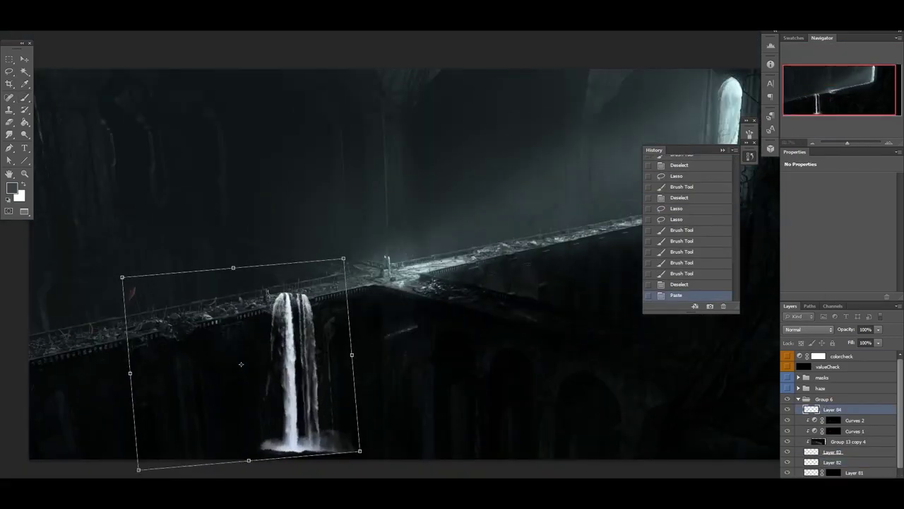
Step: Place the extracted waterfall as Layer 84 below the railing gap, scaling it down and skewing it to the bridge's perspective
{"action": "left_click_drag", "start_coordinate": [135, 270], "coordinate": [251, 458]}
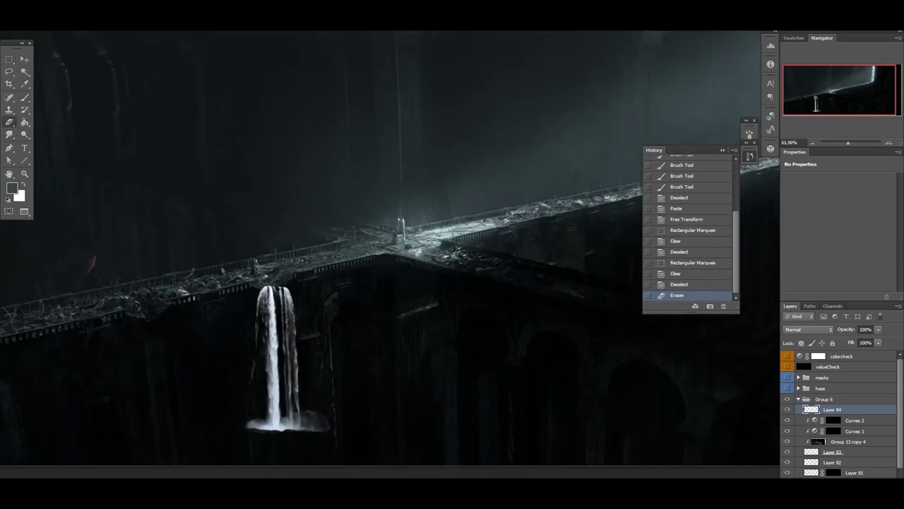
{"action": "key", "text": "ctrl+t"}
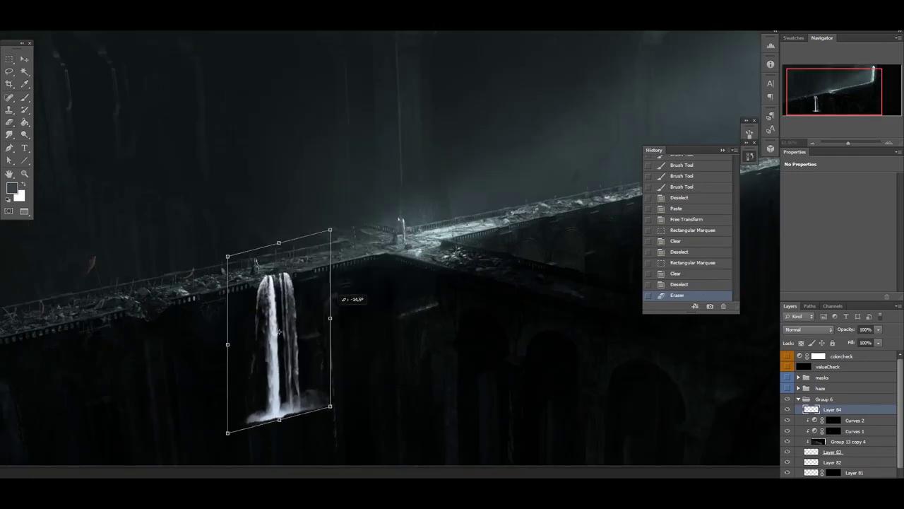
{"action": "left_click_drag", "start_coordinate": [323, 247], "coordinate": [333, 236]}
Step: Mask out the waterfall's wide left stream on Layer 84, keeping only the thin right one
{"action": "scroll", "coordinate": [282, 356], "scroll_direction": "up", "scroll_amount": 2}
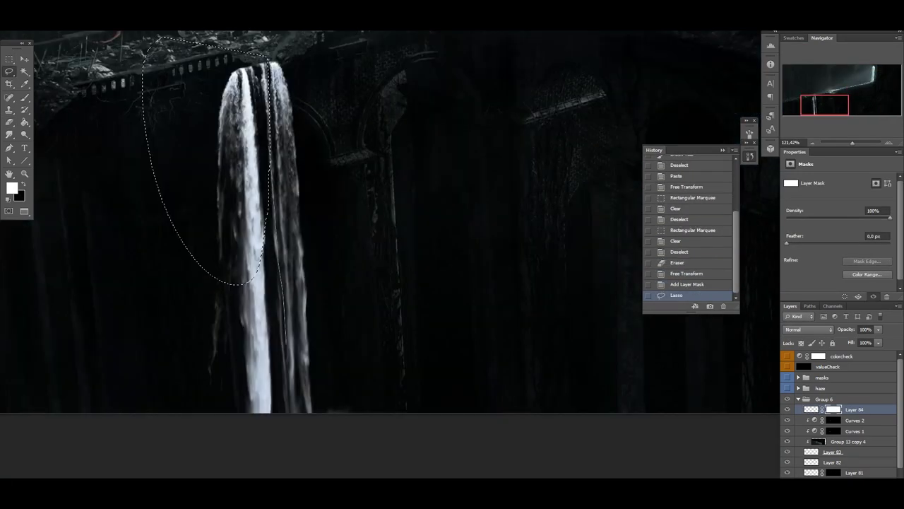
{"action": "key", "text": "b"}
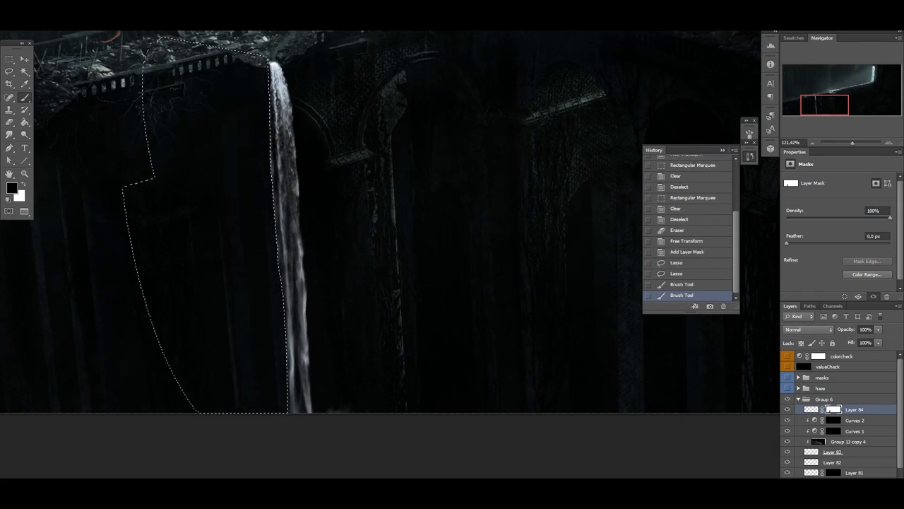
{"action": "key", "text": "ctrl+d"}
{"action": "scroll", "coordinate": [299, 332], "scroll_direction": "down", "scroll_amount": 3}
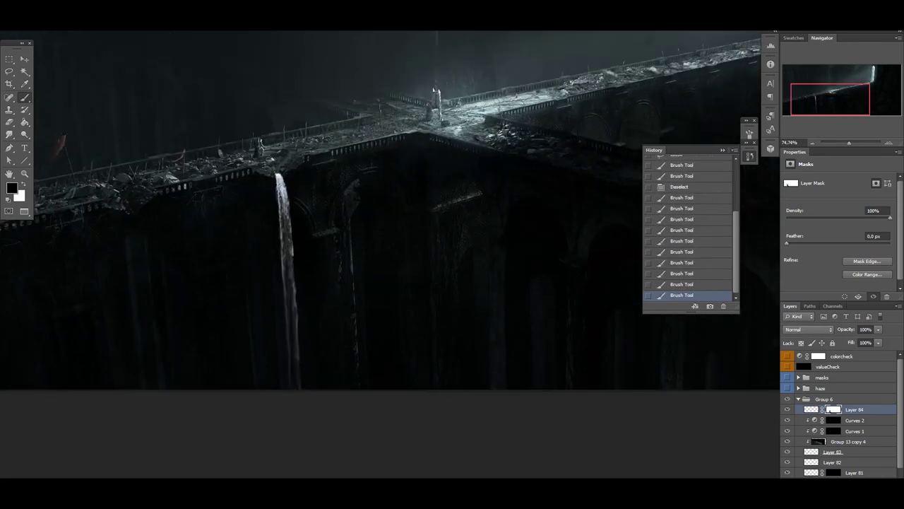
Step: Reshape the Layer 84 waterfall below the railing gap with a free transform and a warp
{"action": "scroll", "coordinate": [290, 318], "scroll_direction": "up", "scroll_amount": 3}
{"action": "key", "text": "ctrl+t"}
{"action": "left_click_drag", "start_coordinate": [393, 135], "coordinate": [370, 115]}
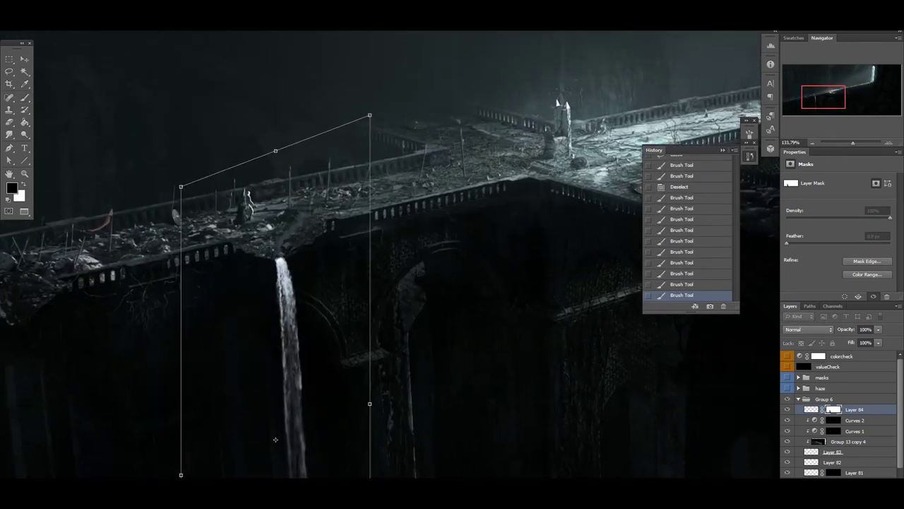
{"action": "key", "text": "Return"}
{"action": "scroll", "coordinate": [275, 353], "scroll_direction": "down", "scroll_amount": 2}
{"action": "key", "text": "ctrl+t"}
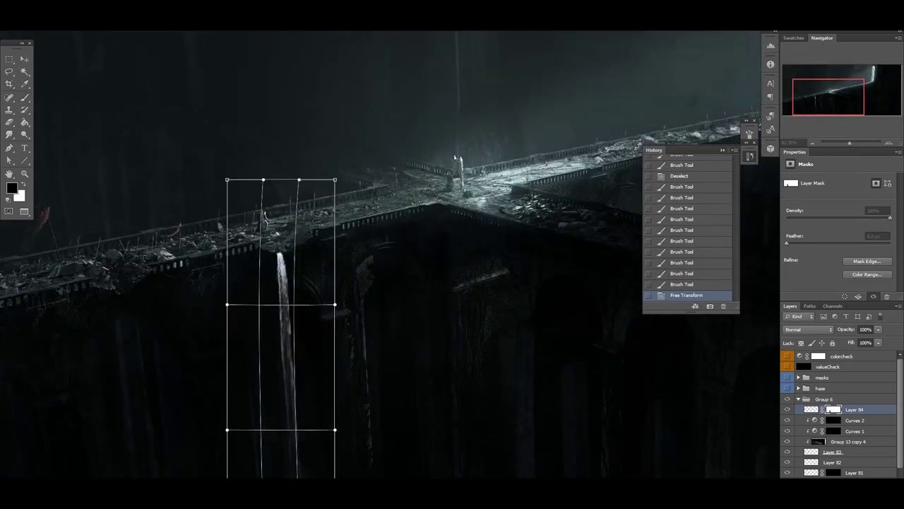
{"action": "key", "text": "Return"}
{"action": "scroll", "coordinate": [265, 218], "scroll_direction": "down", "scroll_amount": 2}
{"action": "key", "text": "ctrl+m"}
{"action": "key", "text": "Return"}
{"action": "key", "text": "ctrl+z"}
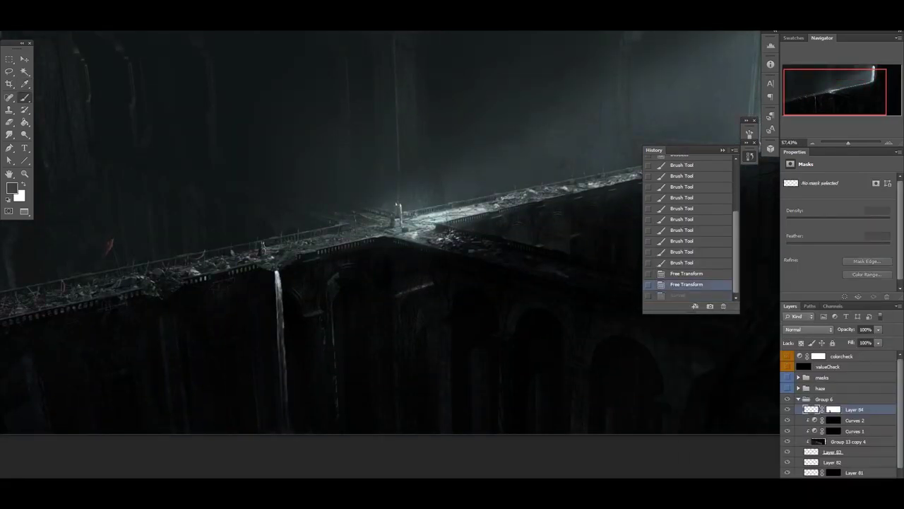
Step: Clip a darkening Curves adjustment with a lowered red channel to the Layer 84 waterfall and brush on its mask
{"action": "key", "text": "ctrl+alt+m"}
{"action": "right_click", "coordinate": [855, 410]}
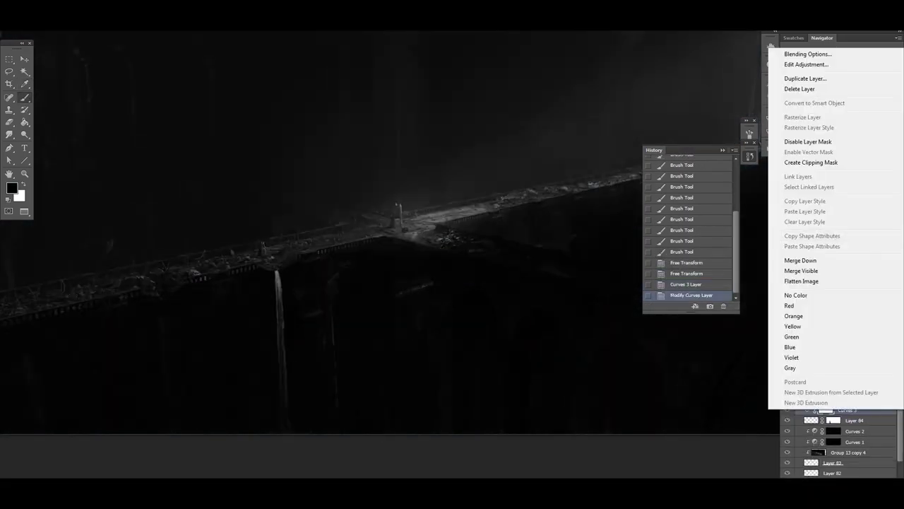
{"action": "left_click", "coordinate": [807, 105]}
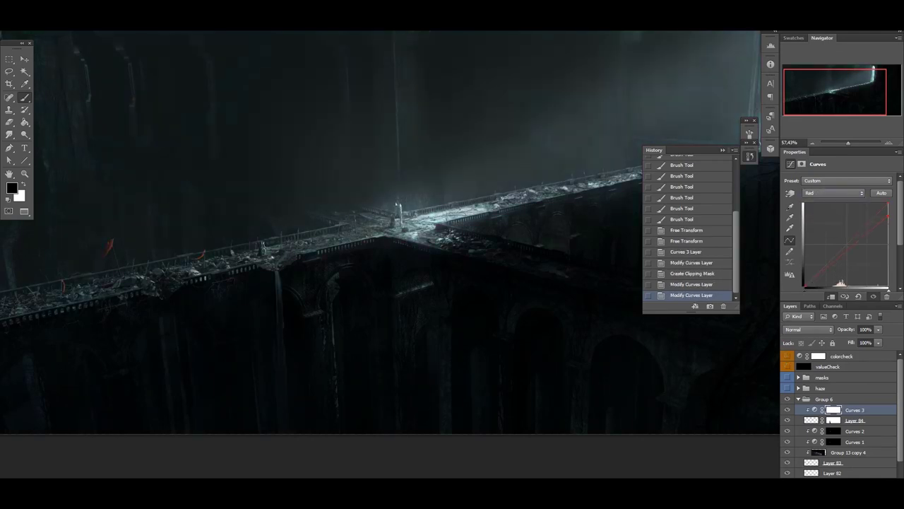
{"action": "left_click_drag", "start_coordinate": [396, 233], "coordinate": [385, 212]}
{"action": "left_click_drag", "start_coordinate": [260, 247], "coordinate": [261, 390]}
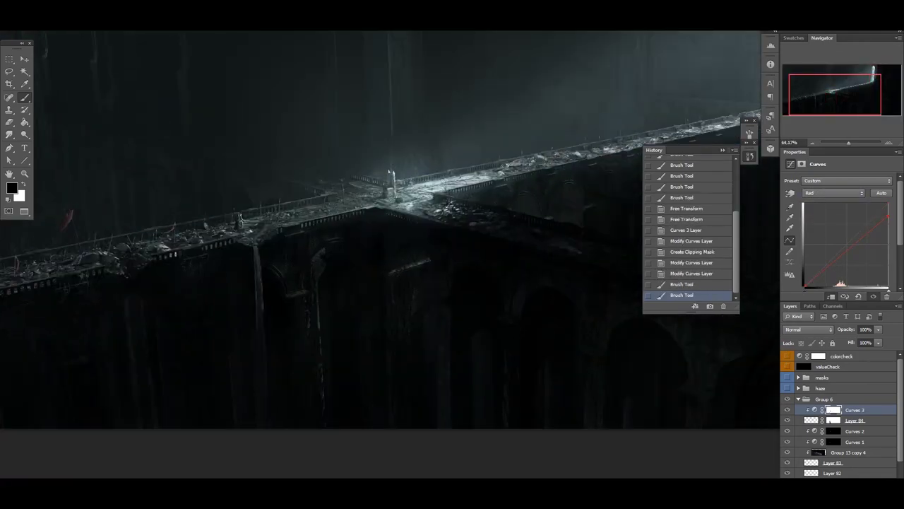
Step: Clip a second Curves adjustment to the waterfall for its blue channel, and brush on the Curves 3 mask
{"action": "key", "text": "ctrl+alt+m"}
{"action": "key", "text": "ctrl+alt+g"}
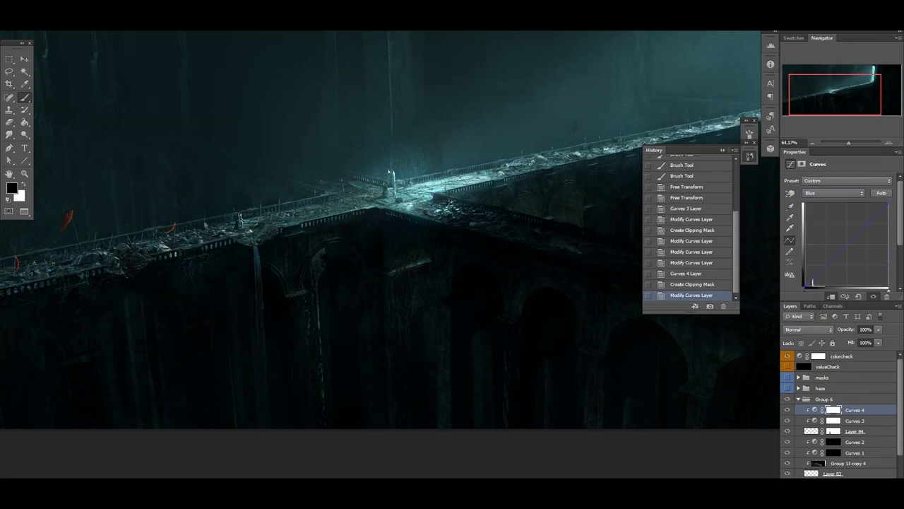
{"action": "left_click", "coordinate": [833, 420]}
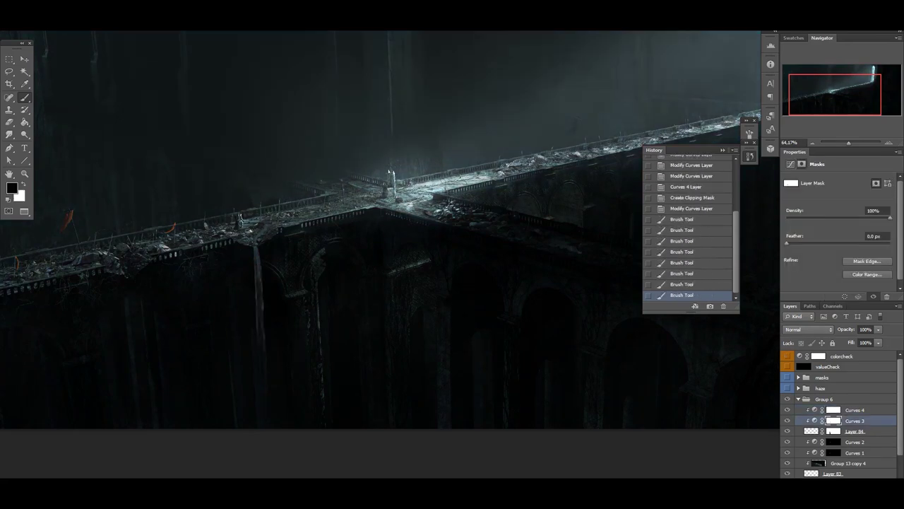
Step: Paint a soft grey water stream below the gap on new Layer 85 with Layer 84 hidden, and refine it with a layer mask
{"action": "scroll", "coordinate": [390, 233], "scroll_direction": "down", "scroll_amount": 3}
{"action": "scroll", "coordinate": [176, 204], "scroll_direction": "up", "scroll_amount": 5}
{"action": "right_click", "coordinate": [176, 205]}
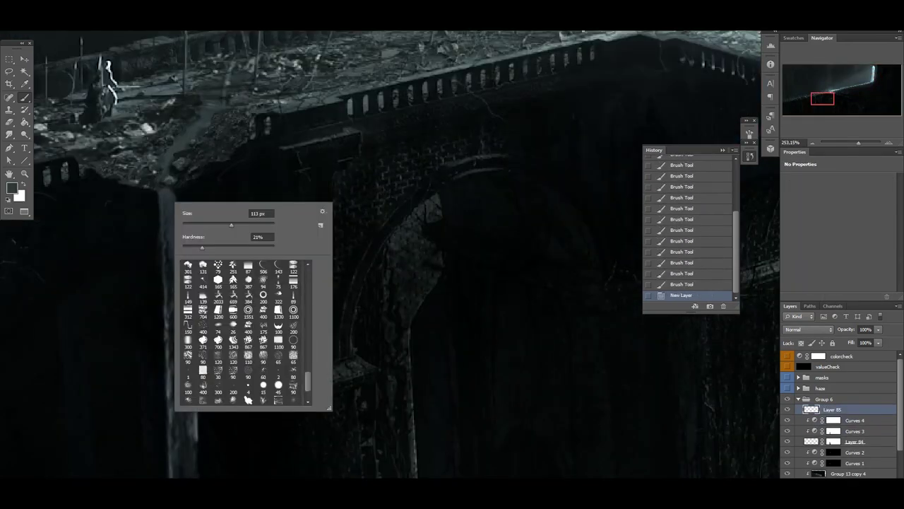
{"action": "key", "text": "ctrl+shift+alt+n"}
{"action": "left_click", "coordinate": [788, 441]}
{"action": "scroll", "coordinate": [390, 233], "scroll_direction": "down", "scroll_amount": 4}
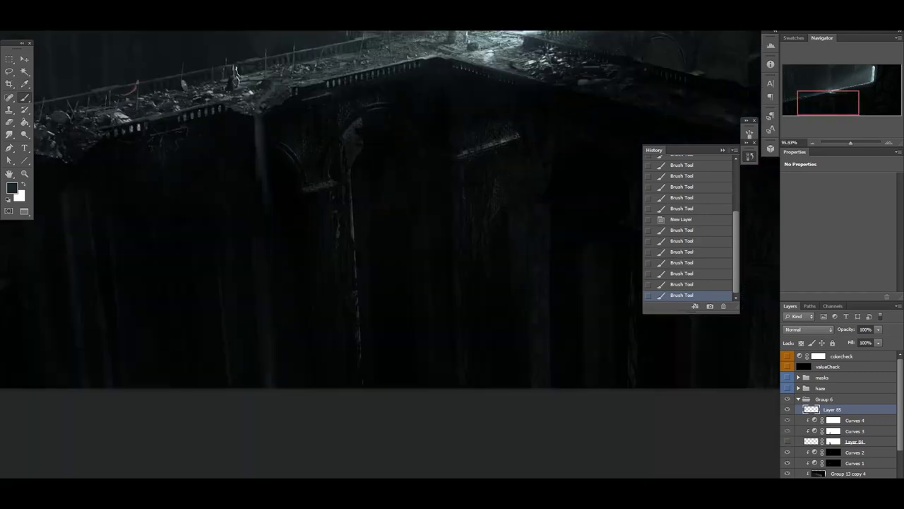
{"action": "scroll", "coordinate": [390, 210], "scroll_direction": "down", "scroll_amount": 3}
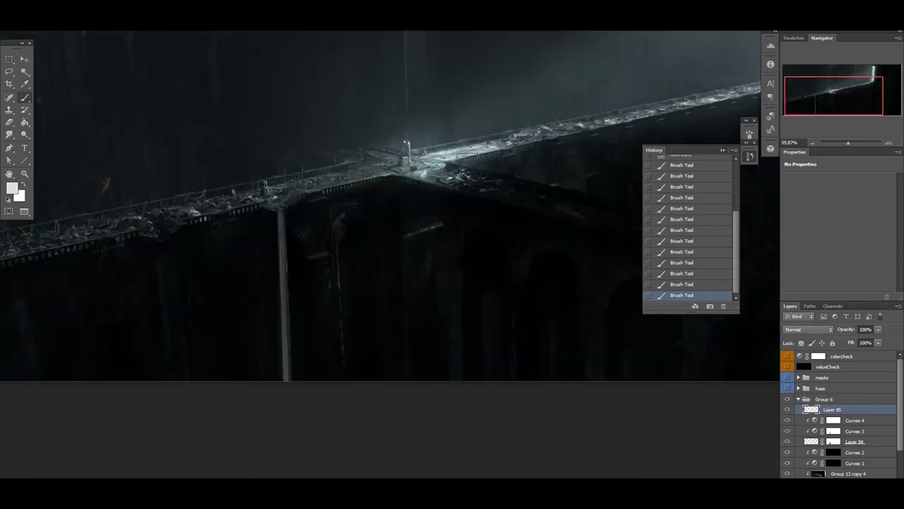
{"action": "key", "text": "d"}
{"action": "scroll", "coordinate": [303, 202], "scroll_direction": "up", "scroll_amount": 5}
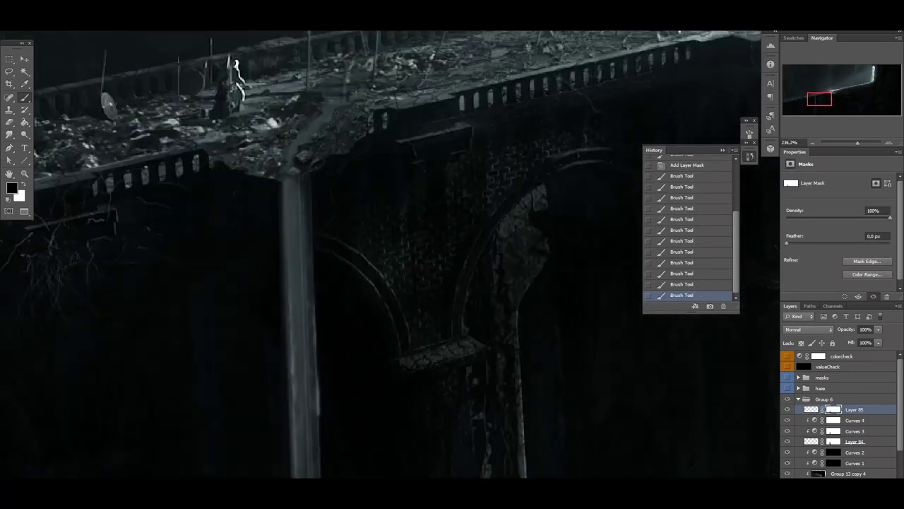
Step: Paint light water streaks at the top of the waterfall on new Layer 86, and merge the waterfall layers and their Curves
{"action": "key", "text": "ctrl+shift+alt+n"}
{"action": "right_click", "coordinate": [300, 177]}
{"action": "right_click", "coordinate": [301, 185], "text": "alt"}
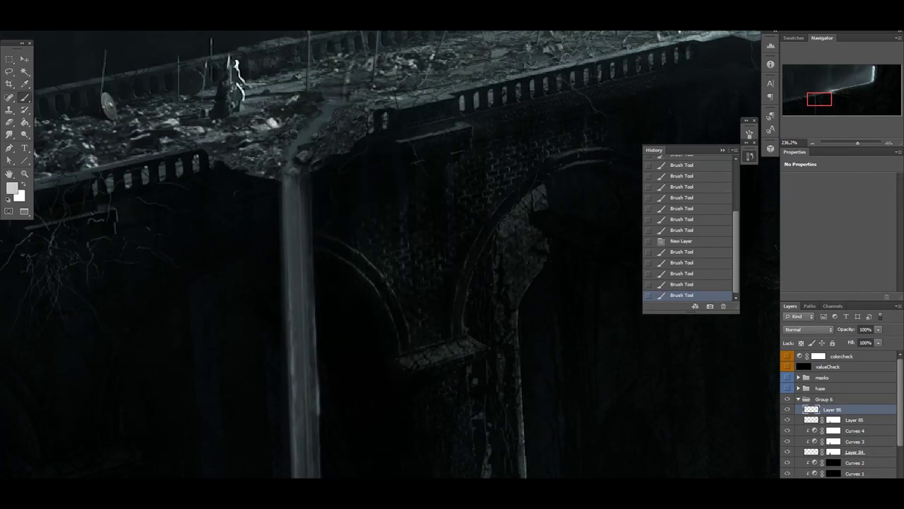
{"action": "scroll", "coordinate": [301, 185], "scroll_direction": "down", "scroll_amount": 4}
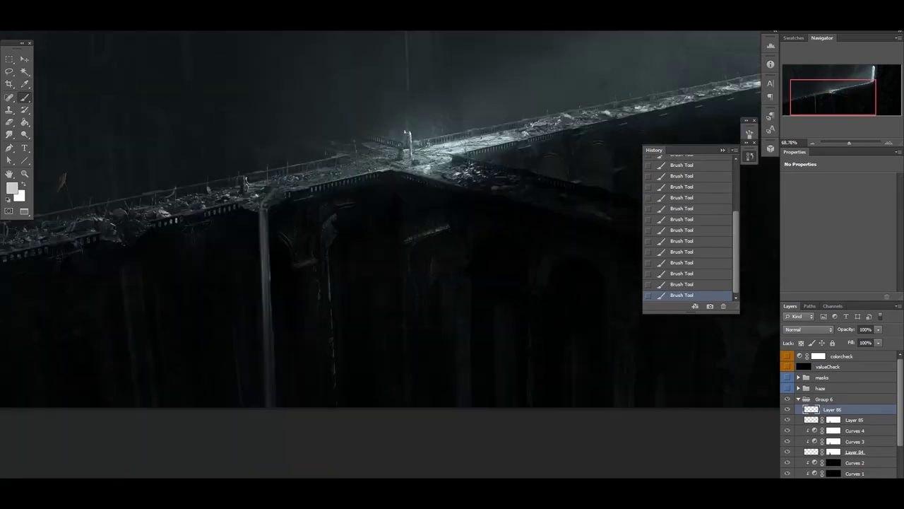
{"action": "scroll", "coordinate": [301, 186], "scroll_direction": "up", "scroll_amount": 4}
{"action": "key", "text": "ctrl+e"}
Step: Add a layer mask to the merged Layer 86 waterfall and fade its lower part with soft brush strokes
{"action": "scroll", "coordinate": [297, 212], "scroll_direction": "up", "scroll_amount": 3}
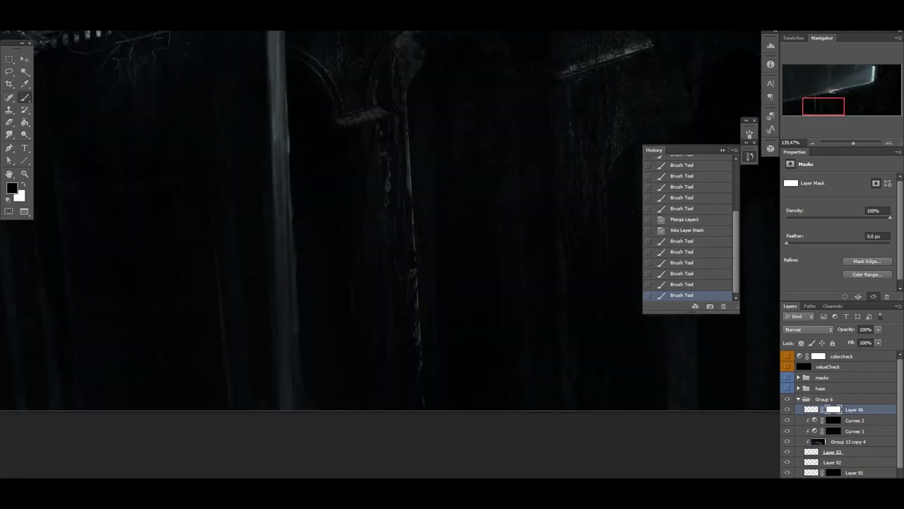
{"action": "left_click_drag", "start_coordinate": [283, 234], "coordinate": [282, 318]}
{"action": "scroll", "coordinate": [297, 212], "scroll_direction": "down", "scroll_amount": 2}
{"action": "left_click_drag", "start_coordinate": [281, 211], "coordinate": [282, 323]}
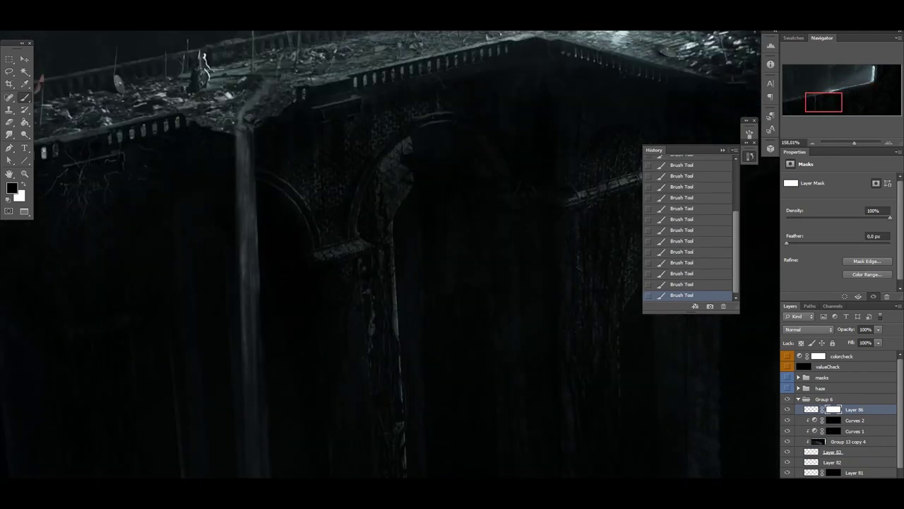
{"action": "scroll", "coordinate": [265, 349], "scroll_direction": "down", "scroll_amount": 3}
{"action": "right_click", "coordinate": [265, 349], "text": "alt"}
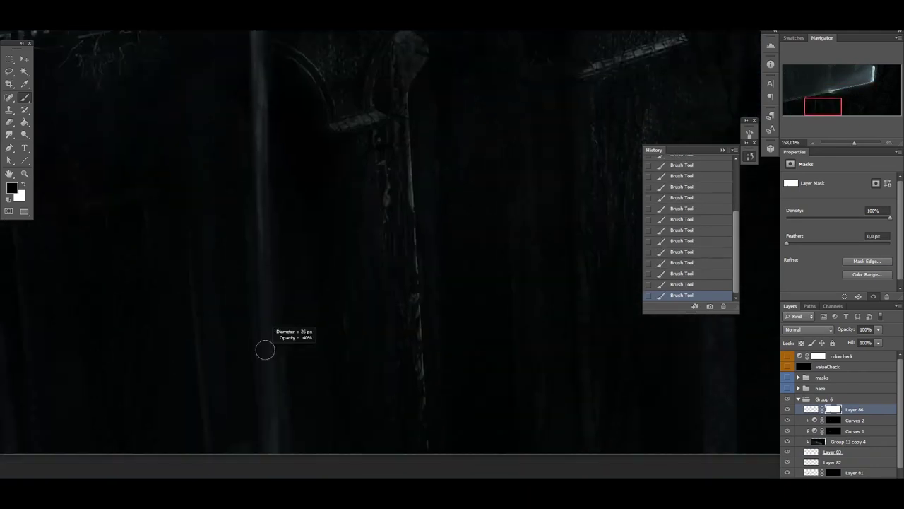
{"action": "scroll", "coordinate": [388, 243], "scroll_direction": "down", "scroll_amount": 4}
{"action": "key", "text": "m"}
{"action": "left_click_drag", "start_coordinate": [222, 40], "coordinate": [329, 414]}
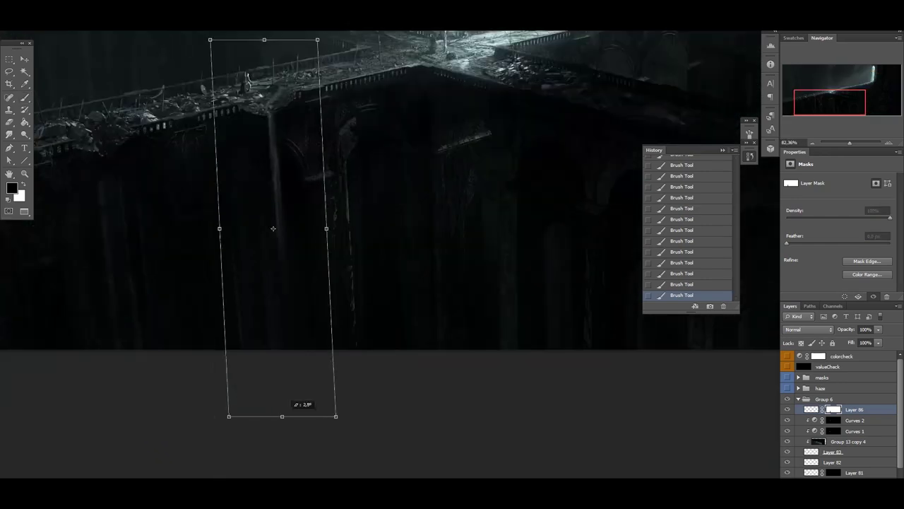
{"action": "left_click_drag", "start_coordinate": [302, 298], "coordinate": [239, 120]}
{"action": "scroll", "coordinate": [271, 209], "scroll_direction": "up", "scroll_amount": 3}
{"action": "key", "text": "ctrl+t"}
{"action": "key", "text": "Escape"}
{"action": "key", "text": "ctrl+d"}
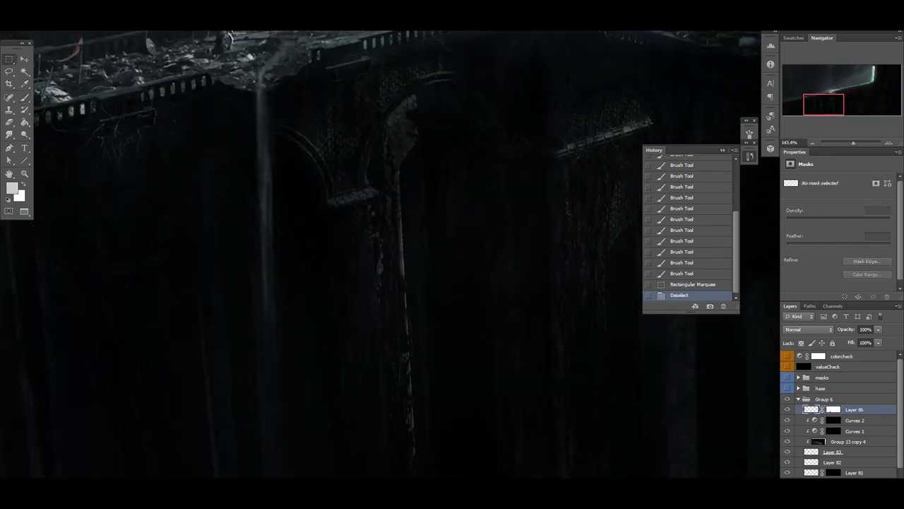
{"action": "left_click_drag", "start_coordinate": [206, 90], "coordinate": [364, 440]}
{"action": "key", "text": "ctrl+t"}
{"action": "right_click", "coordinate": [286, 266]}
{"action": "key", "text": "Escape"}
Step: Create Layer 87 beneath the masked waterfall layer, and merge the waterfall down into it
{"action": "key", "text": "ctrl+shift+n"}
{"action": "key", "text": "ctrl+bracketleft"}
{"action": "key", "text": "ctrl+bracketleft"}
{"action": "key", "text": "ctrl+bracketleft"}
{"action": "key", "text": "ctrl+bracketleft"}
{"action": "key", "text": "ctrl+bracketleft"}
{"action": "key", "text": "ctrl+bracketleft"}
{"action": "key", "text": "ctrl+d"}
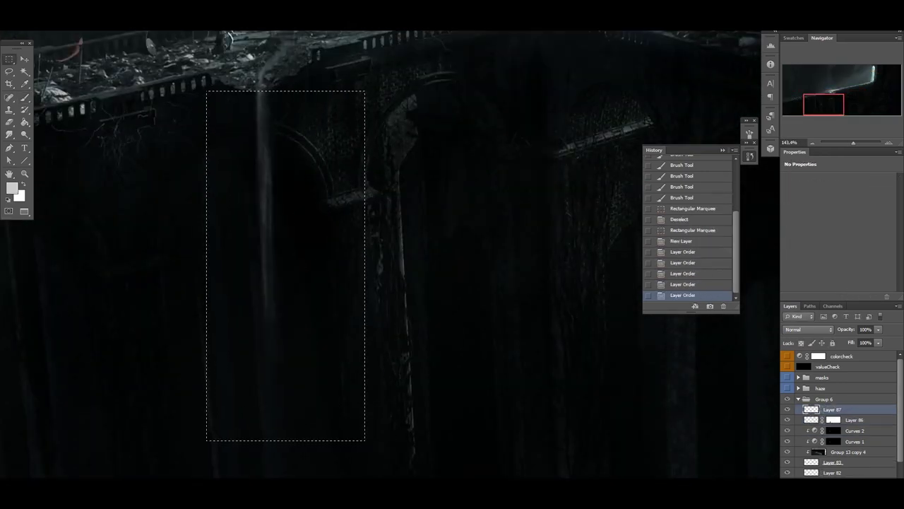
{"action": "key", "text": "ctrl+e"}
Step: Free-transform the waterfall within a rectangular selection, and flip the canvas horizontally
{"action": "left_click_drag", "start_coordinate": [188, 87], "coordinate": [360, 454]}
{"action": "key", "text": "ctrl+t"}
{"action": "key", "text": "Return"}
{"action": "key", "text": "ctrl+d"}
{"action": "scroll", "coordinate": [388, 255], "scroll_direction": "down", "scroll_amount": 4}
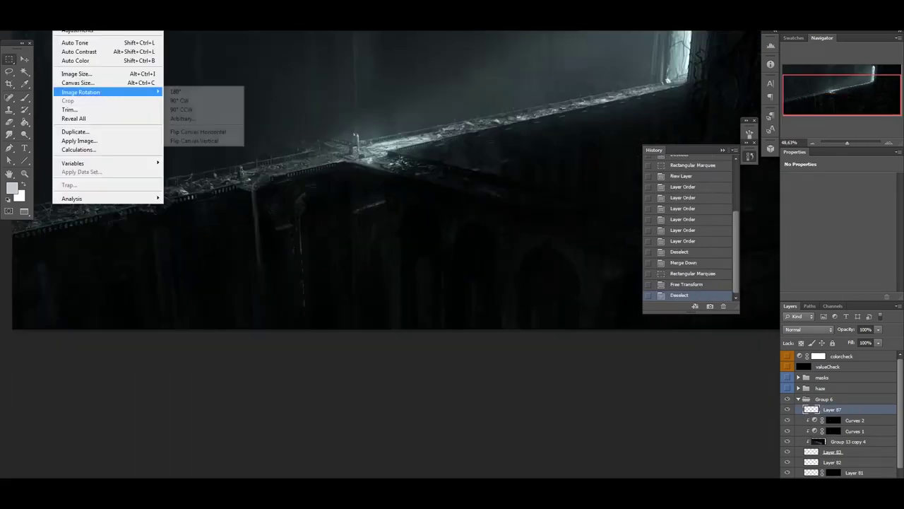
{"action": "left_click", "coordinate": [191, 131]}
Step: Try a darkening Curves adjustment clipped to the Layer 87 waterfall, brushing it in through an inverted mask
{"action": "scroll", "coordinate": [482, 304], "scroll_direction": "up", "scroll_amount": 4}
{"action": "left_click", "coordinate": [807, 477]}
{"action": "left_click", "coordinate": [838, 347]}
{"action": "key", "text": "ctrl+alt+g"}
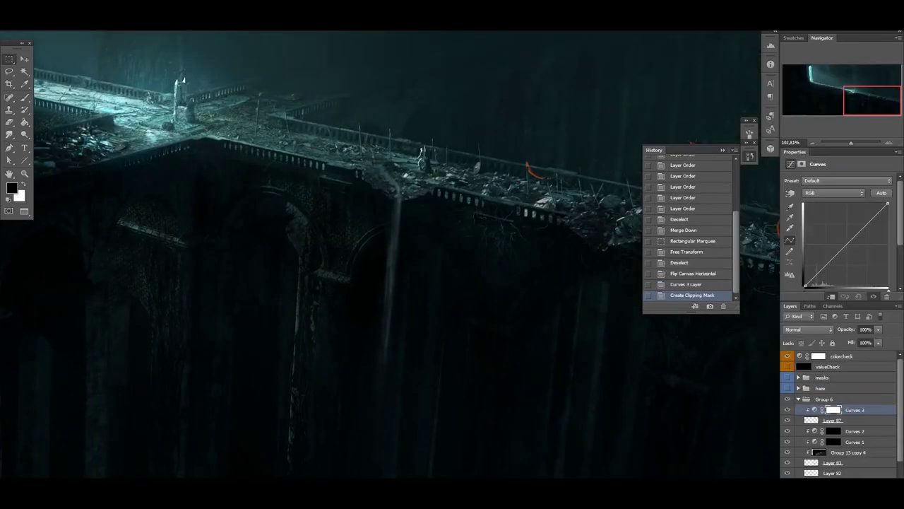
{"action": "key", "text": "b"}
{"action": "key", "text": "x"}
{"action": "left_click_drag", "start_coordinate": [424, 311], "coordinate": [502, 453]}
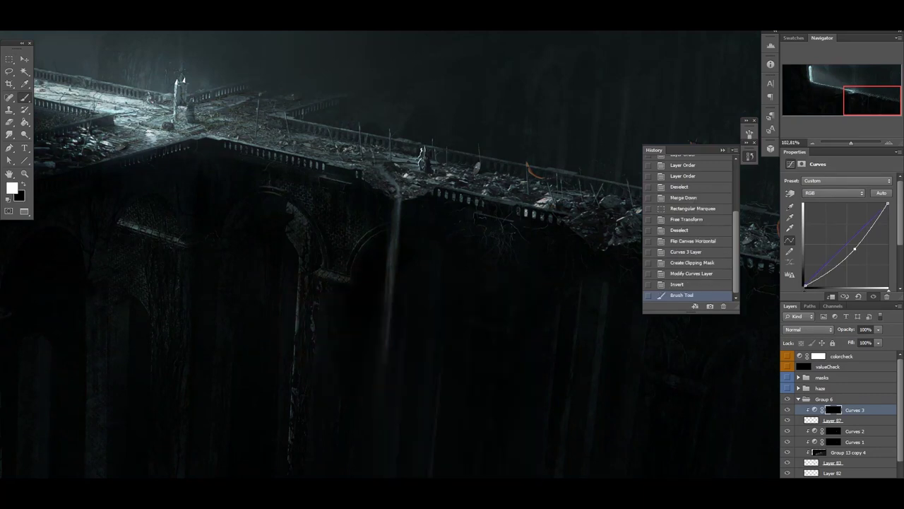
{"action": "left_click", "coordinate": [833, 419]}
{"action": "scroll", "coordinate": [388, 254], "scroll_direction": "up", "scroll_amount": 3}
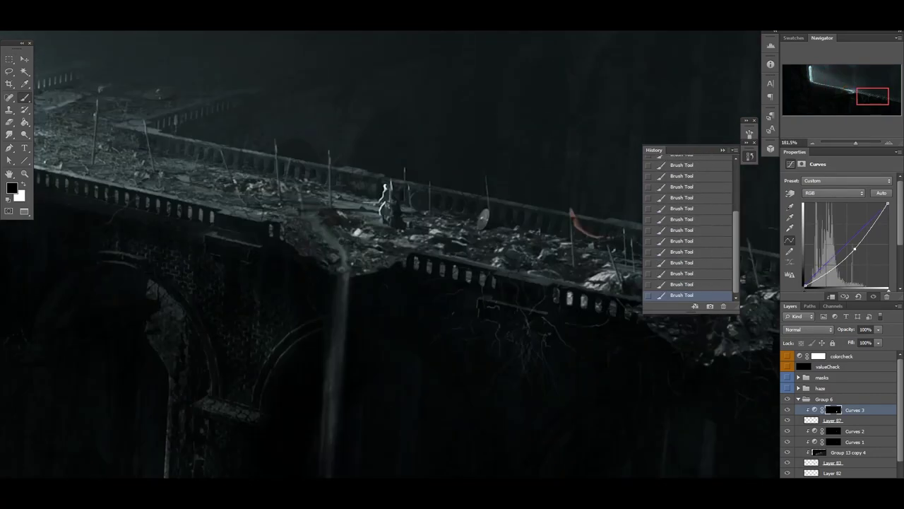
Step: Add a layer mask to Layer 87 and thin the waterfall's lower part with brush strokes
{"action": "key", "text": "x"}
{"action": "scroll", "coordinate": [389, 255], "scroll_direction": "up", "scroll_amount": 1}
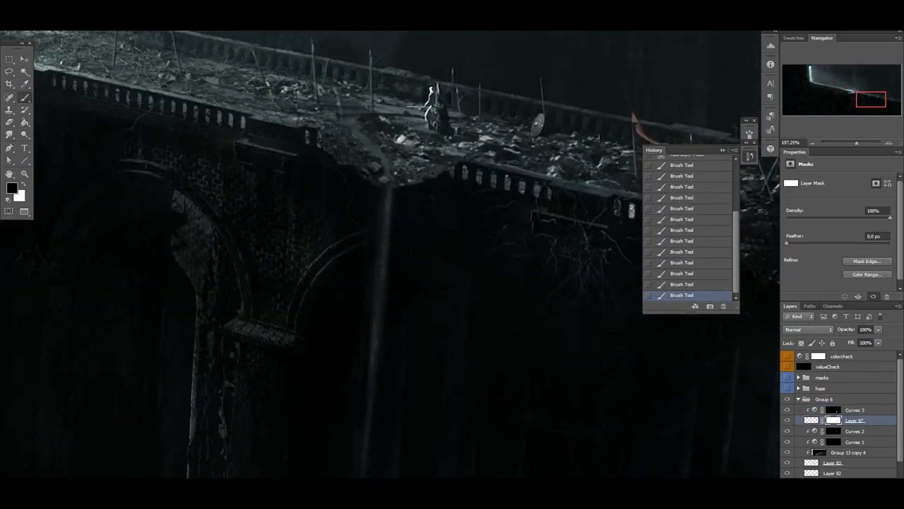
{"action": "scroll", "coordinate": [388, 254], "scroll_direction": "down", "scroll_amount": 3}
{"action": "scroll", "coordinate": [388, 254], "scroll_direction": "up", "scroll_amount": 2}
{"action": "right_click", "coordinate": [339, 212]}
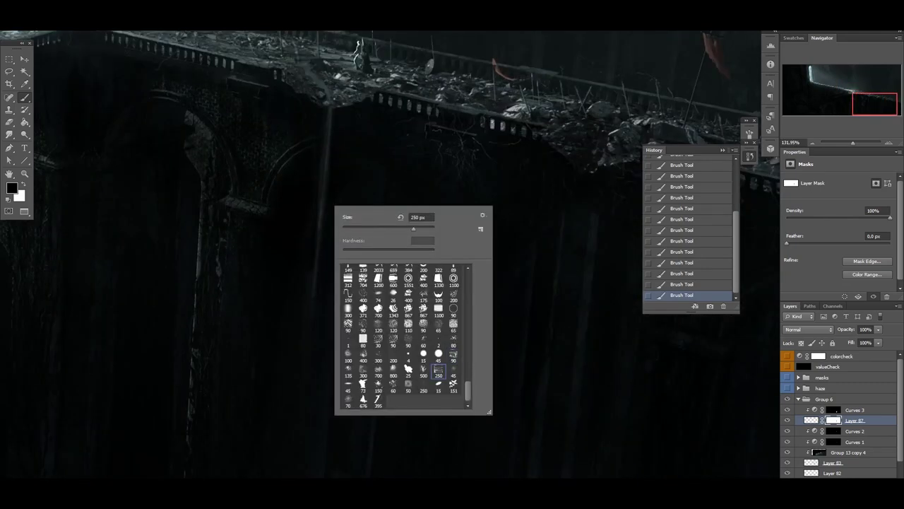
{"action": "key", "text": "Escape"}
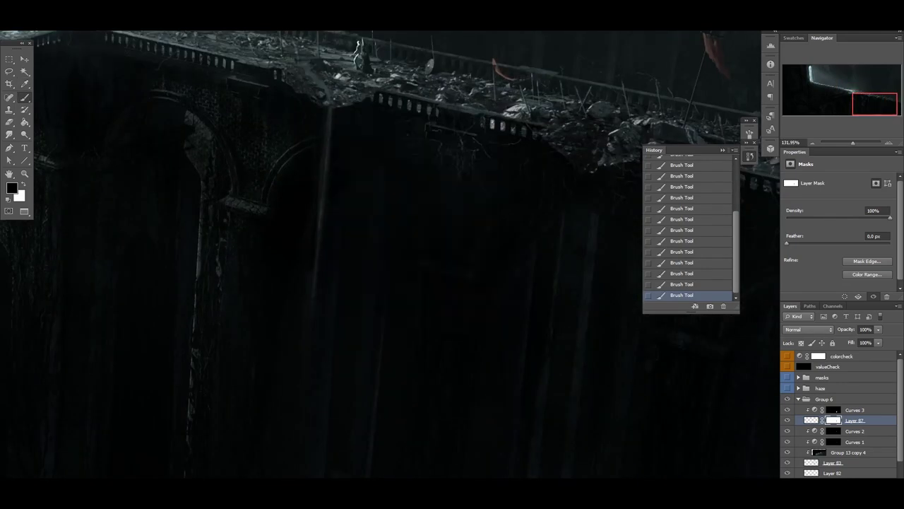
Step: Paint light water streaks on new clipped Layer 88, soften them with the Eraser, and merge the layer down into Layer 87
{"action": "key", "text": "ctrl+alt+shift+n"}
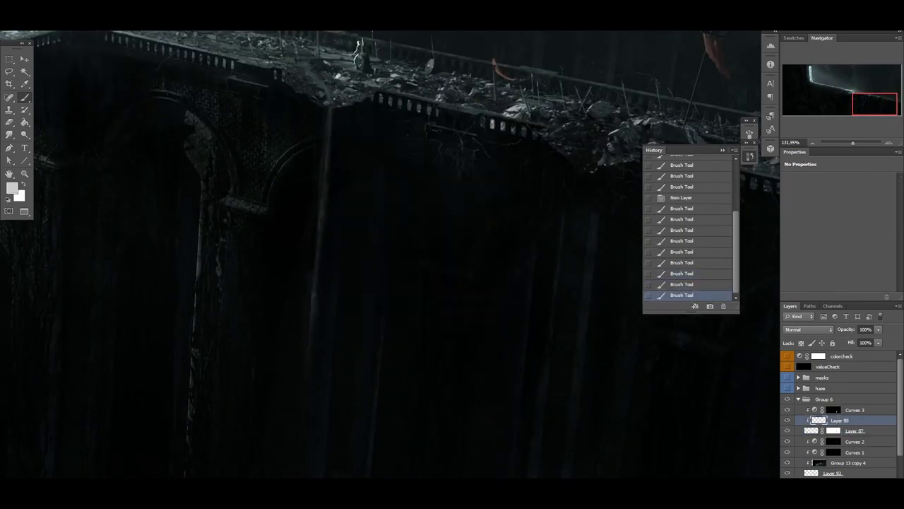
{"action": "key", "text": "e"}
{"action": "scroll", "coordinate": [381, 247], "scroll_direction": "down", "scroll_amount": 2}
{"action": "key", "text": "ctrl+e"}
Step: Brush on the Layer 87 mask in black to fade the waterfall into the darkness below the bridge
{"action": "key", "text": "d"}
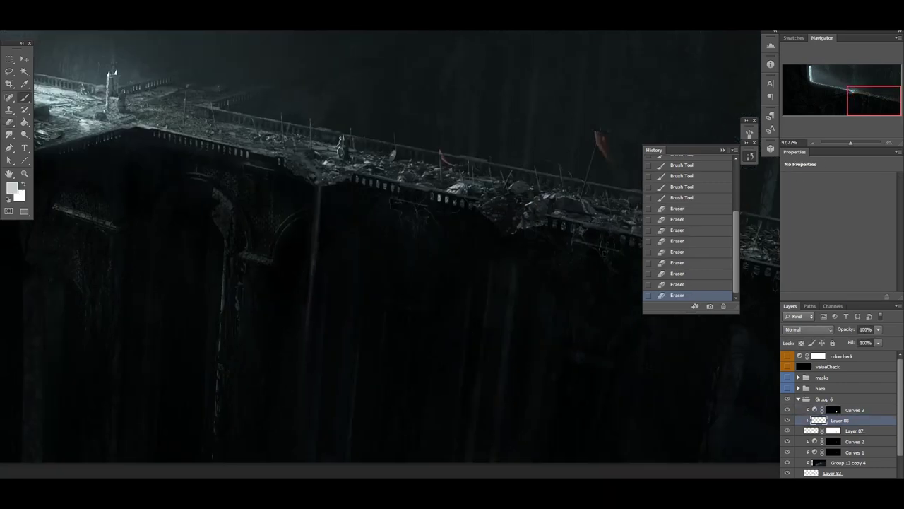
{"action": "key", "text": "b"}
{"action": "right_click", "coordinate": [329, 282]}
{"action": "key", "text": "x"}
{"action": "left_click_drag", "start_coordinate": [381, 367], "coordinate": [438, 396]}
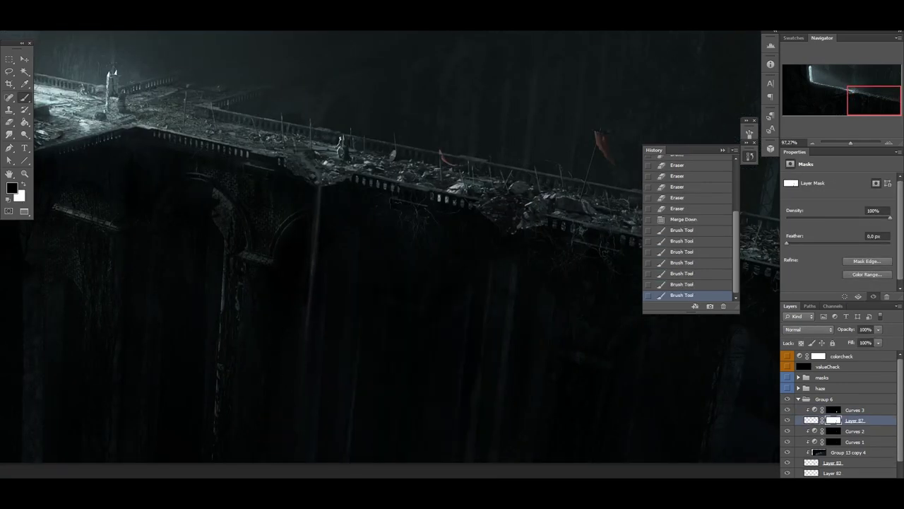
Step: Try a clipped Curves 4 adjustment with an inverted, brushed mask on the waterfall, and delete Curves 4 and Curves 3
{"action": "right_click", "coordinate": [855, 410]}
{"action": "left_click", "coordinate": [806, 157]}
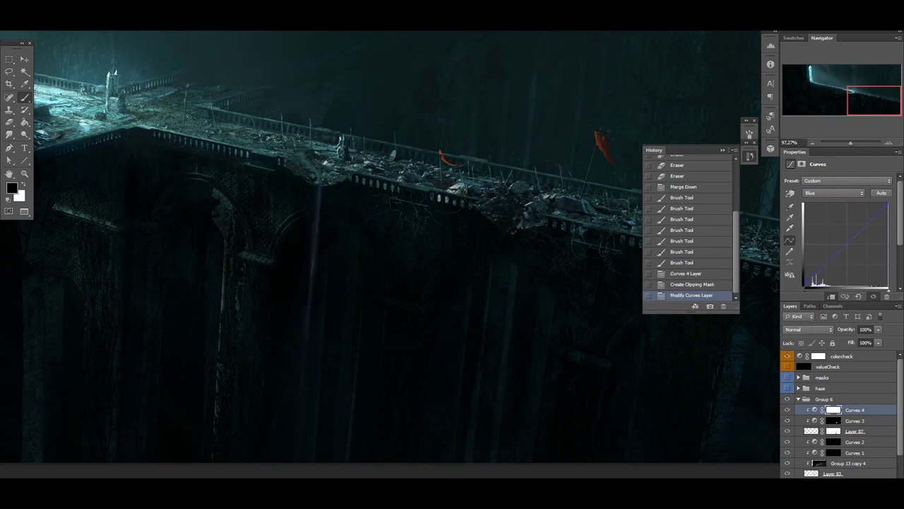
{"action": "key", "text": "Delete"}
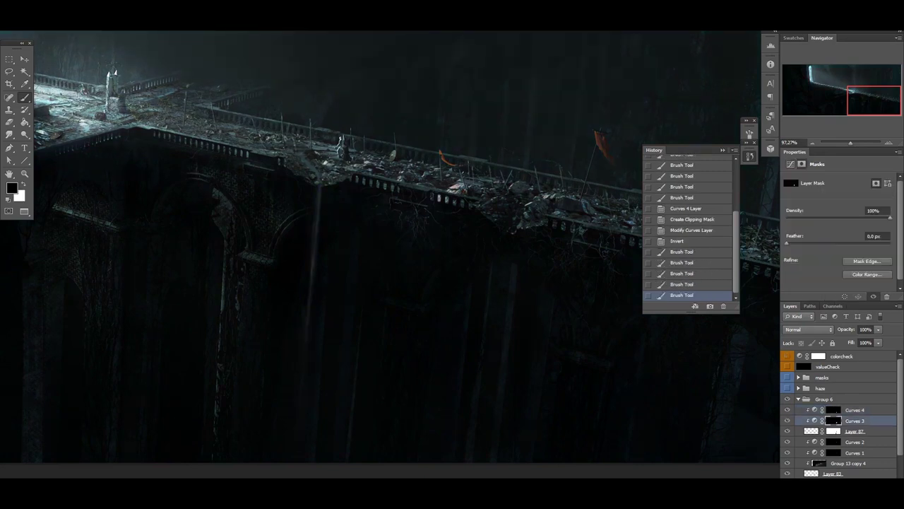
{"action": "scroll", "coordinate": [347, 358], "scroll_direction": "down", "scroll_amount": 3}
{"action": "key", "text": "Delete"}
Step: Steepen the Curves 1 RGB curve to brighten the stream's highlights, and brush on its mask
{"action": "scroll", "coordinate": [471, 250], "scroll_direction": "up", "scroll_amount": 3}
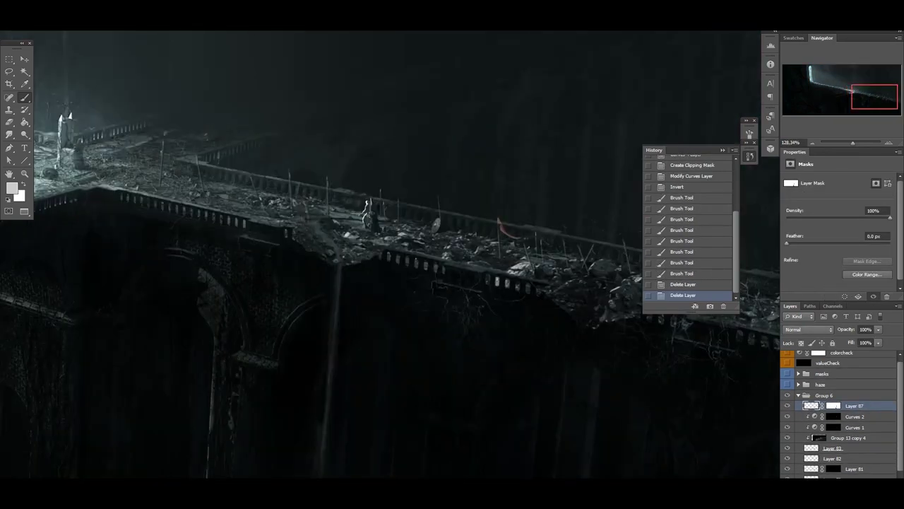
{"action": "left_click", "coordinate": [855, 416]}
{"action": "left_click", "coordinate": [855, 427]}
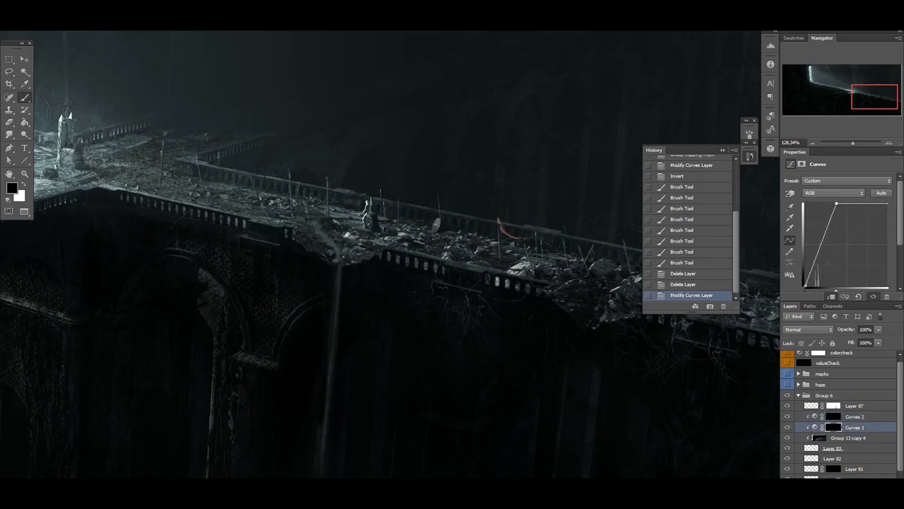
{"action": "scroll", "coordinate": [390, 254], "scroll_direction": "down", "scroll_amount": 4}
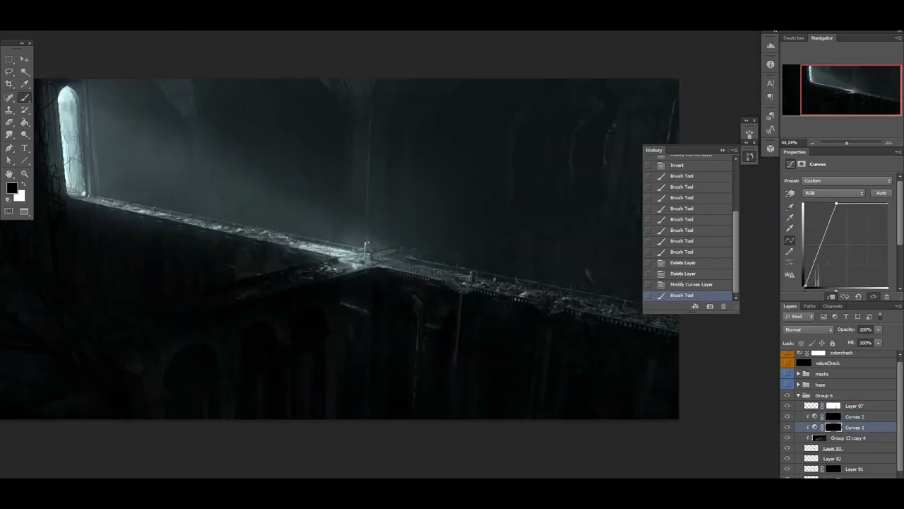
Step: Collapse Group 6, turn on the haze group, and check the painting's values in grayscale with the valueCheck layer
{"action": "left_click", "coordinate": [799, 395]}
{"action": "left_click", "coordinate": [788, 398]}
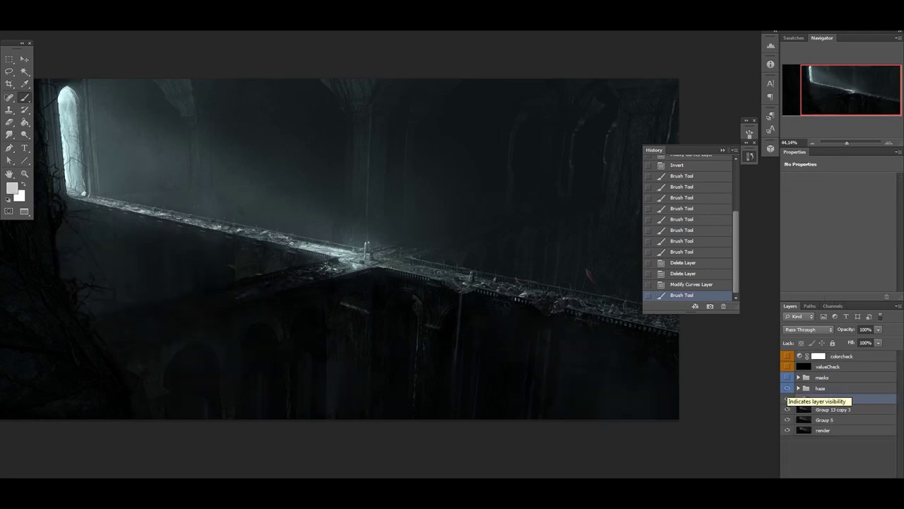
{"action": "scroll", "coordinate": [268, 270], "scroll_direction": "down", "scroll_amount": 2}
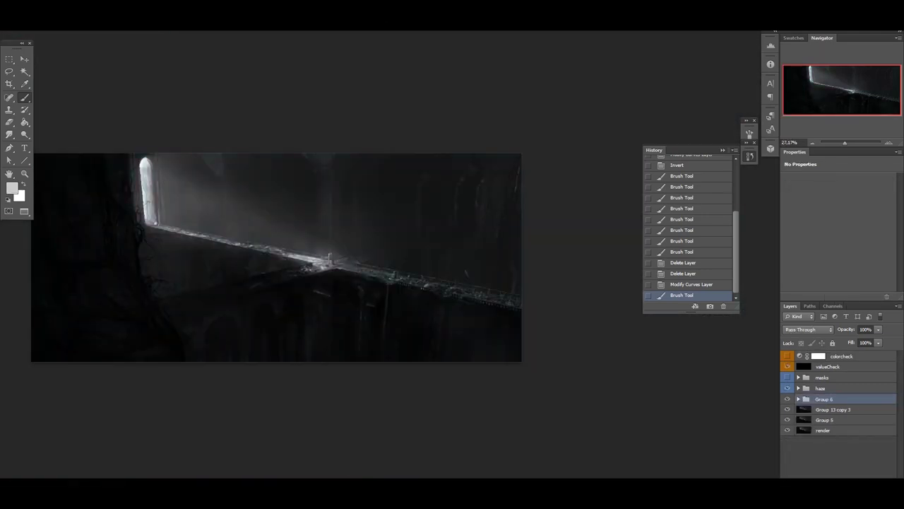
Step: Add Layer 88 at the top of Group 6 and paint thin leaning spears along the side bridge's railing
{"action": "scroll", "coordinate": [280, 278], "scroll_direction": "up", "scroll_amount": 6}
{"action": "key", "text": "ctrl+shift+alt+n"}
{"action": "right_click", "coordinate": [276, 247]}
{"action": "key", "text": "Escape"}
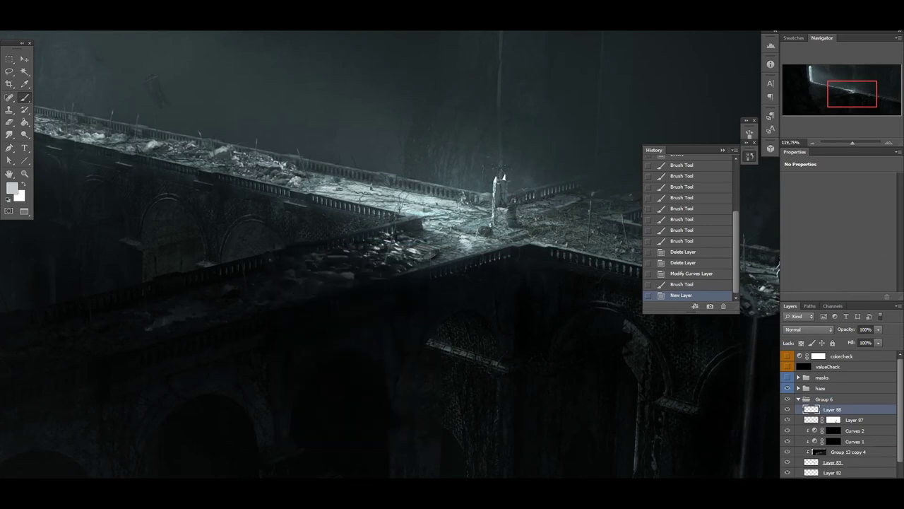
{"action": "key", "text": "d"}
{"action": "scroll", "coordinate": [312, 283], "scroll_direction": "up", "scroll_amount": 4}
{"action": "key", "text": "ctrl+t"}
{"action": "key", "text": "Return"}
{"action": "scroll", "coordinate": [331, 259], "scroll_direction": "down", "scroll_amount": 3}
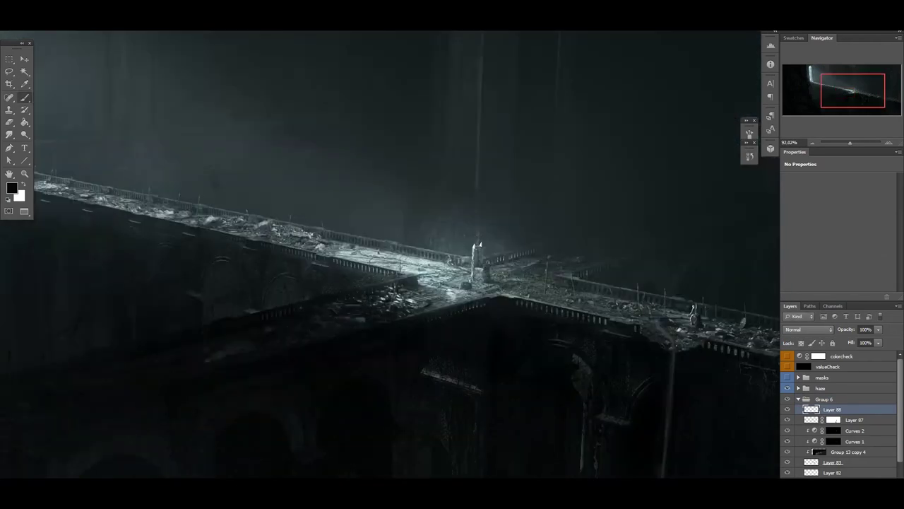
{"action": "scroll", "coordinate": [283, 282], "scroll_direction": "up", "scroll_amount": 6}
{"action": "right_click", "coordinate": [244, 182]}
{"action": "key", "text": "Escape"}
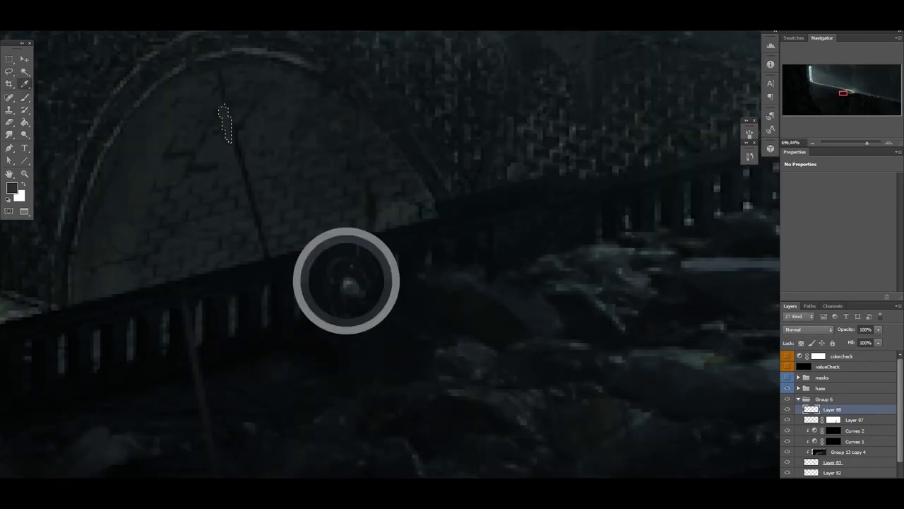
Step: Retouch the tip of the spear in front of the arch with Hue/Saturation and the Brush
{"action": "scroll", "coordinate": [347, 283], "scroll_direction": "down", "scroll_amount": 6}
{"action": "scroll", "coordinate": [347, 283], "scroll_direction": "up", "scroll_amount": 4}
{"action": "key", "text": "ctrl+m"}
{"action": "key", "text": "Escape"}
{"action": "key", "text": "ctrl+u"}
{"action": "key", "text": "Return"}
{"action": "key", "text": "b"}
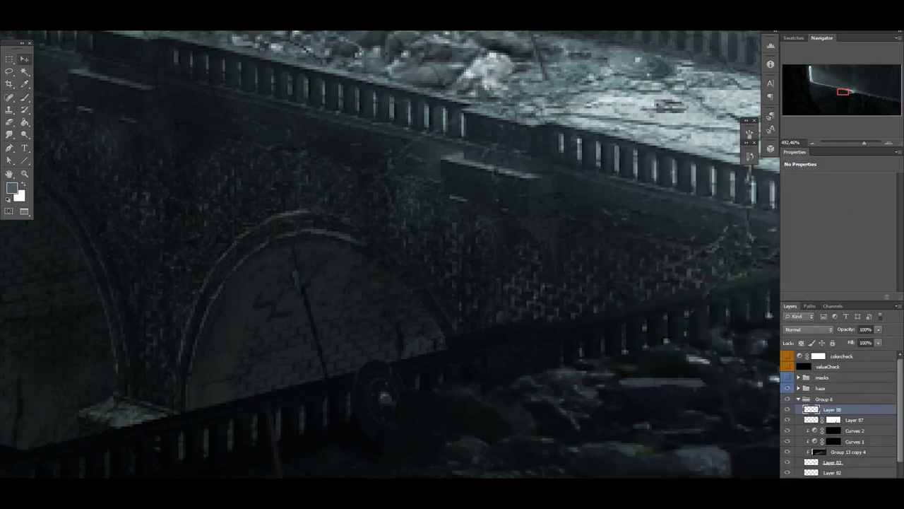
{"action": "scroll", "coordinate": [311, 268], "scroll_direction": "up", "scroll_amount": 3}
{"action": "scroll", "coordinate": [390, 254], "scroll_direction": "down", "scroll_amount": 4}
{"action": "scroll", "coordinate": [390, 254], "scroll_direction": "up", "scroll_amount": 2}
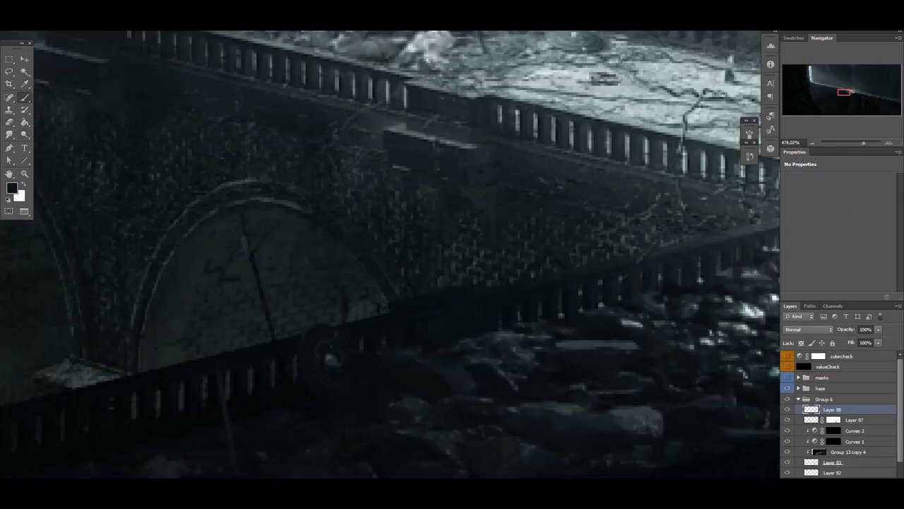
Step: Check the colours with the colorcheck layer, merge Layer 88 into Layer 87, and try Color Balance at -13 toward cyan
{"action": "left_click", "coordinate": [798, 399]}
{"action": "scroll", "coordinate": [390, 236], "scroll_direction": "down", "scroll_amount": 6}
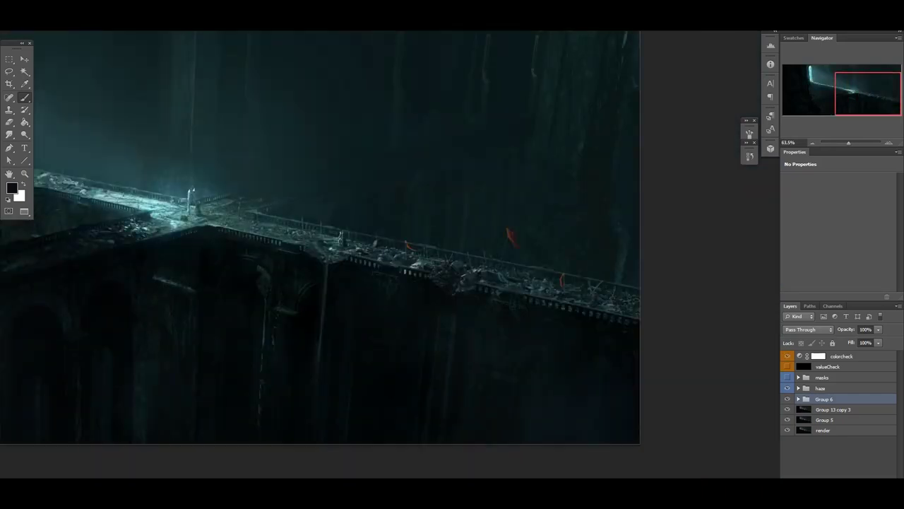
{"action": "left_click", "coordinate": [798, 399]}
{"action": "left_click", "coordinate": [832, 409]}
{"action": "key", "text": "ctrl+b"}
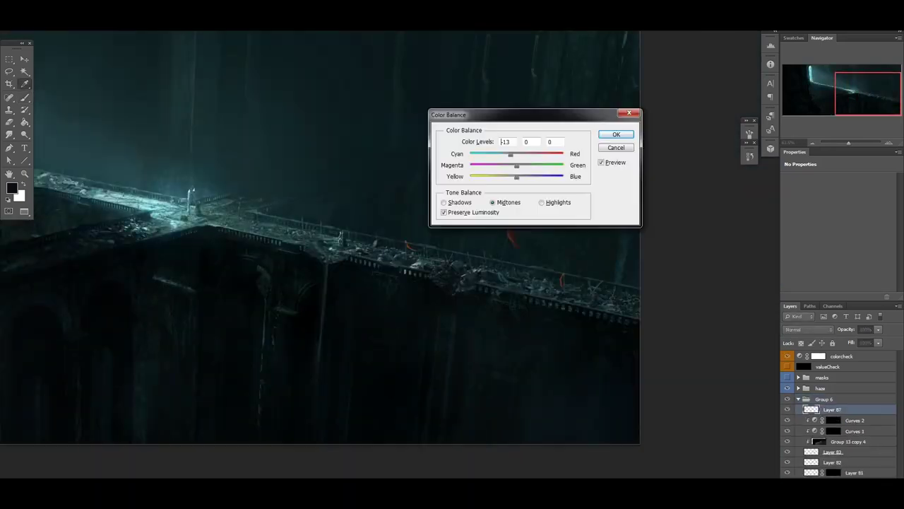
{"action": "key", "text": "Escape"}
Step: Brush speckled spray around the waterfall on a new Layer 88 and thin it out with the Eraser
{"action": "scroll", "coordinate": [390, 254], "scroll_direction": "up", "scroll_amount": 3}
{"action": "key", "text": "b"}
{"action": "right_click", "coordinate": [417, 269]}
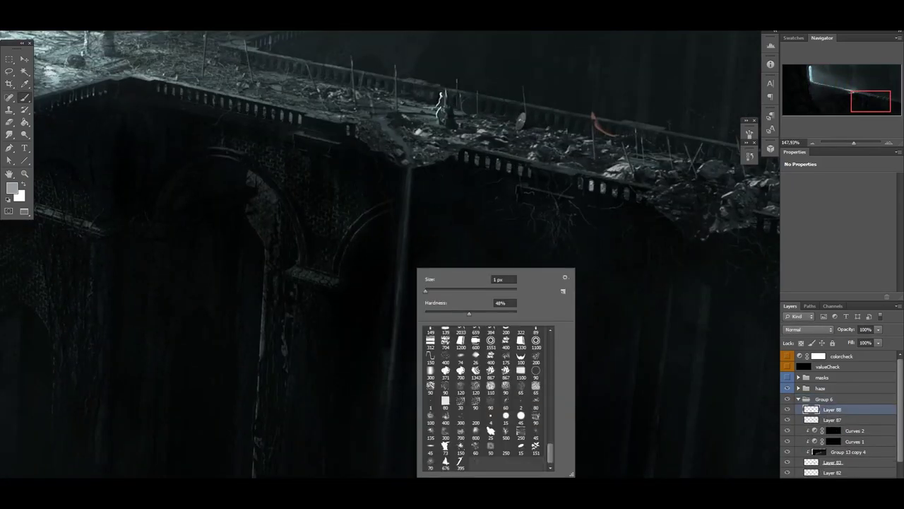
{"action": "key", "text": "Return"}
{"action": "left_click_drag", "start_coordinate": [404, 170], "coordinate": [407, 233]}
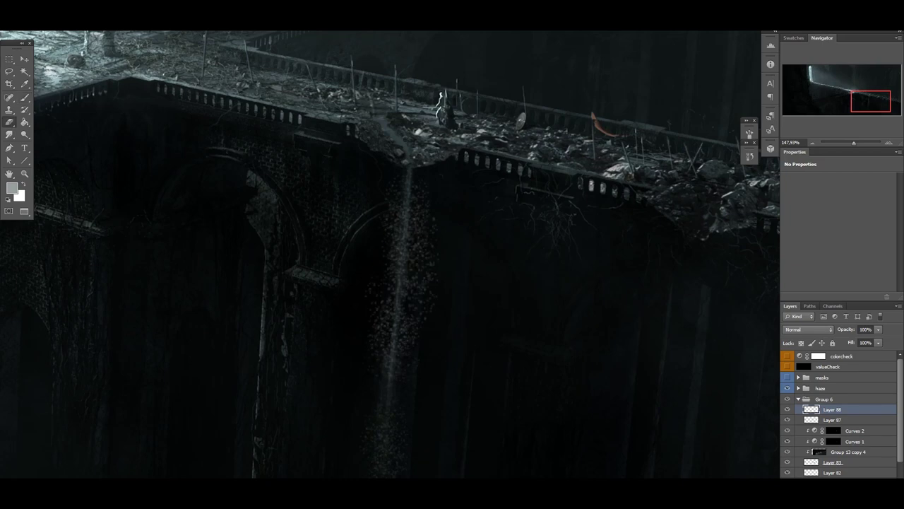
{"action": "left_click_drag", "start_coordinate": [408, 194], "coordinate": [348, 240]}
{"action": "right_click", "coordinate": [348, 240], "text": "alt"}
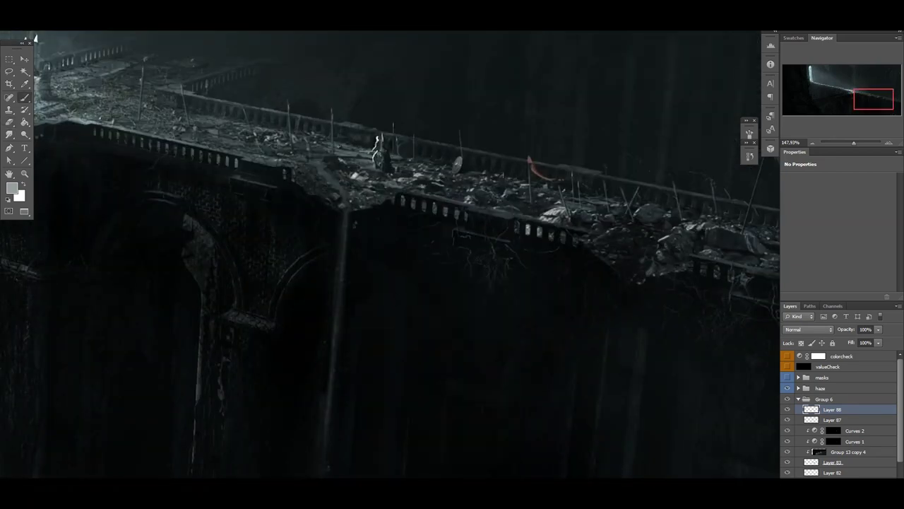
Step: Fade the waterfall's lower end on Layer 87 with the Eraser and adjust its tones with Curves
{"action": "scroll", "coordinate": [527, 34], "scroll_direction": "down", "scroll_amount": 2}
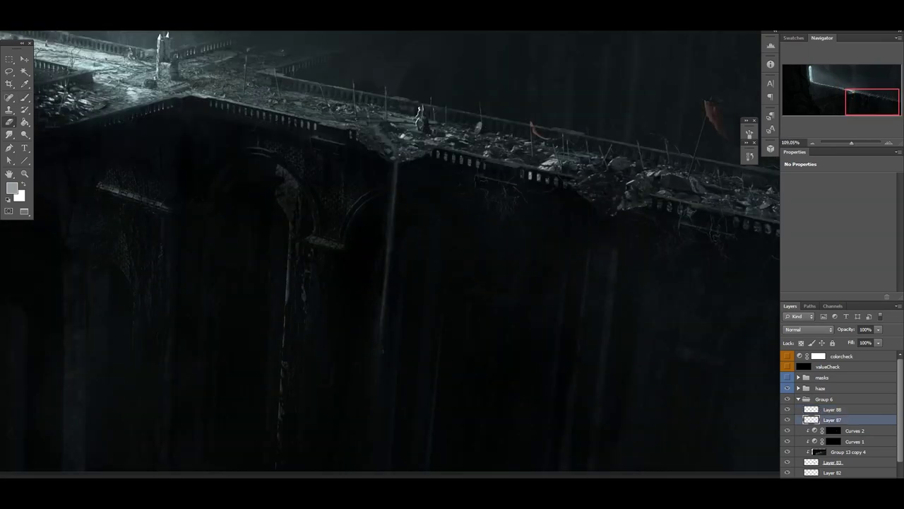
{"action": "scroll", "coordinate": [390, 252], "scroll_direction": "down", "scroll_amount": 3}
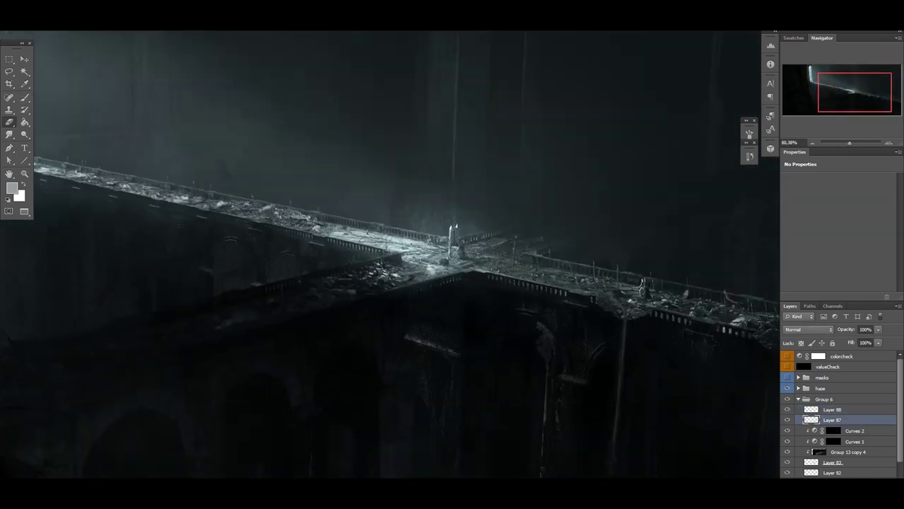
{"action": "key", "text": "ctrl+m"}
{"action": "key", "text": "Return"}
Step: Paint dark details on Layer 88 along the shadowed side bridge, using a tone sampled from its rubble
{"action": "key", "text": "alt+]"}
{"action": "key", "text": "b"}
{"action": "key", "text": "d"}
{"action": "key", "text": "ctrl+plus"}
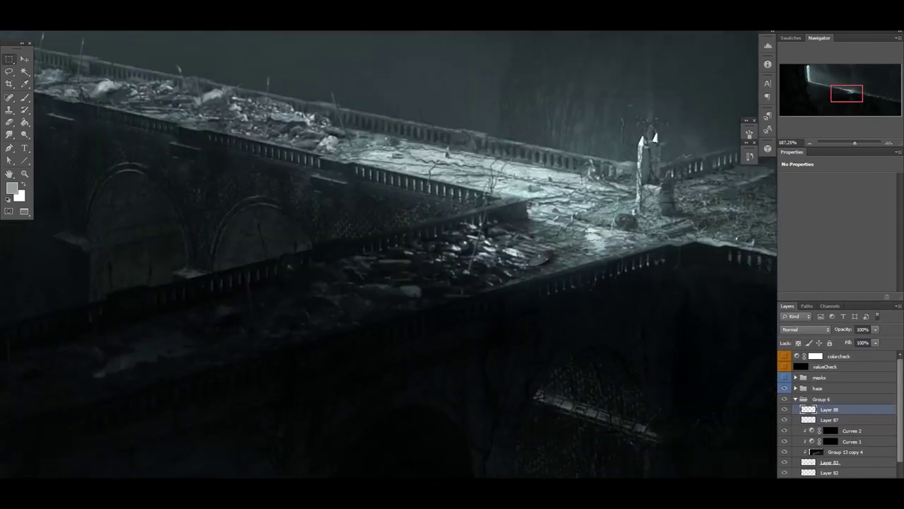
{"action": "right_click", "coordinate": [332, 257]}
{"action": "key", "text": "Escape"}
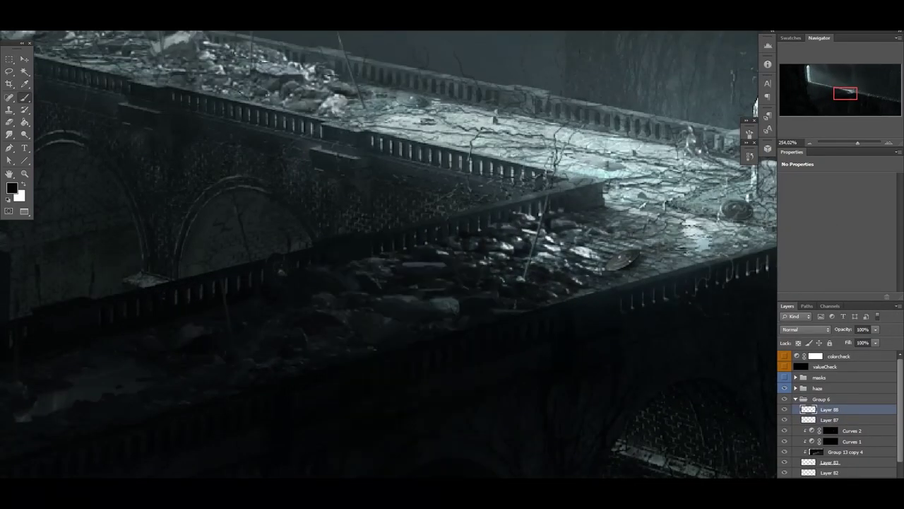
{"action": "left_click", "coordinate": [189, 332], "text": "alt"}
{"action": "scroll", "coordinate": [565, 233], "scroll_direction": "down", "scroll_amount": 3}
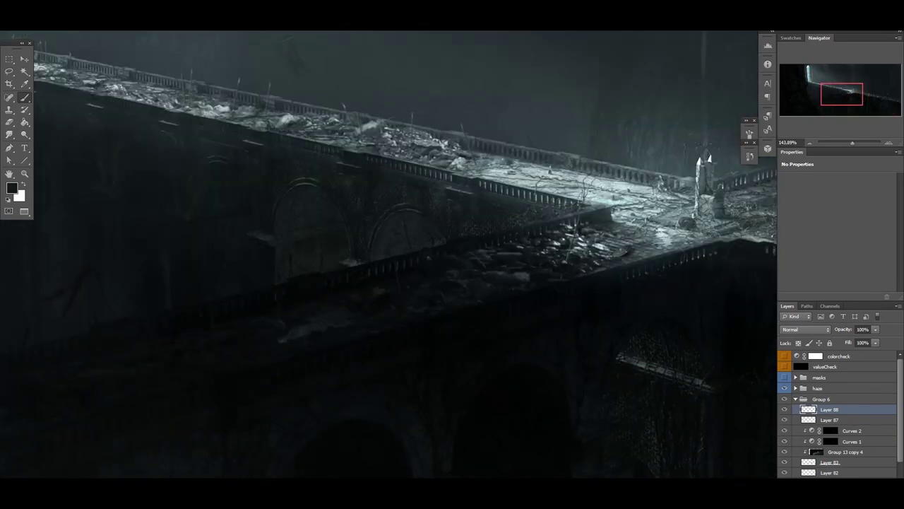
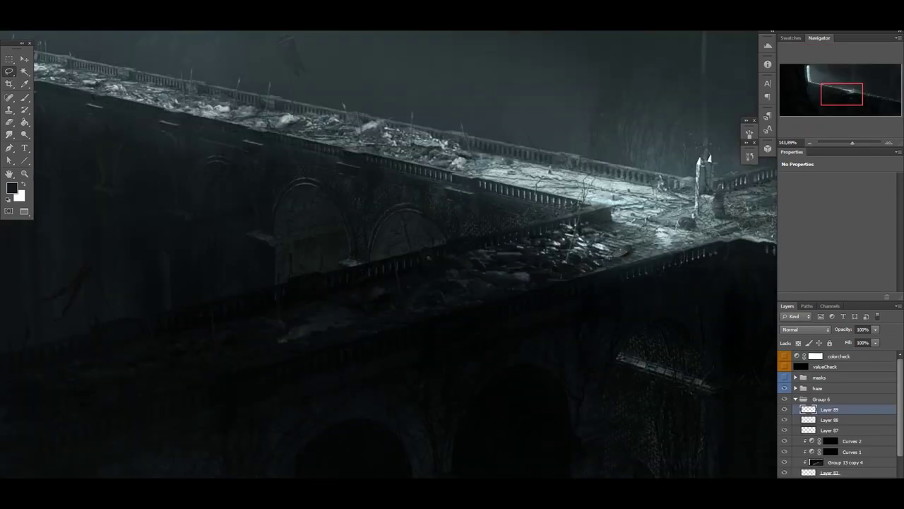
Step: Paste the banner on its pole as Layer 89, scale and tilt it over the side bridge, and place it in the haze group
{"action": "key", "text": "ctrl+v"}
{"action": "key", "text": "ctrl+t"}
{"action": "left_click_drag", "start_coordinate": [566, 297], "coordinate": [498, 260]}
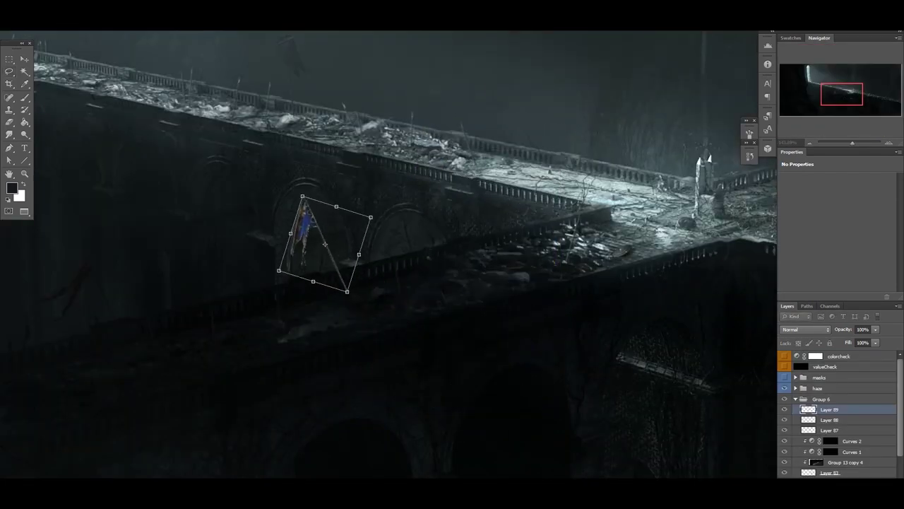
{"action": "left_click_drag", "start_coordinate": [261, 304], "coordinate": [302, 286]}
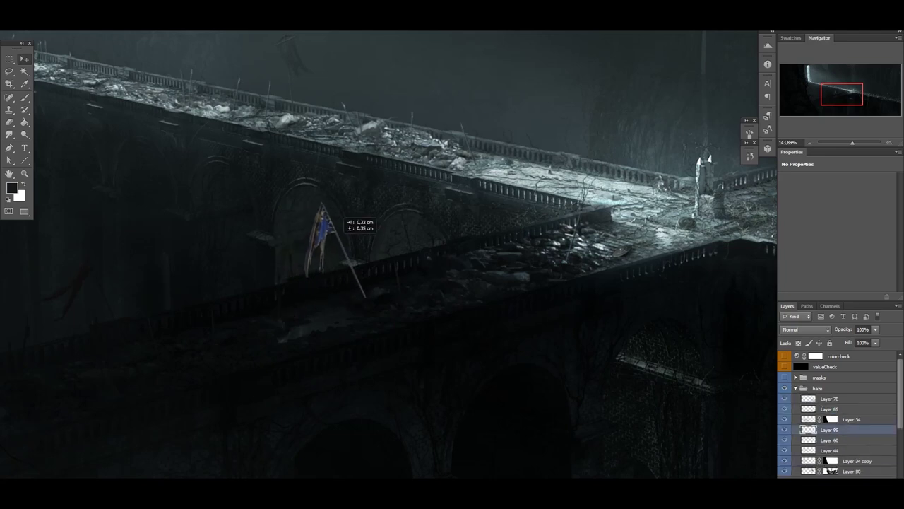
Step: Darken the pasted banner with Curves and recolour it red with Hue/Saturation
{"action": "key", "text": "ctrl+m"}
{"action": "key", "text": "Return"}
{"action": "key", "text": "ctrl+plus"}
{"action": "key", "text": "ctrl+u"}
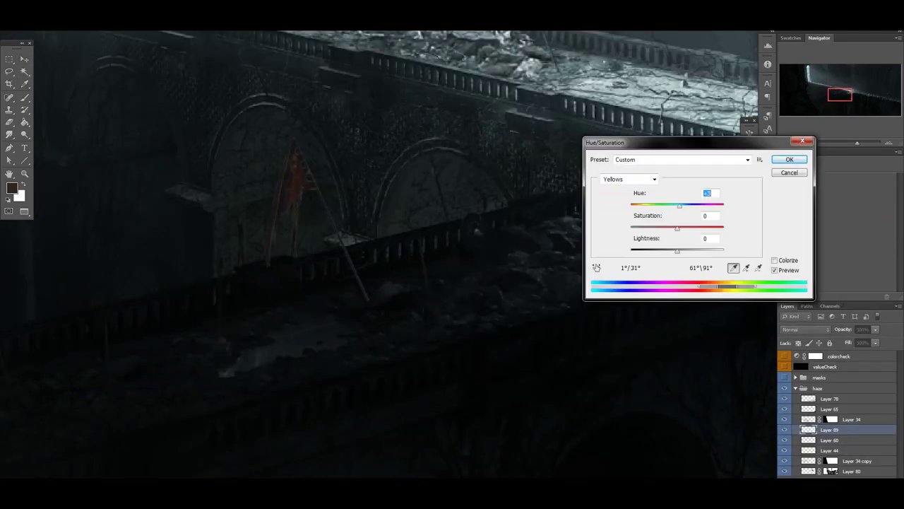
{"action": "key", "text": "Return"}
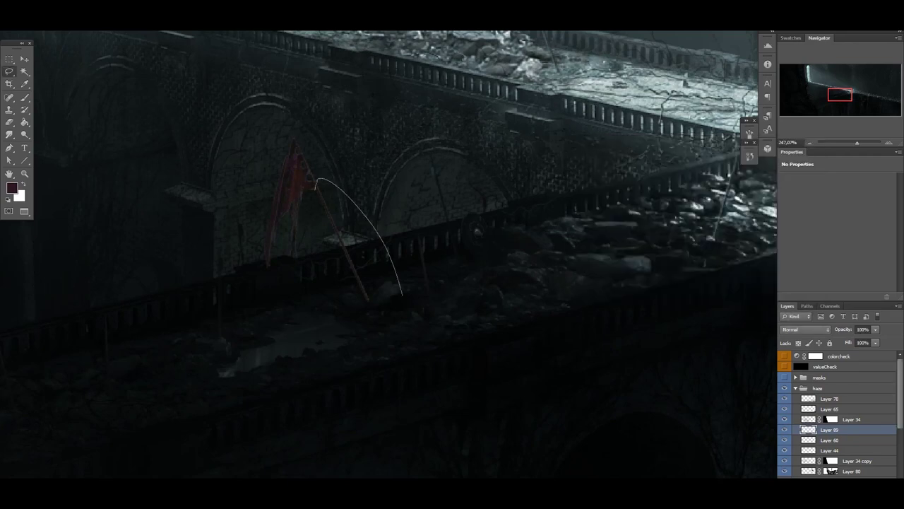
Step: Lasso around the banner's pole, adjust it with Hue/Saturation, and reposition the red banner in front of the arch
{"action": "left_click_drag", "start_coordinate": [401, 294], "coordinate": [316, 182]}
{"action": "key", "text": "ctrl+u"}
{"action": "key", "text": "Return"}
{"action": "right_click", "coordinate": [80, 31]}
{"action": "left_click", "coordinate": [101, 293]}
{"action": "key", "text": "ctrl+minus"}
{"action": "key", "text": "v"}
{"action": "left_click_drag", "start_coordinate": [261, 263], "coordinate": [282, 274]}
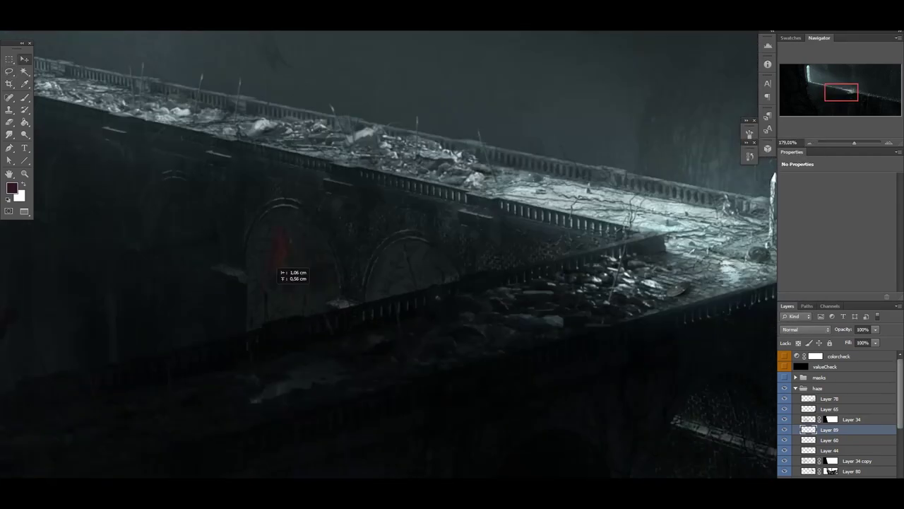
Step: Tone the banner on Layer 89 with Curves while checking values, and shift its Color Balance midtones toward cyan
{"action": "key", "text": "ctrl+minus"}
{"action": "key", "text": "ctrl+m"}
{"action": "key", "text": "Return"}
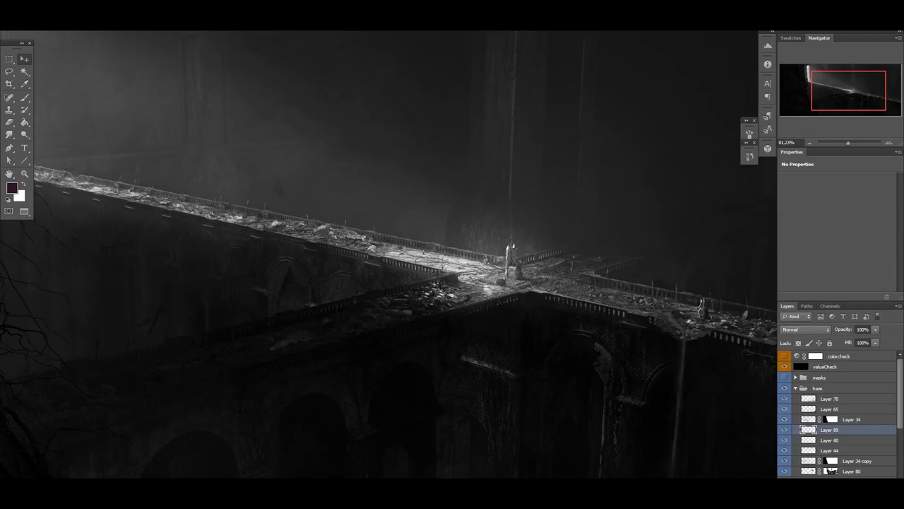
{"action": "key", "text": "ctrl+plus"}
{"action": "key", "text": "ctrl+b"}
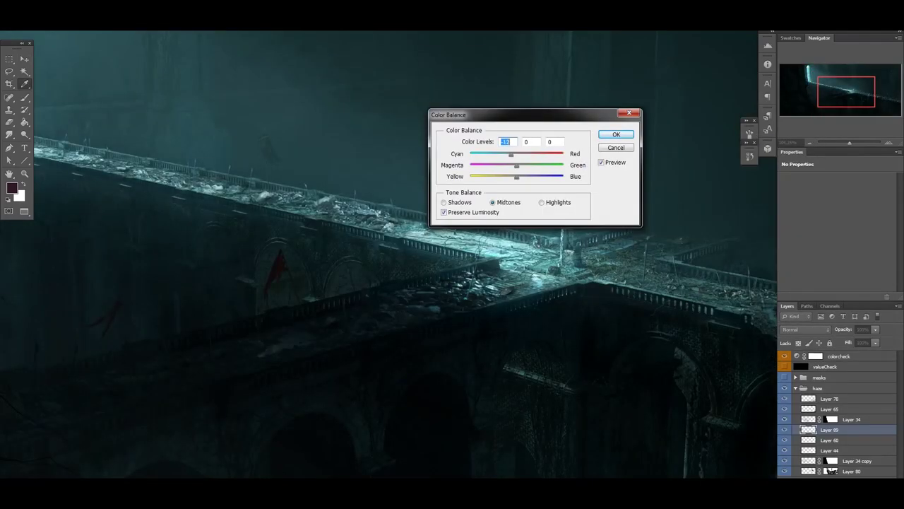
{"action": "key", "text": "Return"}
{"action": "key", "text": "ctrl+minus"}
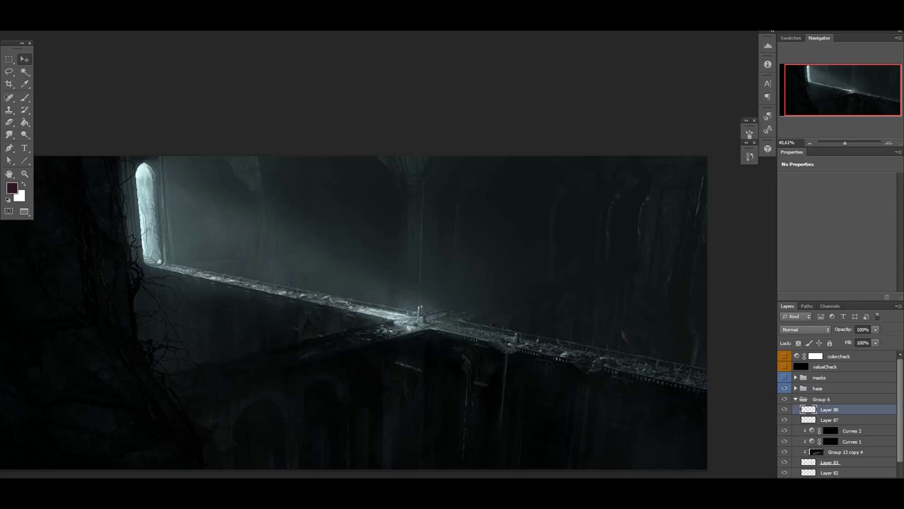
Step: Add Layer 90, brush dark dirt patches onto the brightly lit bridge floor, and soften them with the Eraser
{"action": "key", "text": "ctrl+plus"}
{"action": "key", "text": "ctrl+plus"}
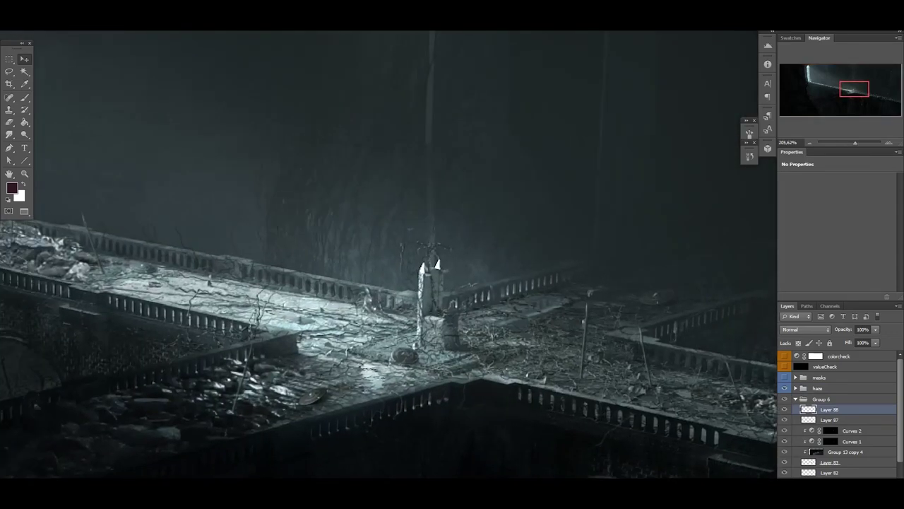
{"action": "scroll", "coordinate": [317, 294], "scroll_direction": "up", "scroll_amount": 2}
{"action": "left_click_drag", "start_coordinate": [318, 282], "coordinate": [480, 318]}
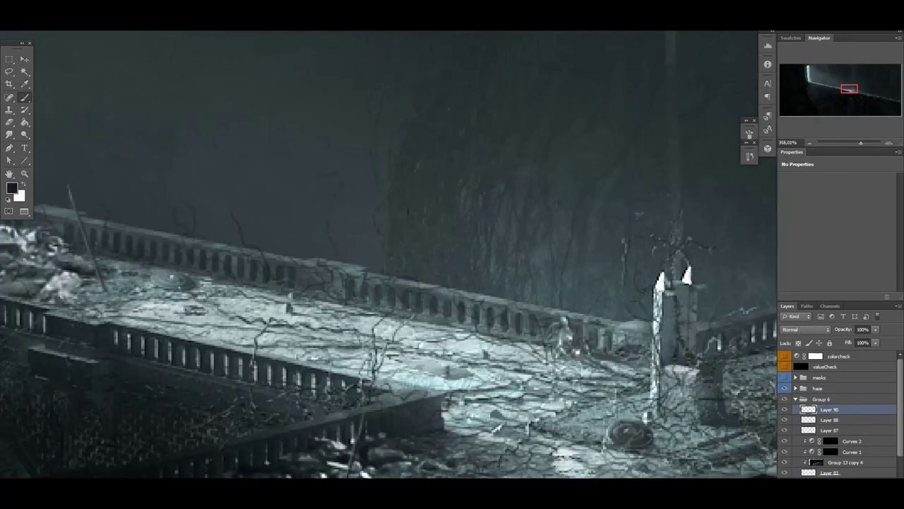
{"action": "key", "text": "e"}
{"action": "right_click", "coordinate": [145, 281]}
{"action": "key", "text": "Escape"}
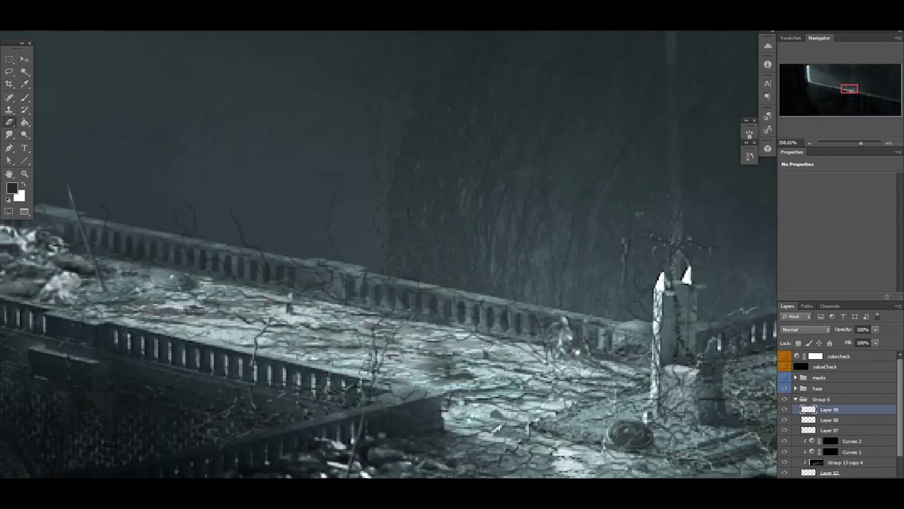
{"action": "scroll", "coordinate": [388, 282], "scroll_direction": "down", "scroll_amount": 4}
{"action": "scroll", "coordinate": [389, 282], "scroll_direction": "up", "scroll_amount": 2}
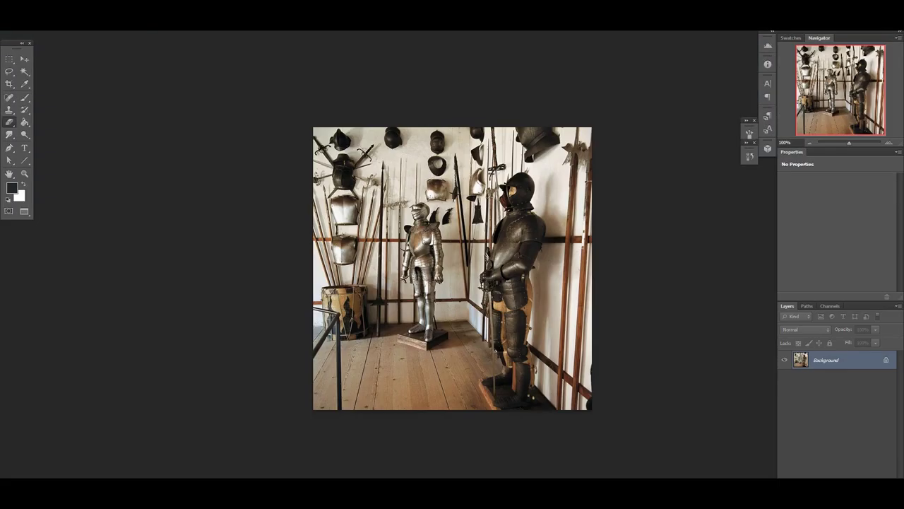
Step: Paste a lassoed breastplate from the armour photo as Layer 91 over the crossing's pillar and open Curves for it
{"action": "scroll", "coordinate": [452, 282], "scroll_direction": "up", "scroll_amount": 4}
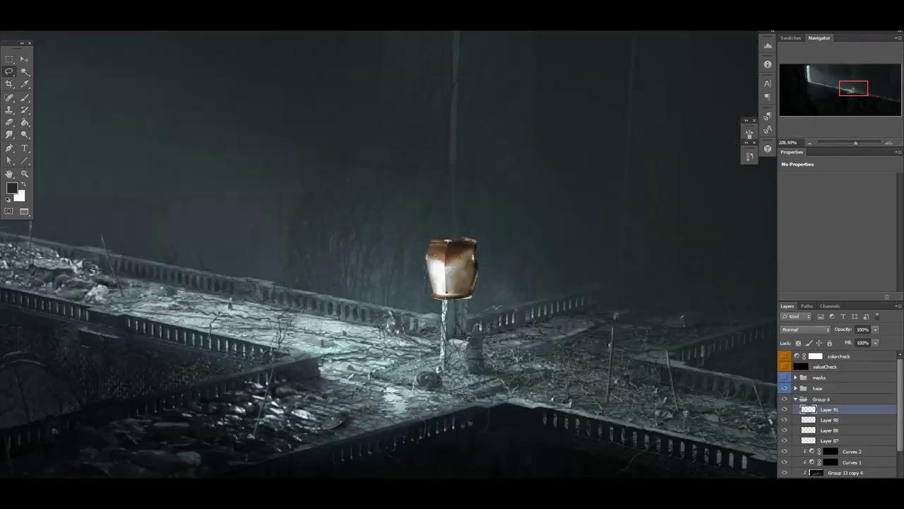
{"action": "key", "text": "ctrl+m"}
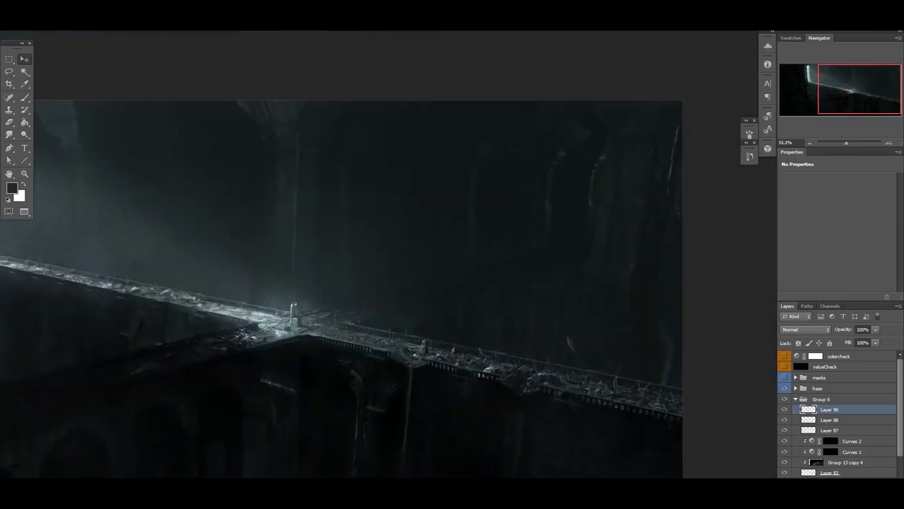
Step: Refine the torn red banner on its pole at the bridge's far end on a new Layer 91
{"action": "key", "text": "b"}
{"action": "scroll", "coordinate": [218, 289], "scroll_direction": "up", "scroll_amount": 5}
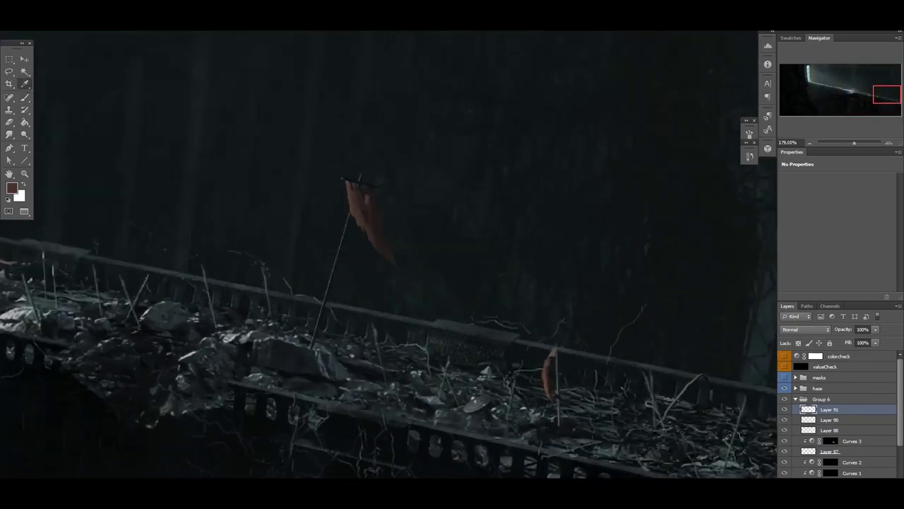
{"action": "scroll", "coordinate": [448, 393], "scroll_direction": "up", "scroll_amount": 3}
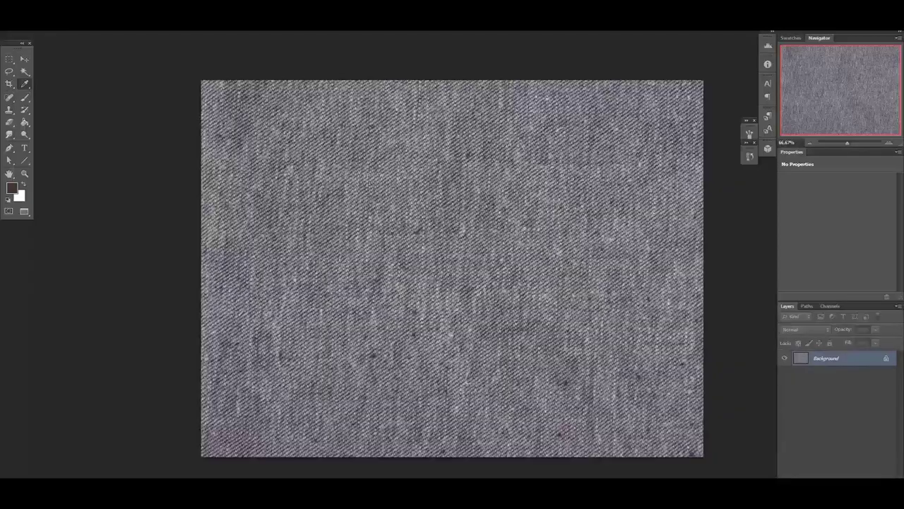
Step: Copy the denim texture into a new 1600 × 1200 px document, overlay it on the red banner in Soft Light, and open Curves
{"action": "key", "text": "ctrl+n"}
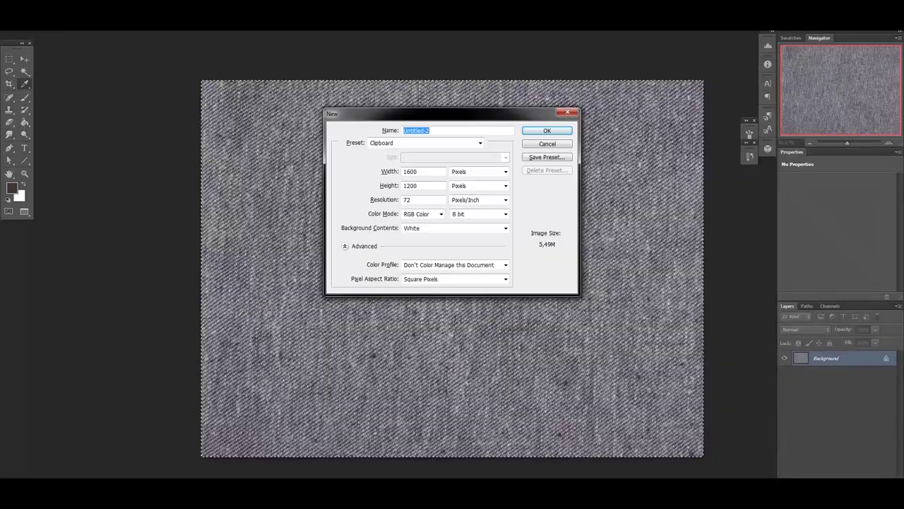
{"action": "key", "text": "Return"}
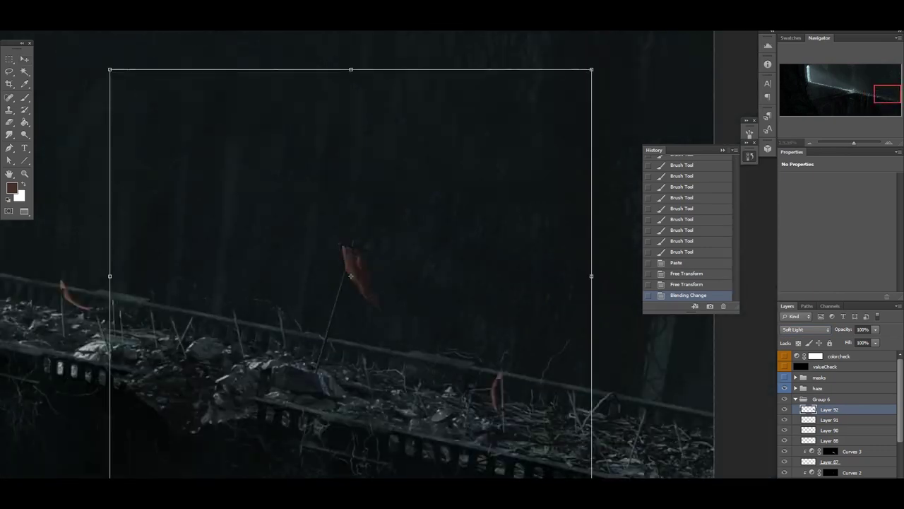
{"action": "key", "text": "ctrl+m"}
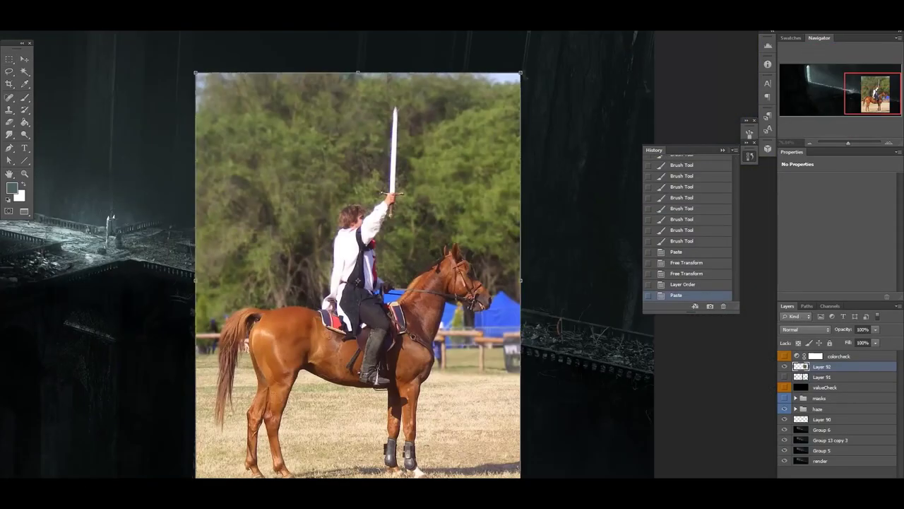
Step: Shrink and mirror the pasted sword-raising rider photo, skew it to the bridge's perspective, and place it on the bridge floor
{"action": "key", "text": "ctrl+minus"}
{"action": "key", "text": "ctrl+t"}
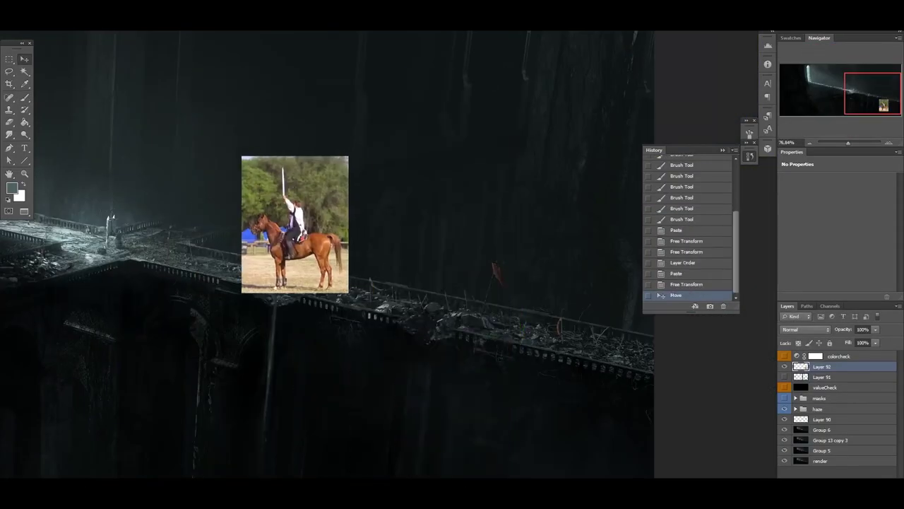
{"action": "left_click_drag", "start_coordinate": [294, 224], "coordinate": [311, 233]}
{"action": "right_click", "coordinate": [316, 250]}
{"action": "key", "text": "Escape"}
{"action": "left_click_drag", "start_coordinate": [324, 178], "coordinate": [304, 166]}
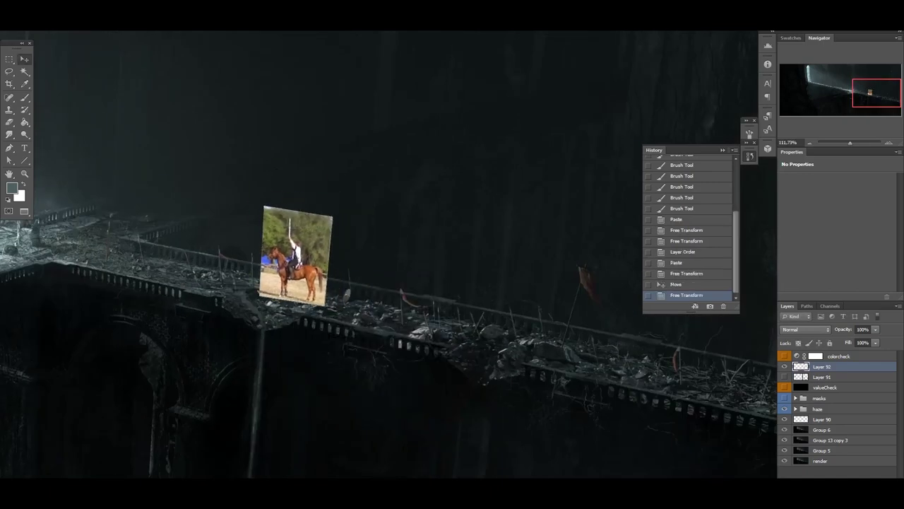
{"action": "key", "text": "ctrl+plus"}
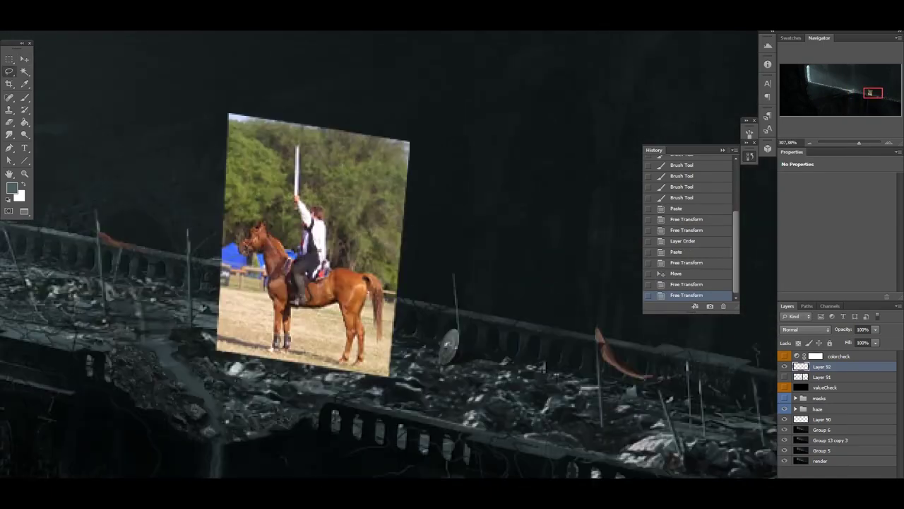
Step: Cut out the sword-raising rider and horse by lassoing and clearing the surrounding photo background on Layer 92
{"action": "key", "text": "Delete"}
{"action": "key", "text": "ctrl+d"}
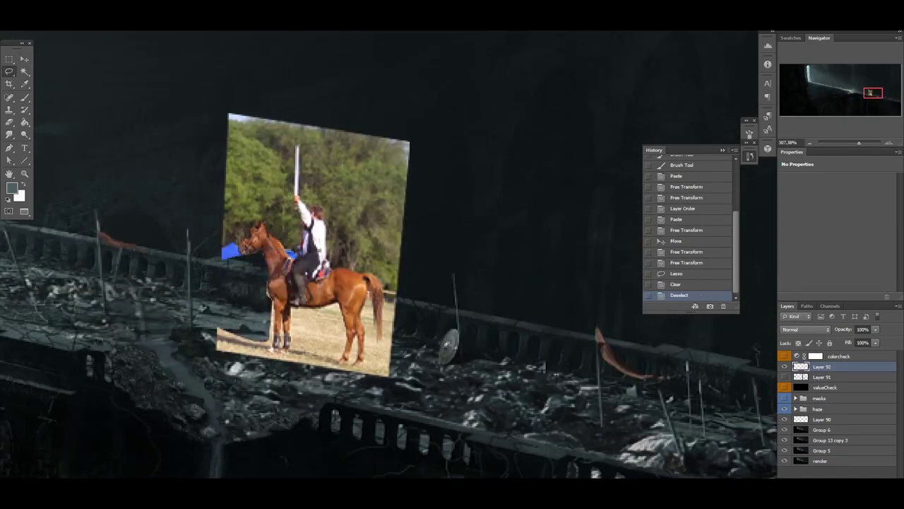
{"action": "key", "text": "Delete"}
{"action": "key", "text": "ctrl+d"}
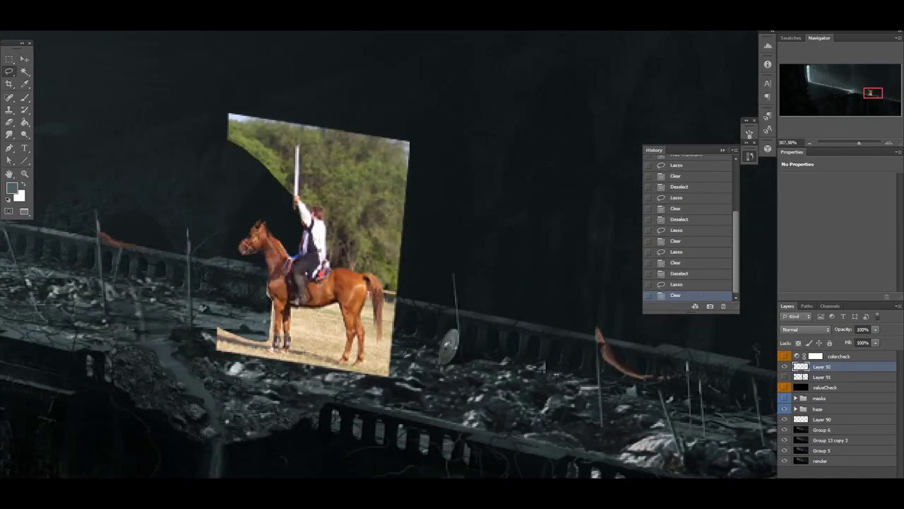
{"action": "key", "text": "Delete"}
{"action": "key", "text": "ctrl+d"}
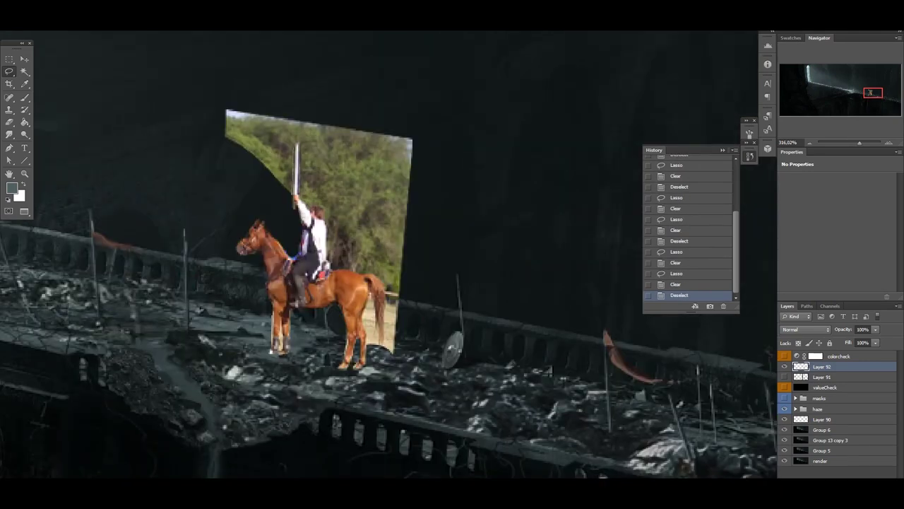
{"action": "key", "text": "Delete"}
{"action": "key", "text": "ctrl+d"}
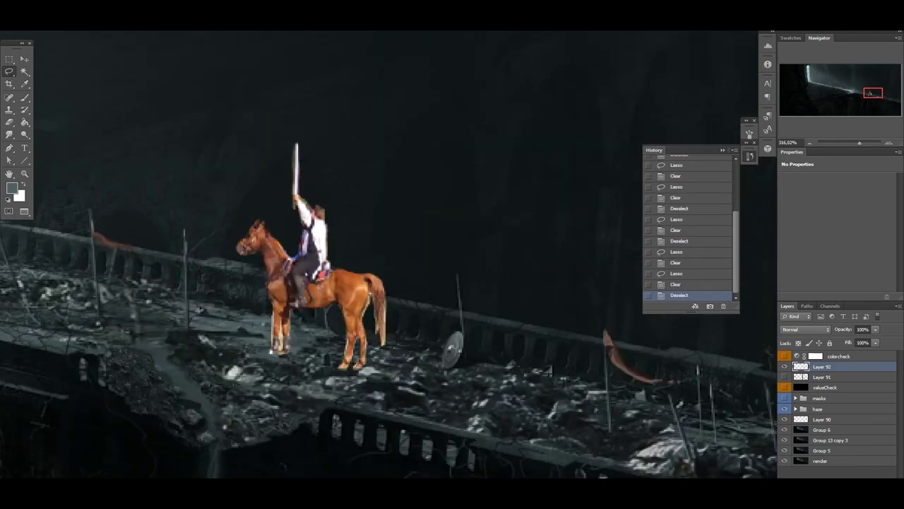
Step: Match the sword-raising rider to the dark bridge using Curves, Hue/Saturation, and Color Balance on Layer 92
{"action": "key", "text": "ctrl+m"}
{"action": "key", "text": "Return"}
{"action": "key", "text": "ctrl+0"}
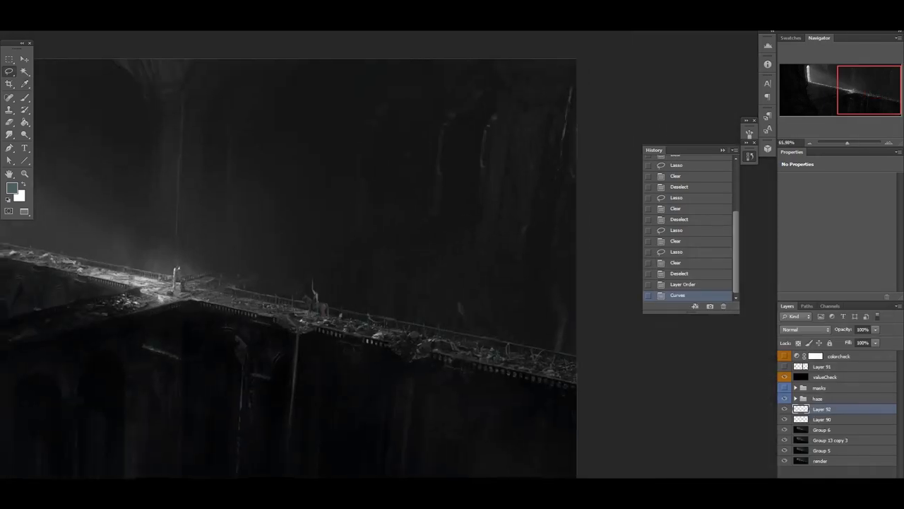
{"action": "key", "text": "ctrl+u"}
{"action": "key", "text": "Return"}
{"action": "key", "text": "ctrl+b"}
{"action": "key", "text": "Return"}
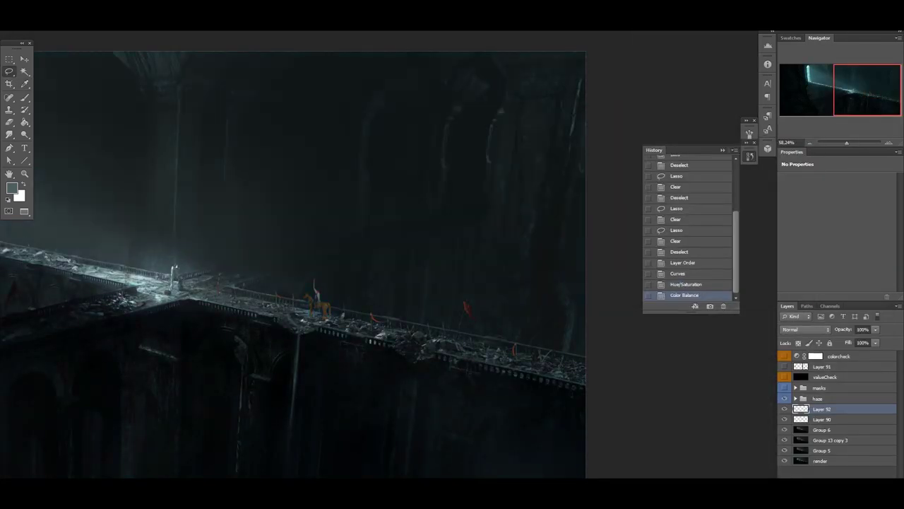
Step: Clip a black-filled Layer 93 to the rider at 57% opacity and erase parts of it with a soft Eraser
{"action": "key", "text": "ctrl+shift+alt+n"}
{"action": "left_click", "coordinate": [282, 212]}
{"action": "right_click", "coordinate": [823, 409]}
{"action": "left_click", "coordinate": [798, 157]}
{"action": "key", "text": "ctrl+plus"}
{"action": "key", "text": "2"}
{"action": "key", "text": "6"}
{"action": "key", "text": "b"}
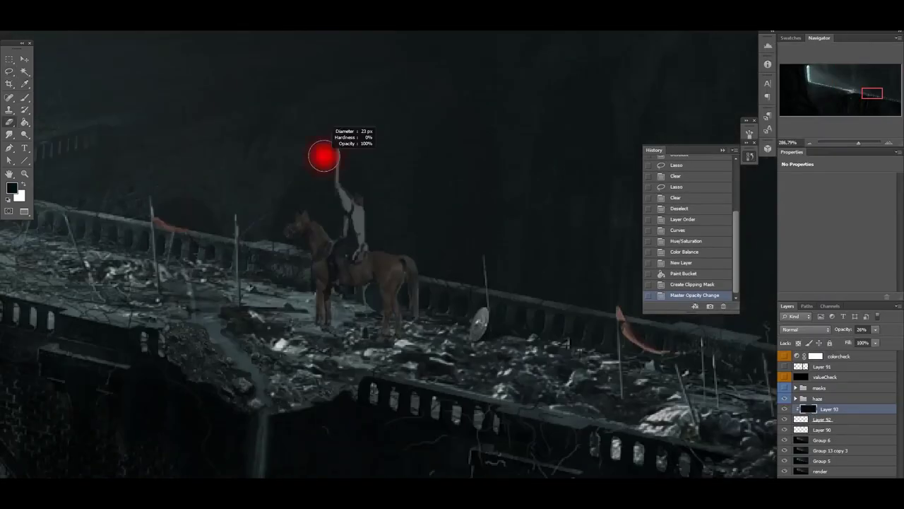
{"action": "left_click_drag", "start_coordinate": [875, 329], "coordinate": [878, 340]}
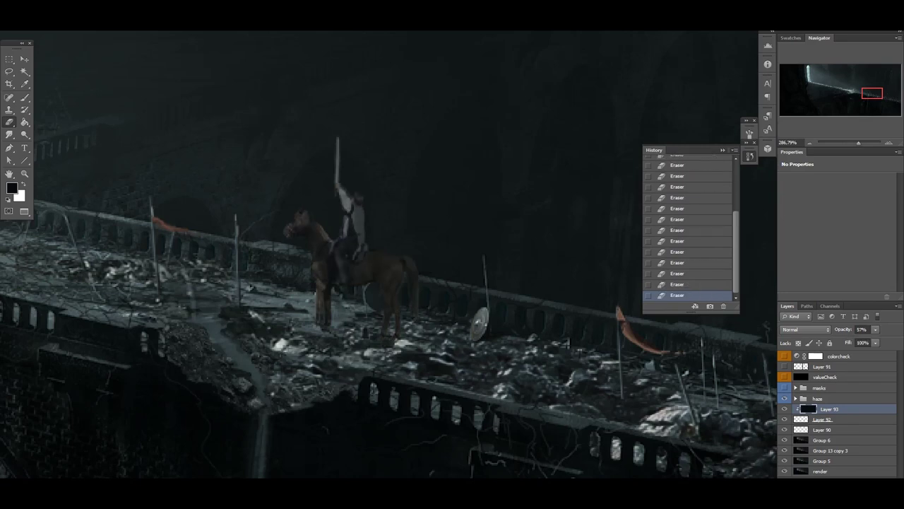
Step: Scale down the pasted photo of the armoured knight on the red-draped horse and move it onto the ruined bridge
{"action": "key", "text": "ctrl+minus"}
{"action": "key", "text": "ctrl+minus"}
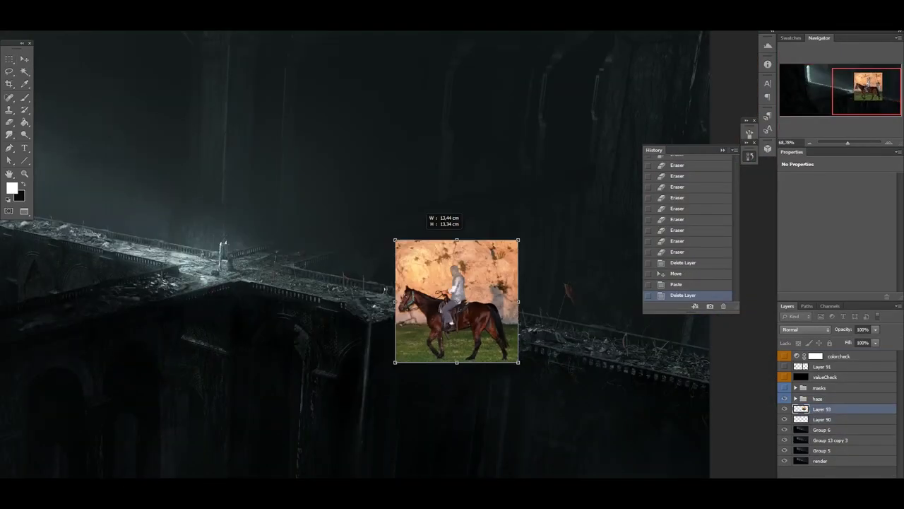
{"action": "scroll", "coordinate": [423, 299], "scroll_direction": "up", "scroll_amount": 5}
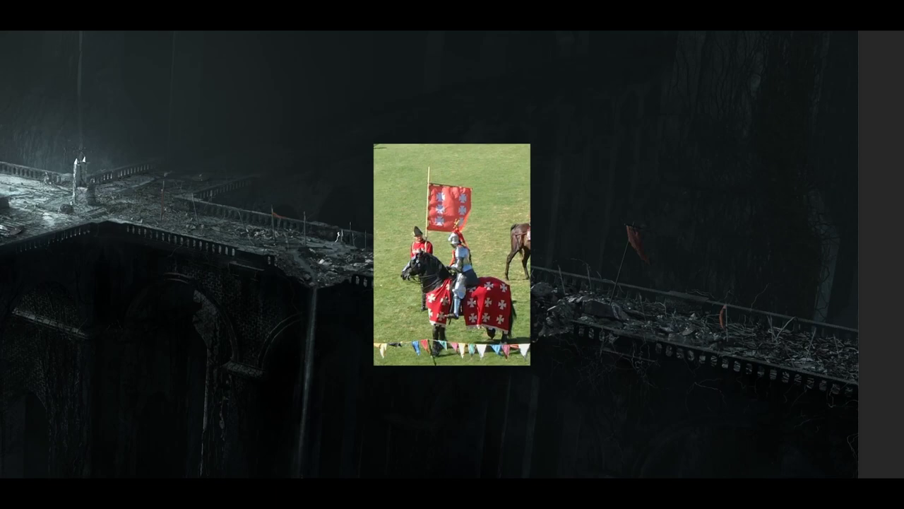
{"action": "left_click_drag", "start_coordinate": [373, 141], "coordinate": [448, 246]}
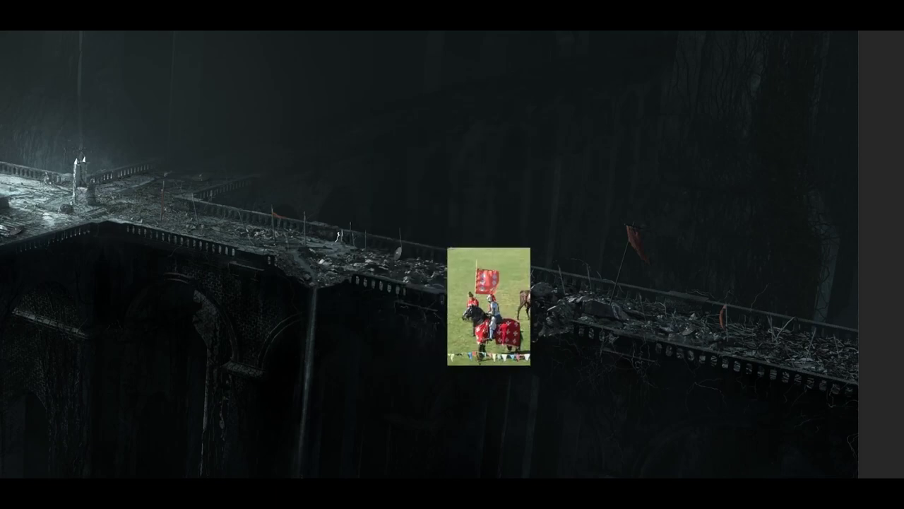
{"action": "left_click_drag", "start_coordinate": [485, 302], "coordinate": [364, 210]}
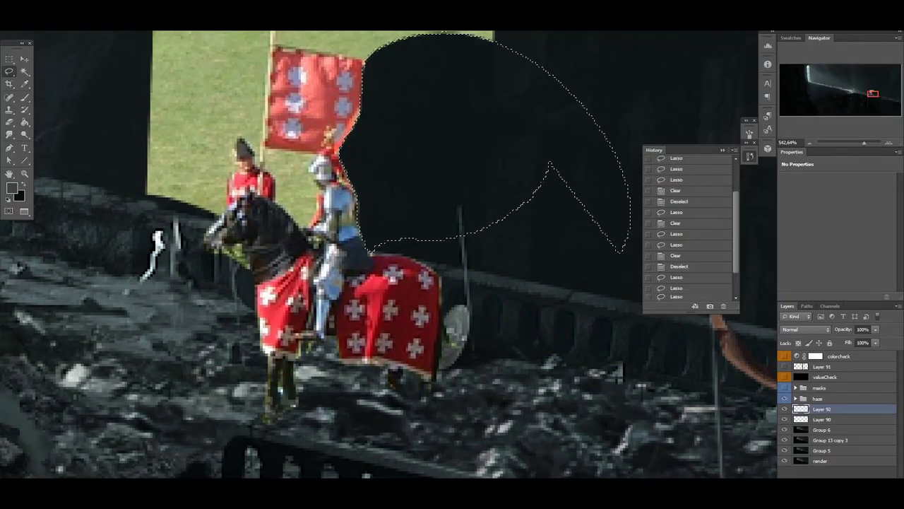
Step: Cut out the armoured knight and horse on Layer 92, removing the grass background, the flag, and the attendant
{"action": "key", "text": "ctrl+alt+z"}
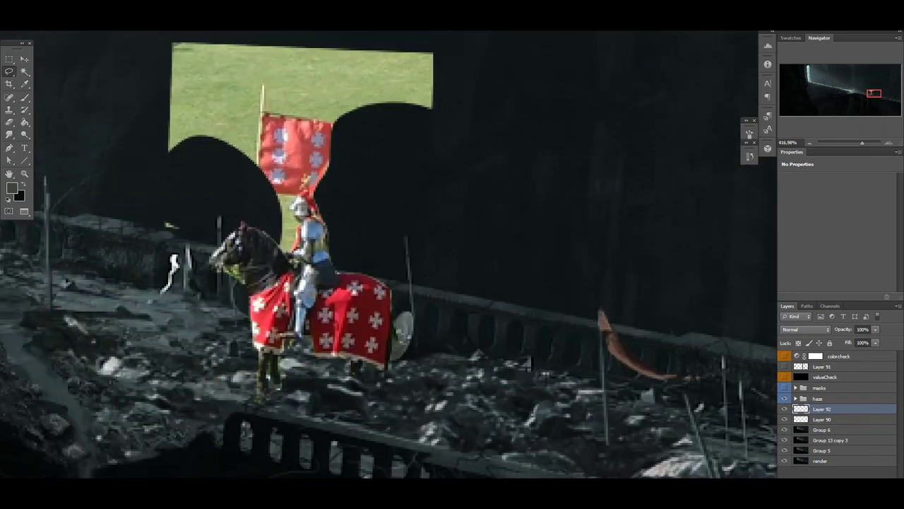
{"action": "key", "text": "ctrl+alt+z"}
{"action": "scroll", "coordinate": [388, 254], "scroll_direction": "down", "scroll_amount": 4}
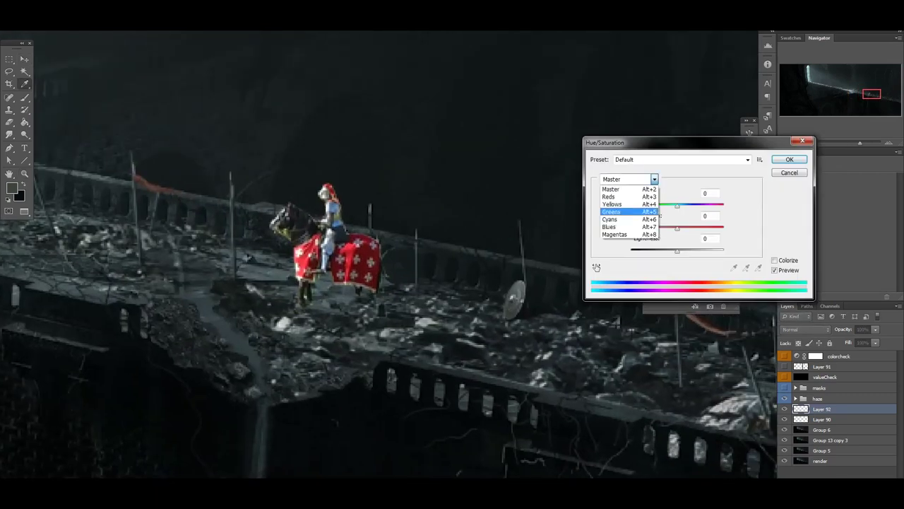
Step: Adjust the knight's yellows with Hue/Saturation and tone Layer 92 with Curves, raising the black output to 4
{"action": "left_click", "coordinate": [615, 204]}
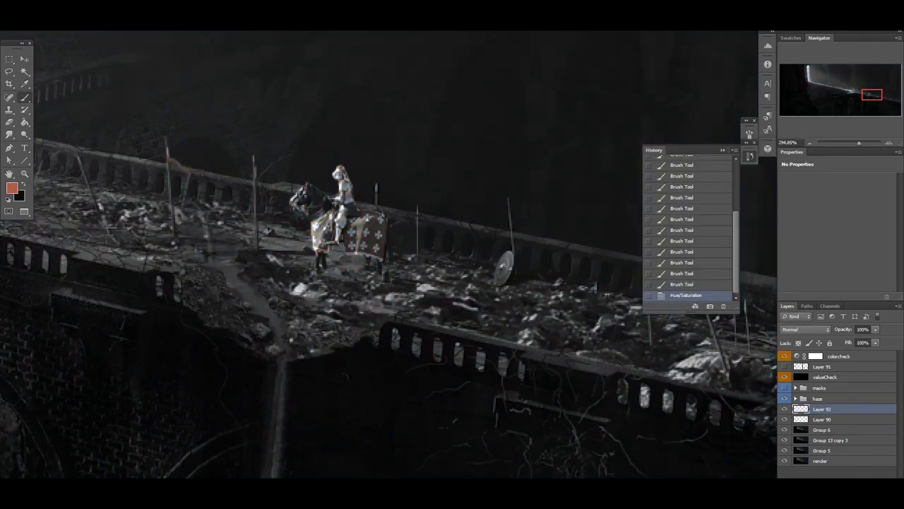
{"action": "key", "text": "ctrl+m"}
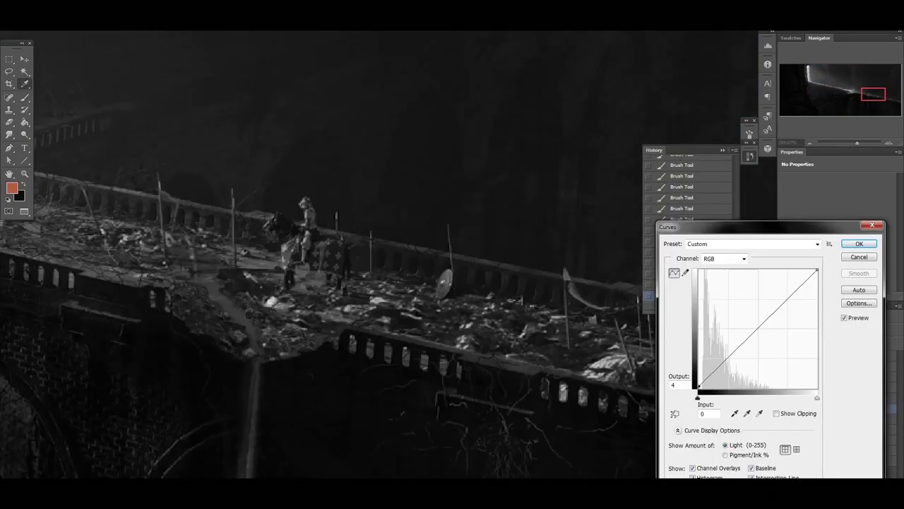
{"action": "key", "text": "Return"}
Step: Flip the canvas horizontally, then refine the knight with Curves and a Hue/Saturation saturation of -58
{"action": "key", "text": "ctrl+shift+h"}
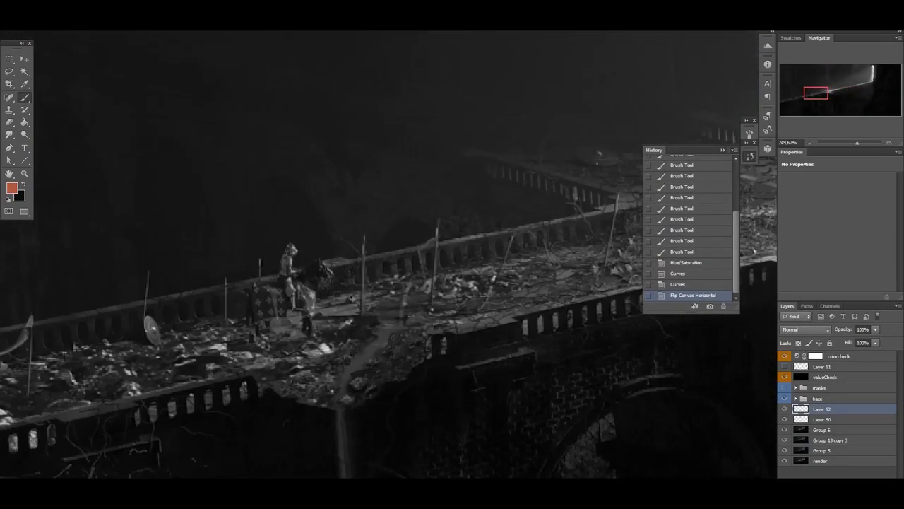
{"action": "key", "text": "ctrl+m"}
{"action": "key", "text": "Return"}
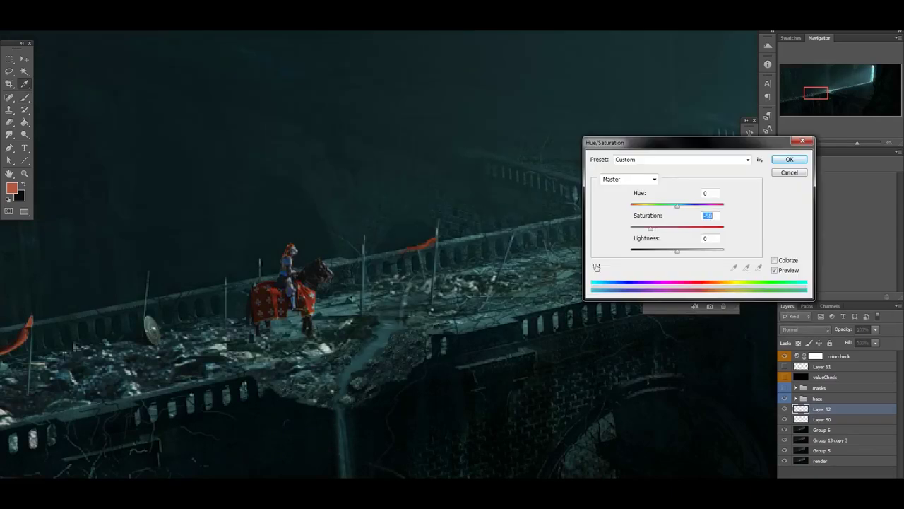
Step: Shift the knight's Color Balance midtones to -10 toward cyan, reposition Layer 92 on the bridge, and adjust its Curves
{"action": "key", "text": "ctrl+b"}
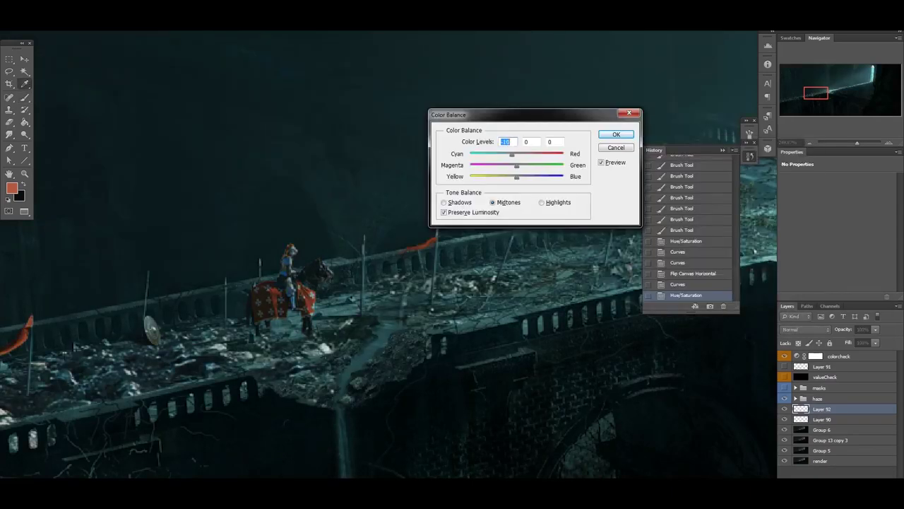
{"action": "key", "text": "Return"}
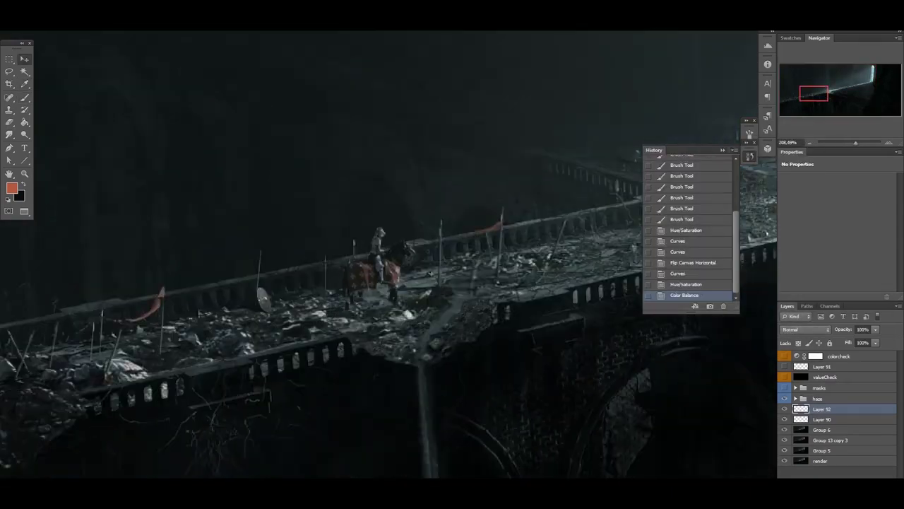
{"action": "left_click_drag", "start_coordinate": [321, 330], "coordinate": [305, 313]}
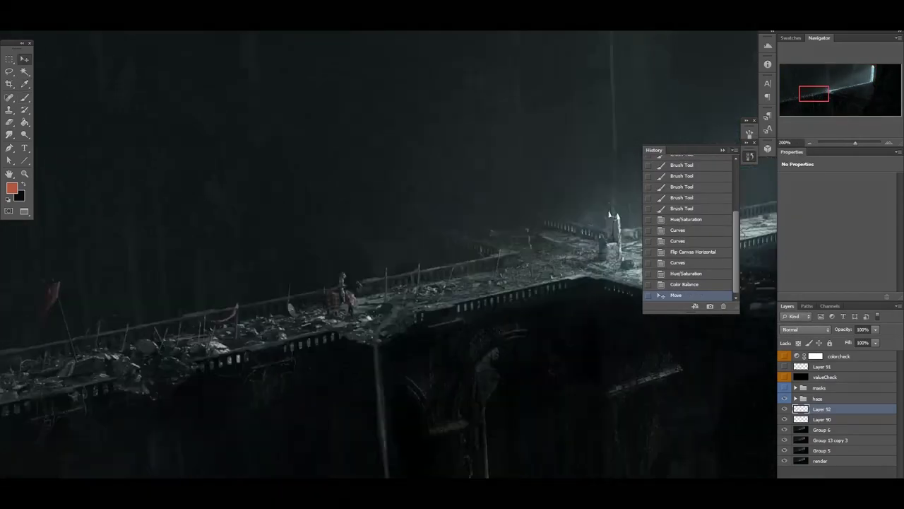
{"action": "key", "text": "ctrl+m"}
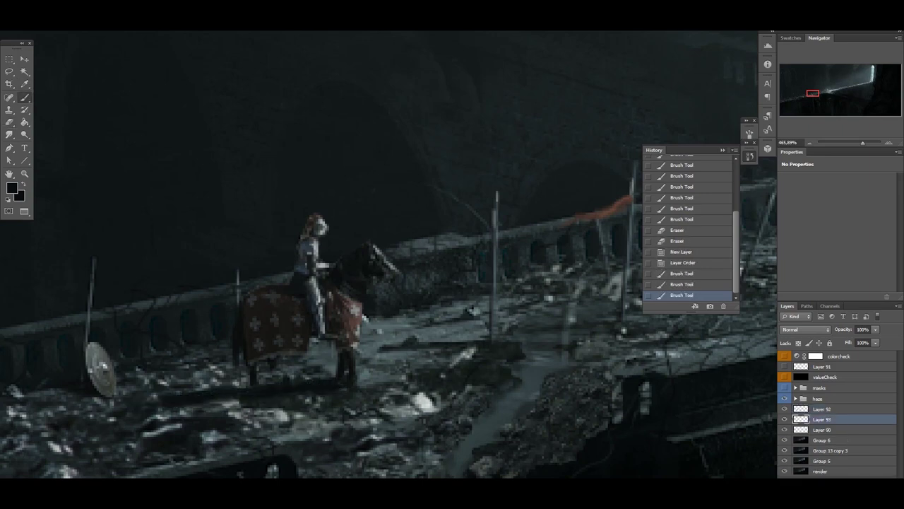
Step: Soften the shadow painted beneath the horse on Layer 93 with Gaussian Blur and lower the layer's opacity
{"action": "key", "text": "ctrl+alt+f"}
{"action": "key", "text": "Return"}
{"action": "left_click_drag", "start_coordinate": [875, 329], "coordinate": [858, 340]}
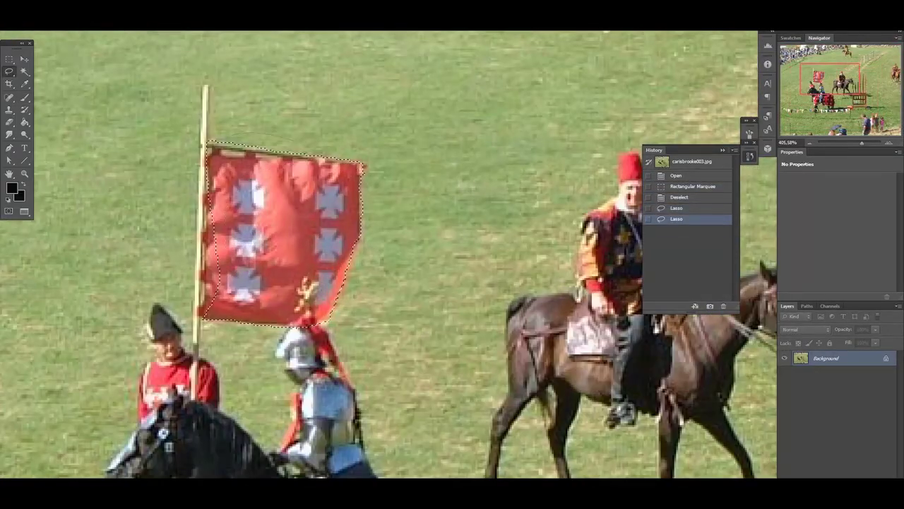
Step: Lasso the red flag and its pole in the knight photo, paste them as Layer 94, and scale them down above the knight
{"action": "key", "text": "shift+l"}
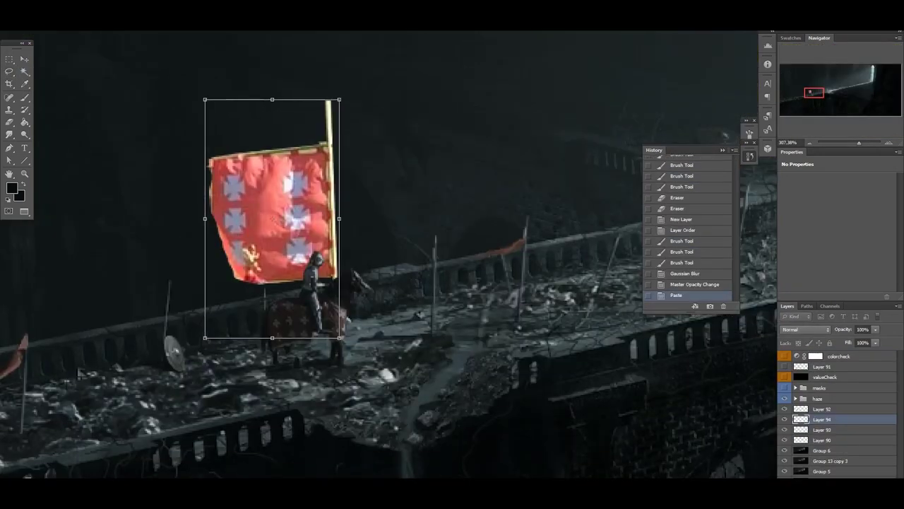
{"action": "left_click_drag", "start_coordinate": [202, 97], "coordinate": [282, 198]}
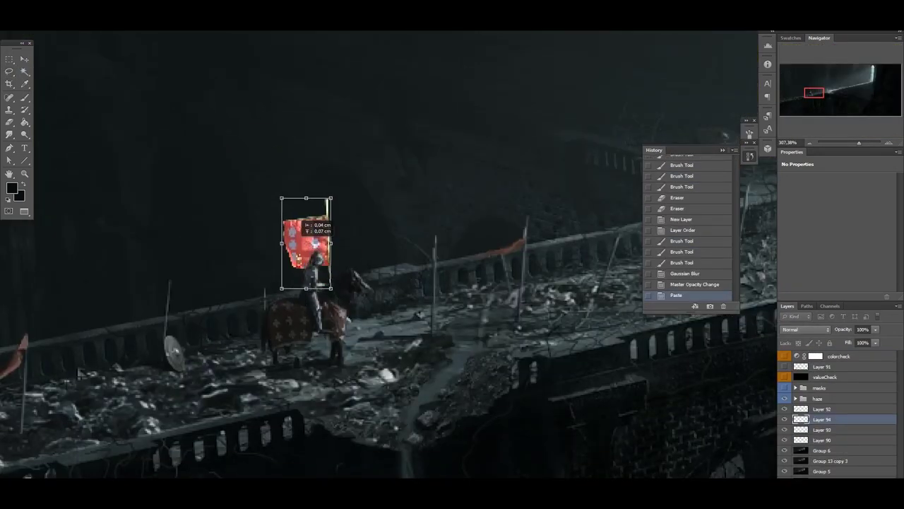
{"action": "key", "text": "Return"}
Step: Shift the hue of the flag's reds with Hue/Saturation and darken Layer 94 with Curves
{"action": "key", "text": "ctrl+u"}
{"action": "left_click", "coordinate": [609, 197]}
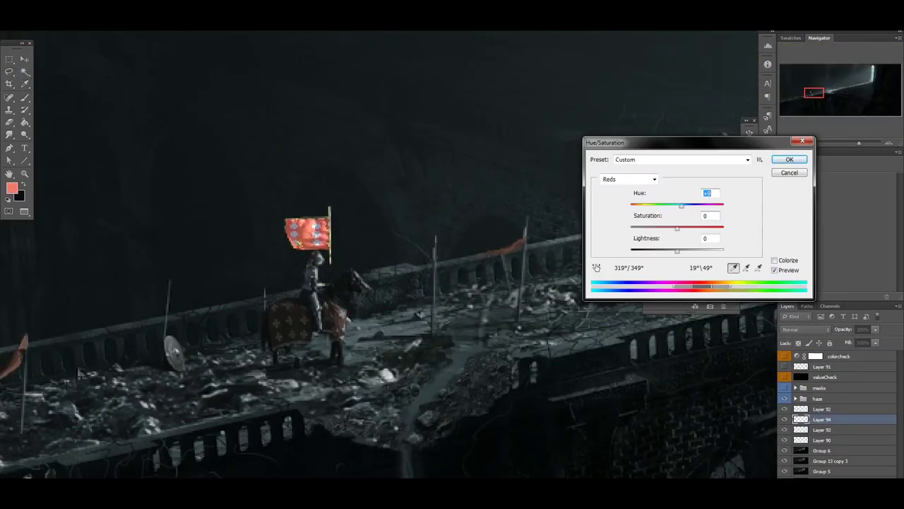
{"action": "key", "text": "Return"}
{"action": "key", "text": "ctrl+m"}
Step: Brush over the flag's pole on Layer 94, extending it straight down to the knight's hand
{"action": "key", "text": "b"}
{"action": "scroll", "coordinate": [323, 151], "scroll_direction": "up", "scroll_amount": 3}
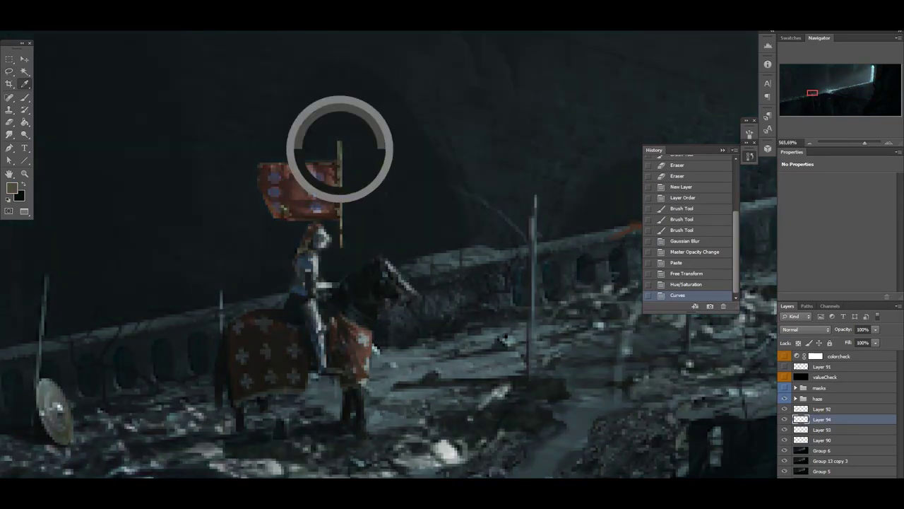
{"action": "left_click", "coordinate": [339, 187]}
{"action": "left_click", "coordinate": [339, 318], "text": "shift"}
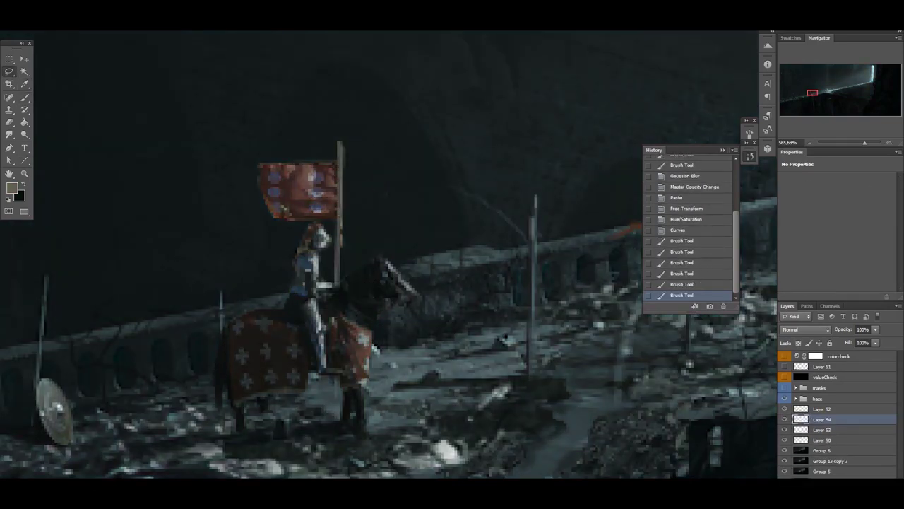
Step: Adjust the flag on Layer 94 with Curves and Color Balance, lifting the curve's black point to output 3
{"action": "key", "text": "ctrl+m"}
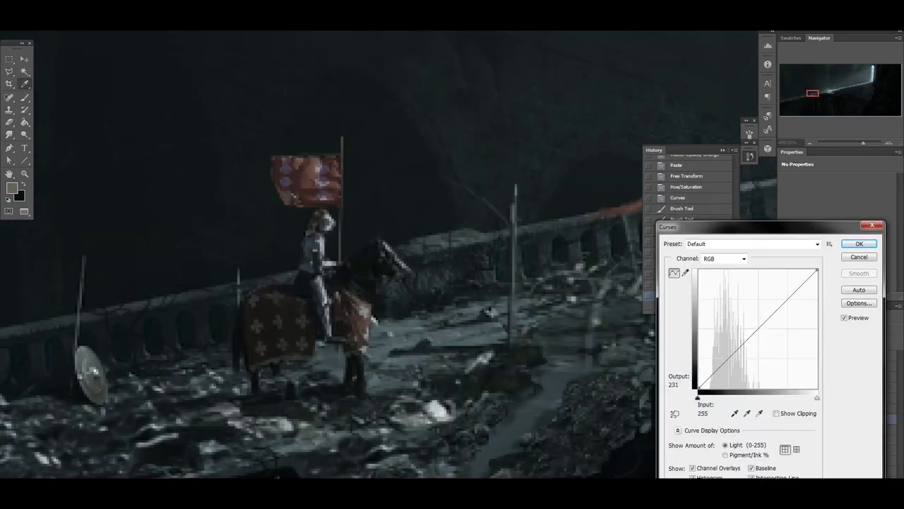
{"action": "key", "text": "Return"}
{"action": "key", "text": "ctrl+b"}
{"action": "key", "text": "Return"}
{"action": "key", "text": "ctrl+minus"}
{"action": "key", "text": "ctrl+m"}
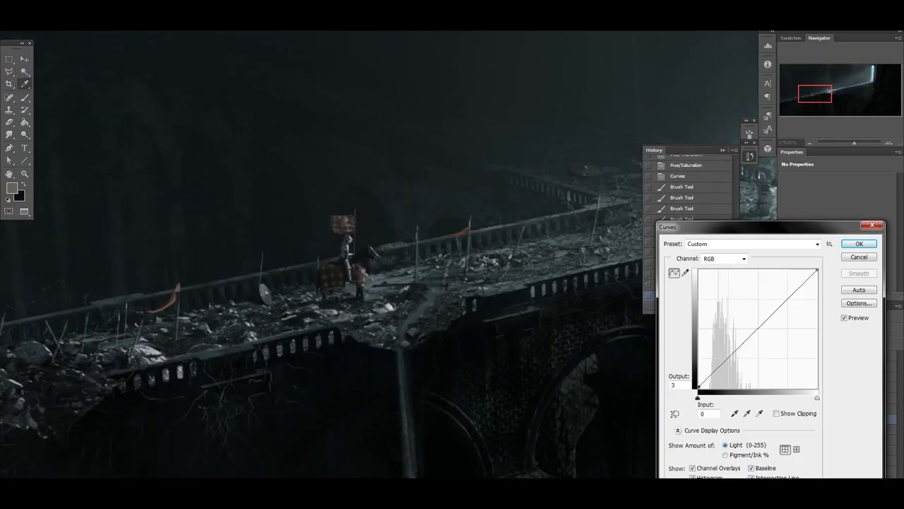
{"action": "key", "text": "Return"}
Step: Adjust the knight on Layer 92 with Curves and merge it down into the flag's Layer 94
{"action": "key", "text": "alt+bracketright"}
{"action": "key", "text": "ctrl+m"}
{"action": "key", "text": "Return"}
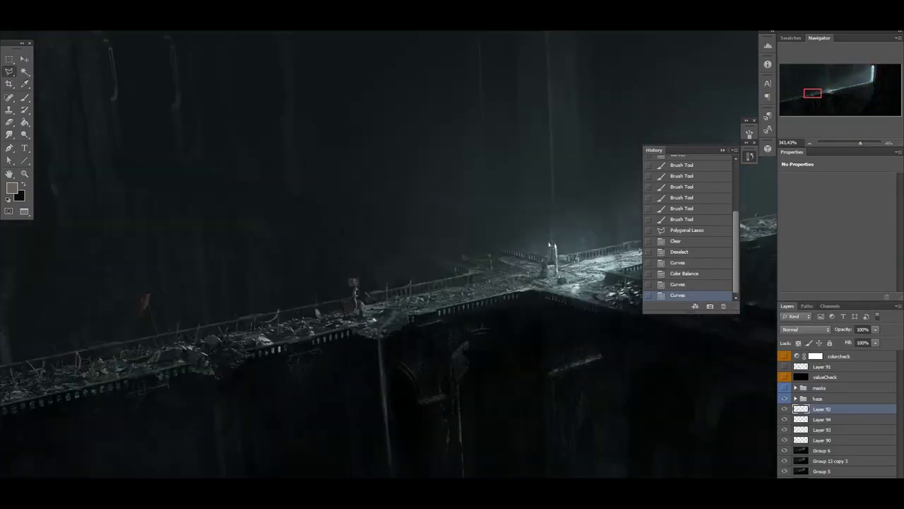
{"action": "key", "text": "ctrl+e"}
Step: Brush soft haze behind the knight on a new layer beneath Layer 93 and erase the excess
{"action": "right_click", "coordinate": [410, 221]}
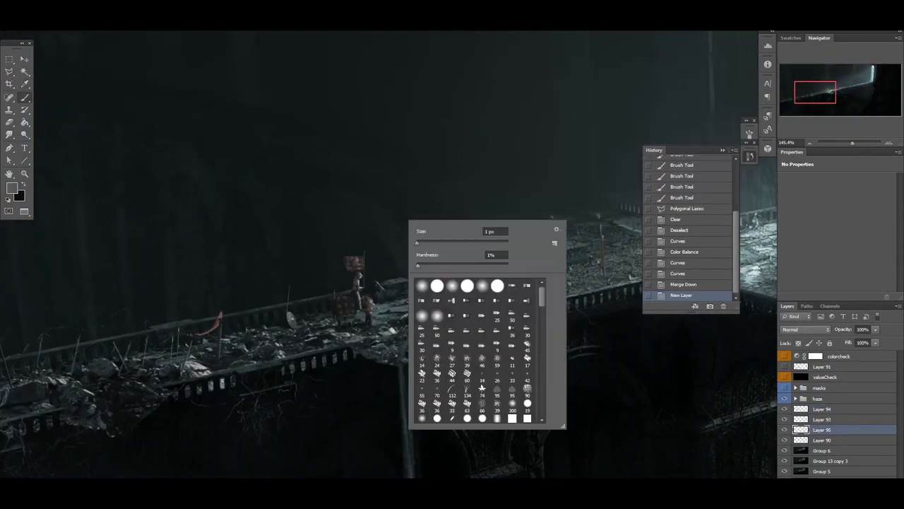
{"action": "key", "text": "Escape"}
{"action": "left_click", "coordinate": [318, 283]}
{"action": "key", "text": "ctrl+u"}
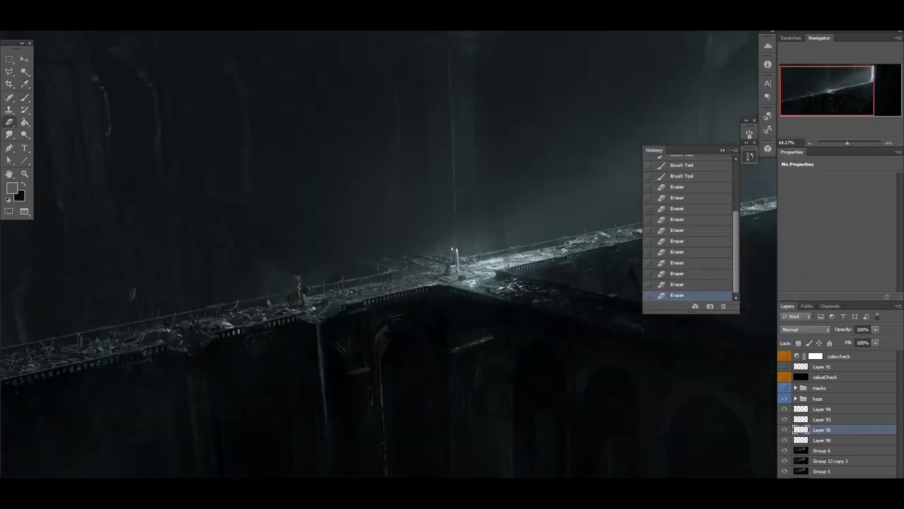
{"action": "key", "text": "ctrl+minus"}
{"action": "scroll", "coordinate": [303, 310], "scroll_direction": "up", "scroll_amount": 5}
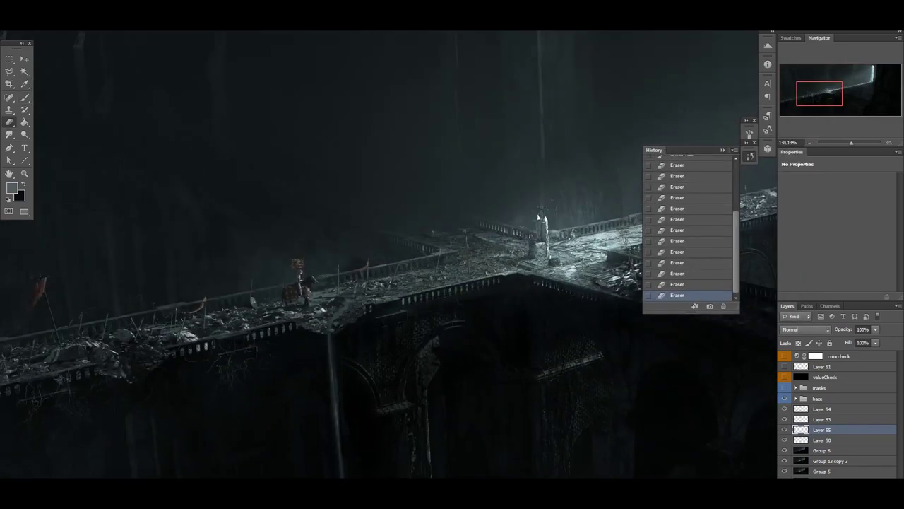
Step: Free-transform the knight and shadow on Layers 94 and 93 and nudge them slightly to the left
{"action": "key", "text": "Return"}
{"action": "key", "text": "ctrl+minus"}
{"action": "key", "text": "ctrl+minus"}
{"action": "key", "text": "v"}
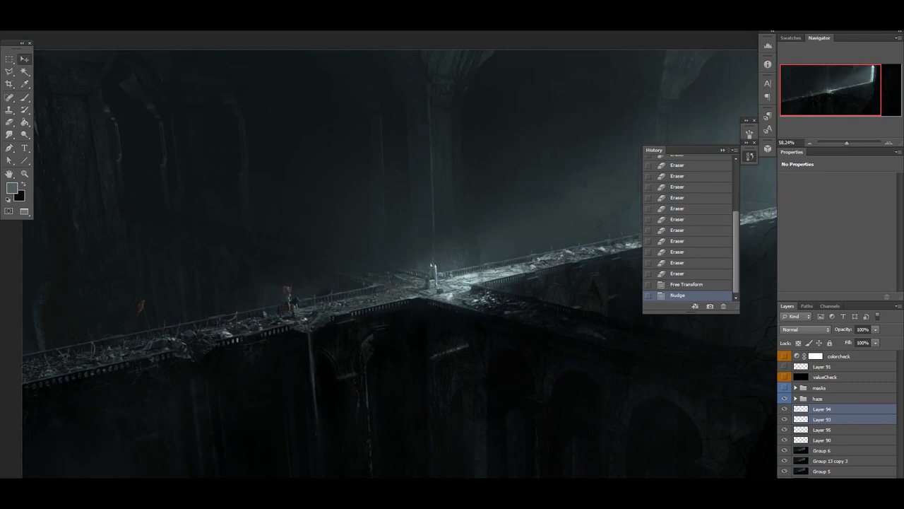
{"action": "key", "text": "Left"}
{"action": "key", "text": "Left"}
{"action": "key", "text": "ctrl+0"}
Step: Paint over the flag's emblems on Layer 94 with dark red brush strokes
{"action": "scroll", "coordinate": [212, 318], "scroll_direction": "up", "scroll_amount": 10}
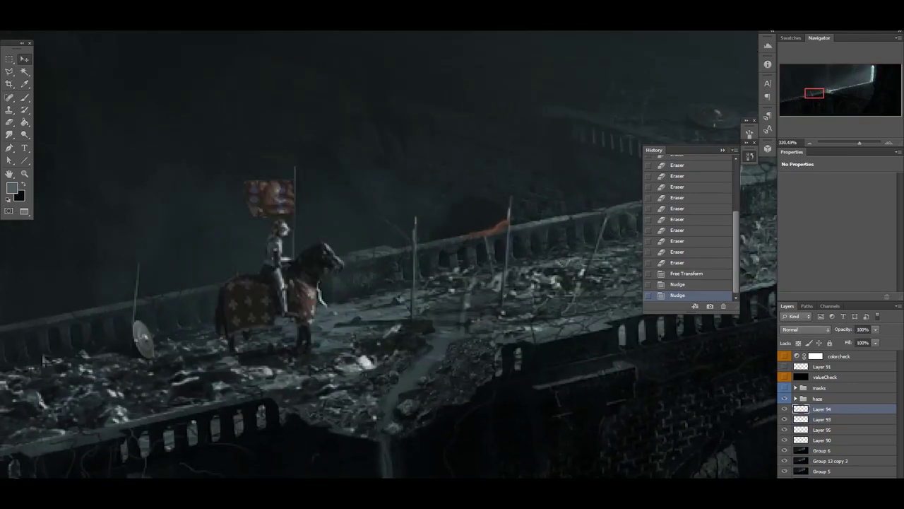
{"action": "scroll", "coordinate": [262, 205], "scroll_direction": "up", "scroll_amount": 4}
{"action": "key", "text": "b"}
{"action": "left_click_drag", "start_coordinate": [299, 197], "coordinate": [305, 205]}
{"action": "left_click_drag", "start_coordinate": [302, 220], "coordinate": [307, 228]}
{"action": "left_click_drag", "start_coordinate": [300, 240], "coordinate": [305, 246]}
{"action": "left_click_drag", "start_coordinate": [277, 210], "coordinate": [290, 216]}
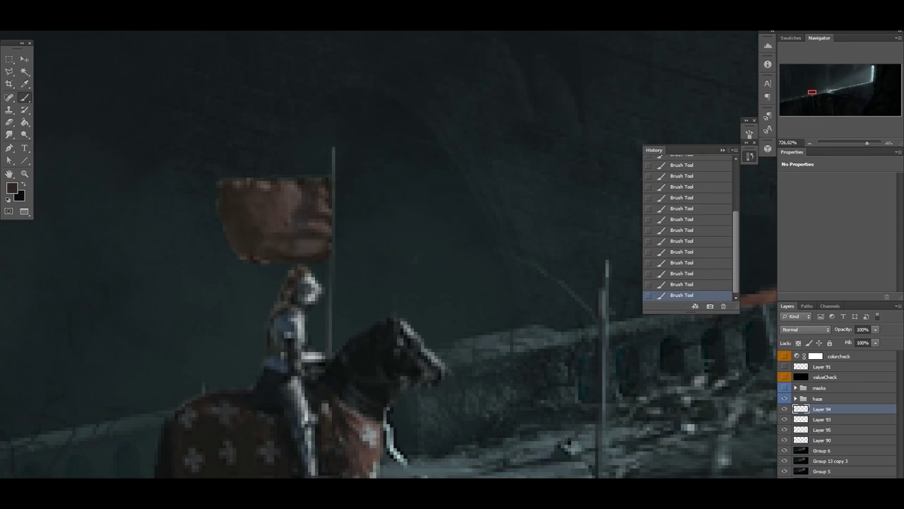
Step: Paint out the white crosses on the horse's red cloth on Layer 94
{"action": "scroll", "coordinate": [261, 339], "scroll_direction": "down", "scroll_amount": 2}
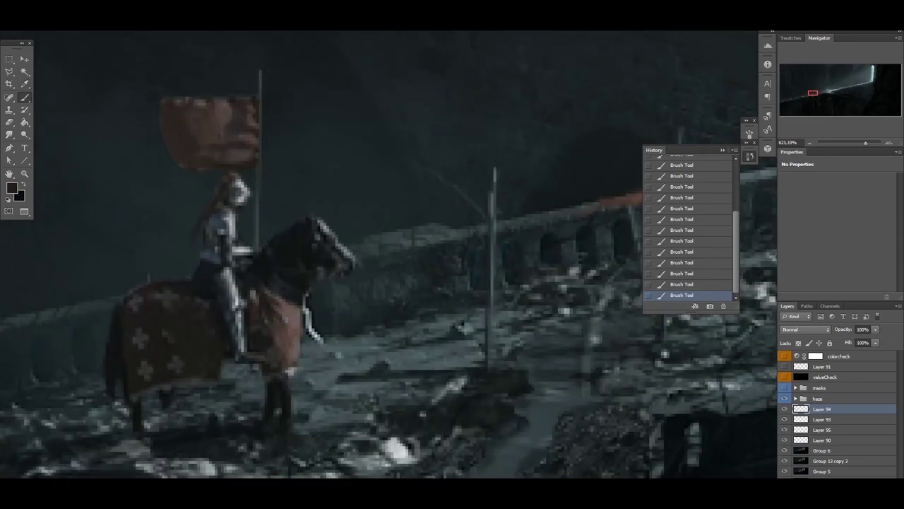
{"action": "scroll", "coordinate": [342, 424], "scroll_direction": "down", "scroll_amount": 1}
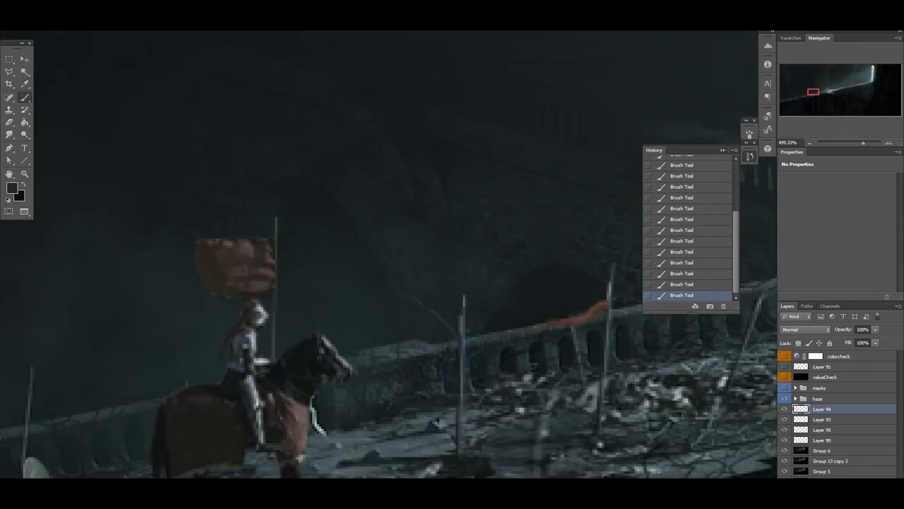
{"action": "scroll", "coordinate": [389, 255], "scroll_direction": "down", "scroll_amount": 3}
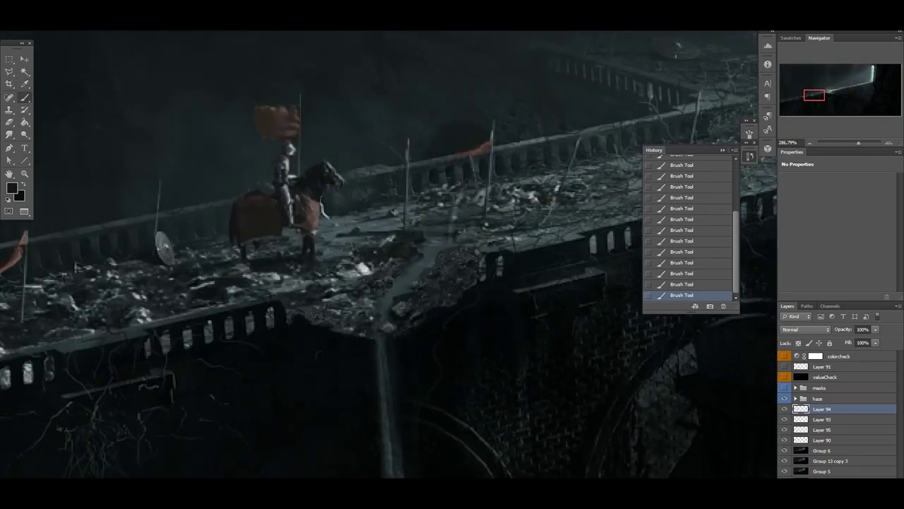
{"action": "scroll", "coordinate": [76, 267], "scroll_direction": "down", "scroll_amount": 2}
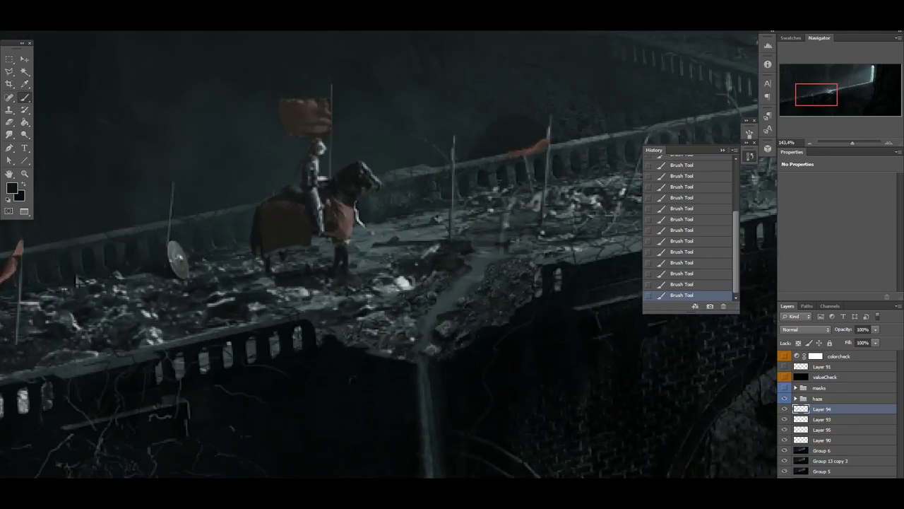
{"action": "scroll", "coordinate": [75, 280], "scroll_direction": "down", "scroll_amount": 2}
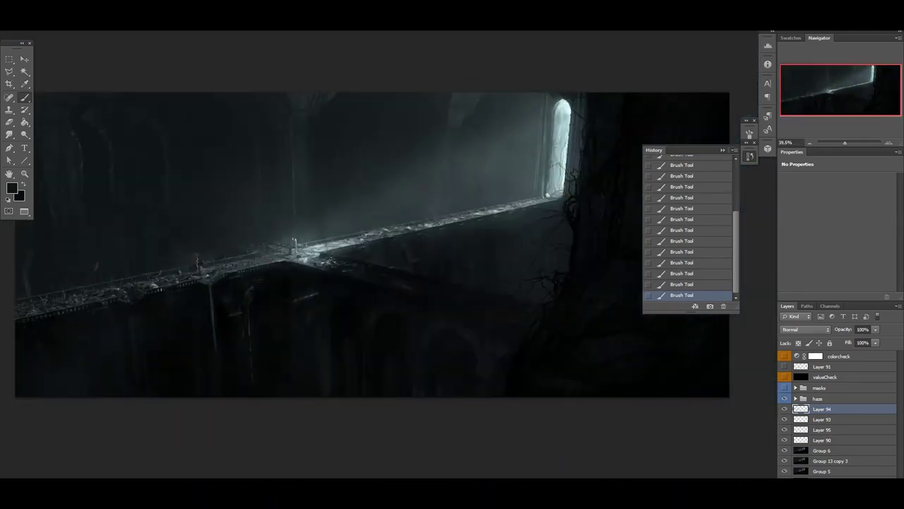
Step: Intensify the reds of the flag and horse cloth on Layer 94 with Hue/Saturation
{"action": "scroll", "coordinate": [388, 255], "scroll_direction": "up", "scroll_amount": 1}
{"action": "key", "text": "ctrl+u"}
{"action": "left_click", "coordinate": [628, 179]}
{"action": "left_click", "coordinate": [609, 196]}
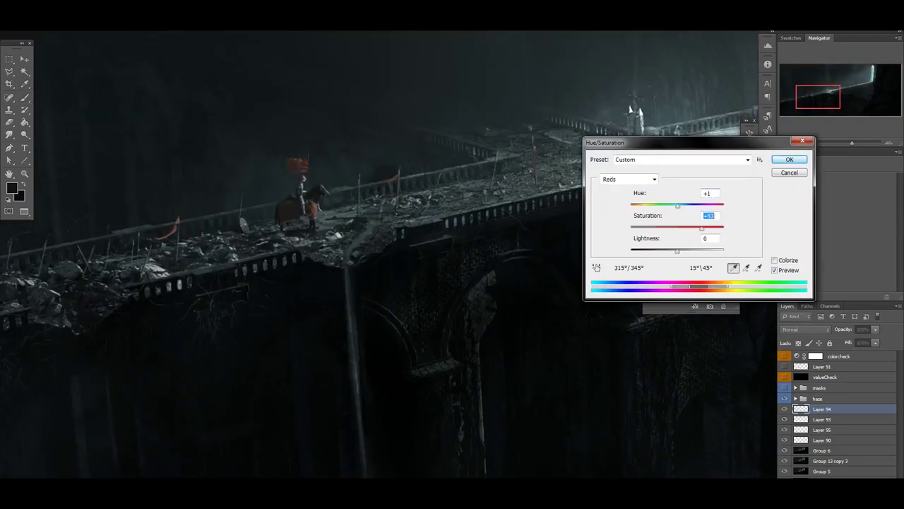
{"action": "scroll", "coordinate": [631, 110], "scroll_direction": "down", "scroll_amount": 1}
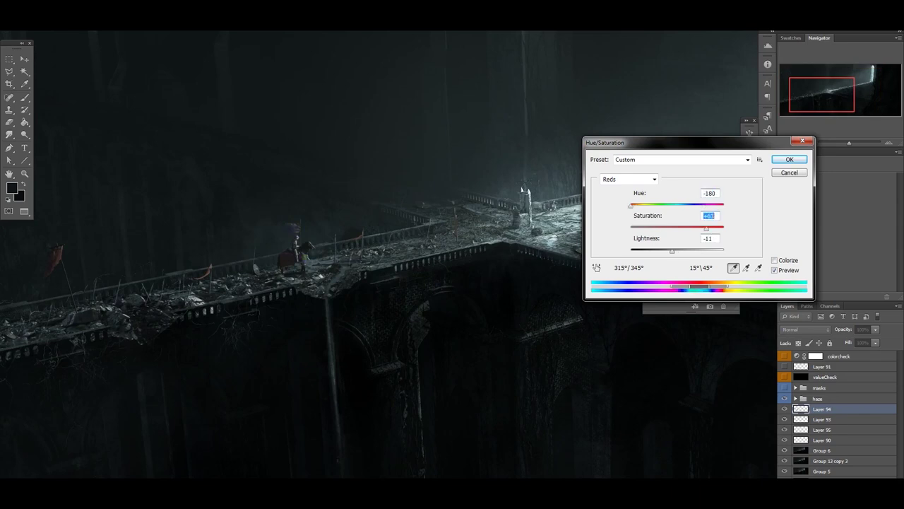
{"action": "scroll", "coordinate": [388, 255], "scroll_direction": "up", "scroll_amount": 3}
{"action": "key", "text": "Return"}
{"action": "scroll", "coordinate": [389, 254], "scroll_direction": "down", "scroll_amount": 3}
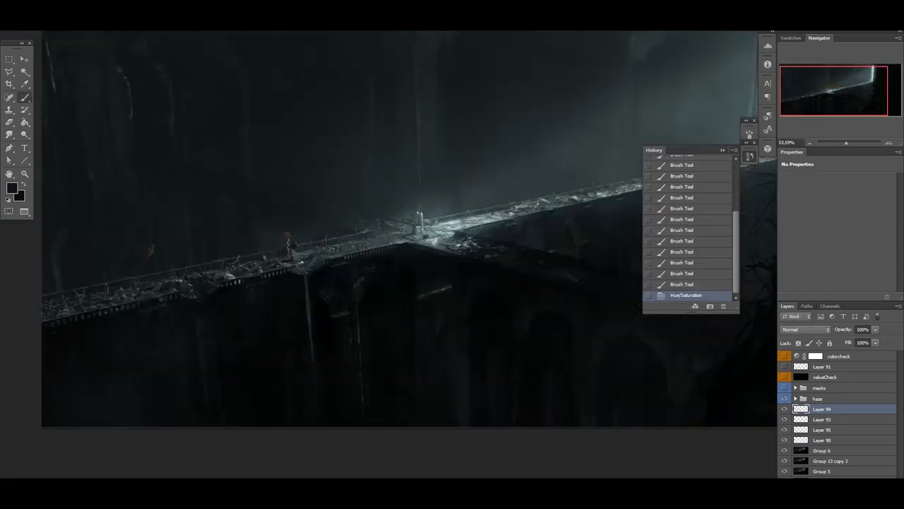
Step: Flip the canvas horizontally and check the knight's place in the composition
{"action": "scroll", "coordinate": [389, 254], "scroll_direction": "down", "scroll_amount": 1}
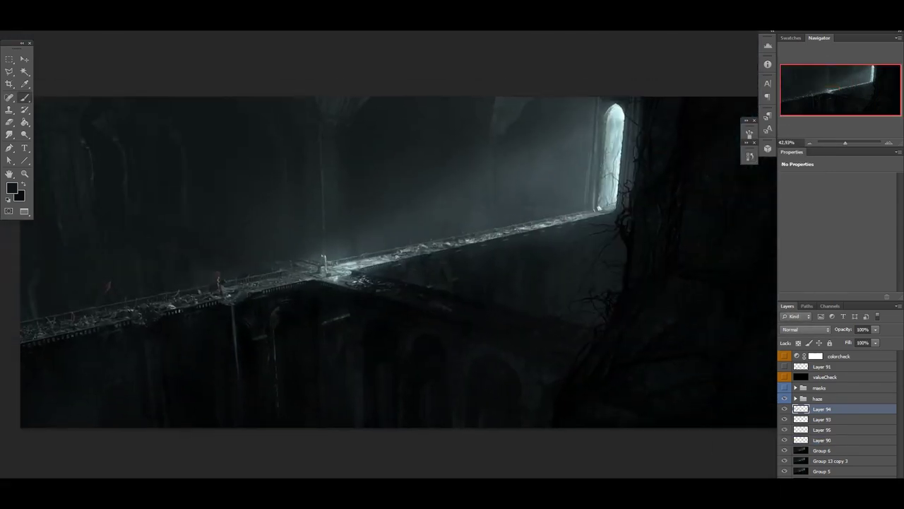
{"action": "key", "text": "h"}
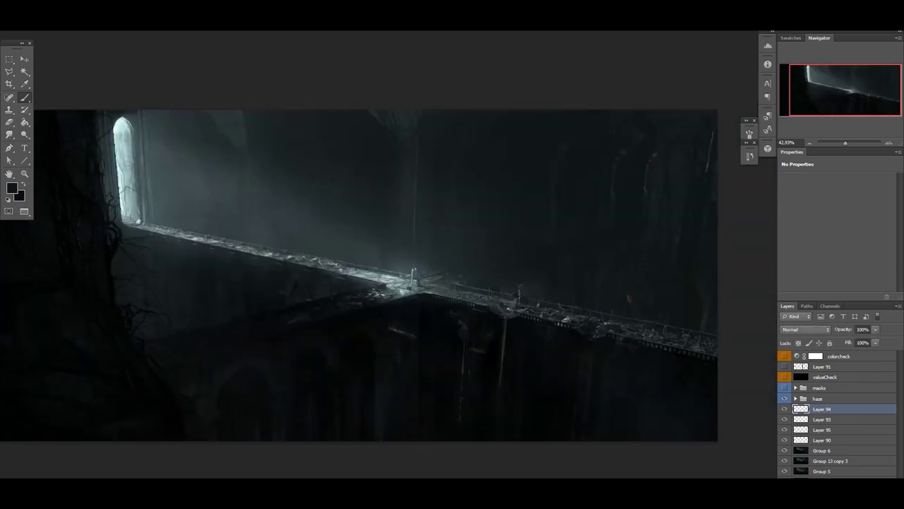
{"action": "scroll", "coordinate": [518, 293], "scroll_direction": "up", "scroll_amount": 3}
{"action": "scroll", "coordinate": [518, 294], "scroll_direction": "down", "scroll_amount": 3}
{"action": "scroll", "coordinate": [517, 293], "scroll_direction": "up", "scroll_amount": 3}
Step: Rescale the knight on Layer 94 with Free Transform and select it together with Layer 93
{"action": "key", "text": "ctrl+t"}
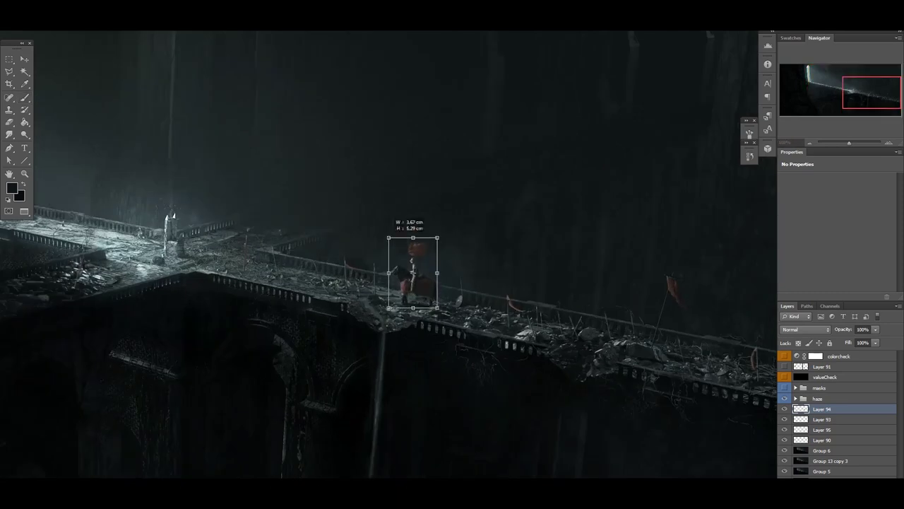
{"action": "scroll", "coordinate": [389, 254], "scroll_direction": "down", "scroll_amount": 3}
{"action": "scroll", "coordinate": [388, 254], "scroll_direction": "up", "scroll_amount": 1}
{"action": "scroll", "coordinate": [388, 255], "scroll_direction": "down", "scroll_amount": 1}
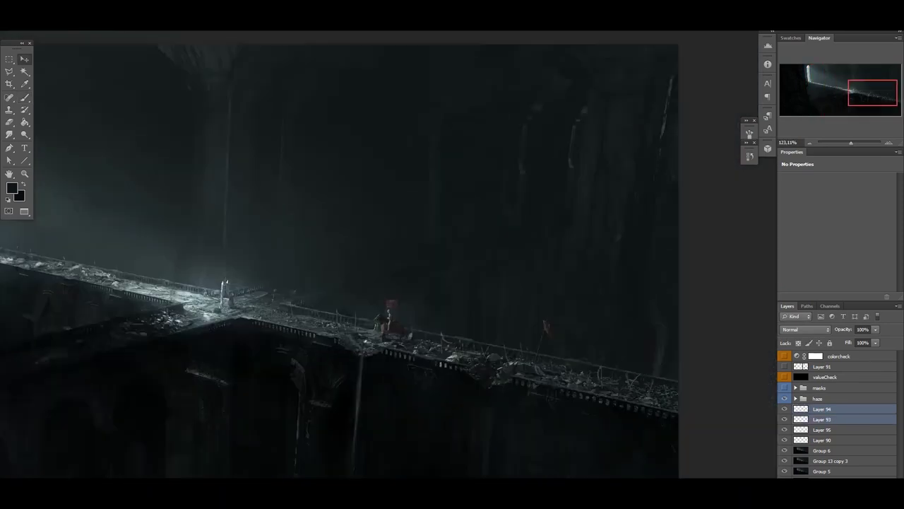
Step: Group Layers 94, 93, 95 and 90 together above Group 6
{"action": "scroll", "coordinate": [519, 354], "scroll_direction": "up", "scroll_amount": 6}
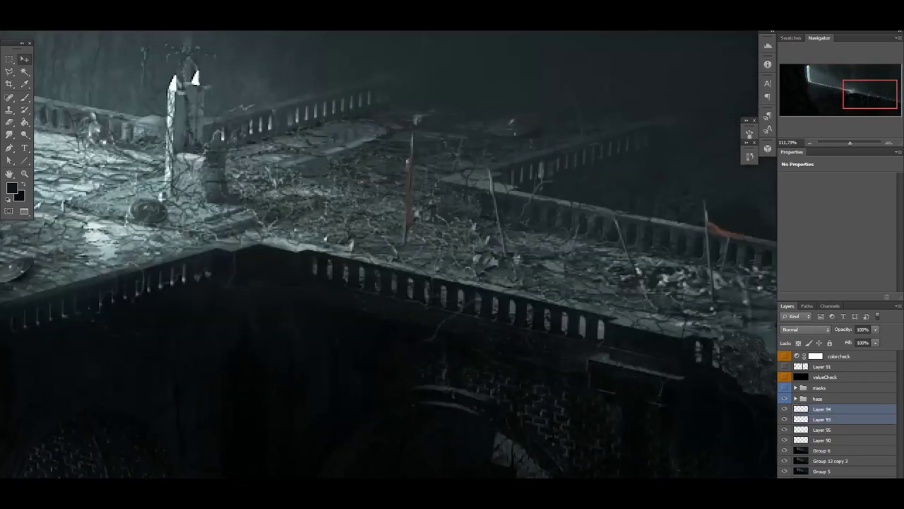
{"action": "scroll", "coordinate": [520, 353], "scroll_direction": "down", "scroll_amount": 2}
{"action": "scroll", "coordinate": [388, 255], "scroll_direction": "down", "scroll_amount": 2}
{"action": "scroll", "coordinate": [389, 254], "scroll_direction": "up", "scroll_amount": 2}
{"action": "scroll", "coordinate": [389, 254], "scroll_direction": "down", "scroll_amount": 4}
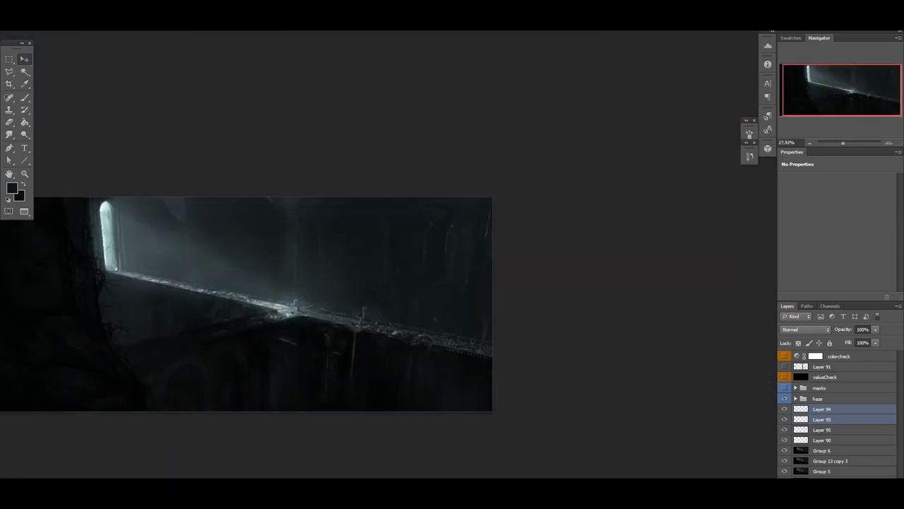
{"action": "left_click", "coordinate": [822, 439], "text": "shift"}
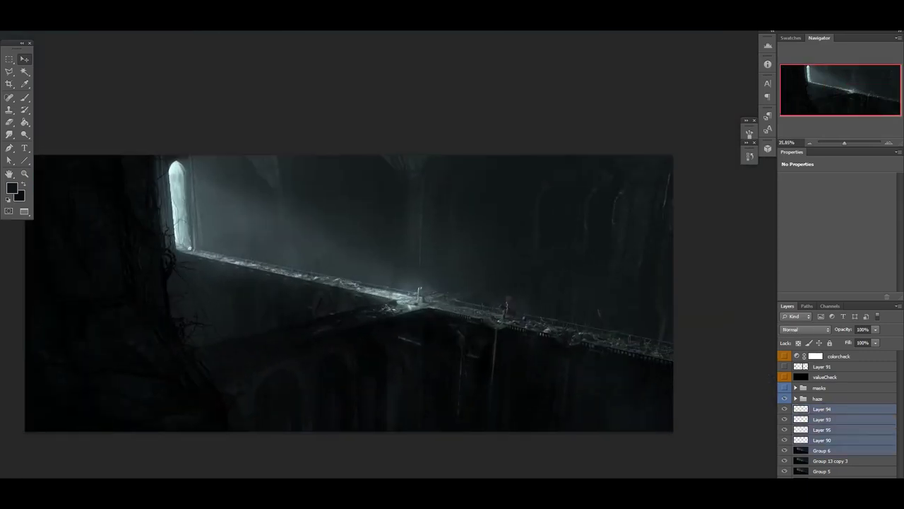
{"action": "key", "text": "ctrl+g"}
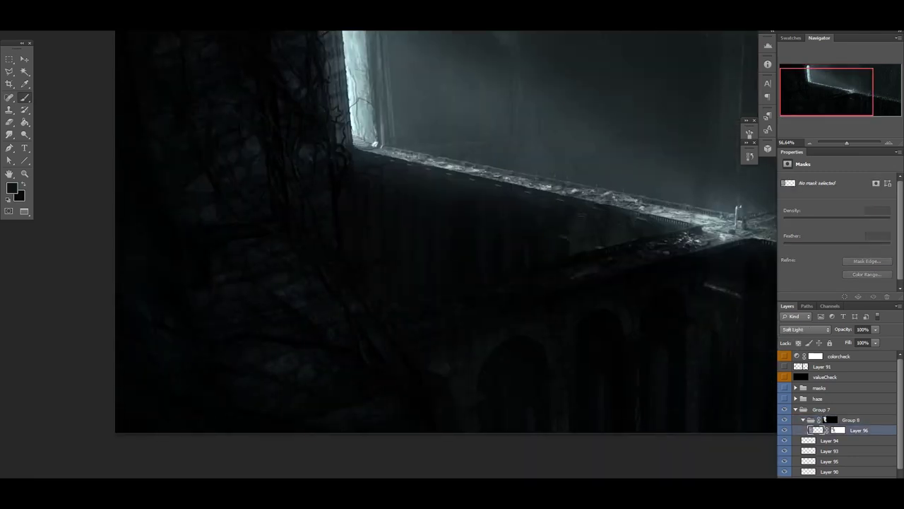
Step: Adjust the Soft Light texture on Layer 96 with Curves and paint Group 8's mask over the dark foreground wall
{"action": "key", "text": "ctrl+m"}
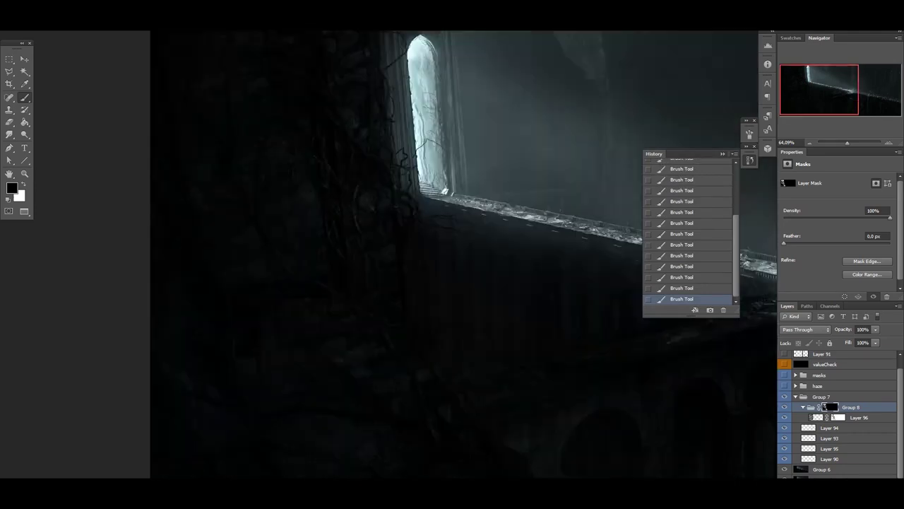
{"action": "scroll", "coordinate": [403, 262], "scroll_direction": "down", "scroll_amount": 3}
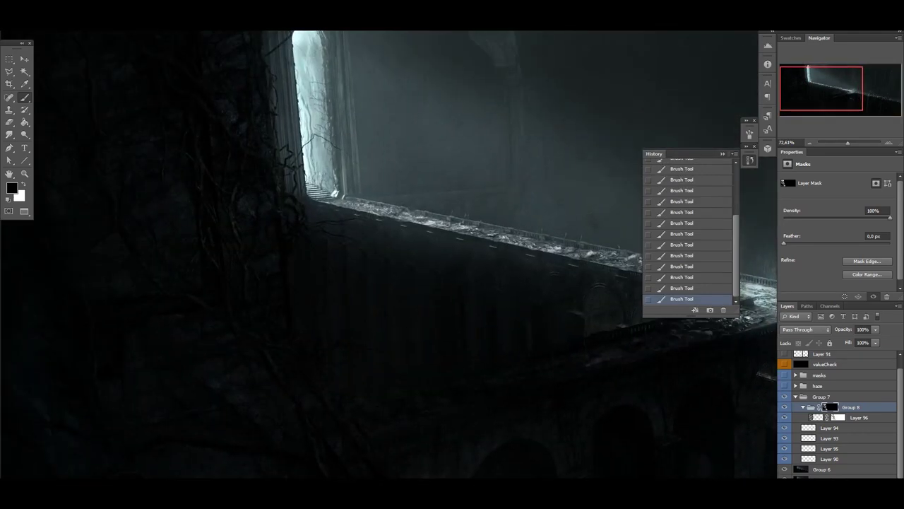
{"action": "right_click", "coordinate": [206, 302]}
{"action": "left_click", "coordinate": [212, 333]}
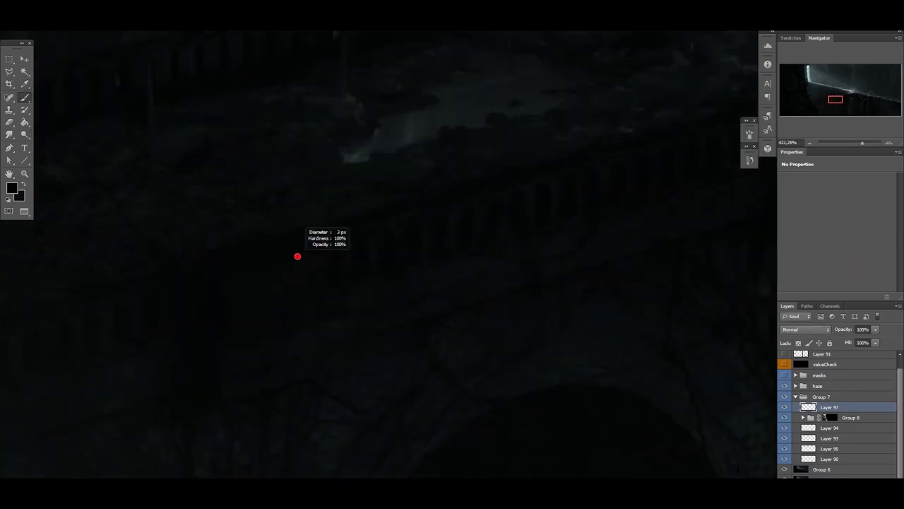
Step: Undo the last brush stroke and paint over the stone column near the canvas's upper edge on a new layer
{"action": "key", "text": "ctrl+alt+z"}
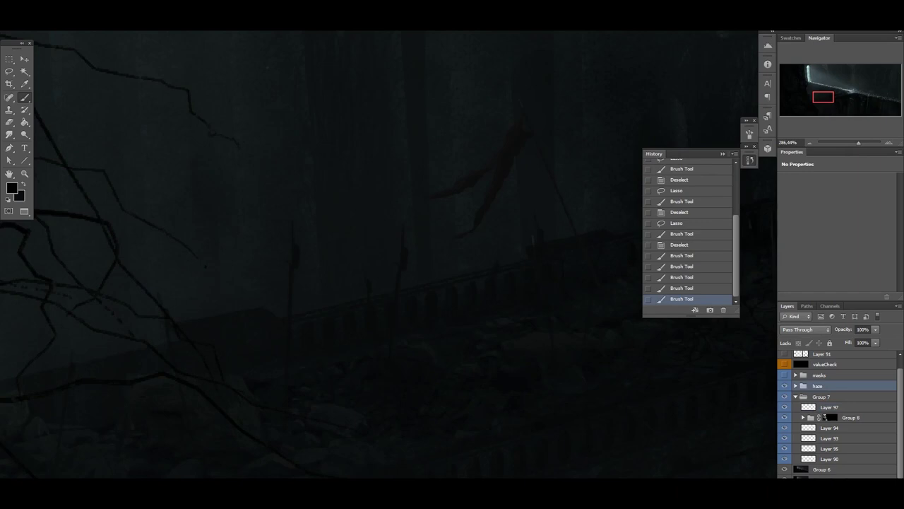
{"action": "key", "text": "ctrl+shift+alt+n"}
{"action": "key", "text": "l"}
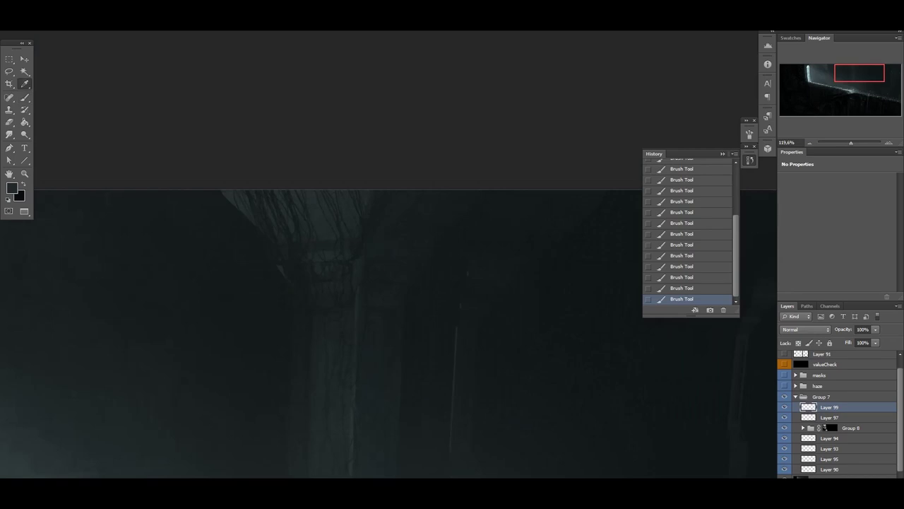
{"action": "right_click", "coordinate": [309, 207]}
{"action": "key", "text": "Escape"}
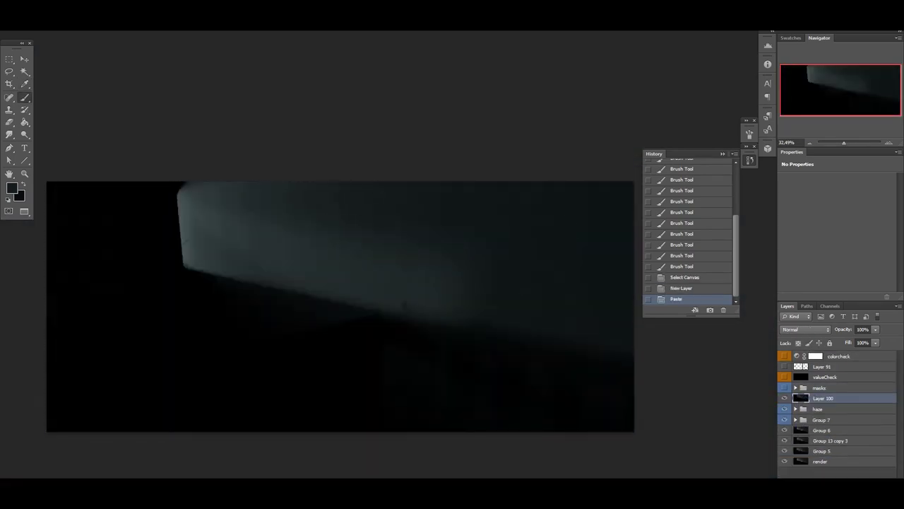
Step: Adjust the pasted full-canvas copy on Layer 100 with Curves
{"action": "key", "text": "ctrl+m"}
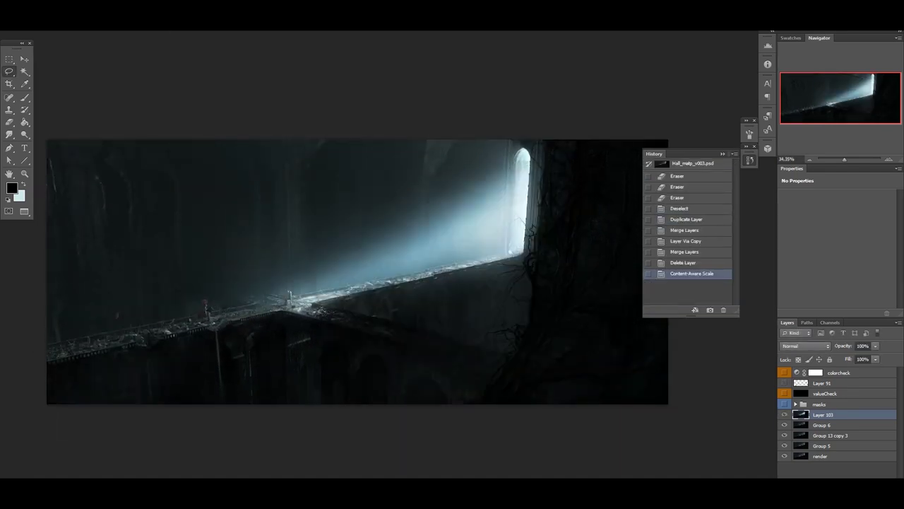
Step: Undo the last Content-Aware Scale on Layer 103
{"action": "key", "text": "ctrl+z"}
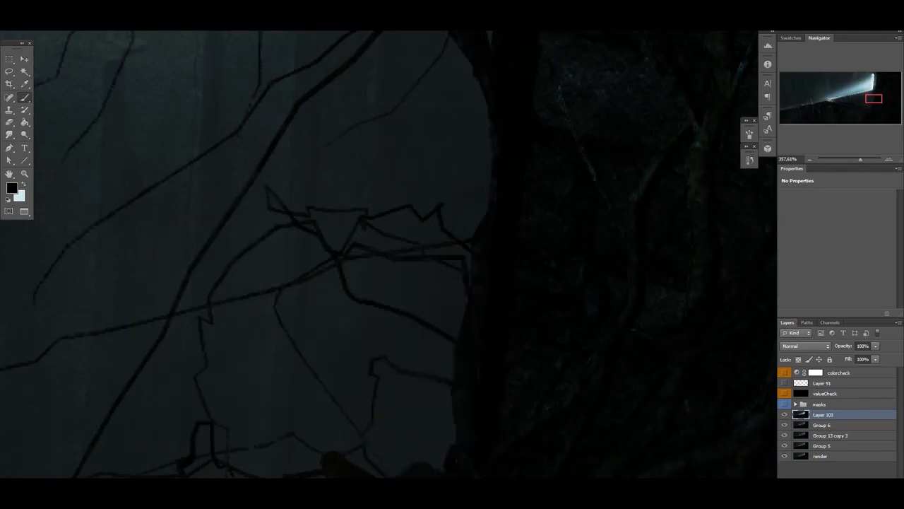
Step: Paint thin dark twigs along the branches just below the bridge's far end on Layer 103
{"action": "scroll", "coordinate": [361, 358], "scroll_direction": "up", "scroll_amount": 3}
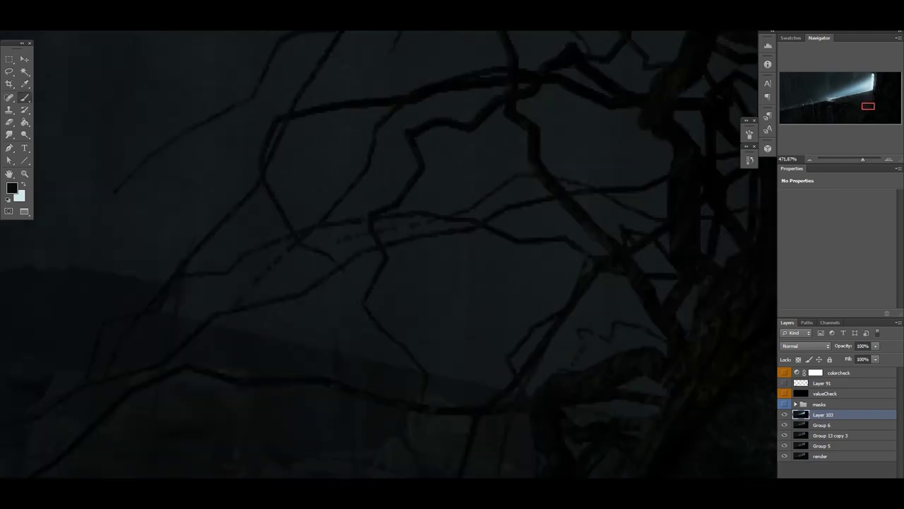
{"action": "right_click", "coordinate": [424, 222]}
{"action": "key", "text": "Return"}
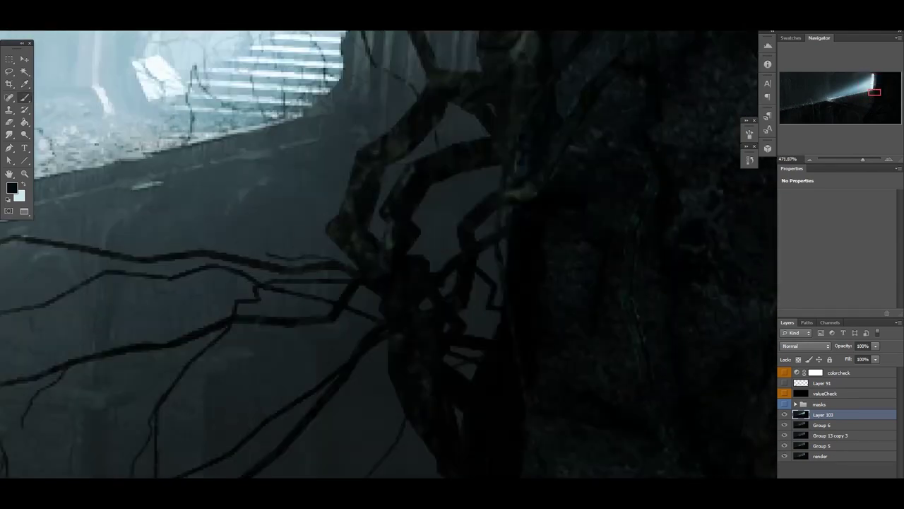
{"action": "left_click_drag", "start_coordinate": [229, 237], "coordinate": [318, 255]}
{"action": "left_click_drag", "start_coordinate": [277, 233], "coordinate": [344, 261]}
{"action": "left_click_drag", "start_coordinate": [280, 253], "coordinate": [339, 253]}
{"action": "scroll", "coordinate": [626, 278], "scroll_direction": "up", "scroll_amount": 3}
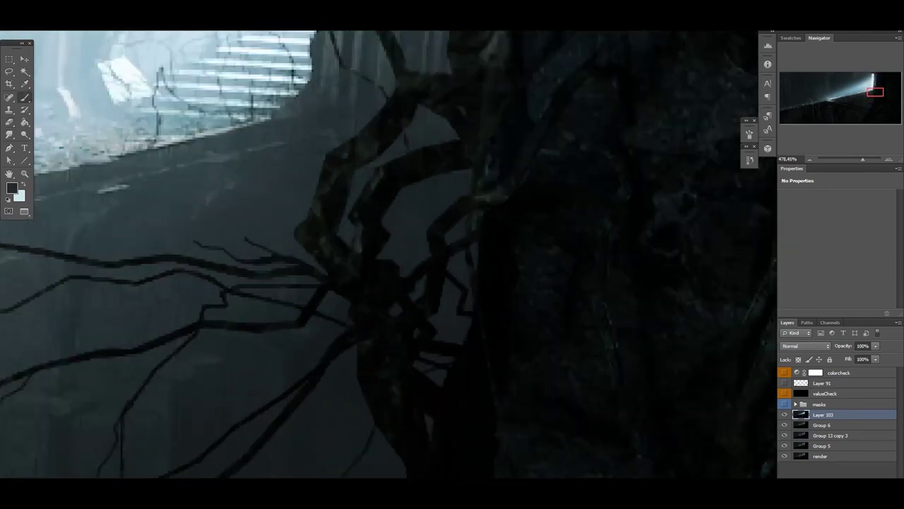
Step: Paint fine offshoots on the lower branches reaching out from the dark trunk over the hazy wall
{"action": "scroll", "coordinate": [389, 254], "scroll_direction": "down", "scroll_amount": 3}
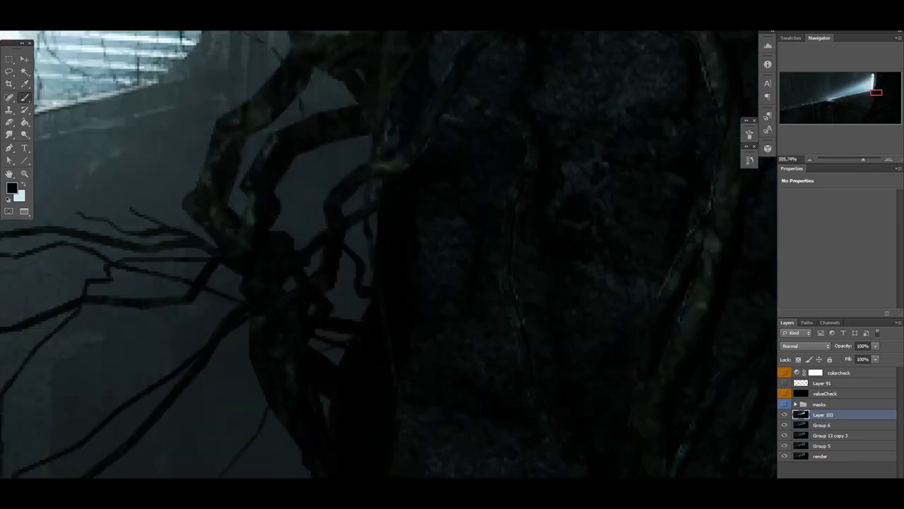
{"action": "scroll", "coordinate": [388, 255], "scroll_direction": "up", "scroll_amount": 1}
{"action": "left_click_drag", "start_coordinate": [225, 333], "coordinate": [185, 452]}
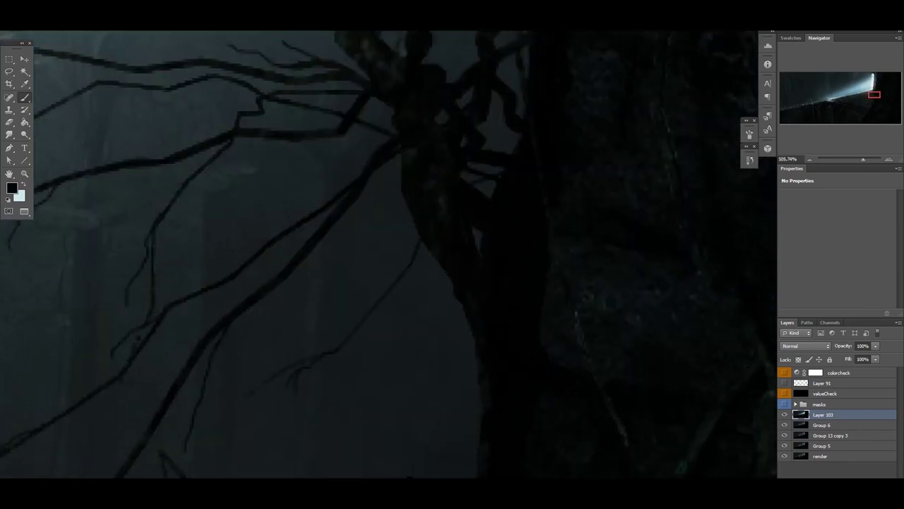
{"action": "left_click_drag", "start_coordinate": [206, 372], "coordinate": [198, 421]}
{"action": "scroll", "coordinate": [265, 313], "scroll_direction": "up", "scroll_amount": 3}
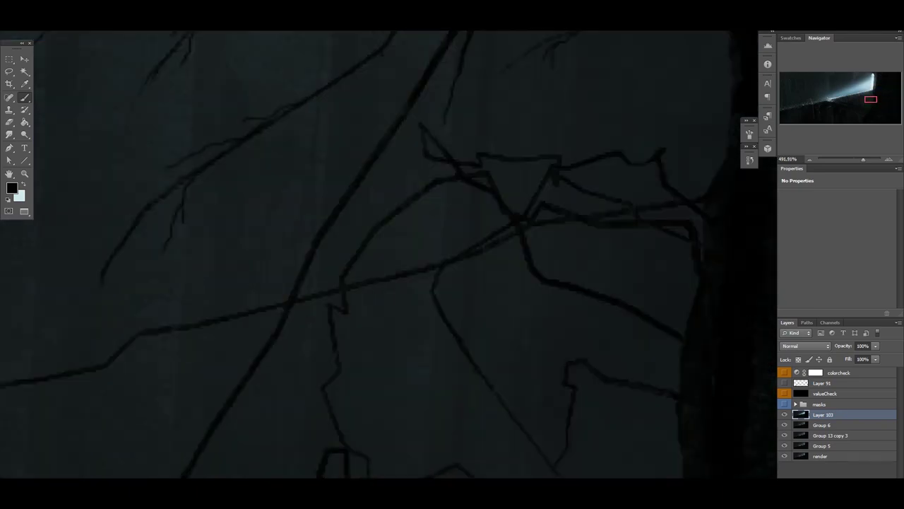
{"action": "scroll", "coordinate": [389, 254], "scroll_direction": "down", "scroll_amount": 3}
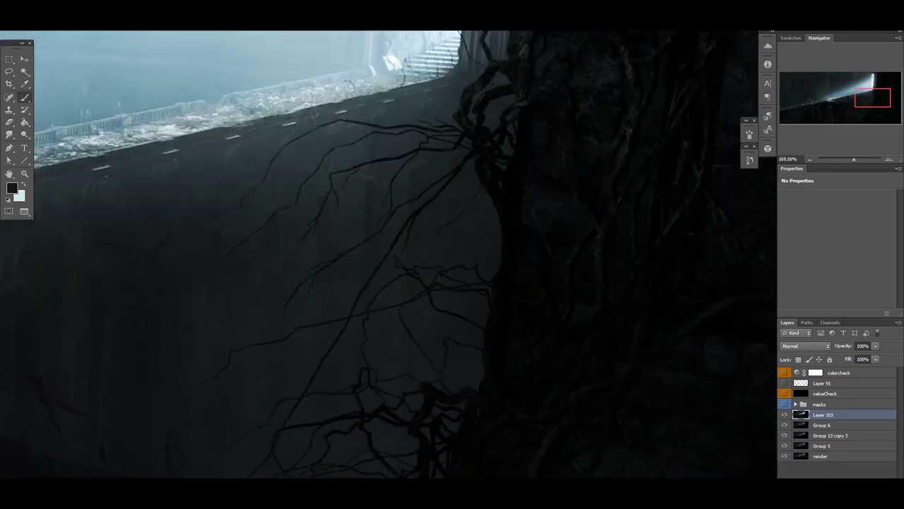
Step: Smooth the sharp bend in the middle hanging branch with the Clone Stamp and paint a thin offshoot from it
{"action": "scroll", "coordinate": [389, 255], "scroll_direction": "up", "scroll_amount": 3}
{"action": "key", "text": "alt"}
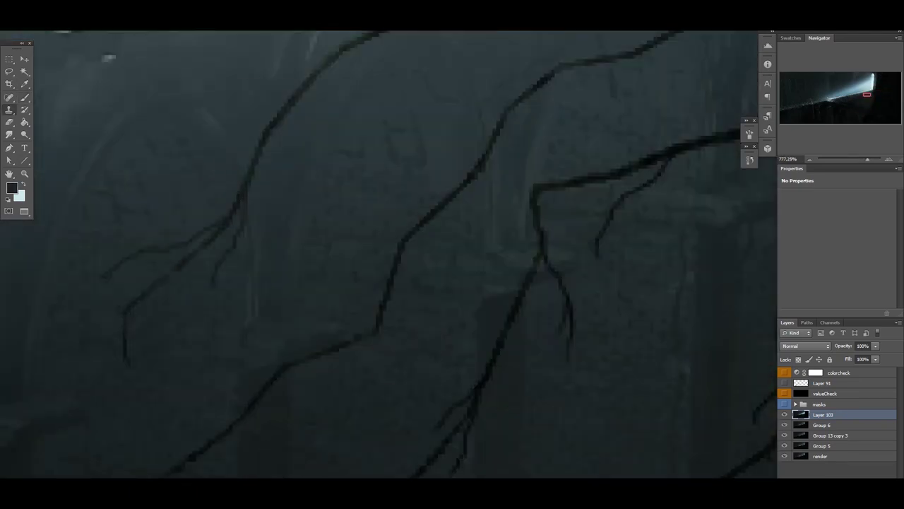
{"action": "left_click", "coordinate": [385, 322], "text": "alt"}
{"action": "left_click_drag", "start_coordinate": [382, 306], "coordinate": [374, 333]}
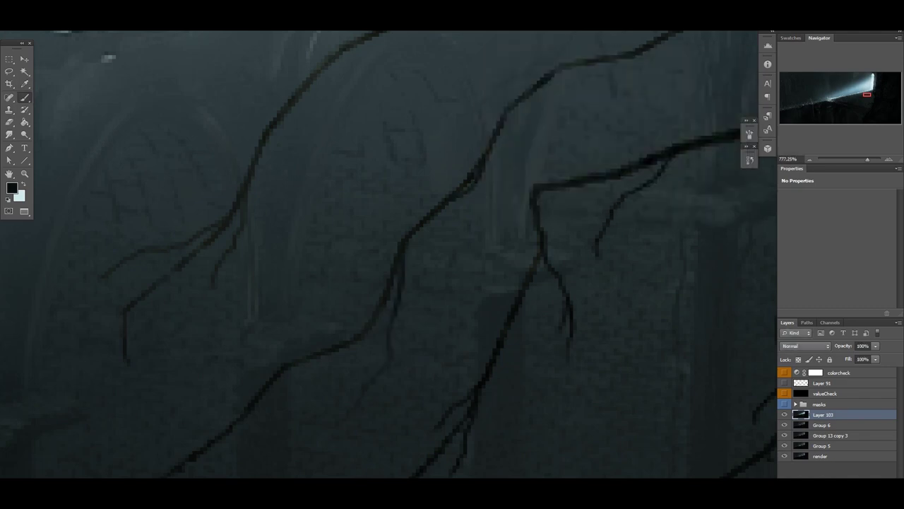
Step: Sample nearby dark tones and add further small twigs to the branches closest to the trunk
{"action": "scroll", "coordinate": [357, 227], "scroll_direction": "down", "scroll_amount": 3}
{"action": "scroll", "coordinate": [357, 227], "scroll_direction": "up", "scroll_amount": 2}
{"action": "left_click", "coordinate": [356, 228], "text": "alt"}
{"action": "left_click_drag", "start_coordinate": [363, 251], "coordinate": [400, 233]}
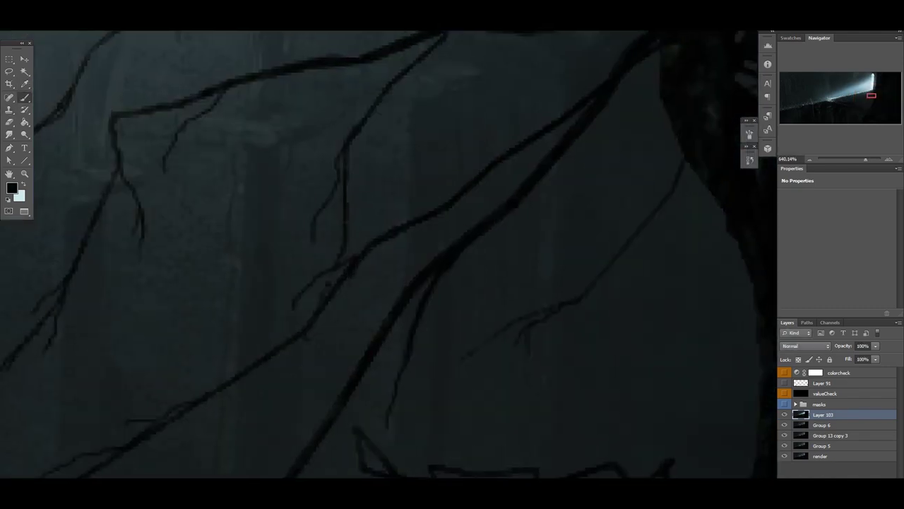
{"action": "scroll", "coordinate": [381, 241], "scroll_direction": "down", "scroll_amount": 3}
{"action": "scroll", "coordinate": [382, 240], "scroll_direction": "up", "scroll_amount": 2}
{"action": "left_click", "coordinate": [256, 248], "text": "alt"}
{"action": "left_click_drag", "start_coordinate": [244, 247], "coordinate": [170, 248]}
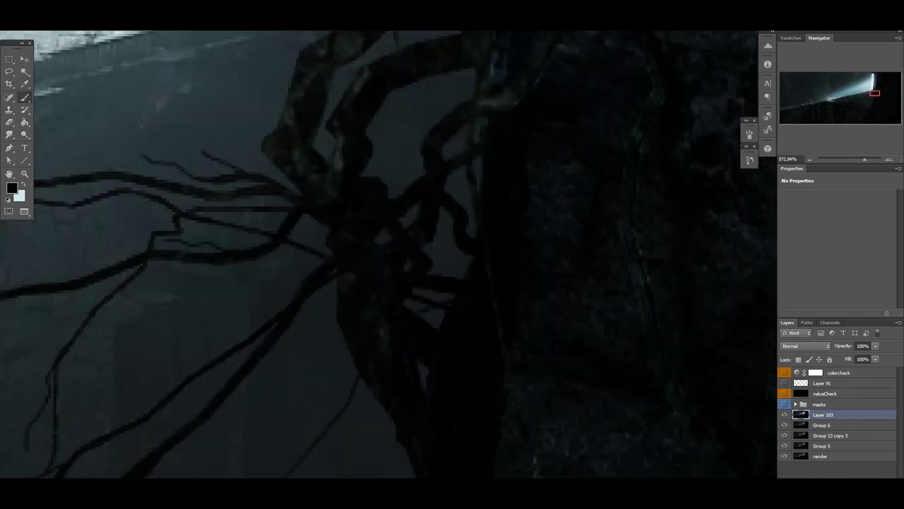
{"action": "scroll", "coordinate": [212, 247], "scroll_direction": "down", "scroll_amount": 3}
{"action": "scroll", "coordinate": [212, 247], "scroll_direction": "up", "scroll_amount": 2}
Step: Add a Color Lookup adjustment using filmstock_50.3dl above Layer 103 and reduce its opacity
{"action": "scroll", "coordinate": [388, 255], "scroll_direction": "down", "scroll_amount": 10}
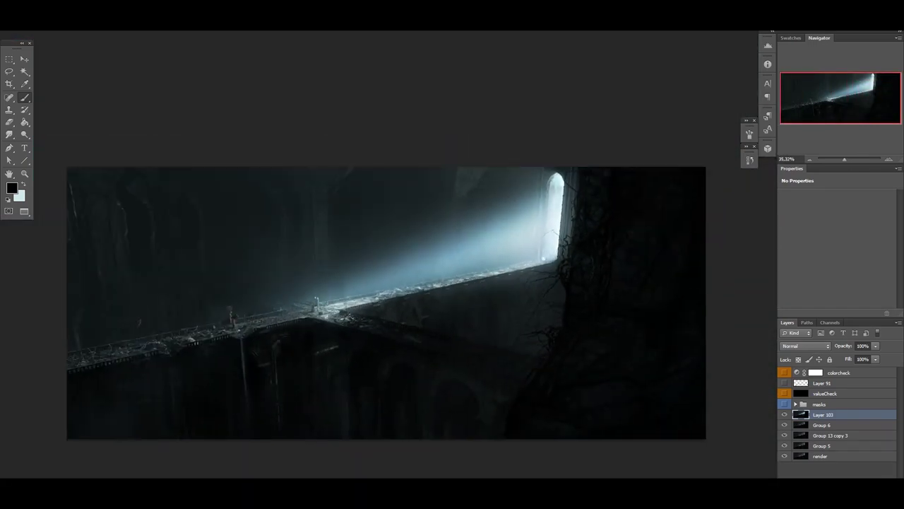
{"action": "left_click", "coordinate": [832, 476]}
{"action": "left_click", "coordinate": [827, 433]}
{"action": "scroll", "coordinate": [855, 197], "scroll_direction": "down", "scroll_amount": 1}
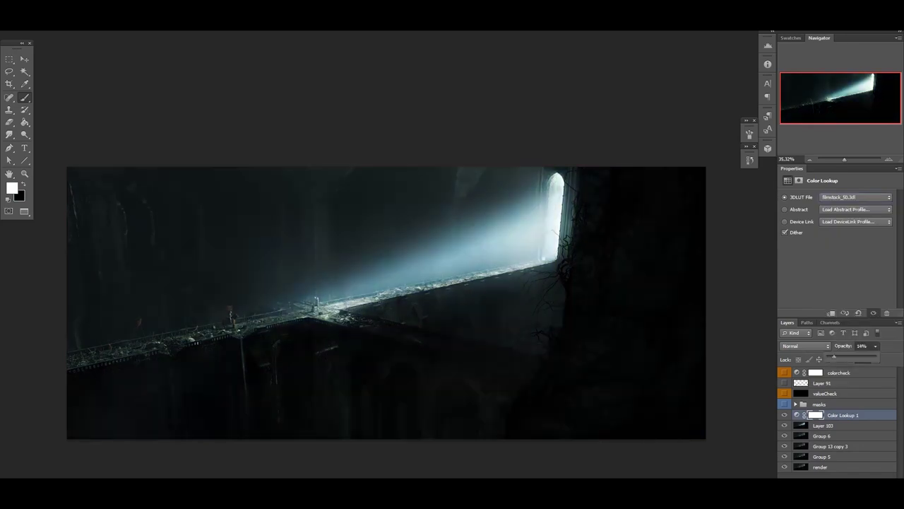
{"action": "left_click_drag", "start_coordinate": [876, 345], "coordinate": [847, 357]}
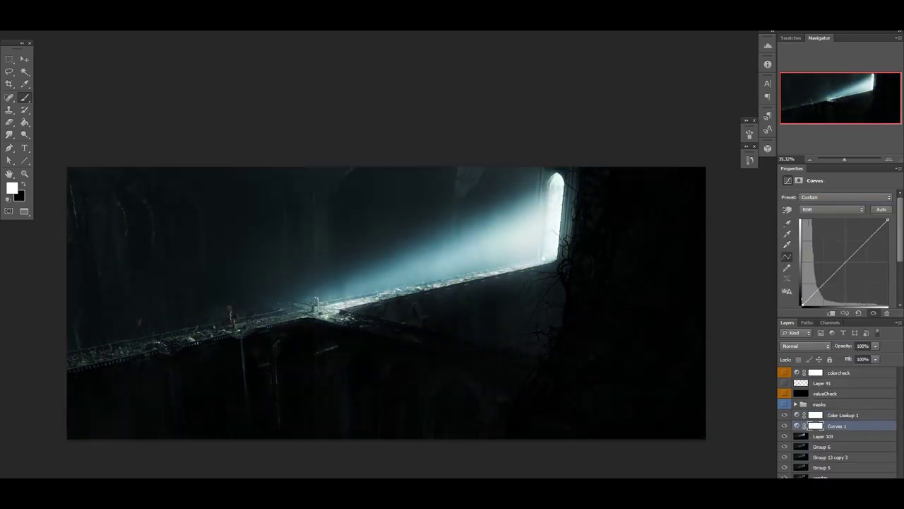
Step: Lift the midtones with a Curves adjustment, set a Vibrance adjustment to +15, and flip the canvas horizontally
{"action": "left_click_drag", "start_coordinate": [819, 296], "coordinate": [814, 290]}
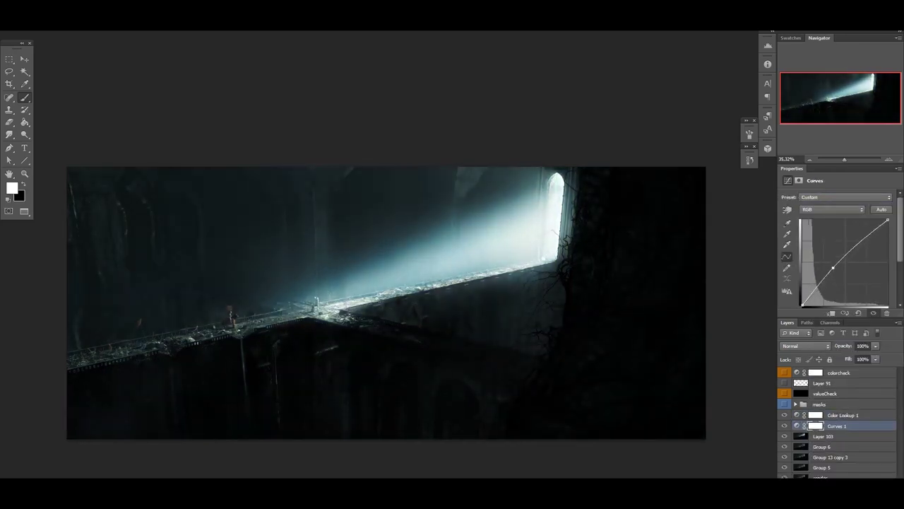
{"action": "mouse_move", "coordinate": [865, 242]}
{"action": "left_mouse_down"}
{"action": "mouse_move", "coordinate": [873, 256]}
{"action": "mouse_move", "coordinate": [864, 243]}
{"action": "left_mouse_up"}
{"action": "left_click", "coordinate": [832, 477]}
{"action": "left_click", "coordinate": [827, 370]}
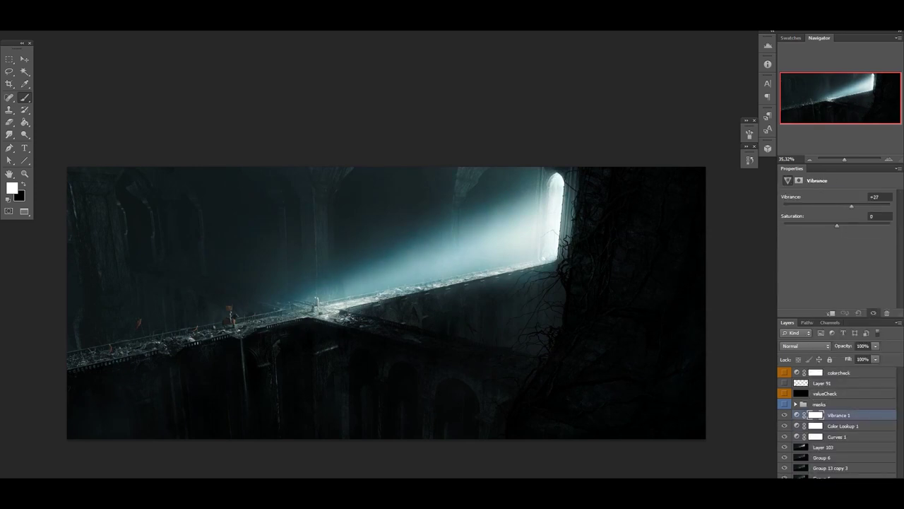
{"action": "key", "text": "ctrl+shift+h"}
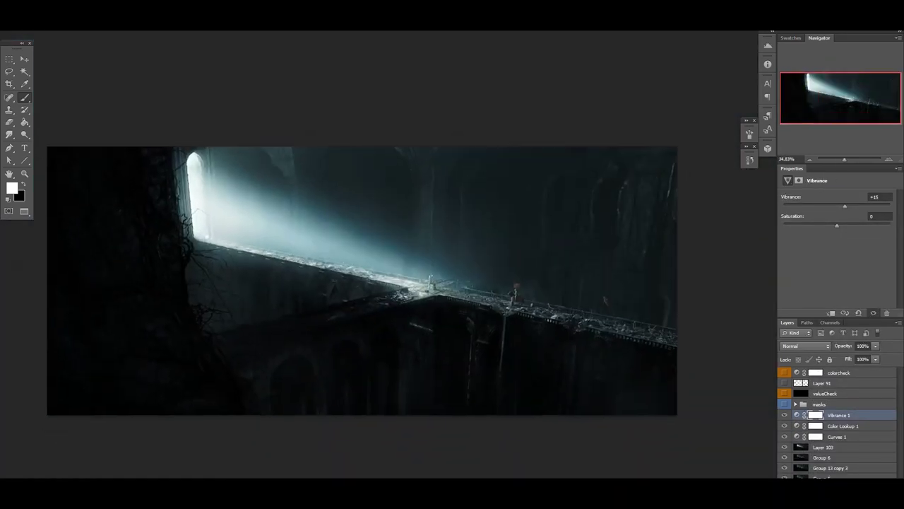
Step: Delete the Color Lookup adjustment and adjust a Curves layer placed above the Vibrance adjustment
{"action": "left_click", "coordinate": [843, 426]}
{"action": "left_click", "coordinate": [863, 346]}
{"action": "type", "text": "35"}
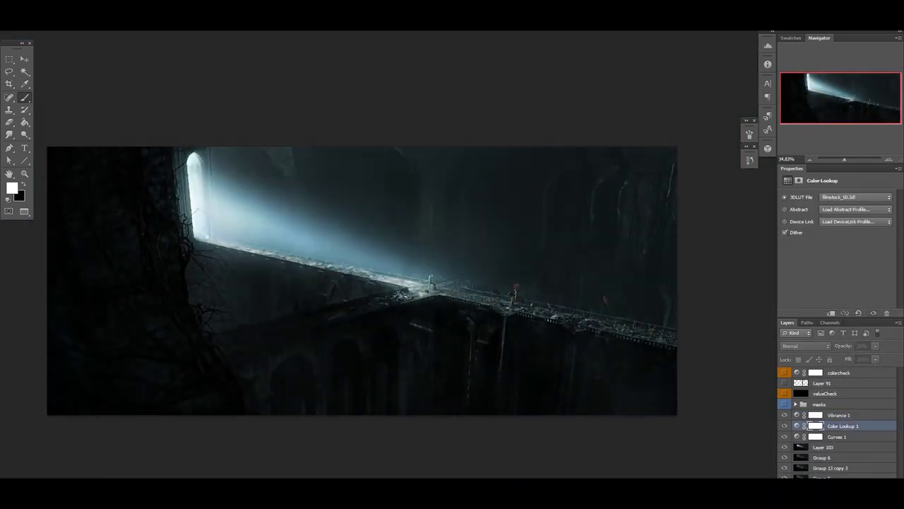
{"action": "key", "text": "Delete"}
{"action": "key", "text": "ctrl+bracketright"}
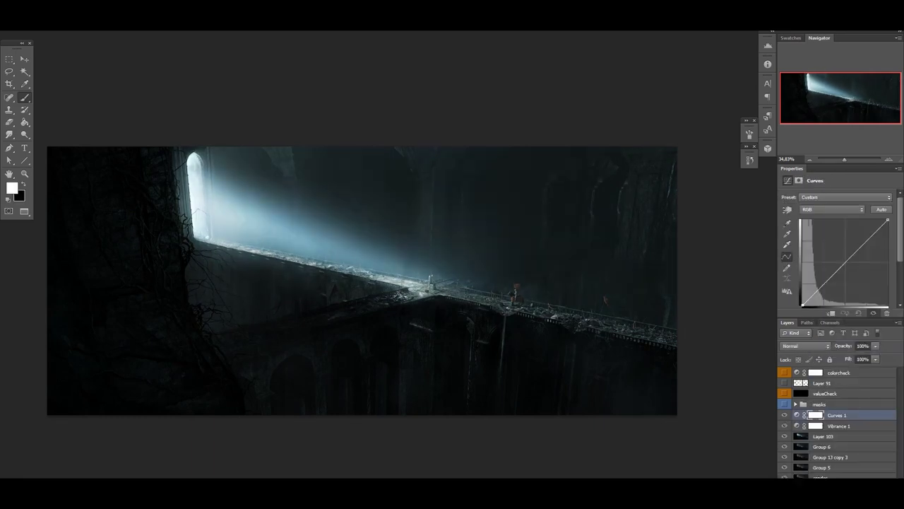
{"action": "scroll", "coordinate": [841, 247], "scroll_direction": "down", "scroll_amount": 1}
{"action": "mouse_move", "coordinate": [887, 199]}
{"action": "left_mouse_down"}
{"action": "mouse_move", "coordinate": [873, 200]}
{"action": "mouse_move", "coordinate": [886, 198]}
{"action": "left_mouse_up"}
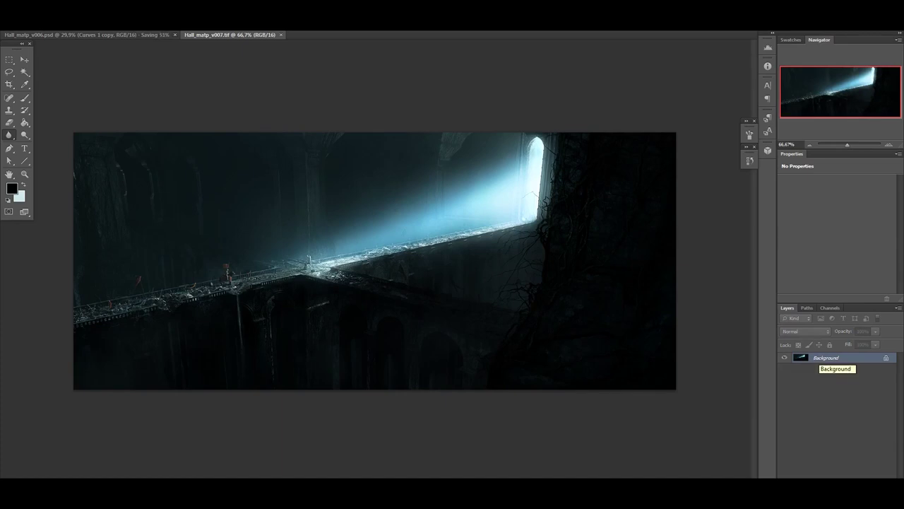
Step: Examine the light beam, bridge and window in the flattened Hall_matp_v007.tif up close and as a whole
{"action": "scroll", "coordinate": [384, 211], "scroll_direction": "up", "scroll_amount": 8}
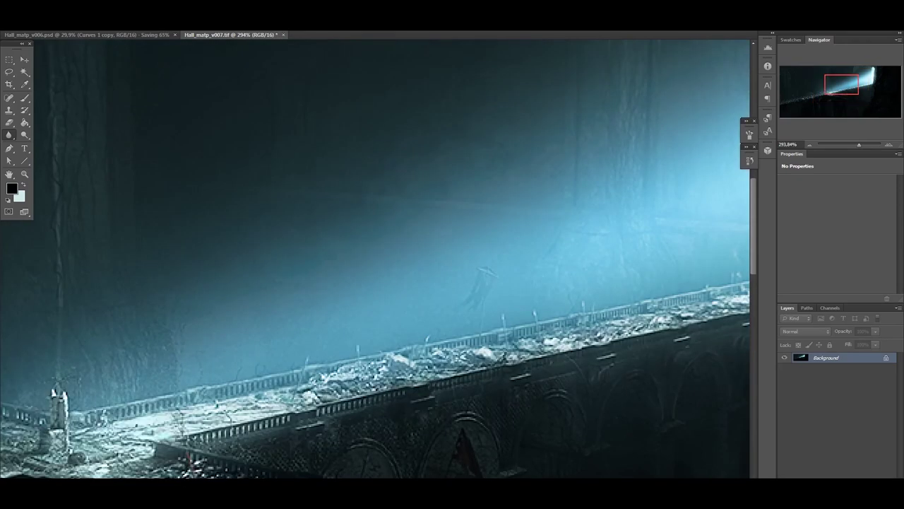
{"action": "left_click_drag", "start_coordinate": [278, 273], "coordinate": [190, 368]}
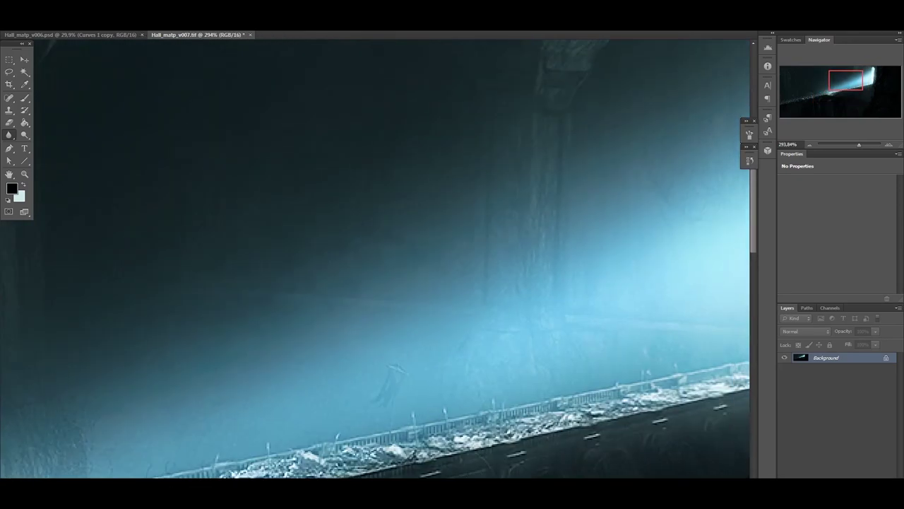
{"action": "scroll", "coordinate": [375, 254], "scroll_direction": "down", "scroll_amount": 8}
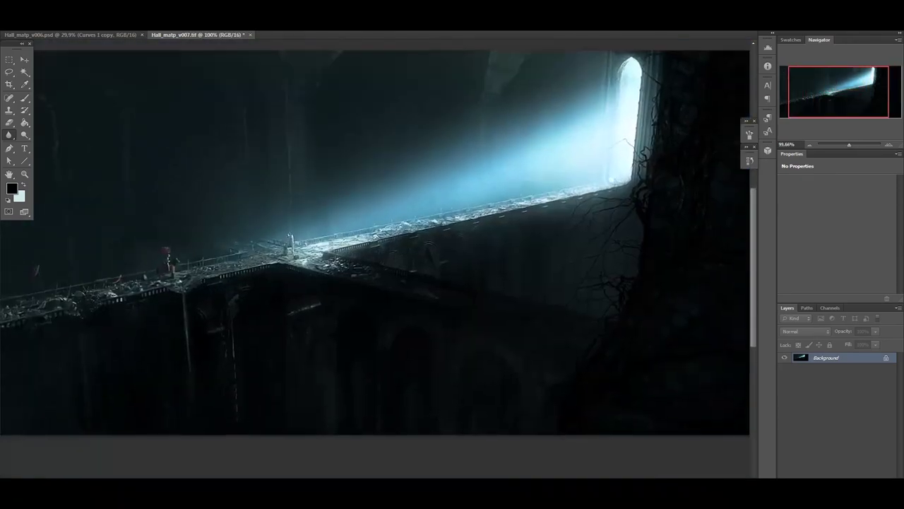
{"action": "scroll", "coordinate": [297, 240], "scroll_direction": "up", "scroll_amount": 5}
{"action": "scroll", "coordinate": [297, 240], "scroll_direction": "down", "scroll_amount": 8}
{"action": "scroll", "coordinate": [297, 240], "scroll_direction": "up", "scroll_amount": 6}
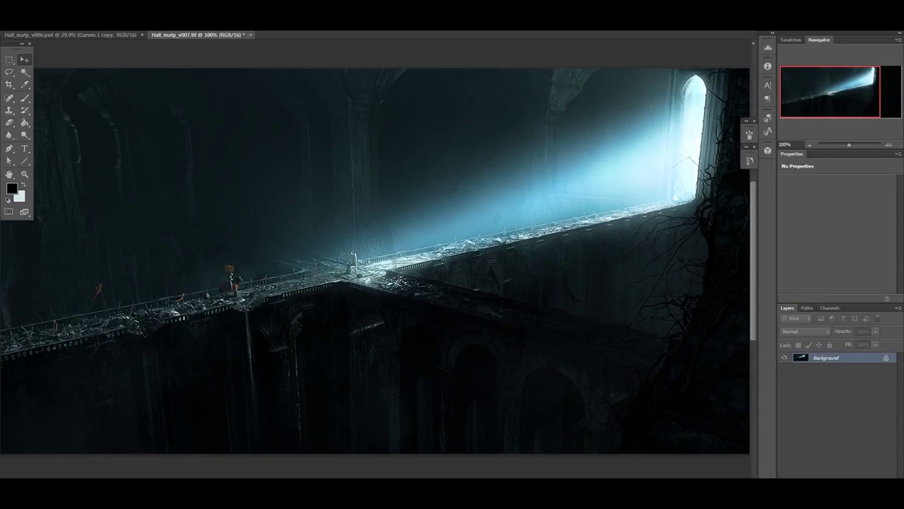
Step: Try an Exposure adjustment of -1.18 above the Background and invert its mask to black
{"action": "left_click", "coordinate": [847, 470]}
{"action": "left_click", "coordinate": [774, 339]}
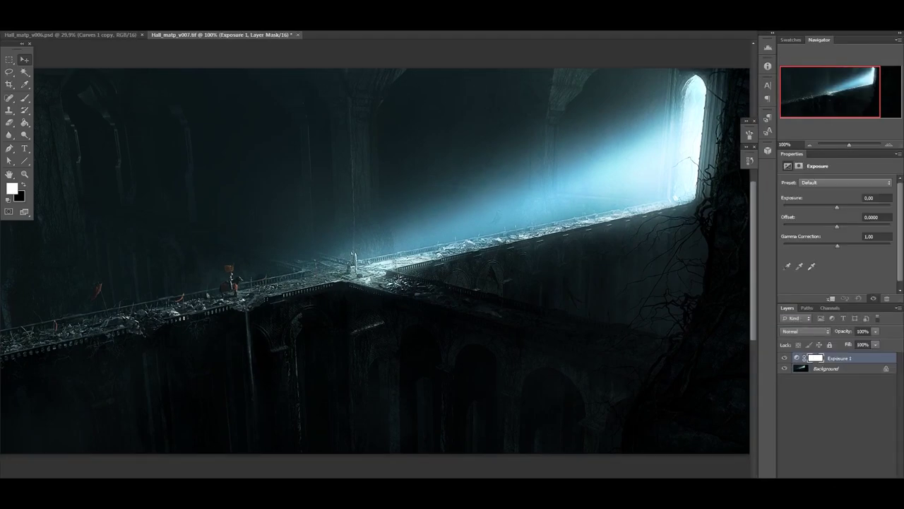
{"action": "left_click_drag", "start_coordinate": [838, 207], "coordinate": [828, 207]}
{"action": "key", "text": "ctrl+i"}
{"action": "key", "text": "ctrl+minus"}
{"action": "key", "text": "b"}
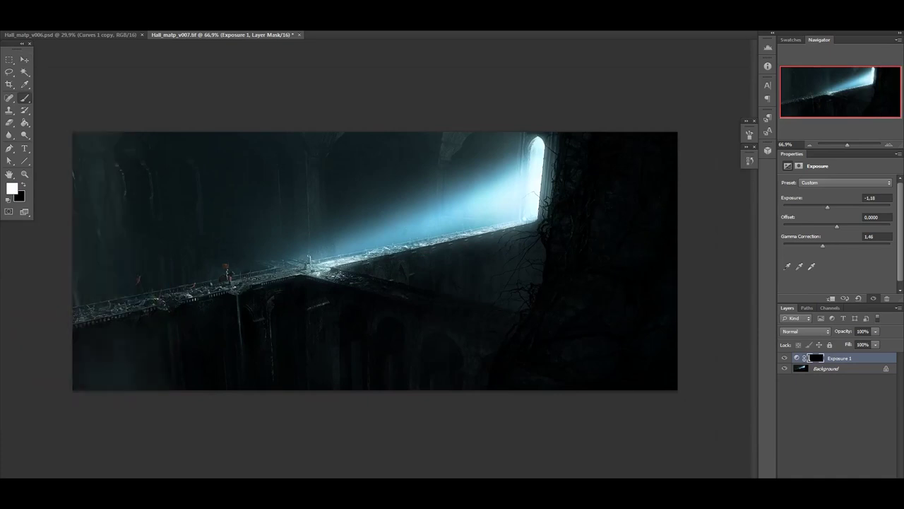
Step: Set the Exposure adjustment's gamma to 0.89 and exposure to 1, and delete the adjustment layer
{"action": "left_click_drag", "start_coordinate": [837, 245], "coordinate": [844, 245]}
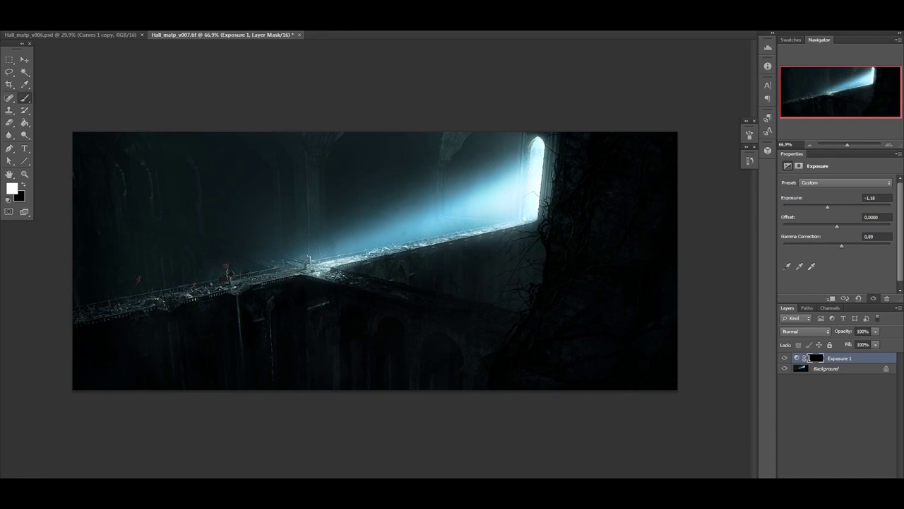
{"action": "left_click", "coordinate": [877, 198]}
{"action": "type", "text": "1"}
{"action": "key", "text": "Return"}
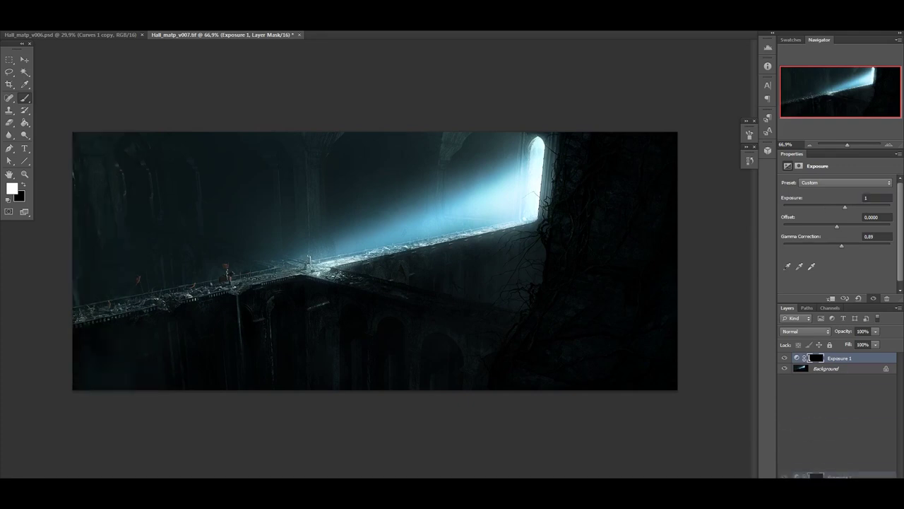
{"action": "key", "text": "Delete"}
Step: Add a darkening Curves adjustment with an inverted mask and paint the mask over the far-left arches
{"action": "left_click", "coordinate": [845, 475]}
{"action": "left_click", "coordinate": [834, 322]}
{"action": "key", "text": "ctrl+i"}
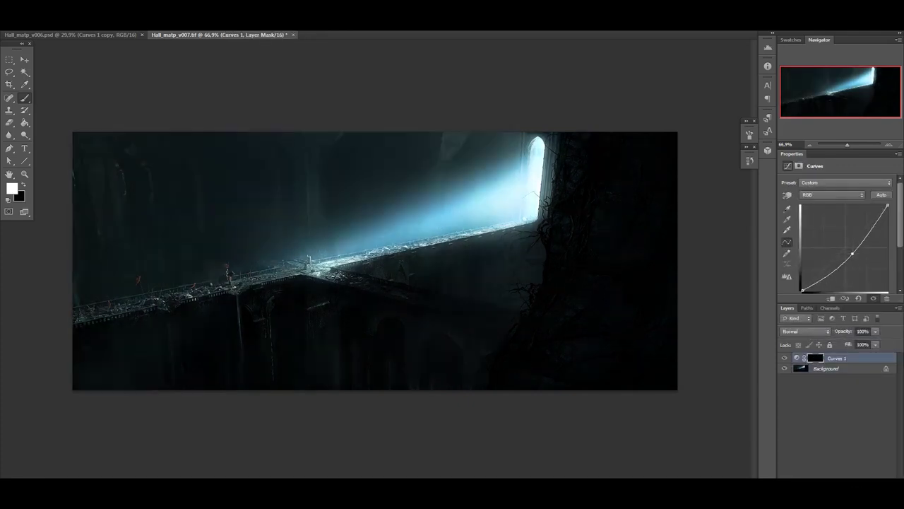
{"action": "left_click_drag", "start_coordinate": [212, 176], "coordinate": [98, 205]}
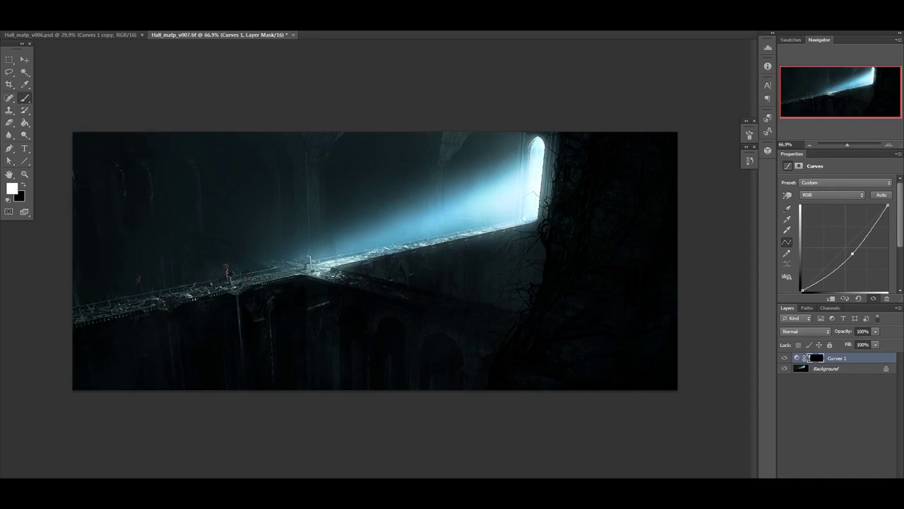
{"action": "key", "text": "x"}
{"action": "left_click_drag", "start_coordinate": [106, 142], "coordinate": [113, 226]}
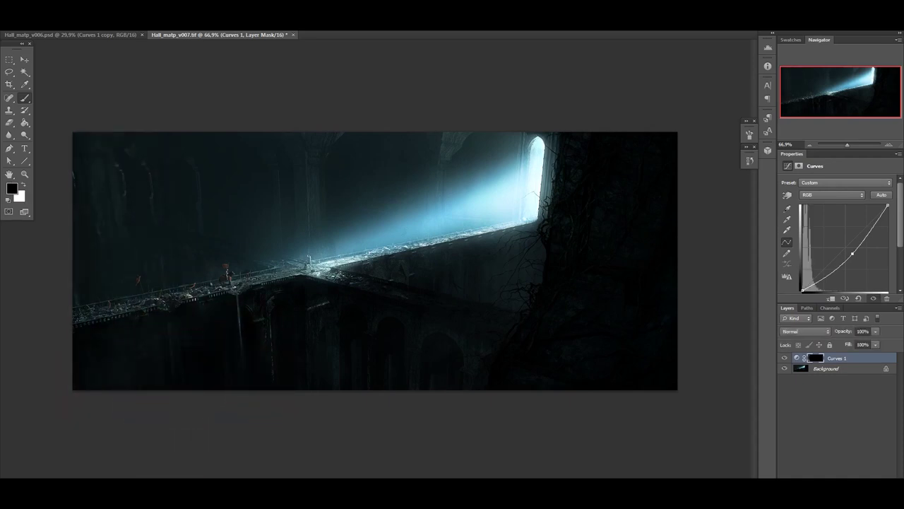
Step: Pull the Curves adjustment darker and set its layer opacity to 53%
{"action": "left_click_drag", "start_coordinate": [853, 252], "coordinate": [869, 249]}
{"action": "left_click", "coordinate": [784, 358]}
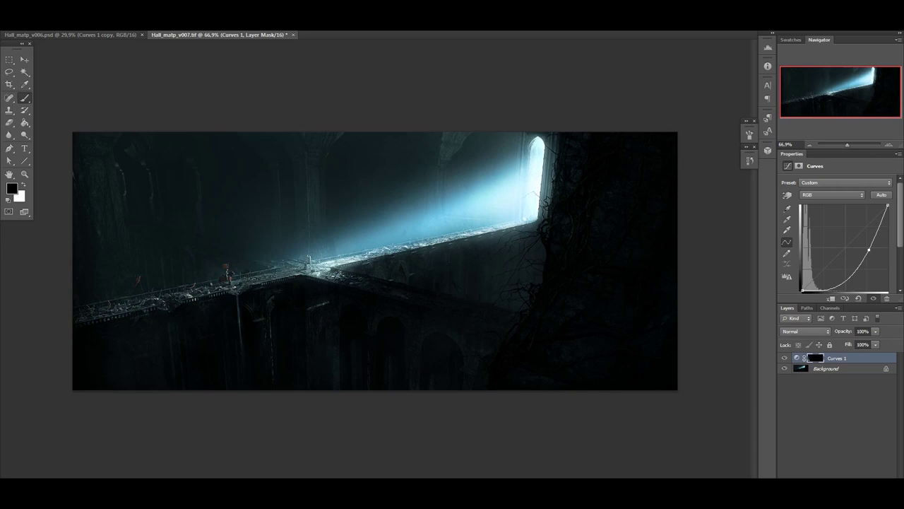
{"action": "left_click_drag", "start_coordinate": [876, 331], "coordinate": [856, 342]}
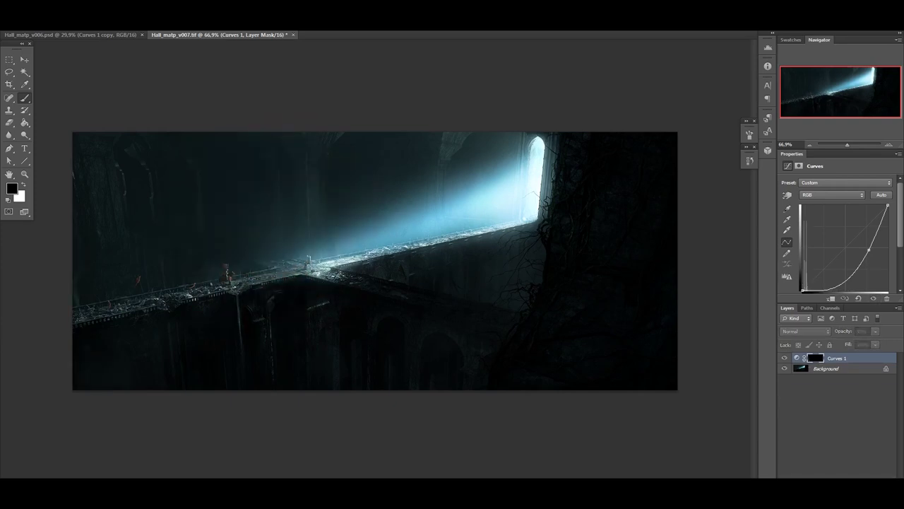
{"action": "key", "text": "v"}
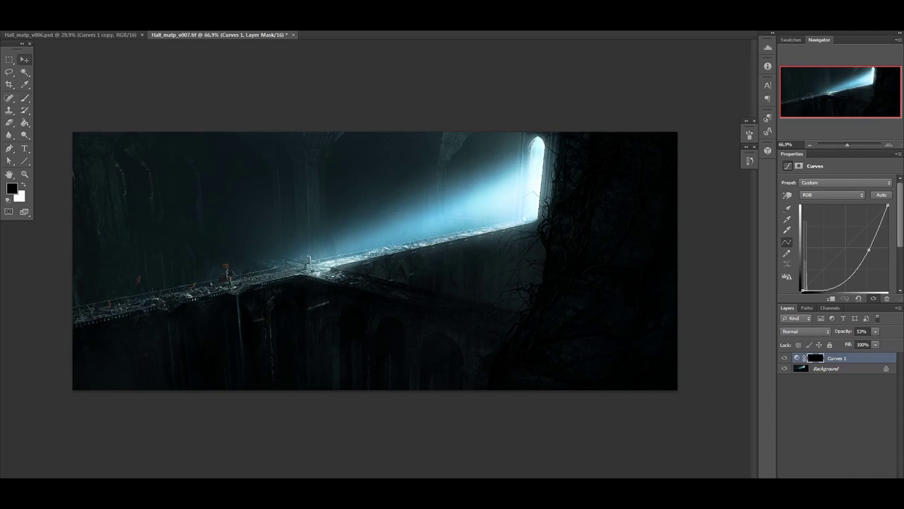
Step: Configure a Save for Web JPEG export at quality 100 with sRGB conversion and Bicubic resampling
{"action": "key", "text": "alt+f"}
{"action": "key", "text": "w"}
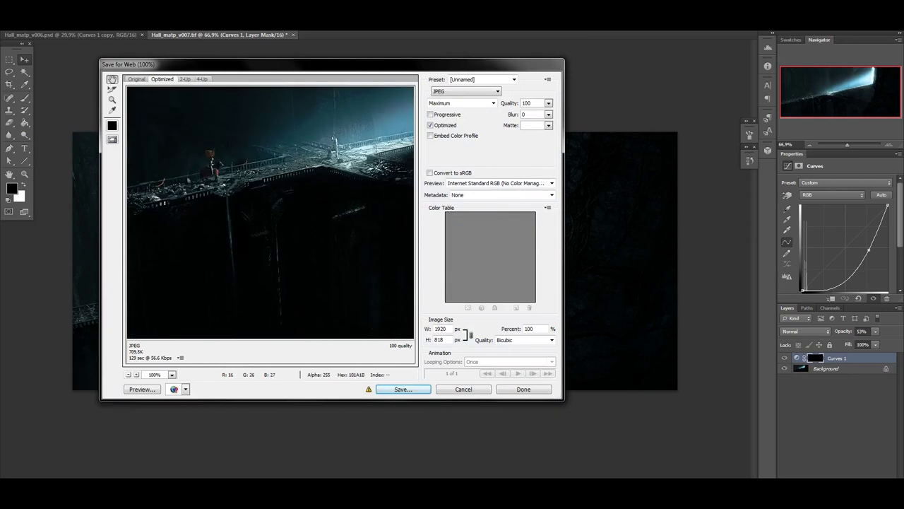
{"action": "left_click", "coordinate": [430, 172]}
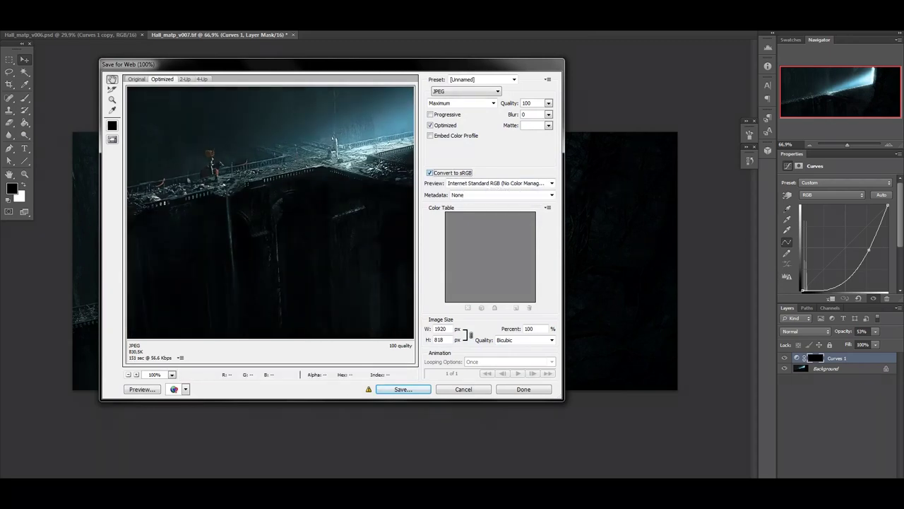
{"action": "left_click_drag", "start_coordinate": [318, 233], "coordinate": [212, 190]}
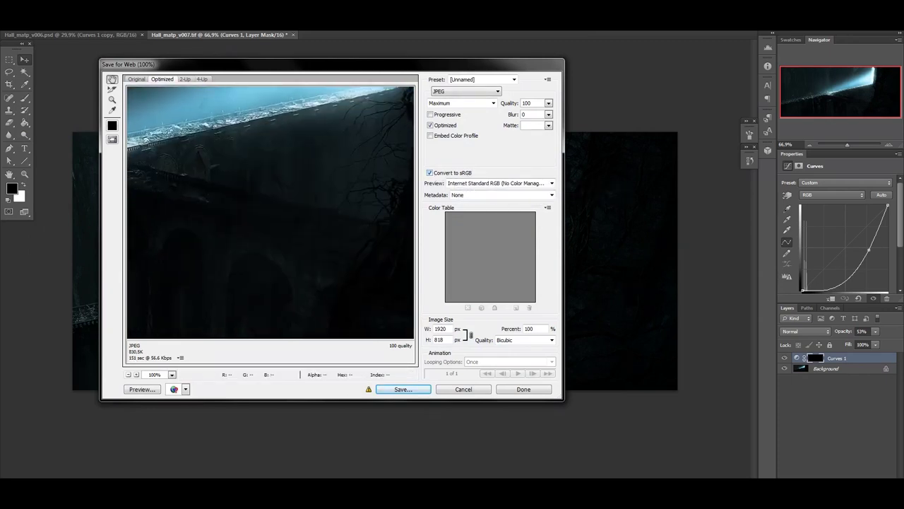
{"action": "left_click", "coordinate": [551, 340]}
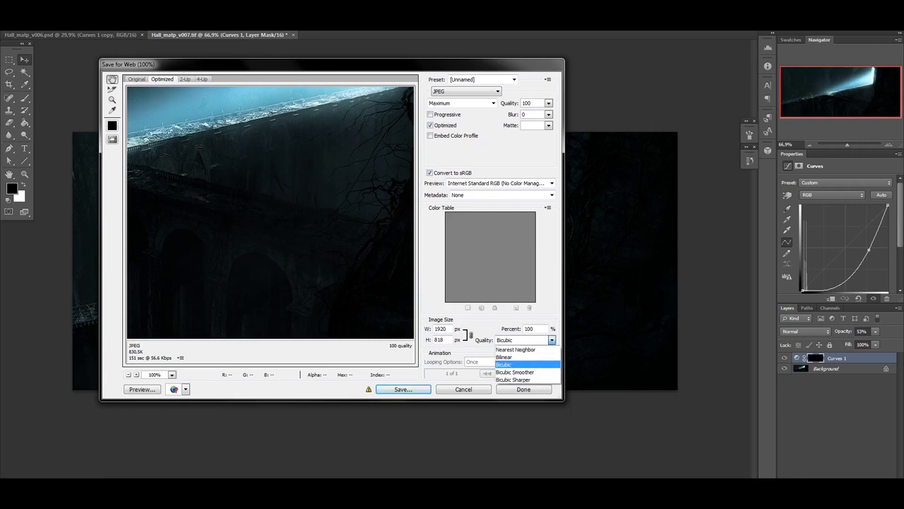
{"action": "left_click", "coordinate": [516, 364]}
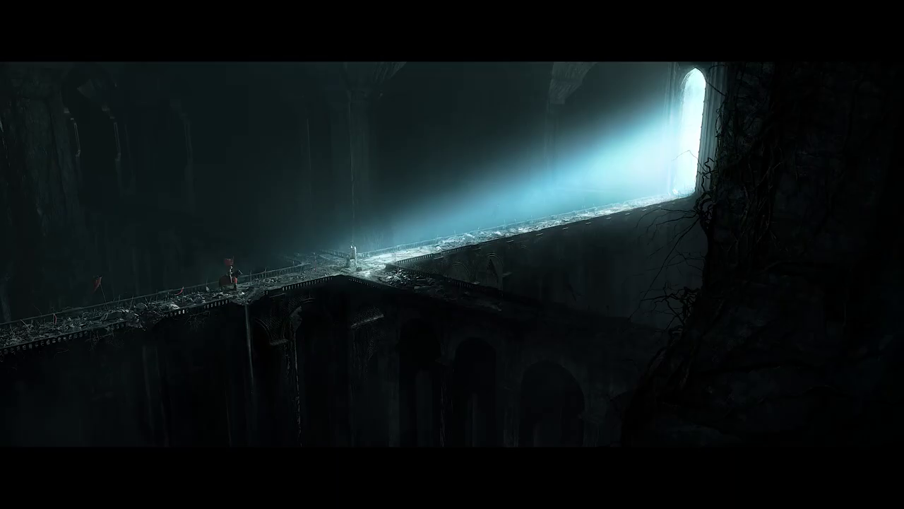